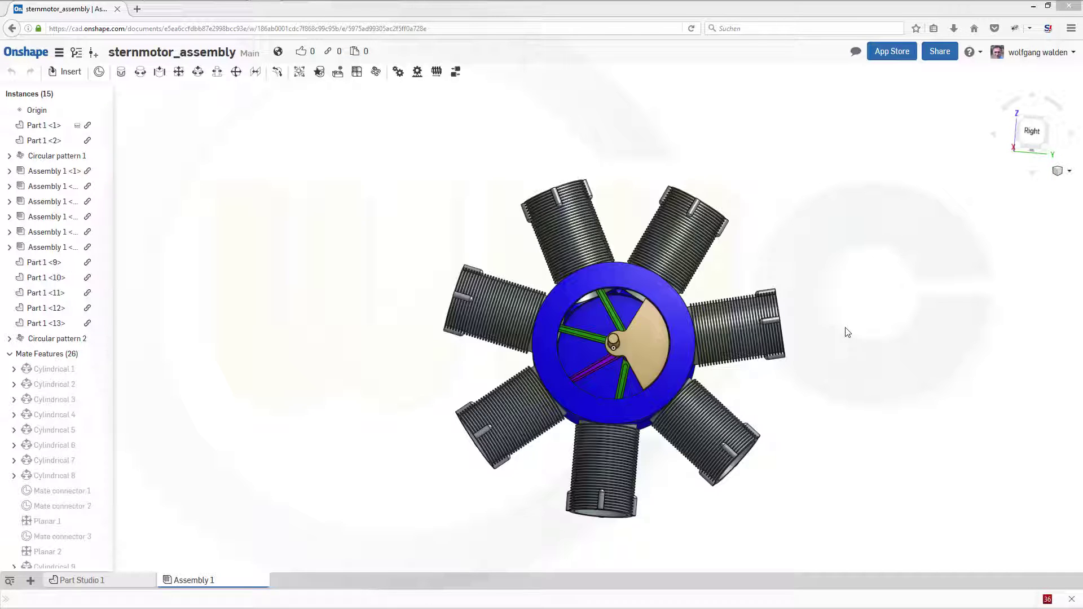
Turn the crankshaft in the radial engine assembly and examine how the connecting rods and pistons move.
right_click_drag(834, 407, 800, 348)
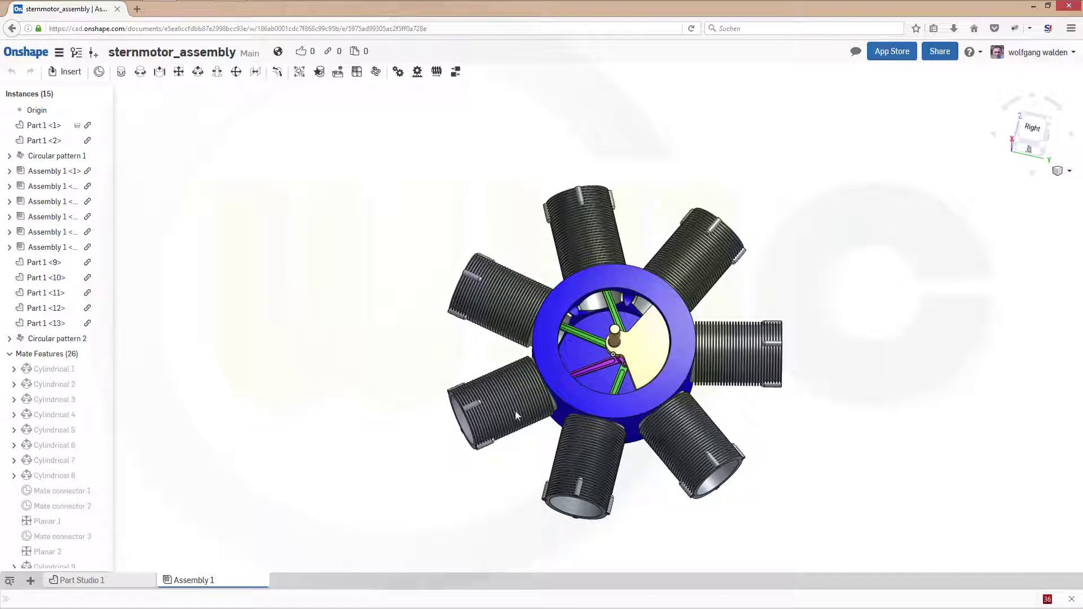
right_click_drag(798, 472, 756, 393)
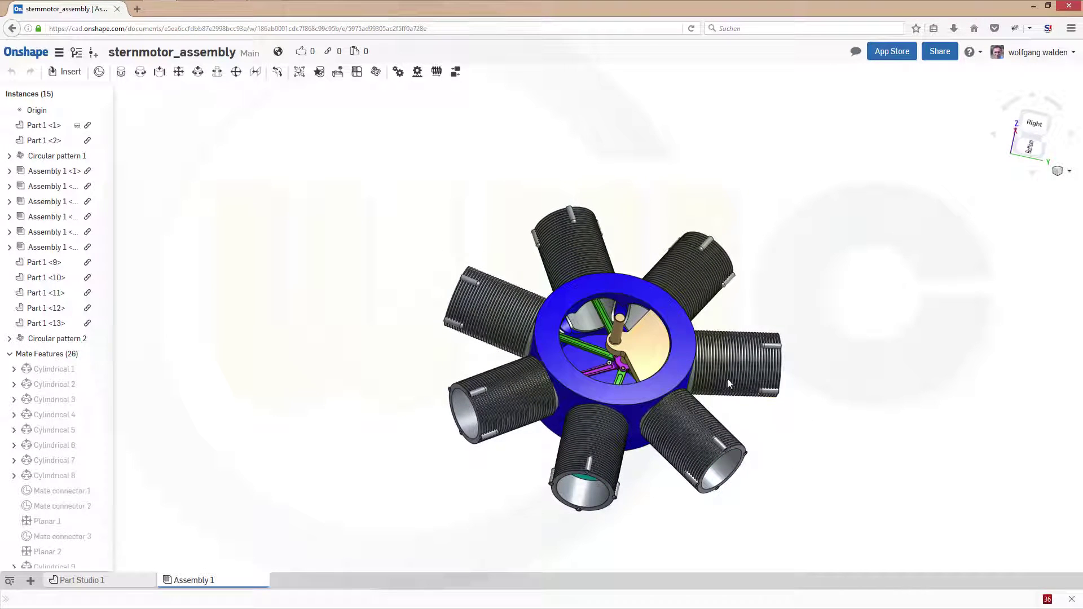
left_click_drag(652, 360, 533, 291)
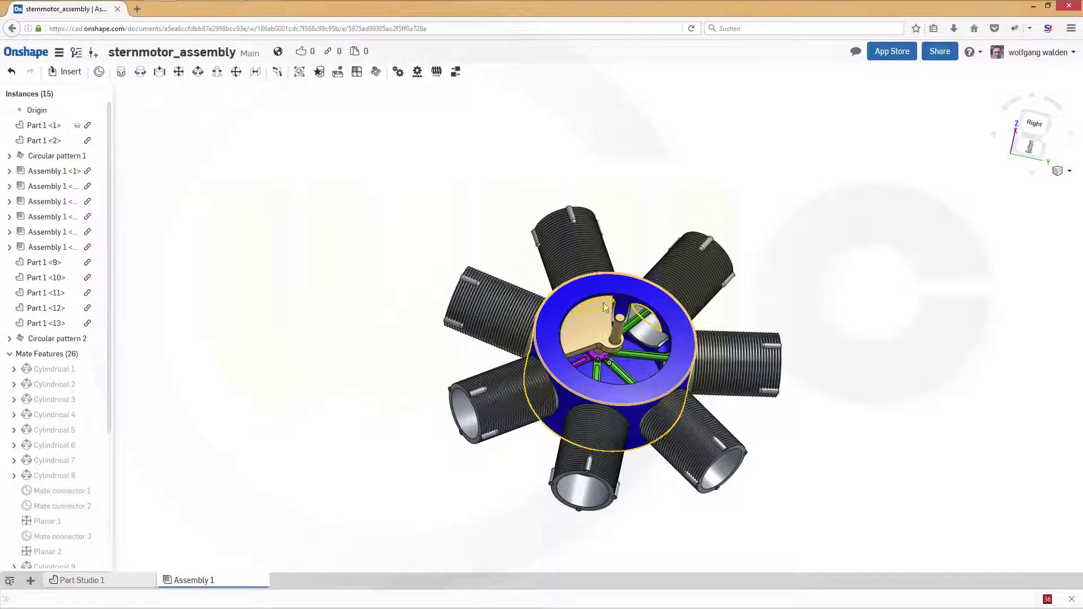
key("ctrl+z")
left_click_drag(600, 387, 580, 373)
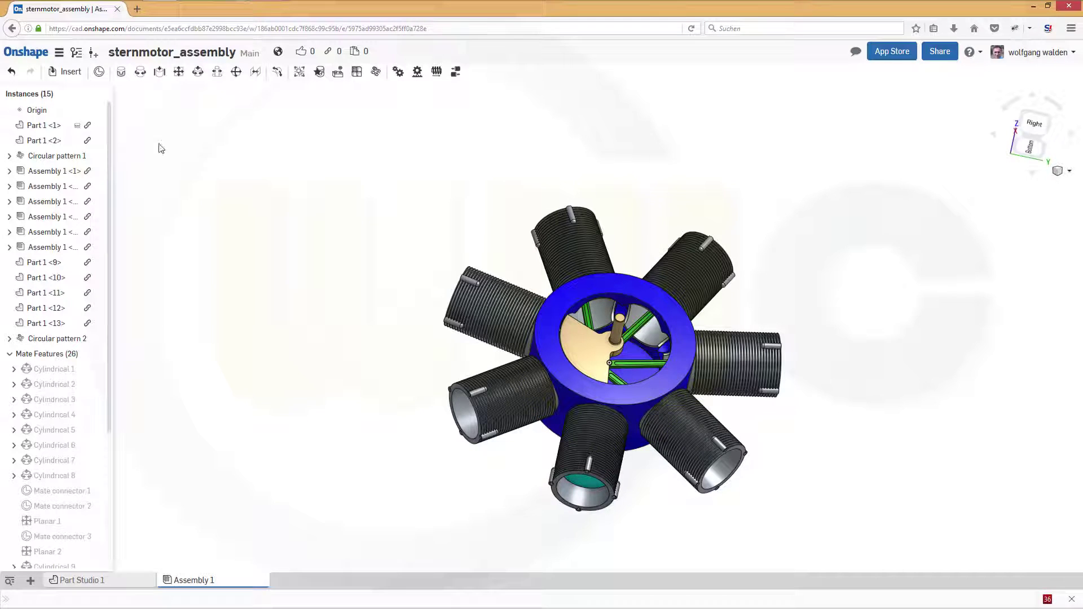
Create a new public document named 7_cylinder_engine.
left_click(35, 56)
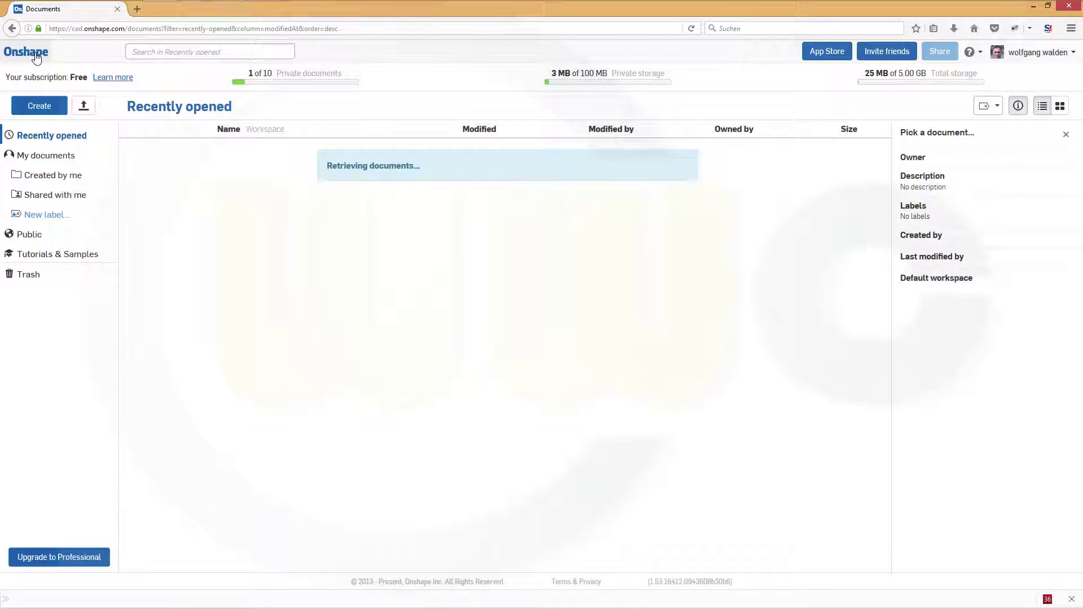
left_click(50, 111)
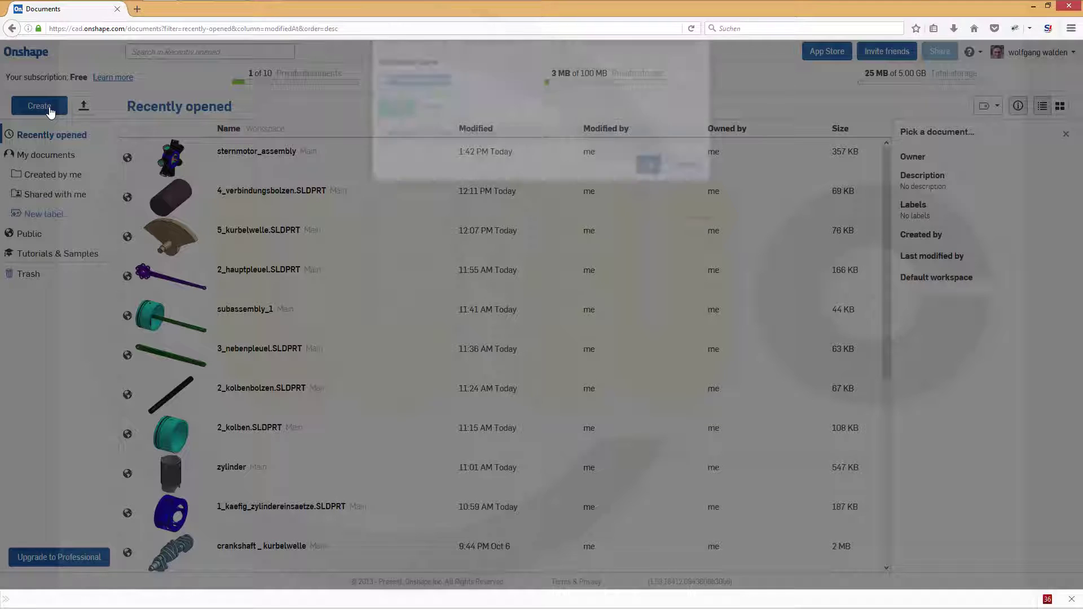
key("Home")
type("7_cylinder")
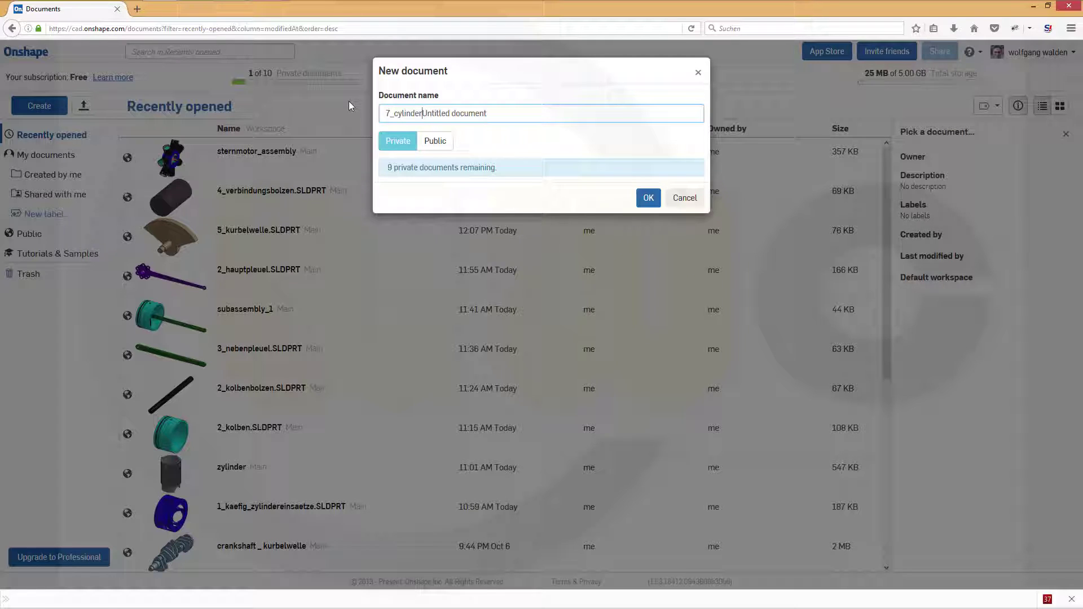
type("_engine")
key("Delete")
key("Delete")
key("Delete")
key("Delete")
key("Delete")
key("Delete")
key("Delete")
key("Delete")
key("Delete")
key("Delete")
key("Delete")
key("Delete")
key("Delete")
key("Delete")
key("Delete")
key("Delete")
key("Delete")
left_click(432, 143)
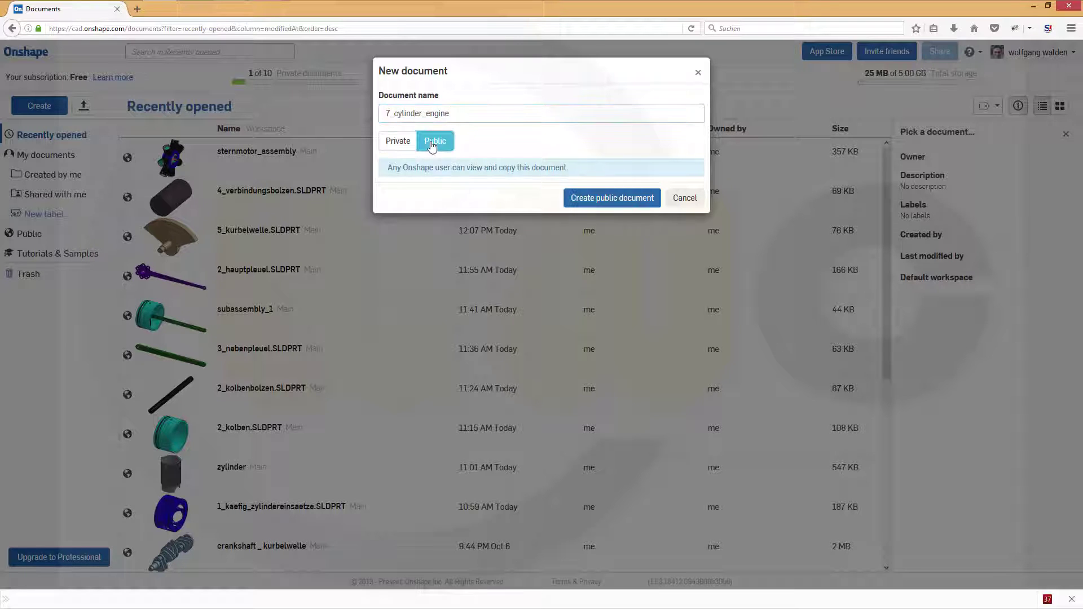
left_click(618, 202)
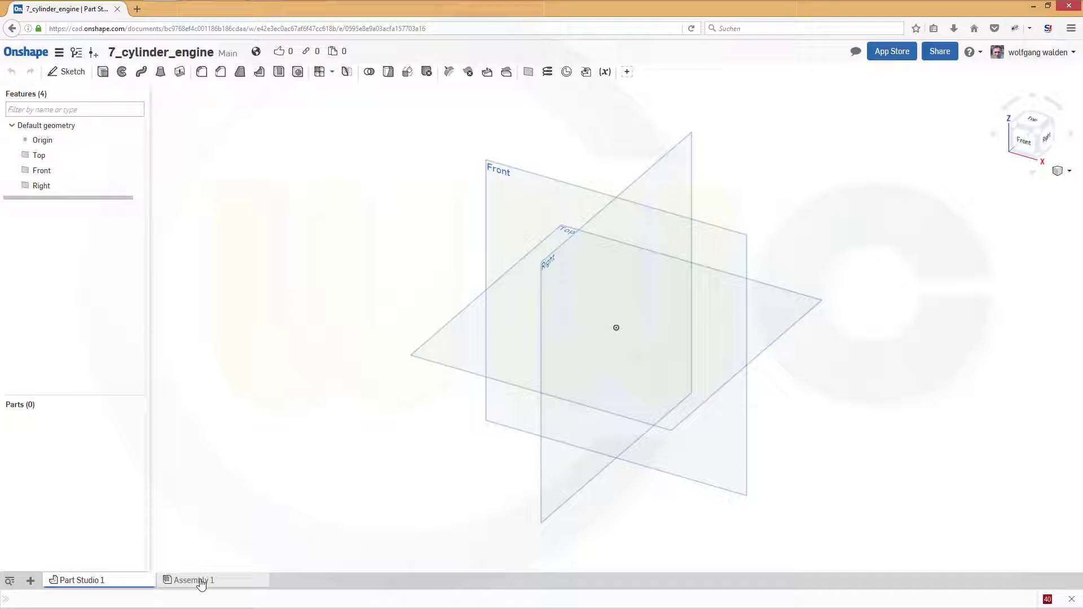
Insert the 1_kaefig_zylindereinsaetze part from My documents into Assembly 1 and fix it in place.
left_click(202, 582)
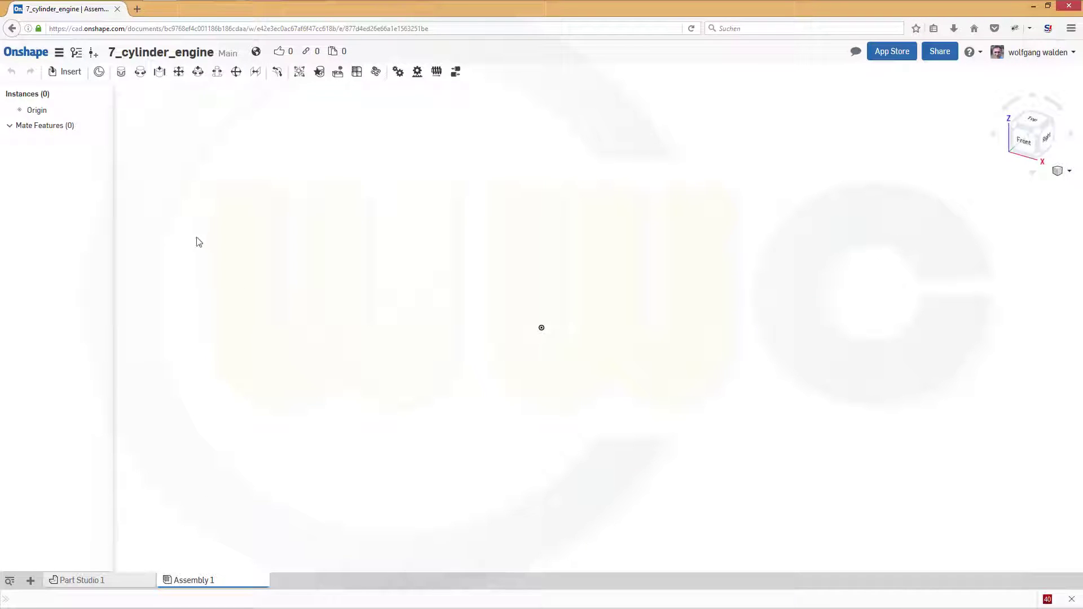
left_click(72, 73)
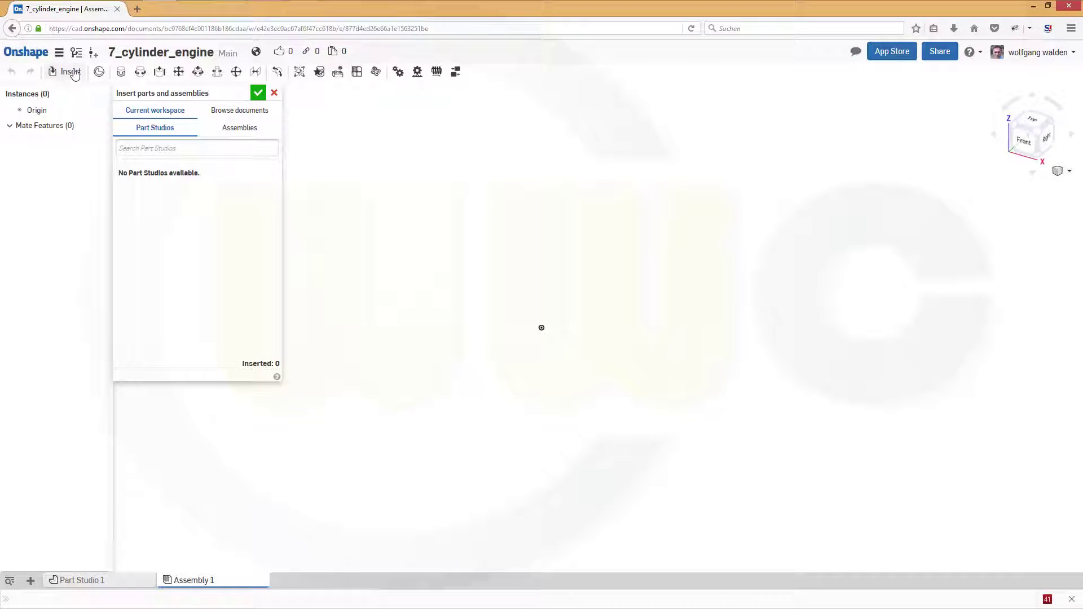
left_click(234, 114)
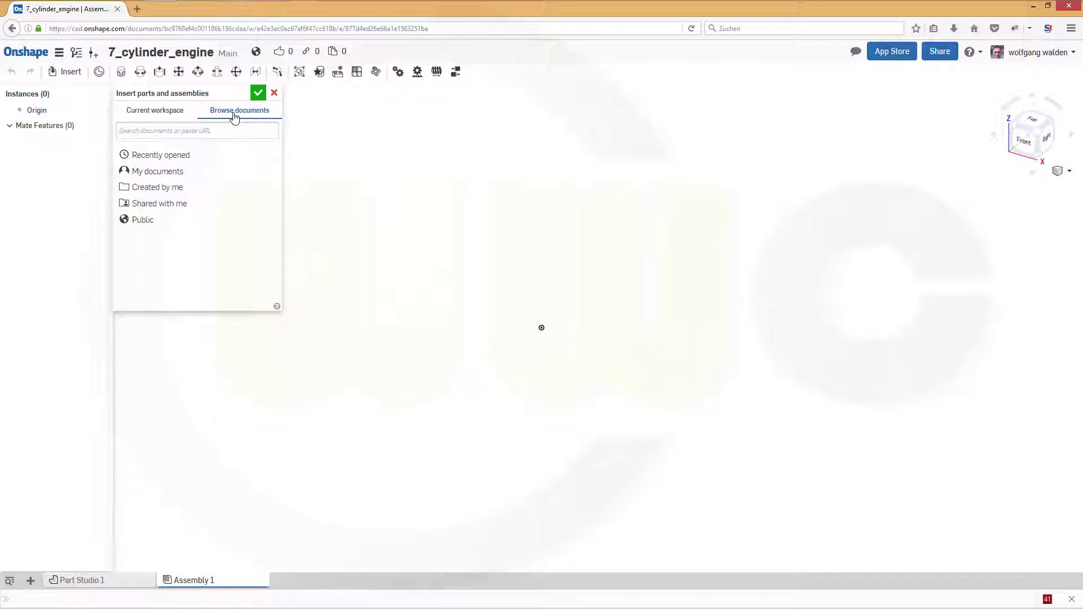
left_click(176, 171)
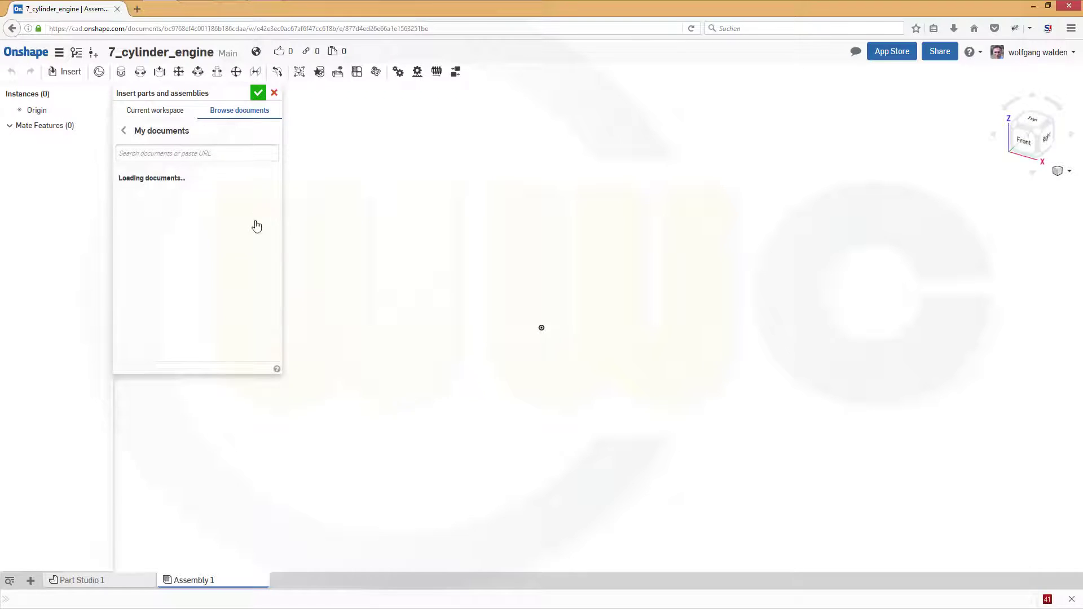
left_click_drag(277, 223, 270, 276)
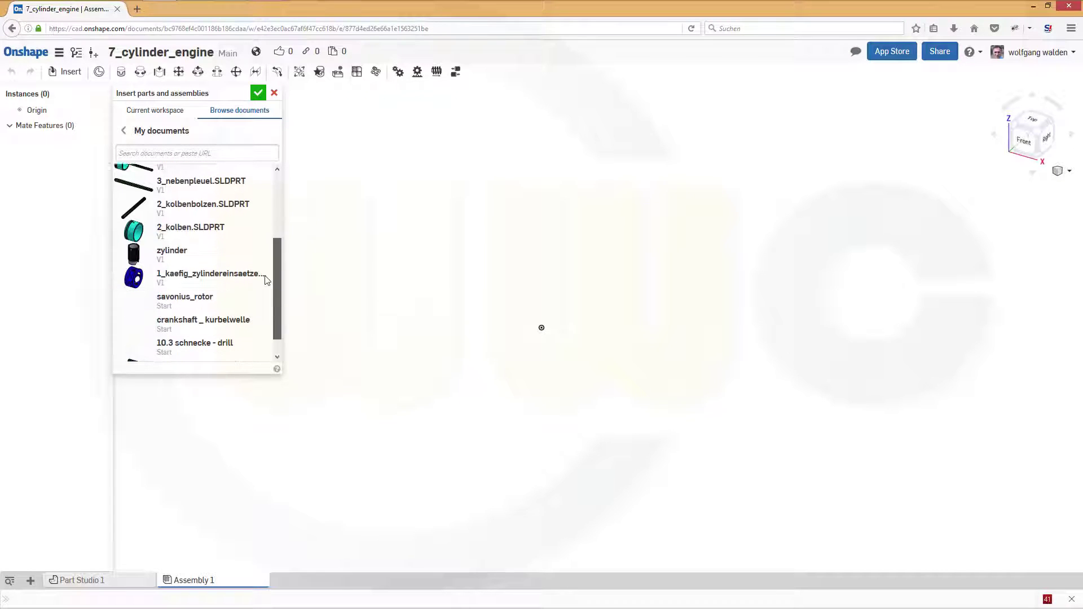
left_click(193, 274)
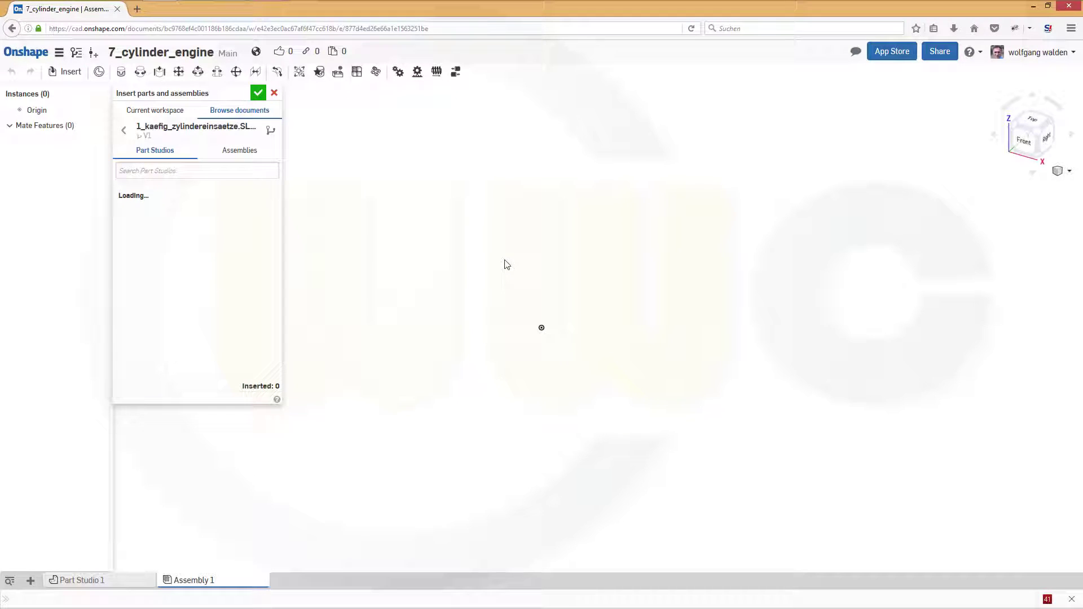
left_click(222, 193)
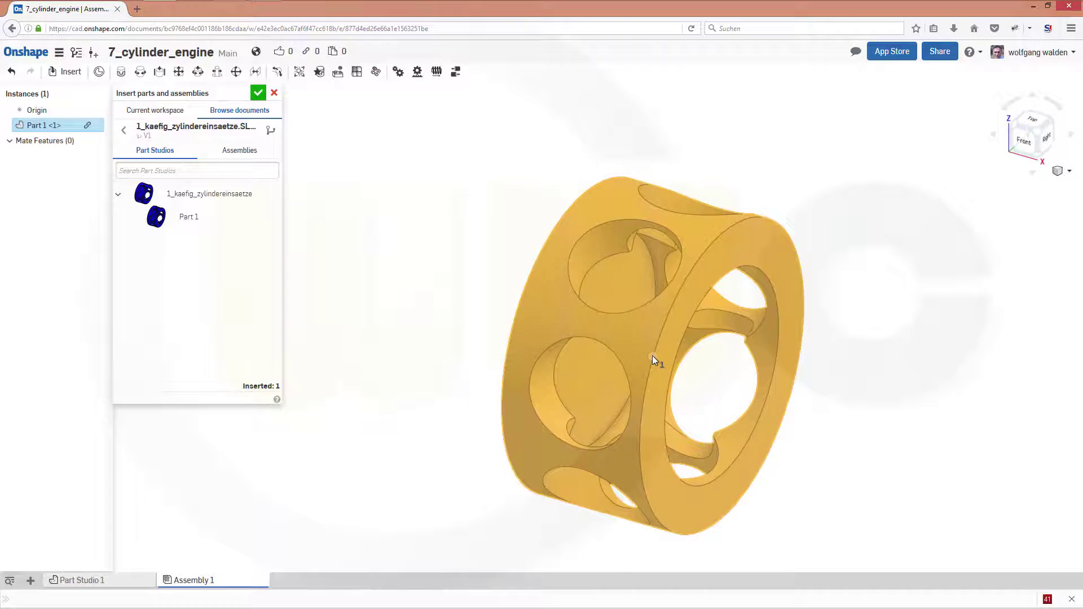
left_click(652, 355)
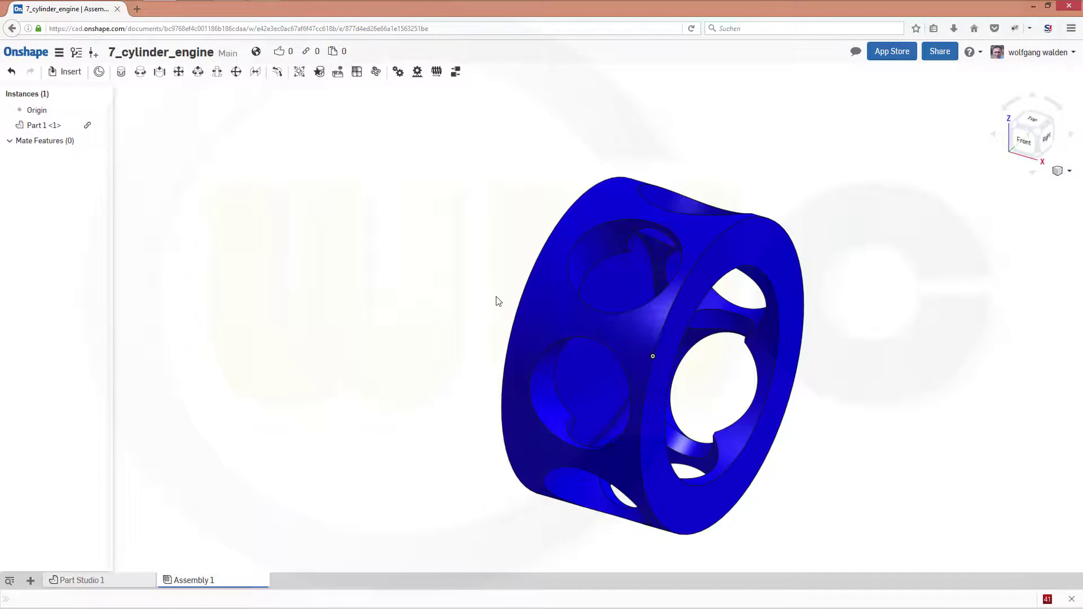
right_click(553, 329)
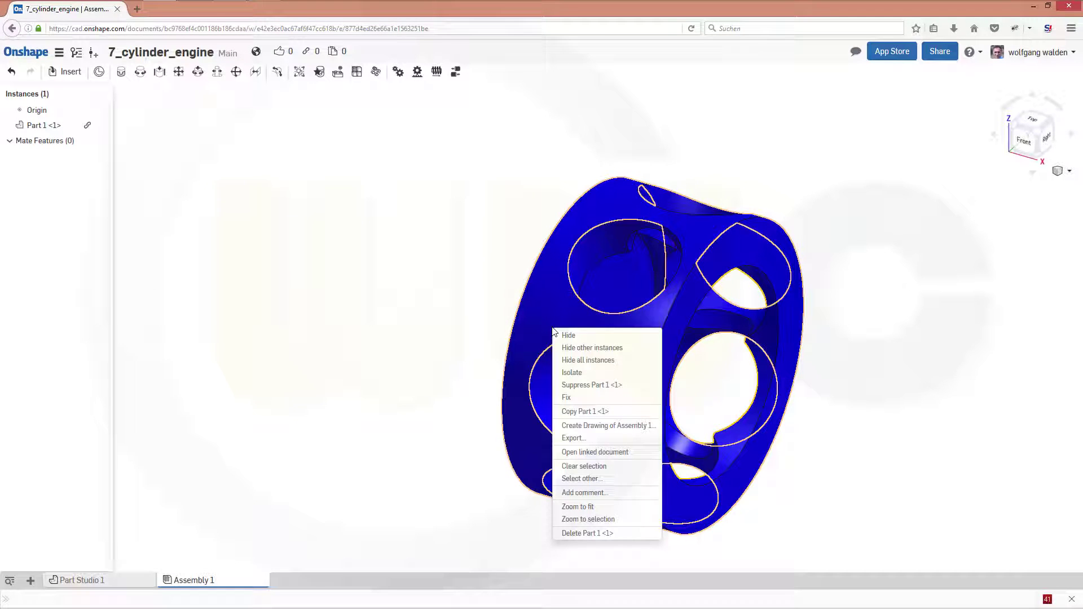
left_click(567, 398)
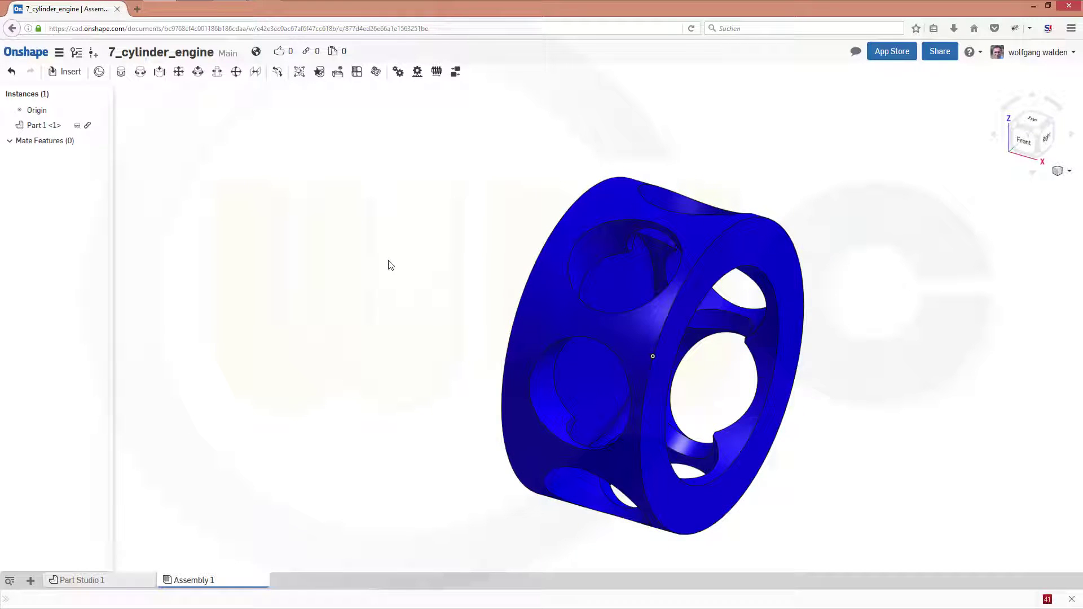
right_click_drag(362, 259, 335, 233)
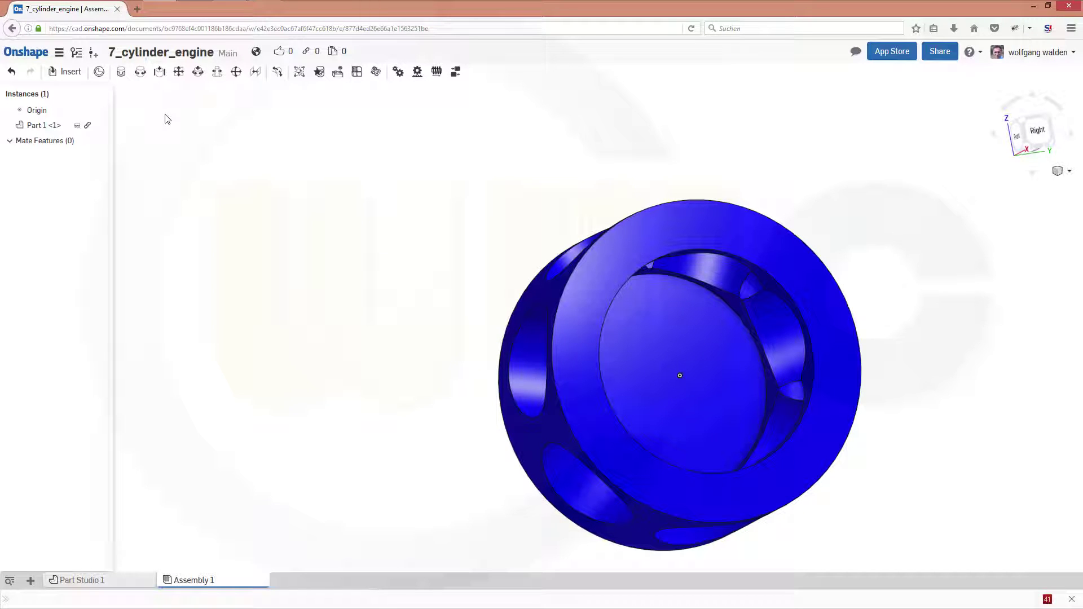
left_click(198, 72)
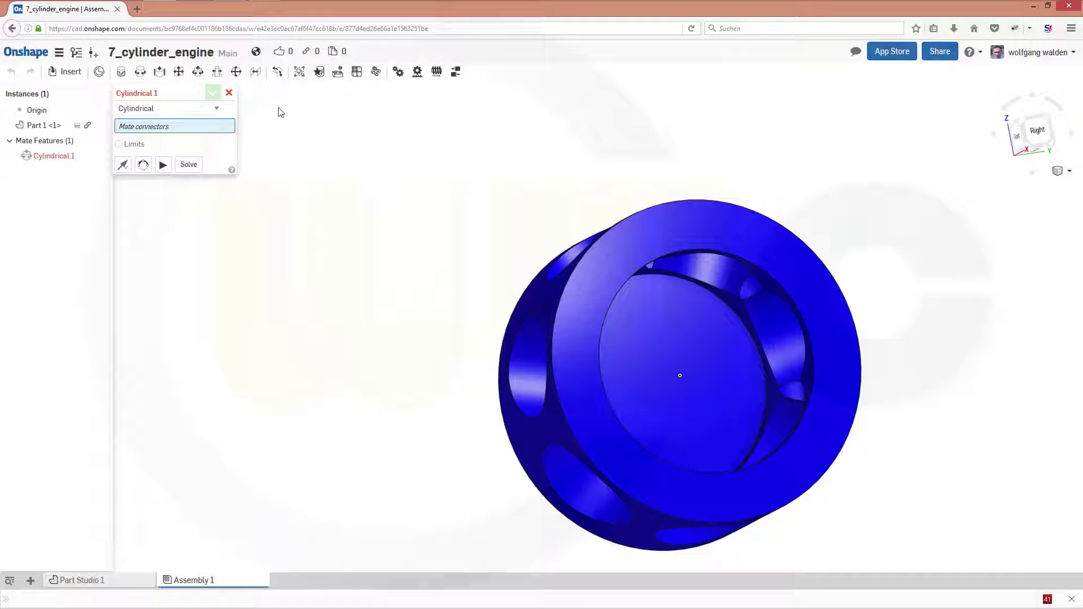
left_click(229, 93)
Insert the part from the zylinder document in My documents and place it beside the blue cage.
left_click(69, 71)
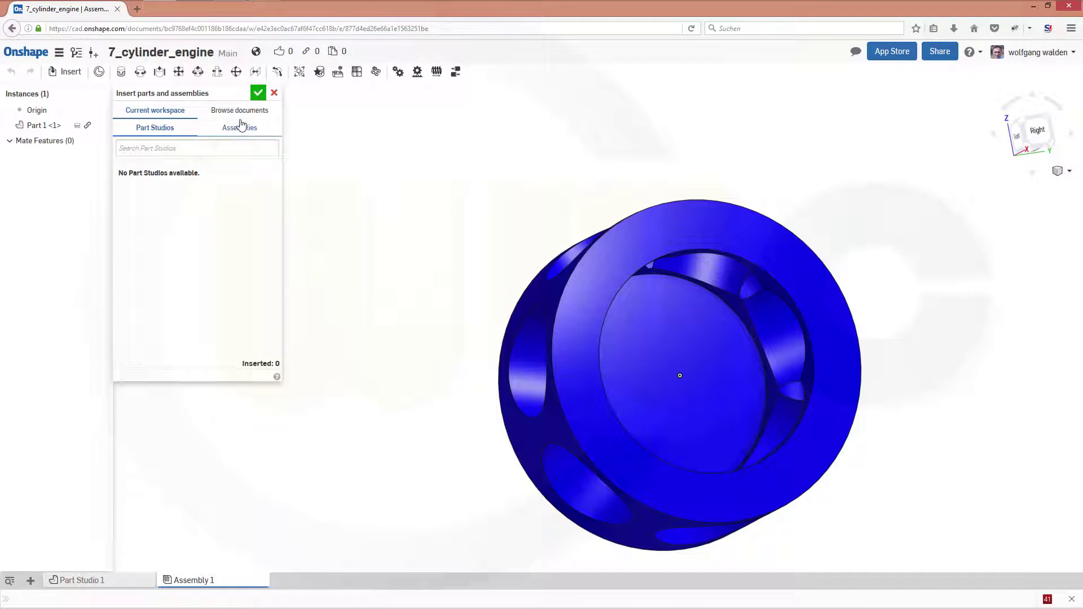
left_click(243, 111)
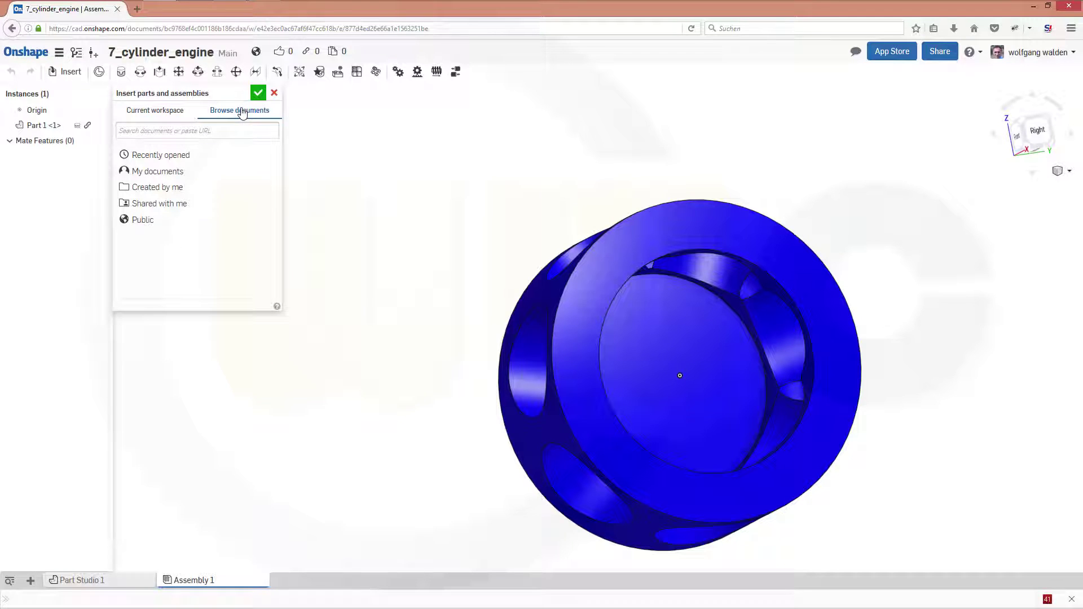
left_click(150, 172)
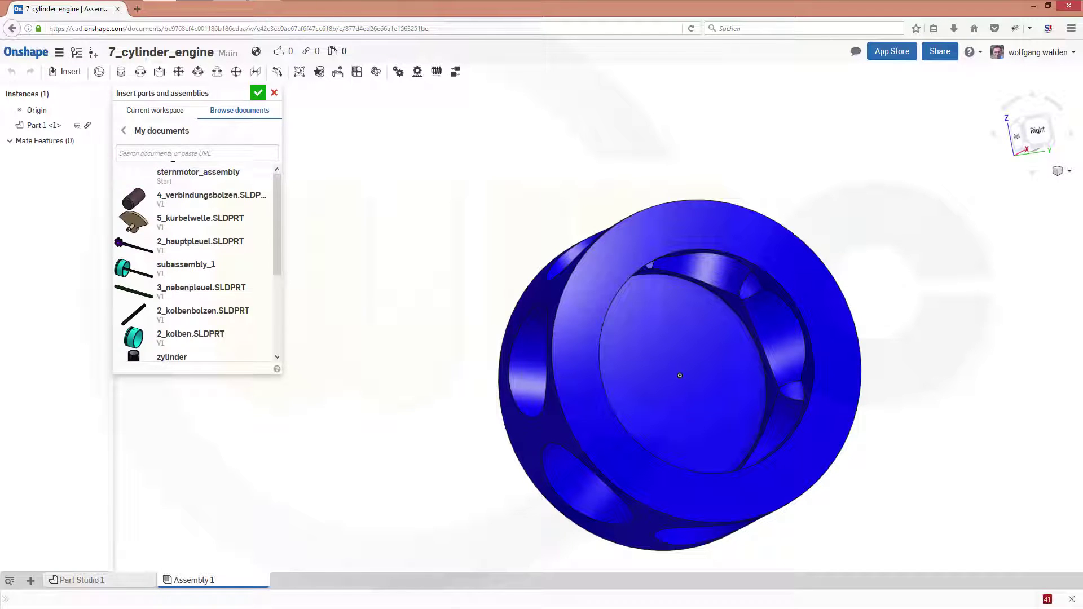
left_click(163, 357)
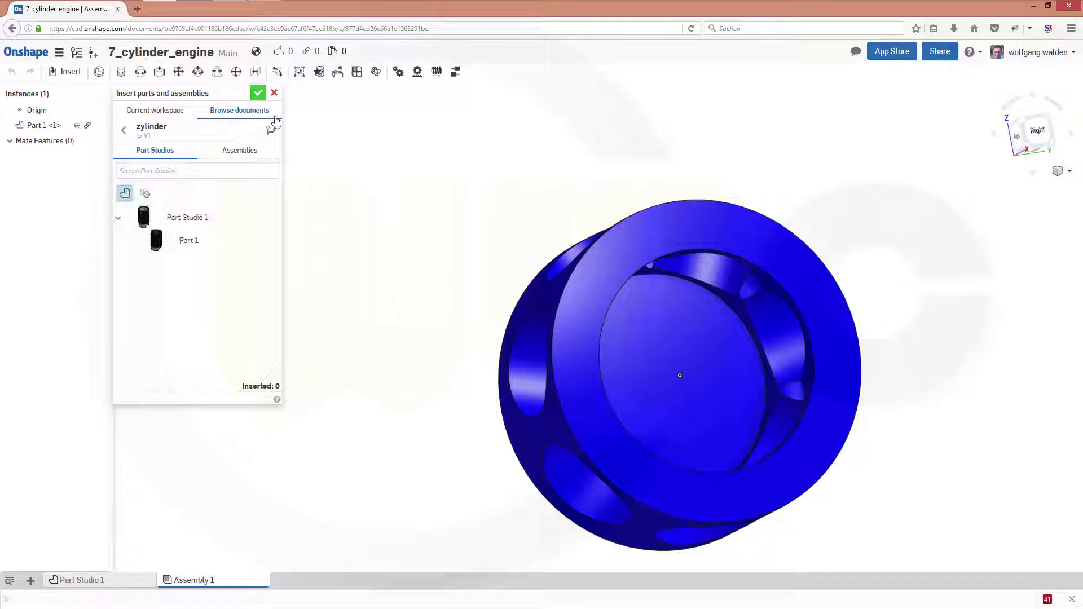
left_click(189, 220)
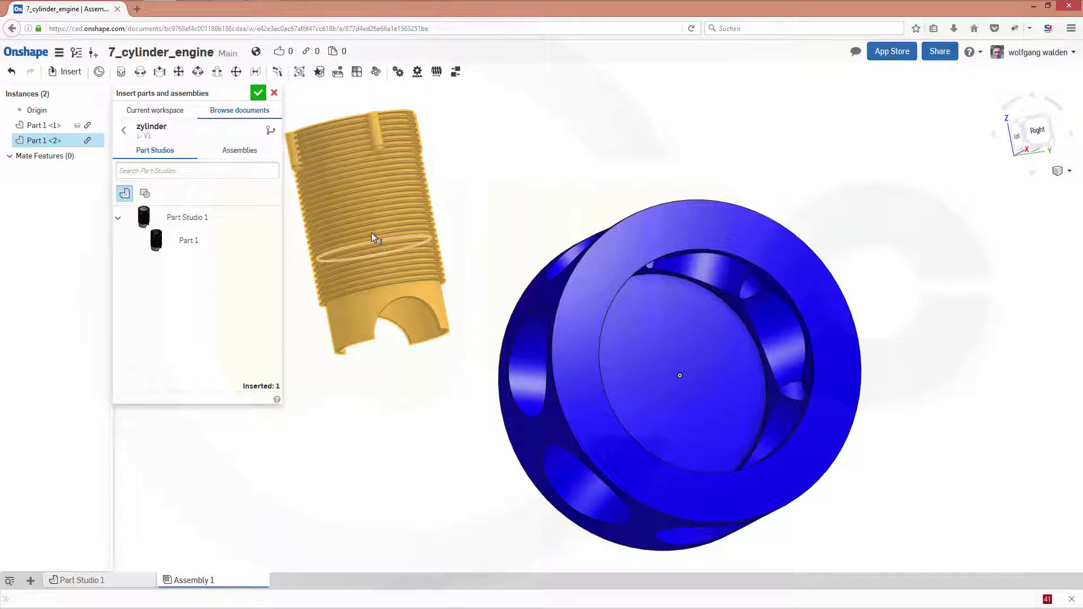
left_click(372, 235)
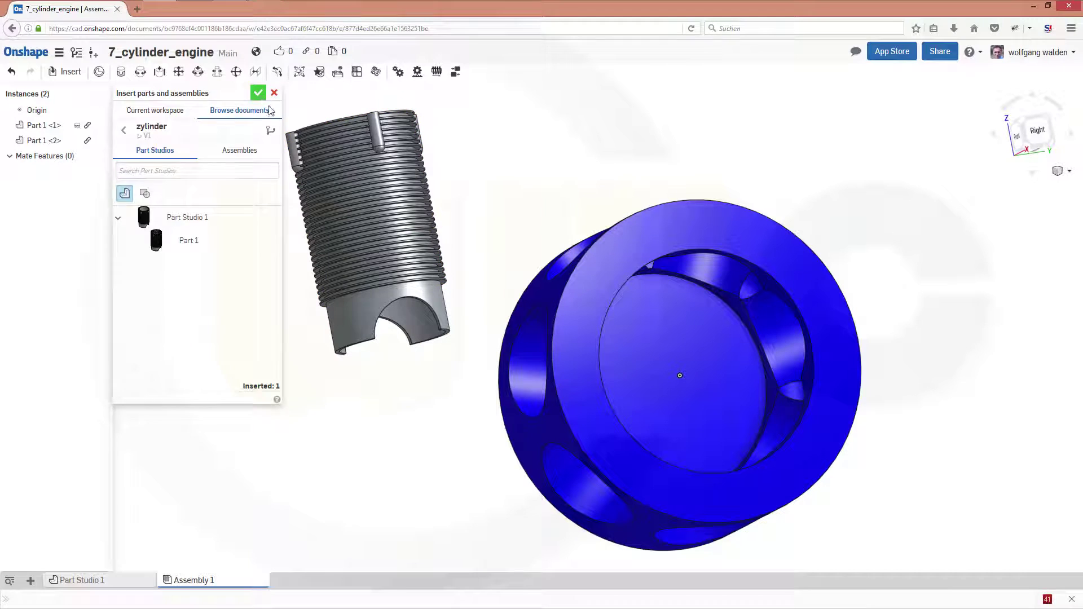
left_click(258, 92)
Add a cylindrical mate between the open lower end of the cylinder and one of the cage's bores.
right_click_drag(474, 281, 367, 197)
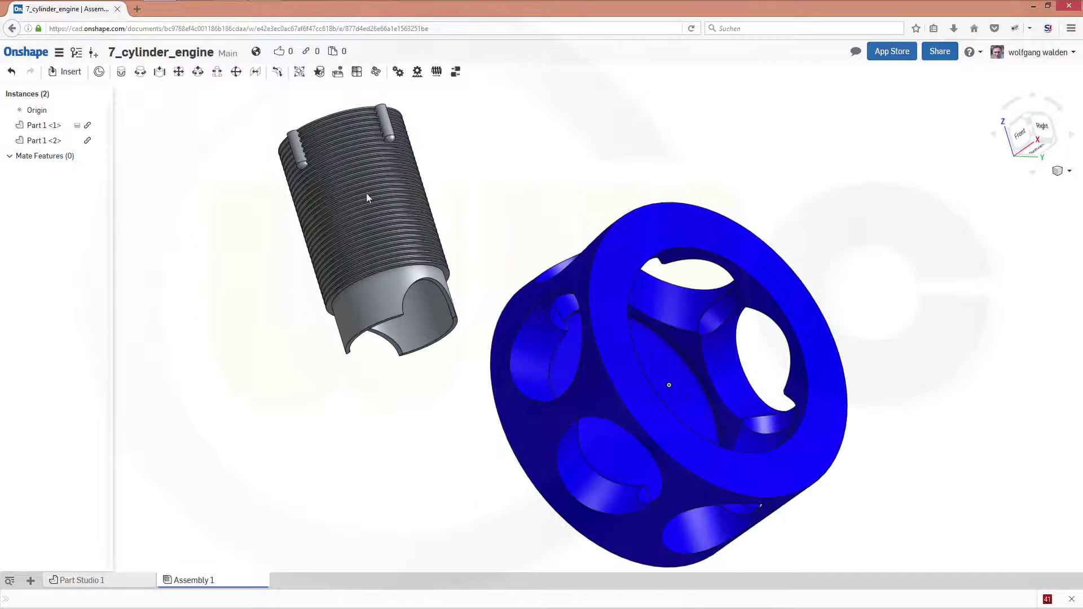
left_click(198, 75)
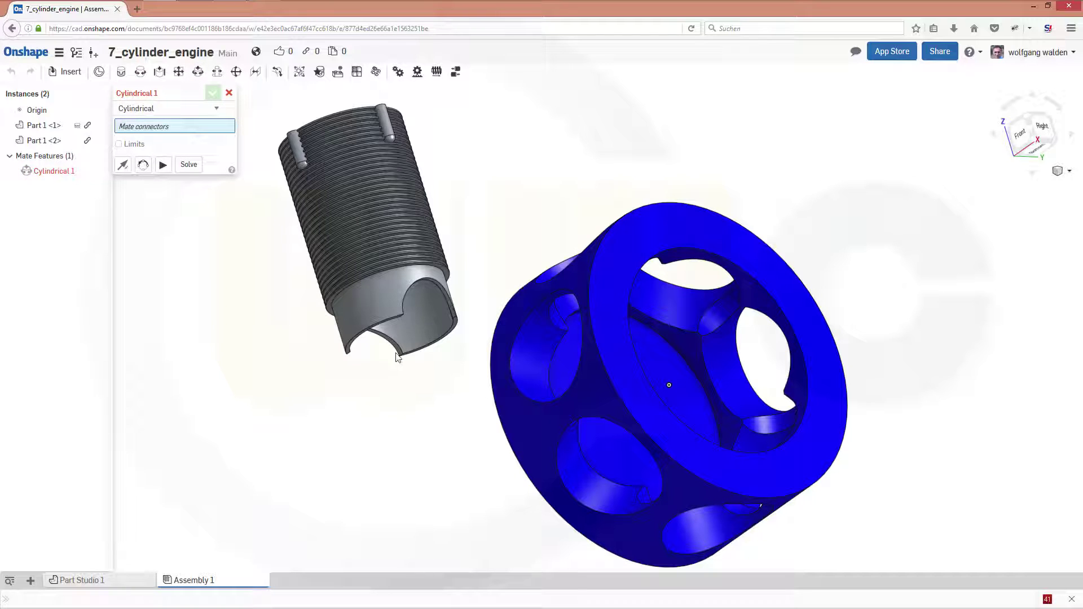
left_click(411, 320)
right_click_drag(459, 431, 532, 411)
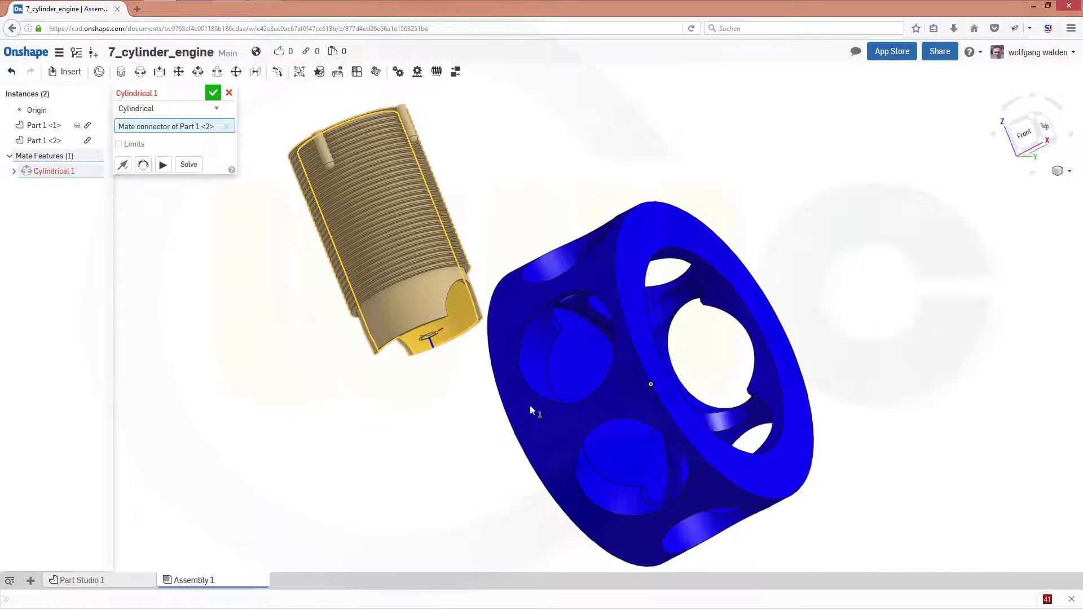
left_click(533, 367)
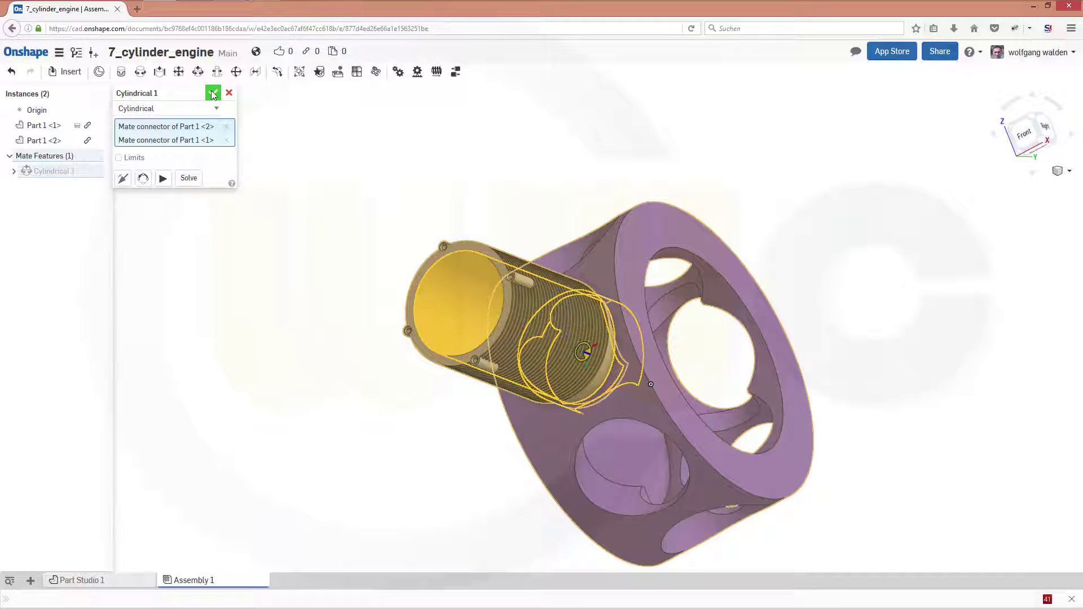
key("Return")
Move the mated cylinder along its bore to check its remaining freedom of movement.
key("shift+7")
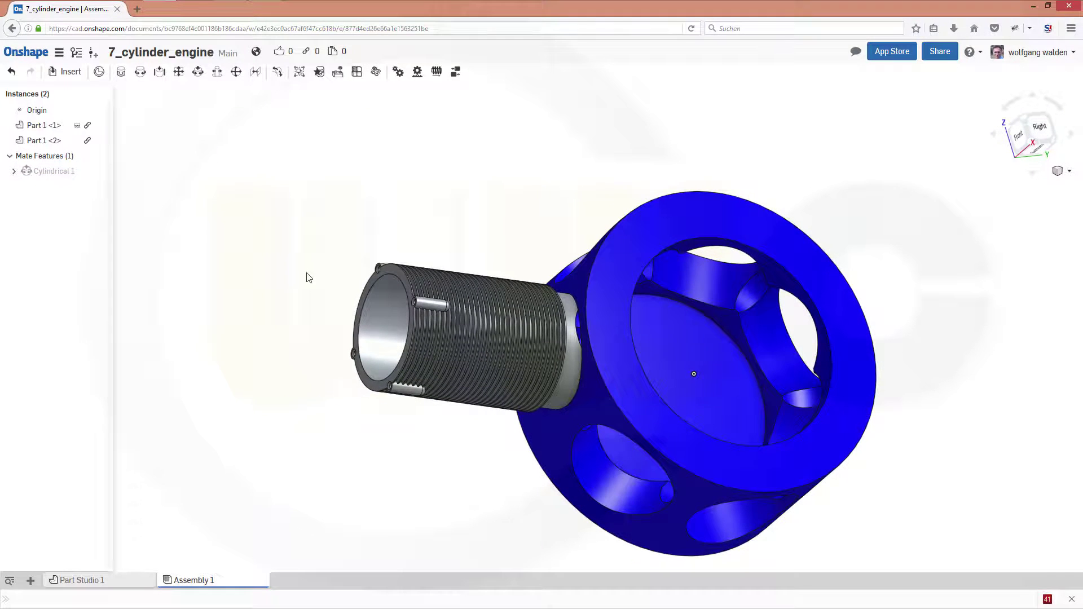
left_click_drag(489, 366, 369, 290)
right_click_drag(339, 265, 305, 211)
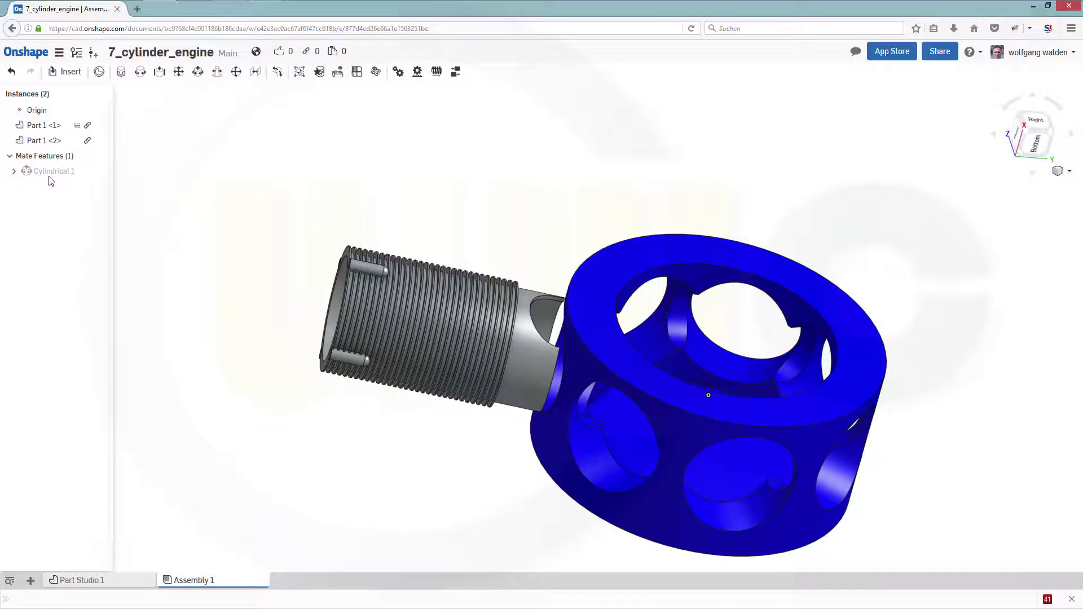
Edit the cylindrical mate to enable limits, with both minimum and maximum axial Z angles set to 90 degrees.
double_click(47, 171)
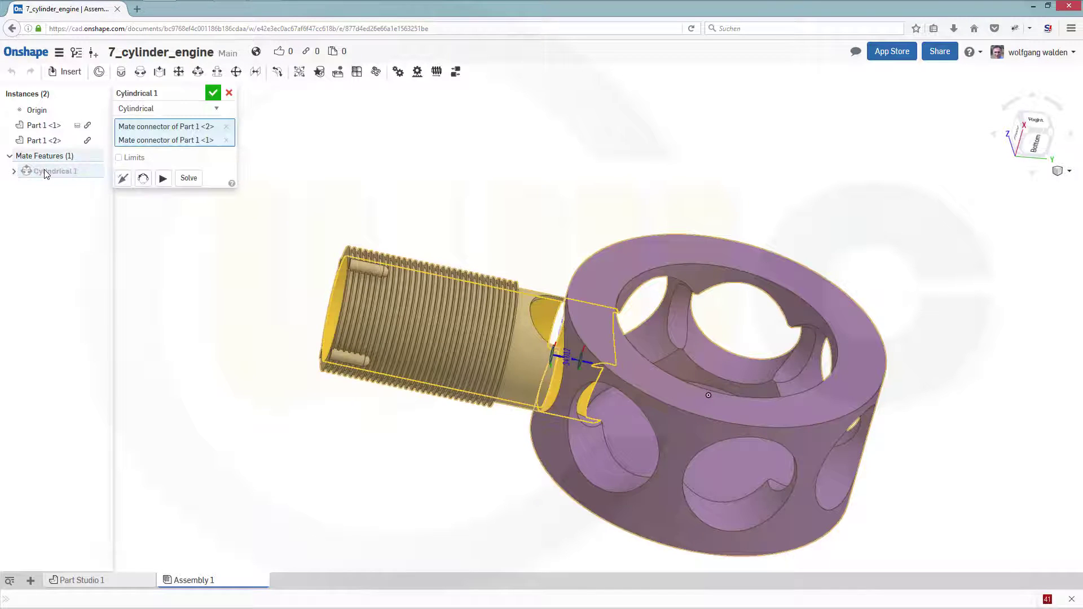
left_click(119, 157)
right_click_drag(413, 246, 413, 277)
left_click(200, 241)
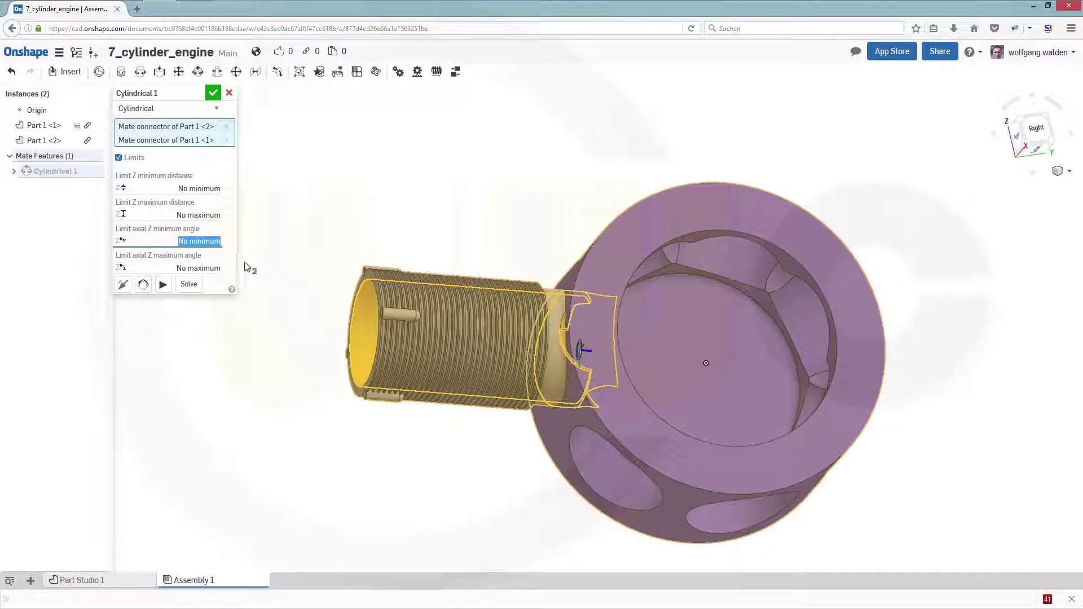
type("90")
left_click(171, 267)
type("90")
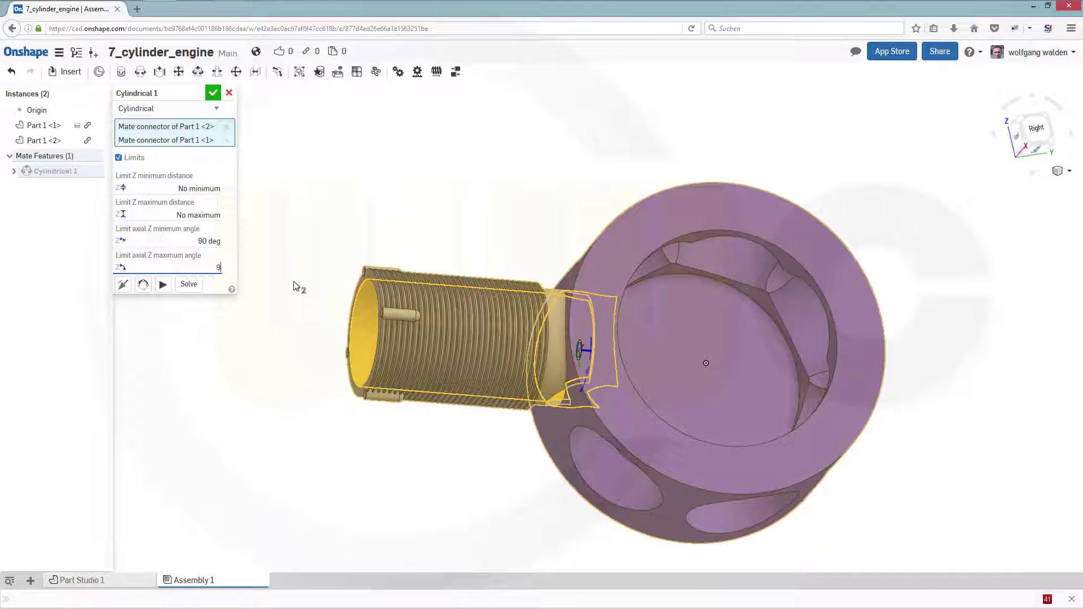
Set the cylindrical mate's minimum and maximum Z distance limits to 0 mm.
right_click_drag(450, 245, 412, 242)
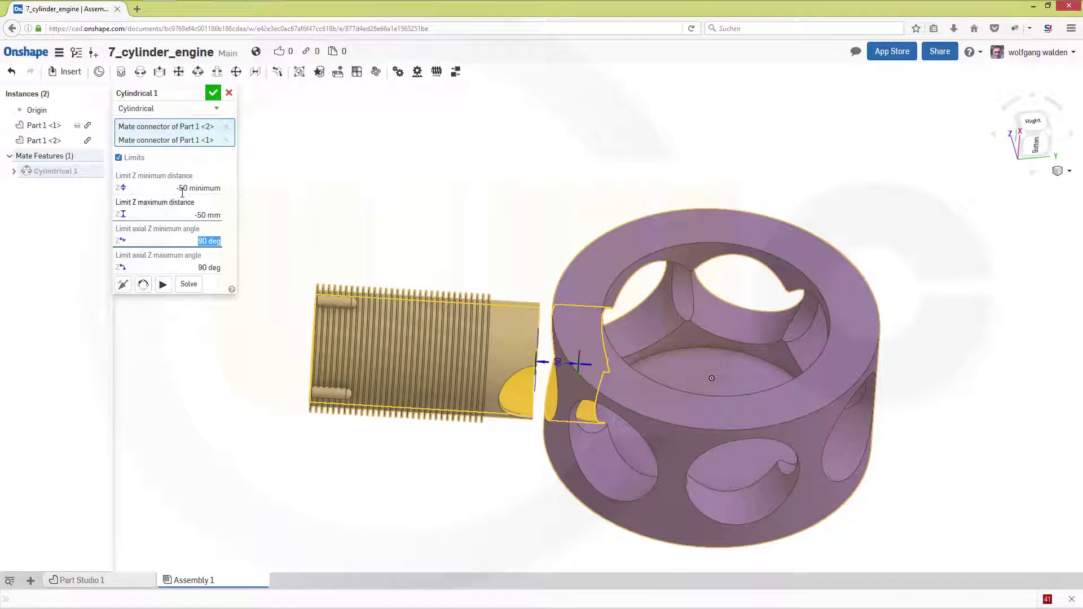
key("shift+Tab")
key("shift+Tab")
type("0")
key("Tab")
mouse_move(188, 216)
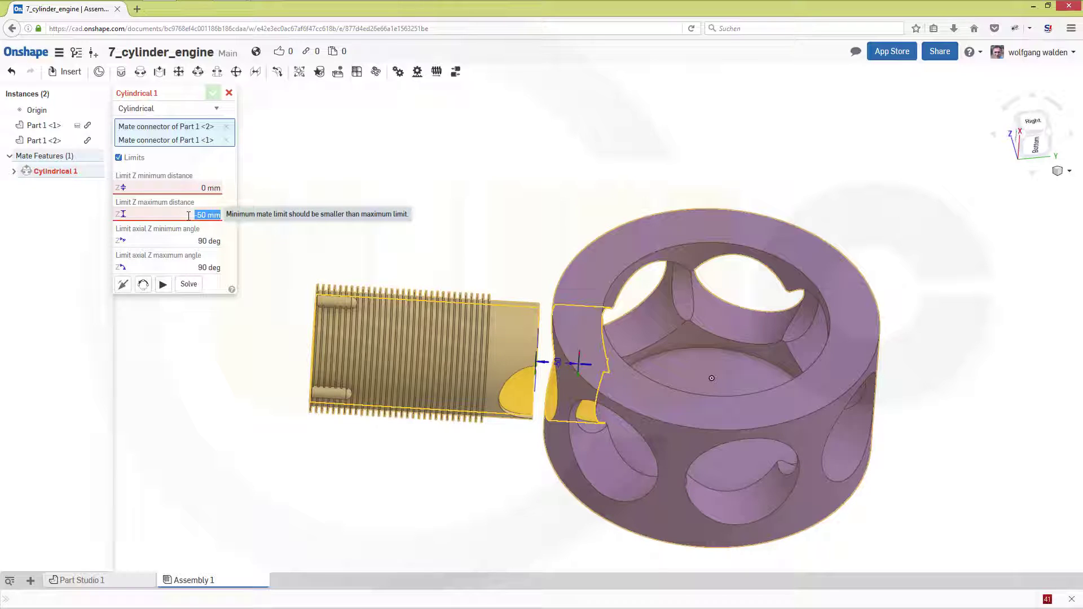
key("End")
key("Tab")
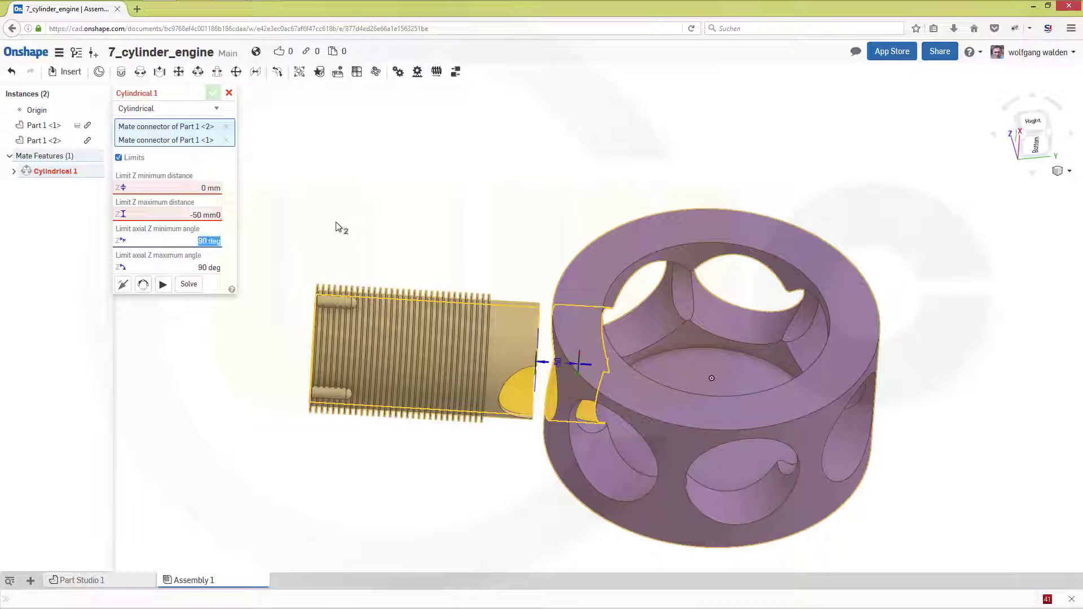
left_click(197, 217)
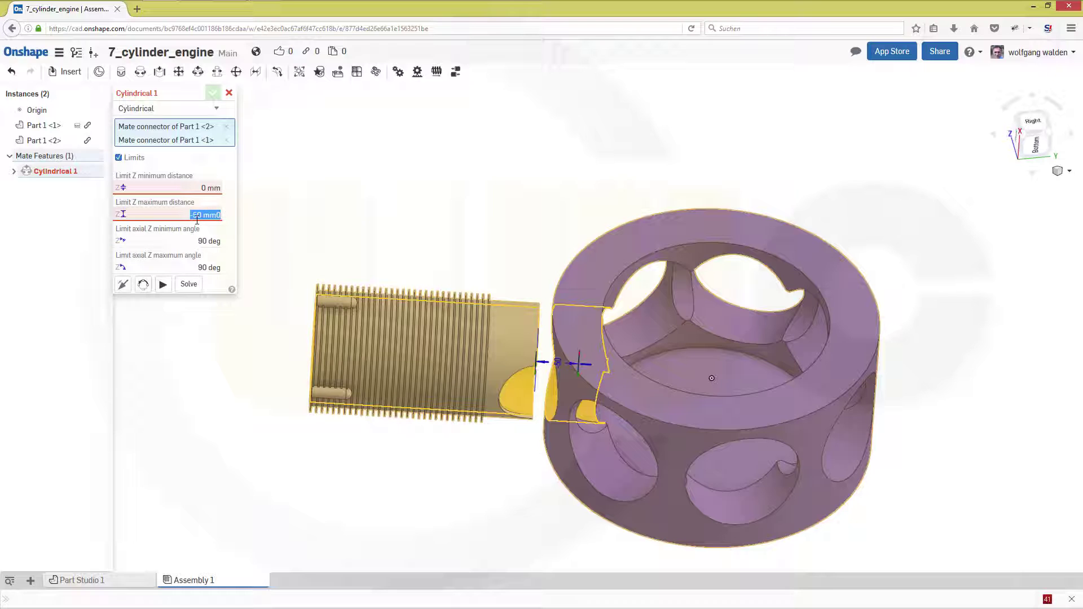
type("0")
key("Tab")
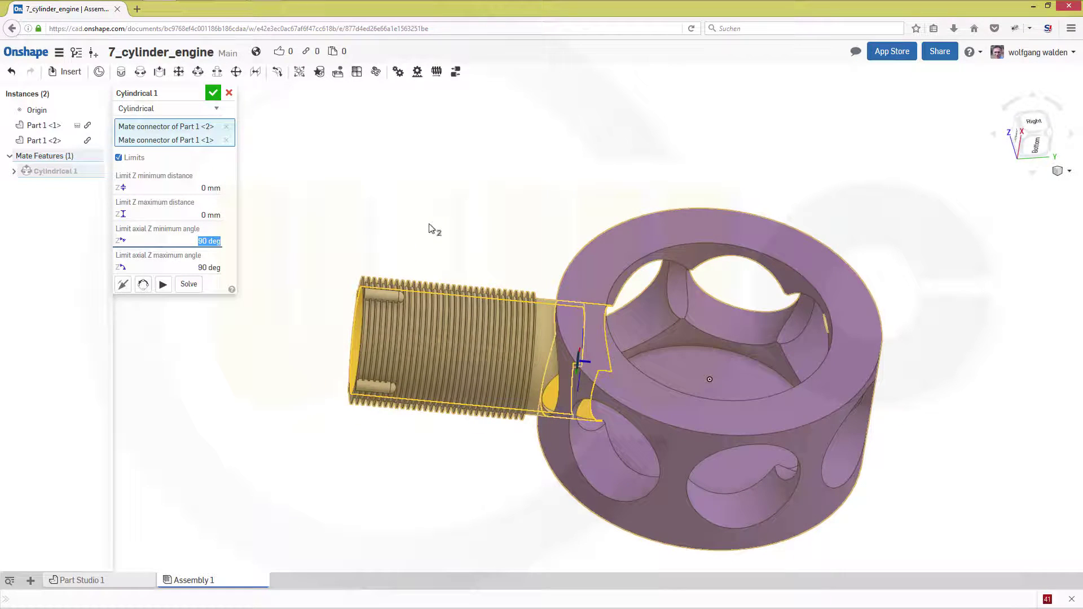
Try 10 mm for both the minimum and maximum Z distance limits of the cylinder's mate.
scroll(534, 367, "up", 5)
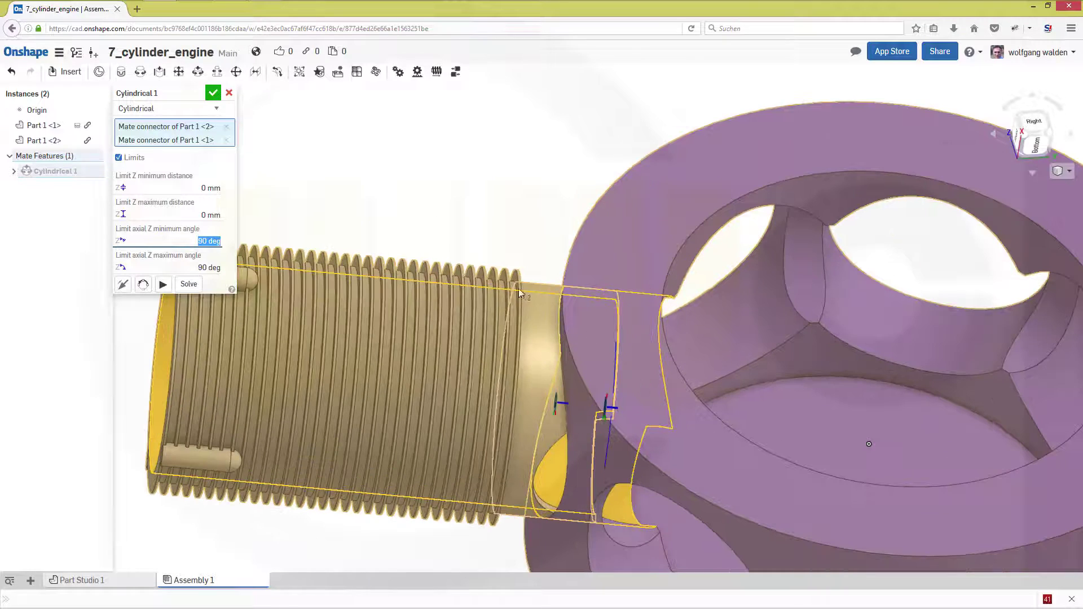
left_click(210, 188)
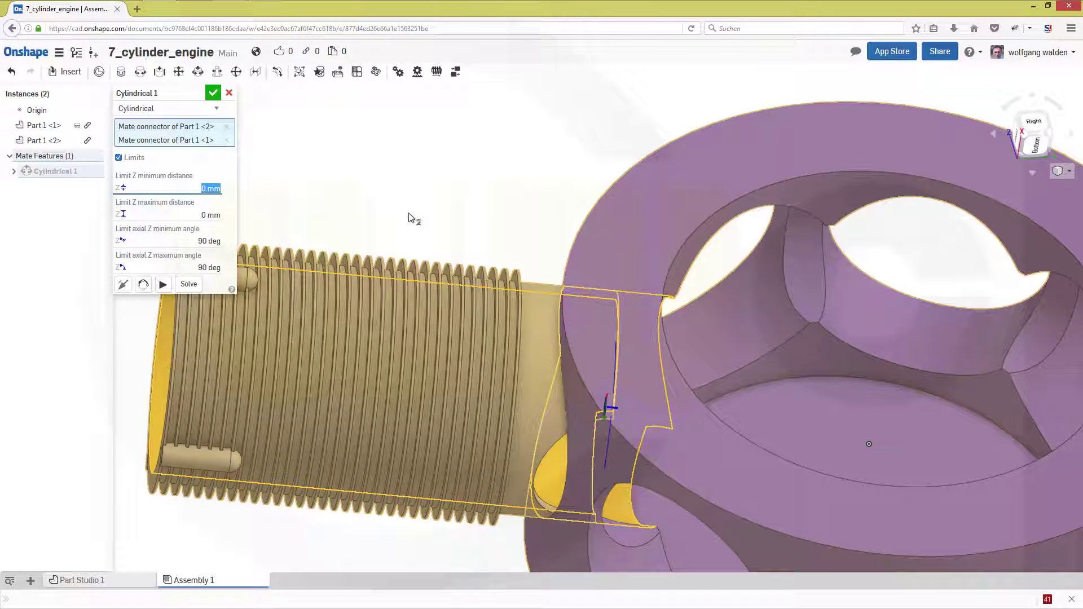
key("Tab")
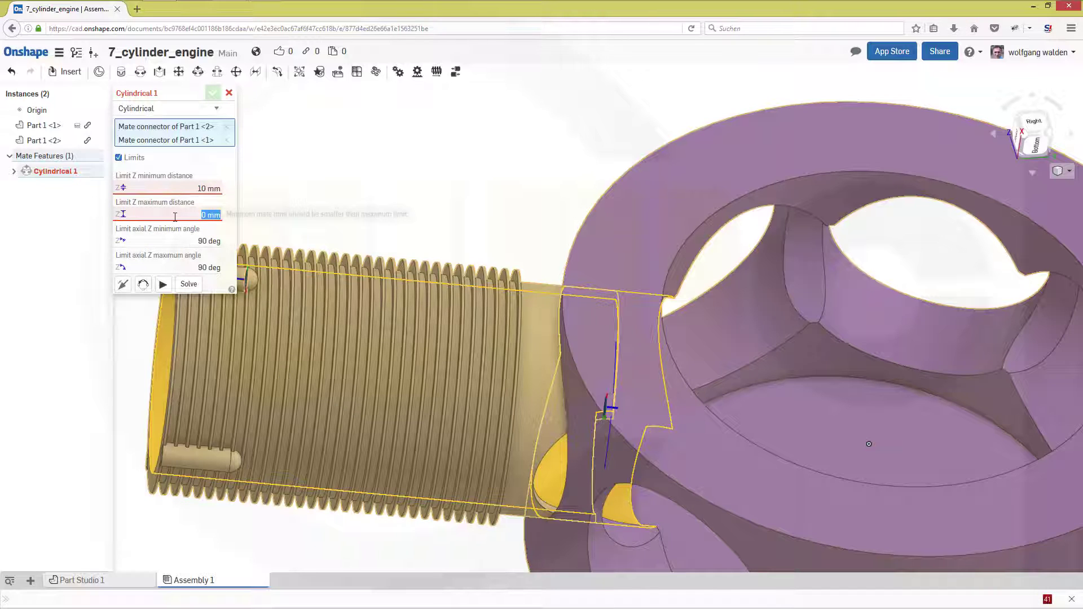
type("10")
key("Tab")
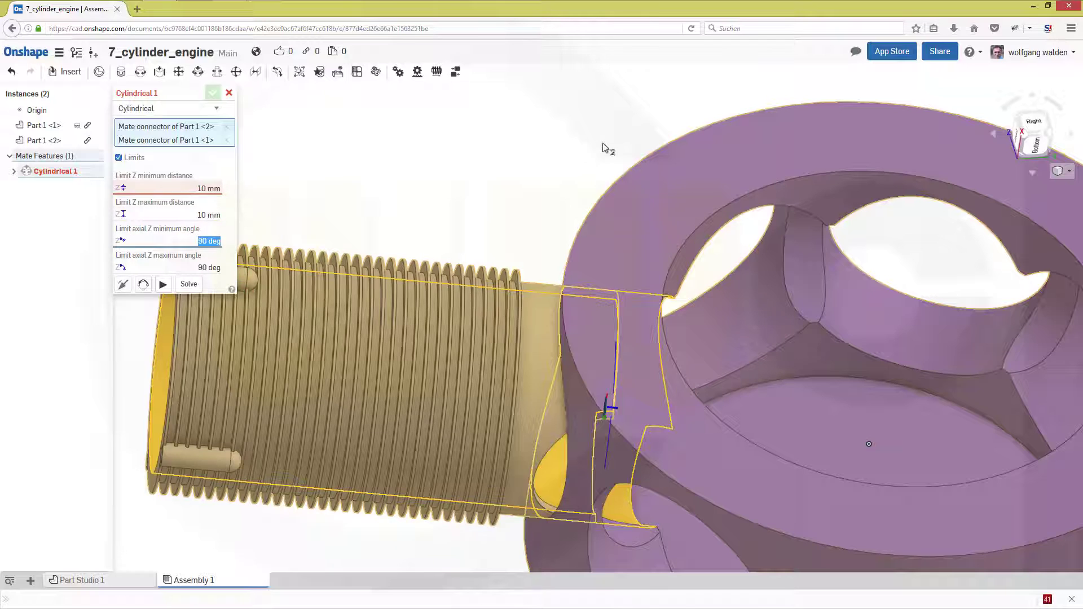
Raise the mate's minimum and maximum Z distance limits to 20 mm to seat the cylinder deeper in the cage.
left_click(195, 188)
type("20")
key("Tab")
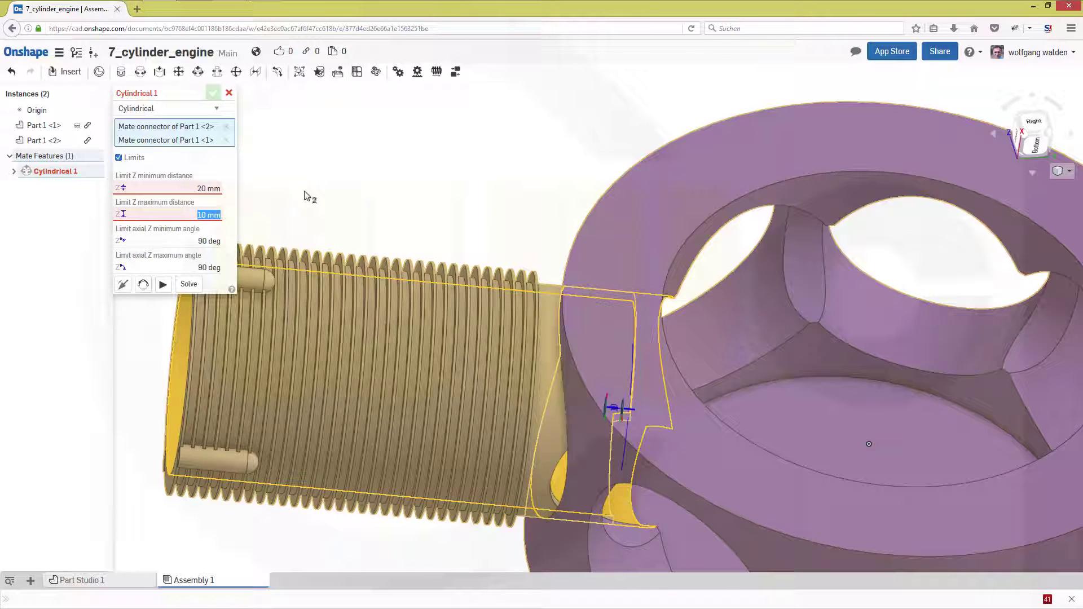
type("20")
key("Tab")
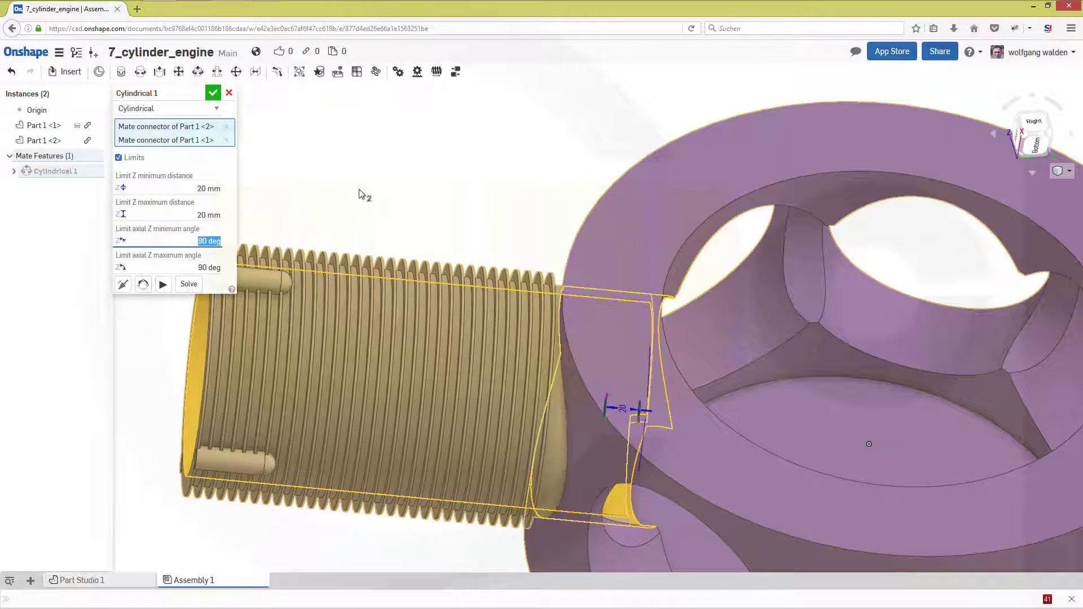
Check the cylinder's fit against the cage, set both Z distance limits to 22 mm and accept the mate.
right_click_drag(437, 199, 394, 208)
scroll(421, 213, "up", 2)
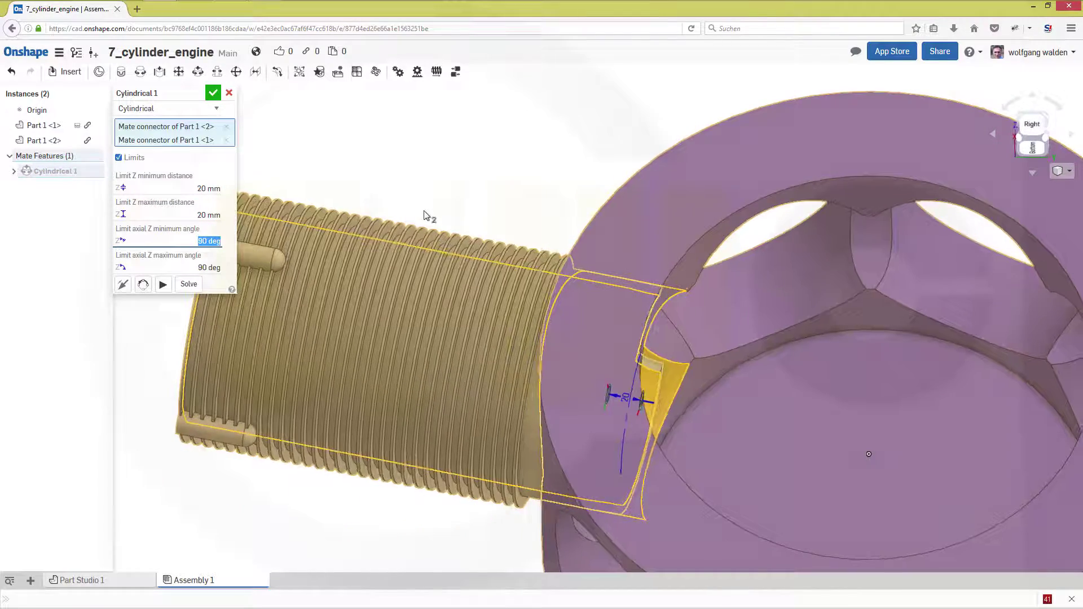
scroll(514, 223, "up", 3)
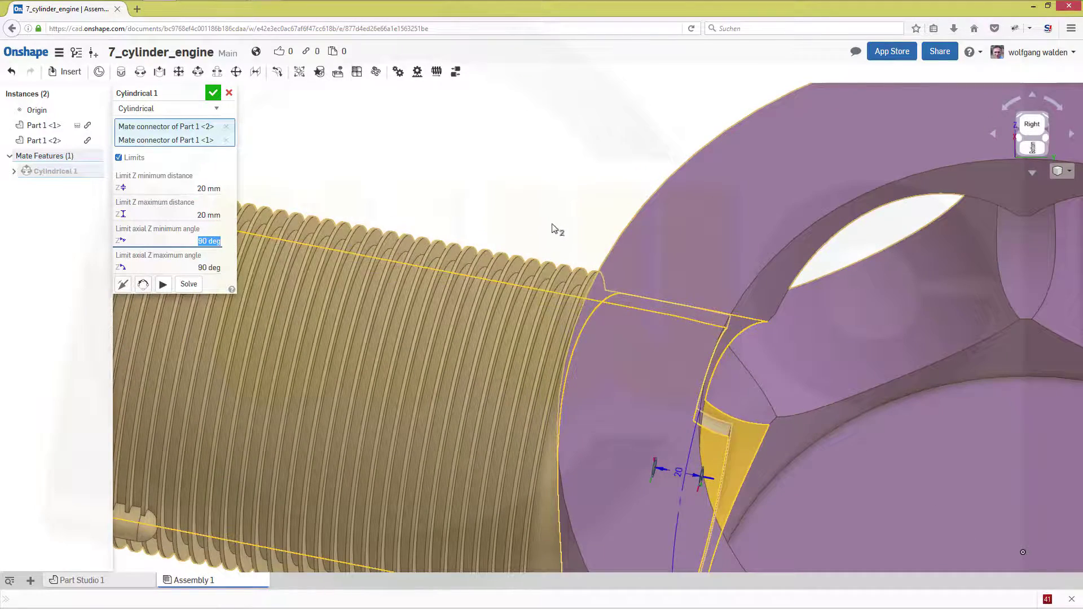
scroll(551, 230, "up", 3)
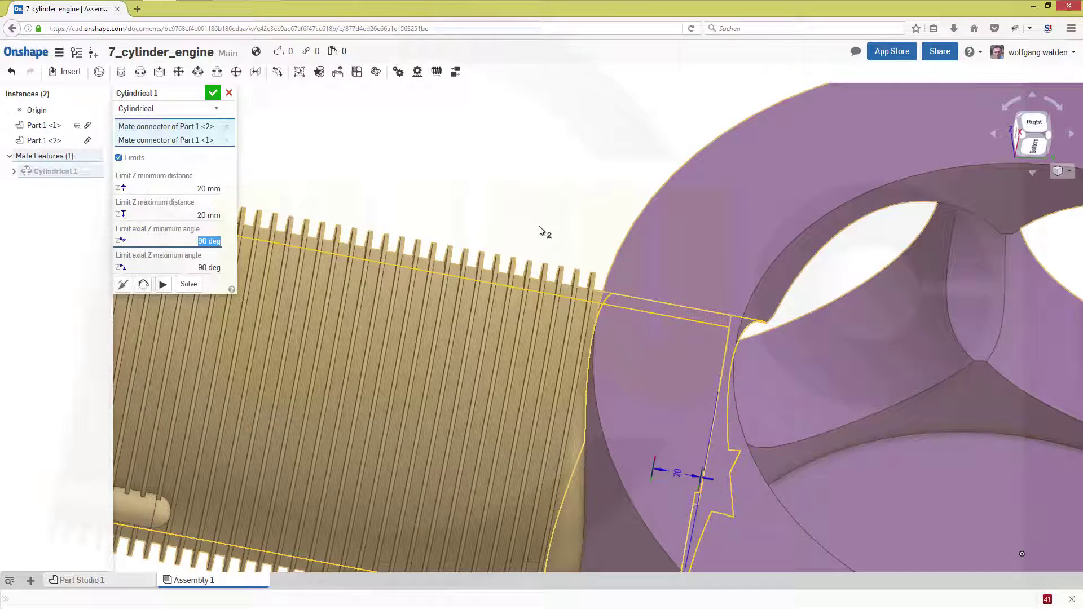
left_click(194, 188)
type("22")
key("Tab")
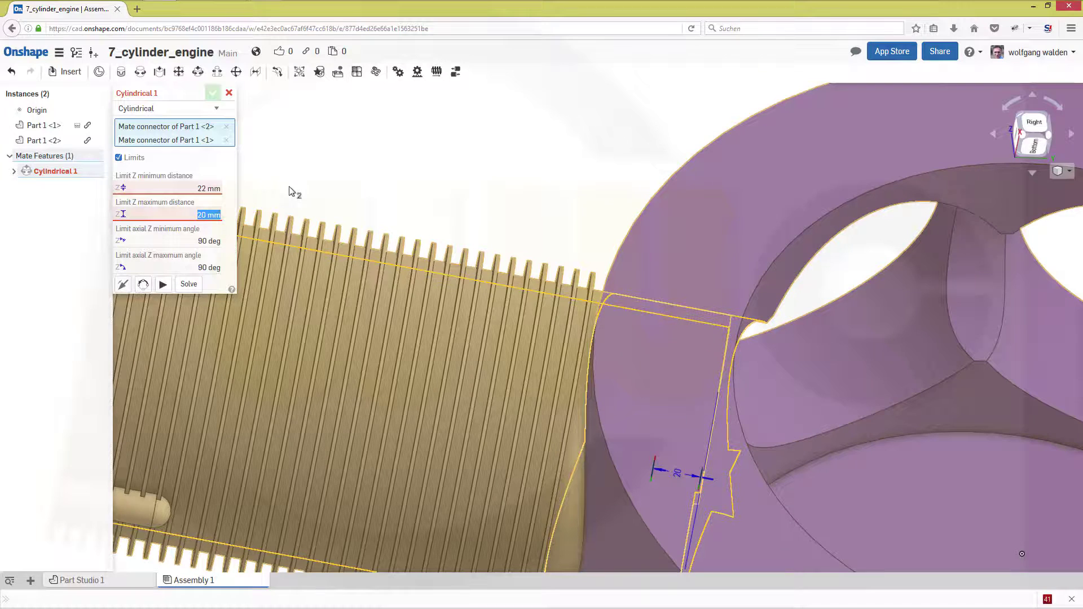
type("22")
key("Tab")
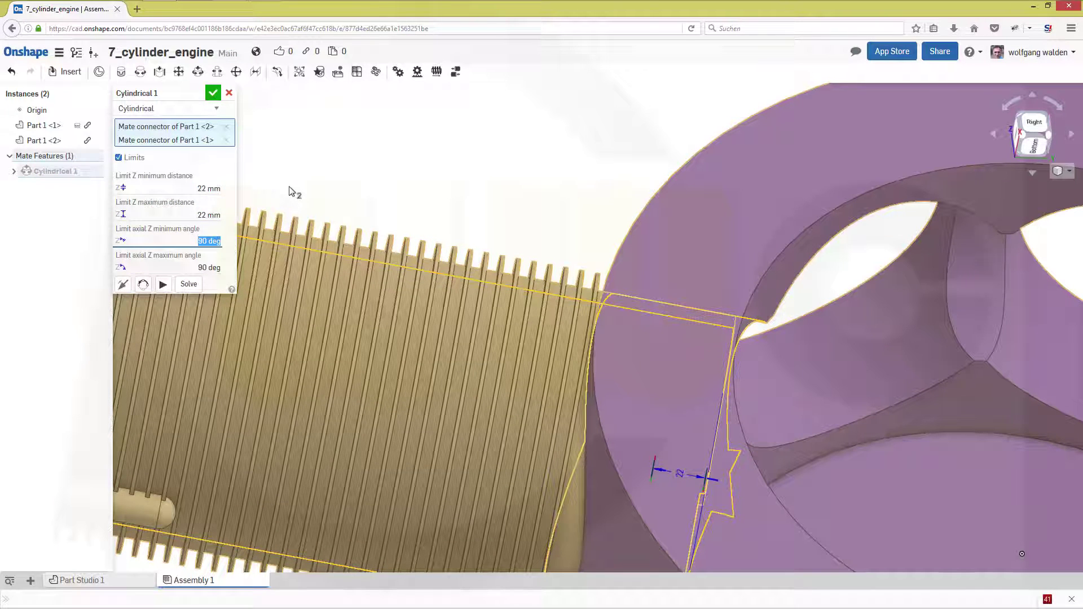
scroll(564, 395, "up", 3)
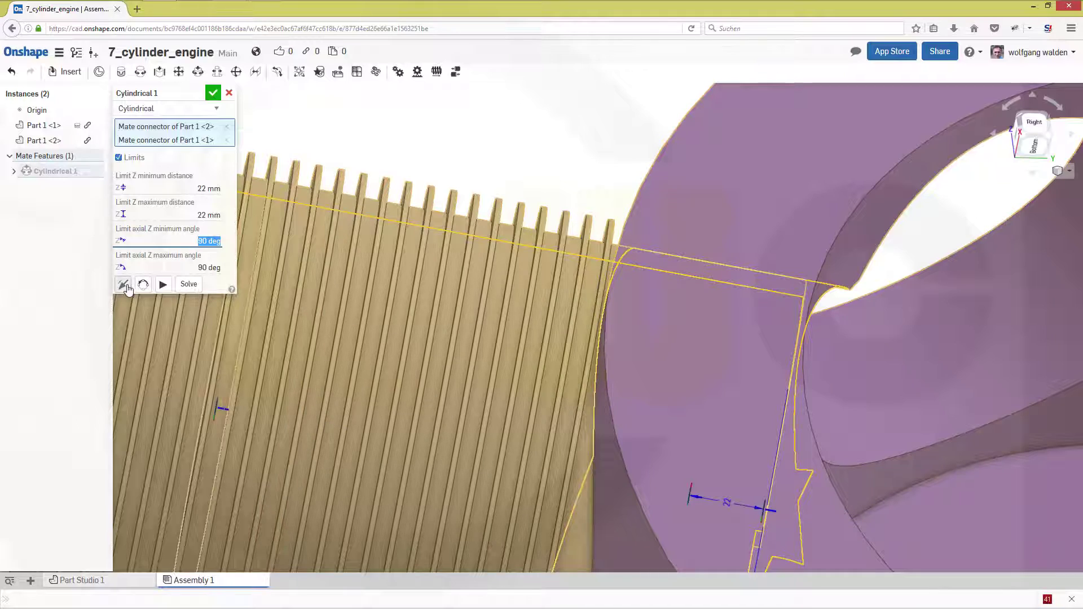
left_click(213, 93)
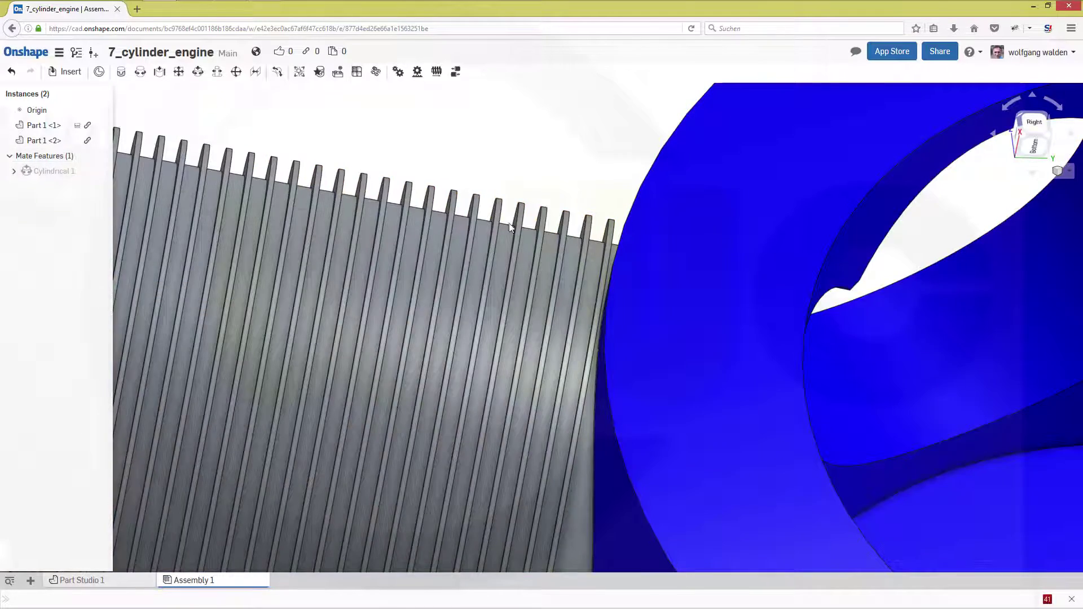
Create a circular pattern of the cylinder with 7 equally spaced instances, using the cage's outer round face as the axis.
scroll(599, 291, "down", 3)
scroll(604, 328, "down", 3)
right_click_drag(608, 363, 494, 401)
scroll(592, 372, "down", 3)
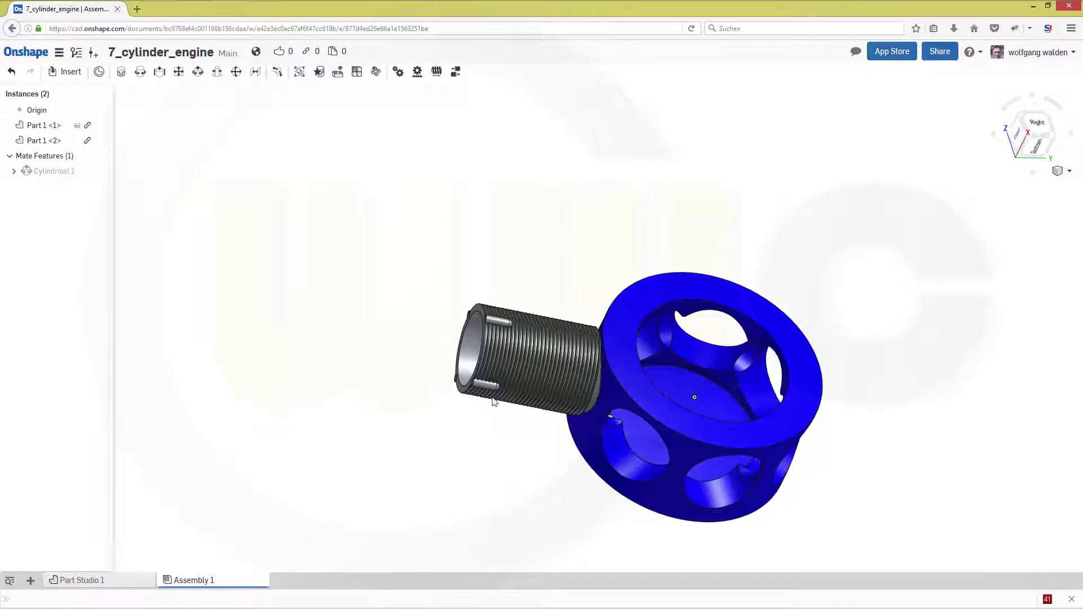
left_click(375, 72)
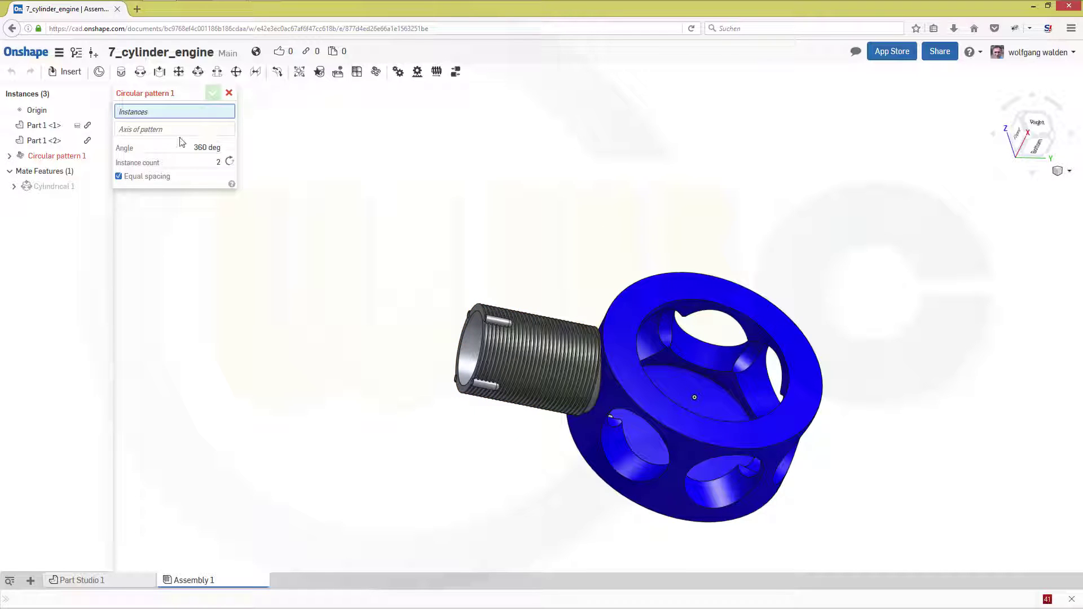
left_click(155, 129)
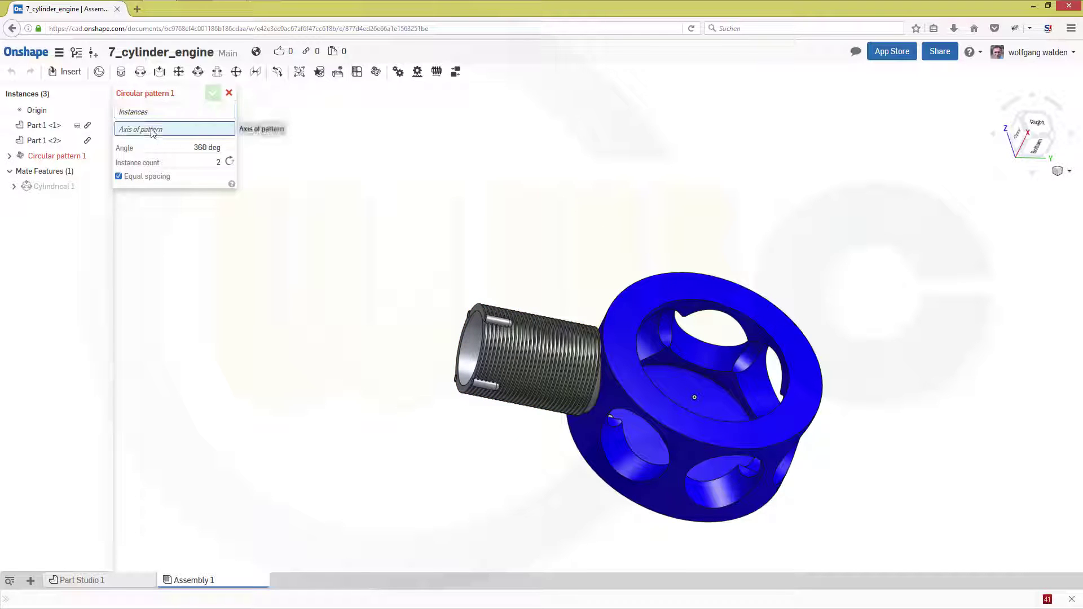
left_click(675, 492)
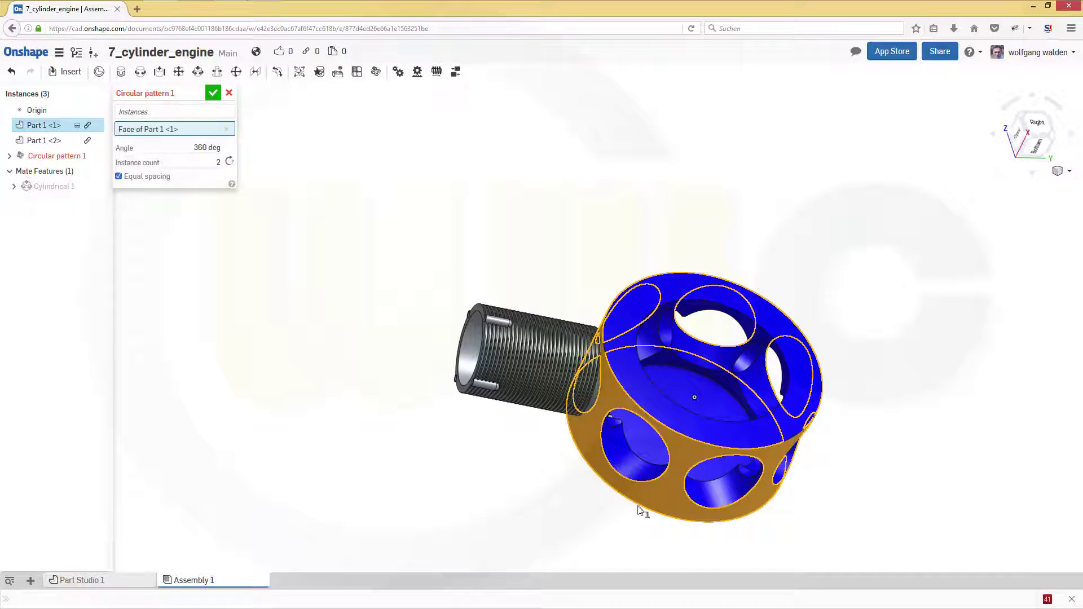
left_click(169, 162)
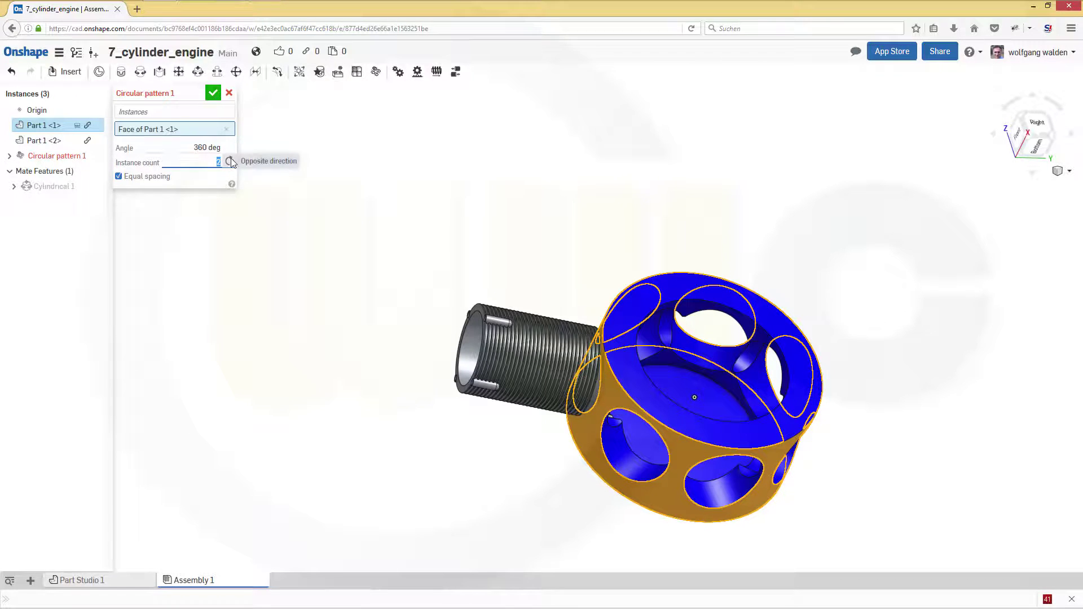
type("7")
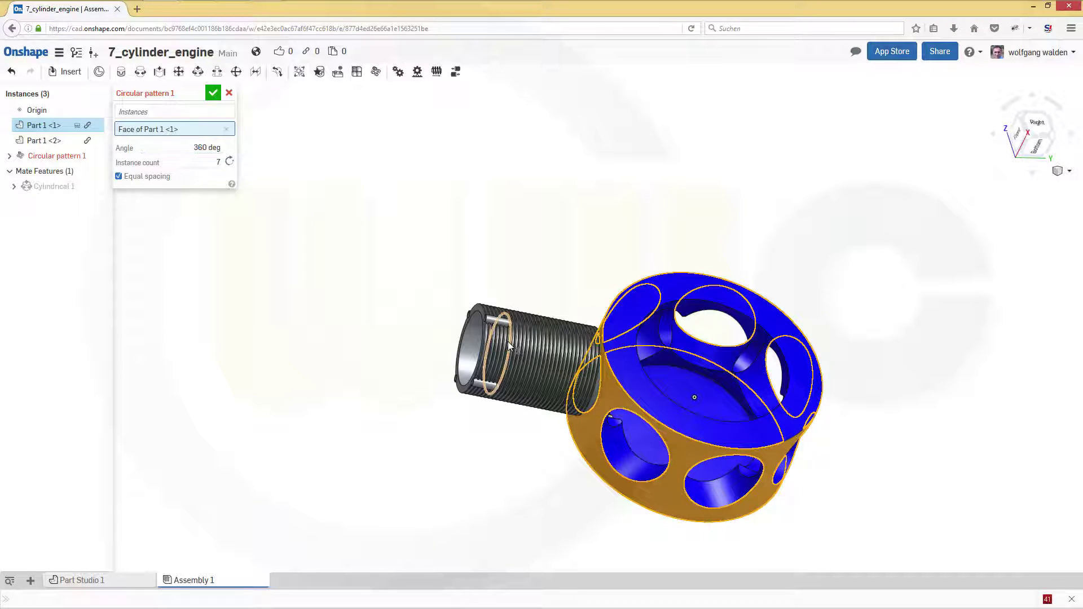
left_click(138, 111)
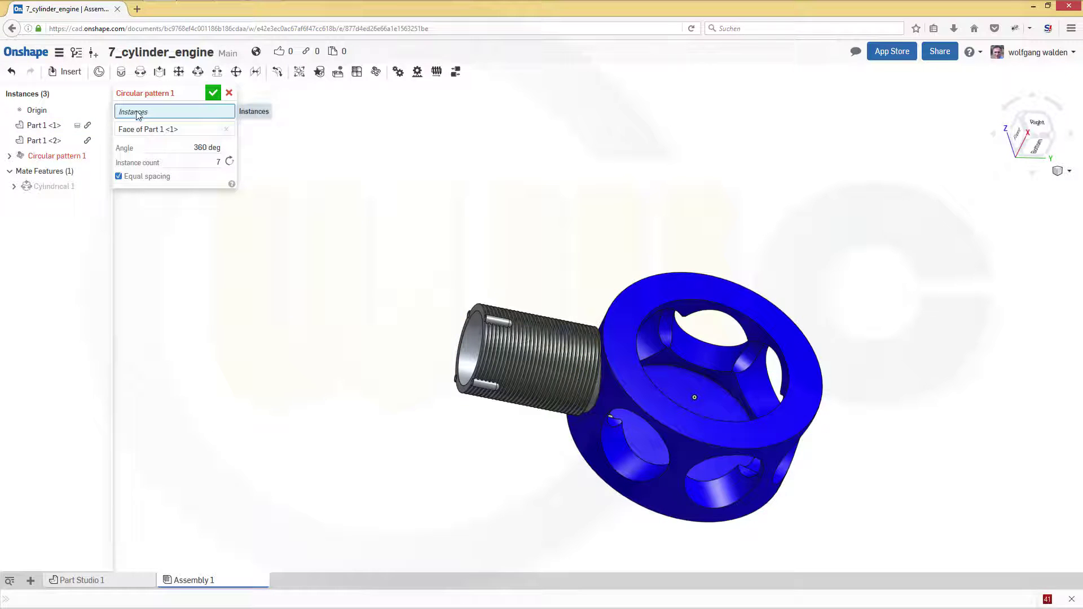
left_click(538, 350)
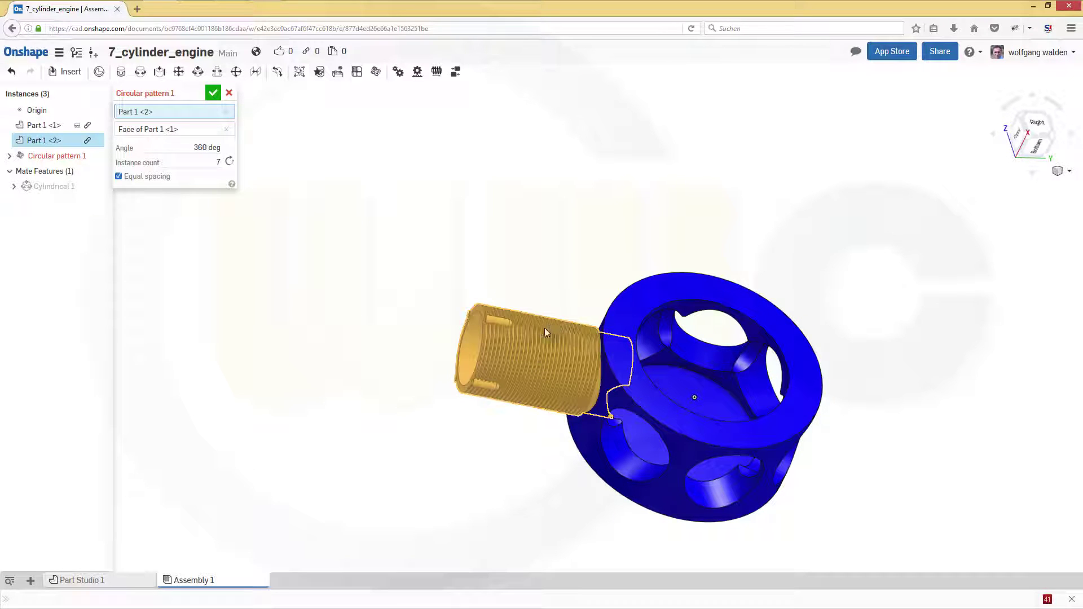
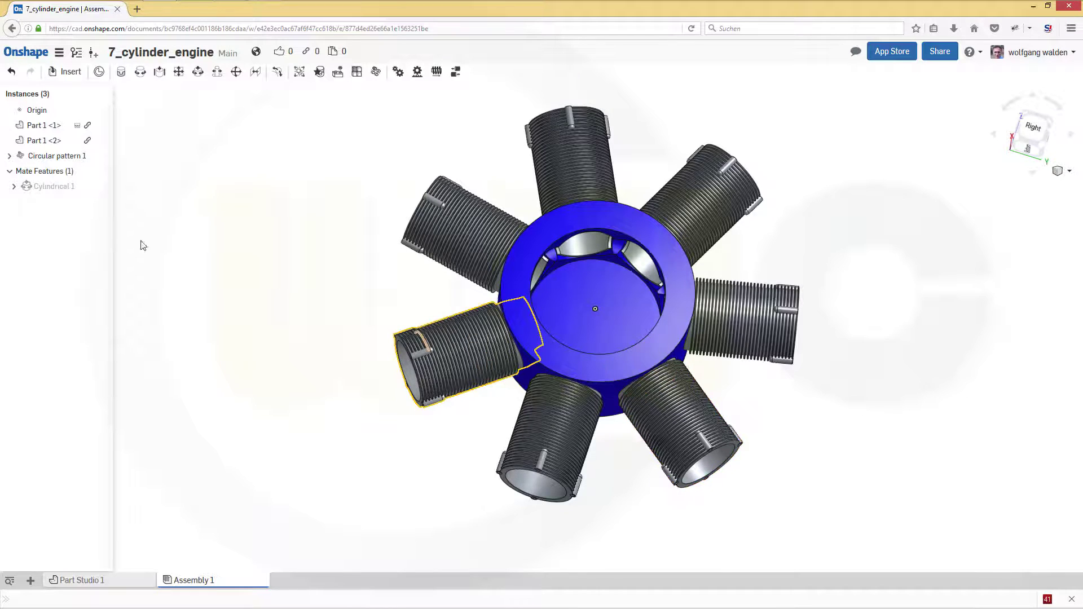
Create a new public document named subassembly_piston.
left_click(33, 54)
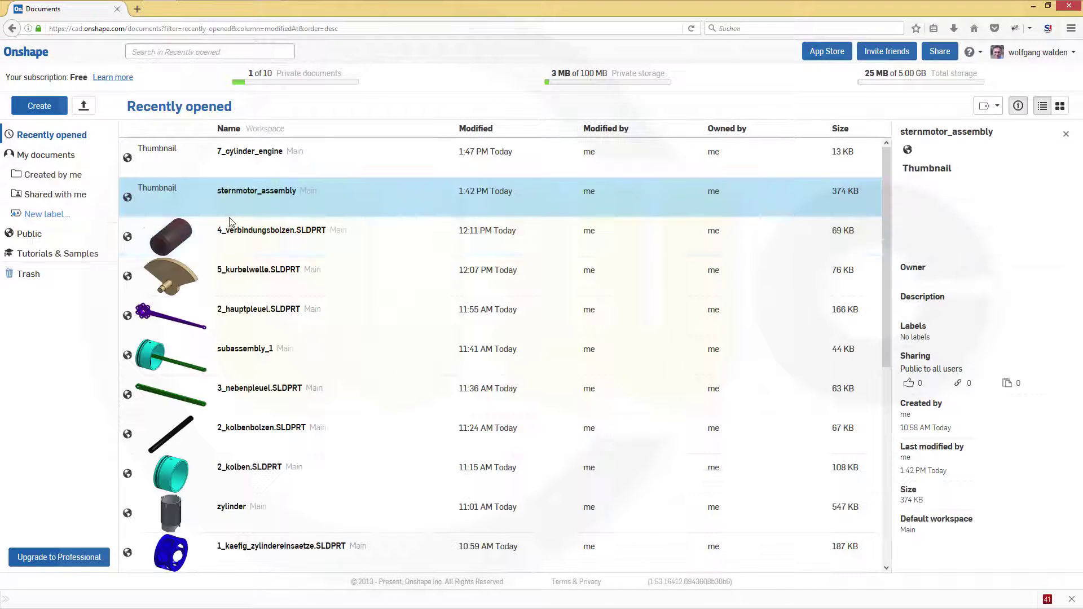
left_click(62, 108)
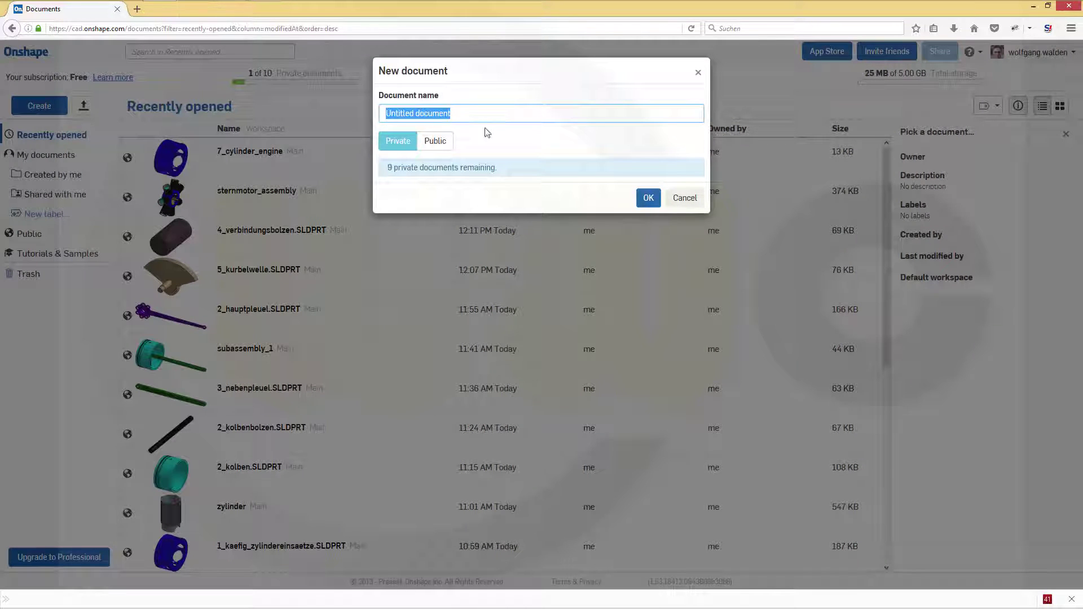
type("subassembly_pist")
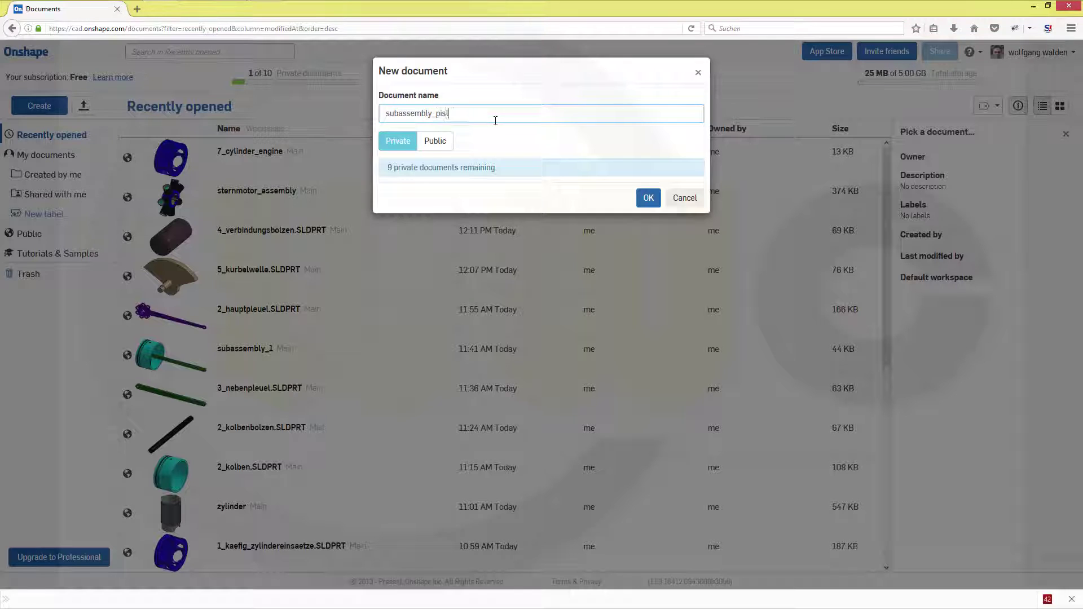
type("on")
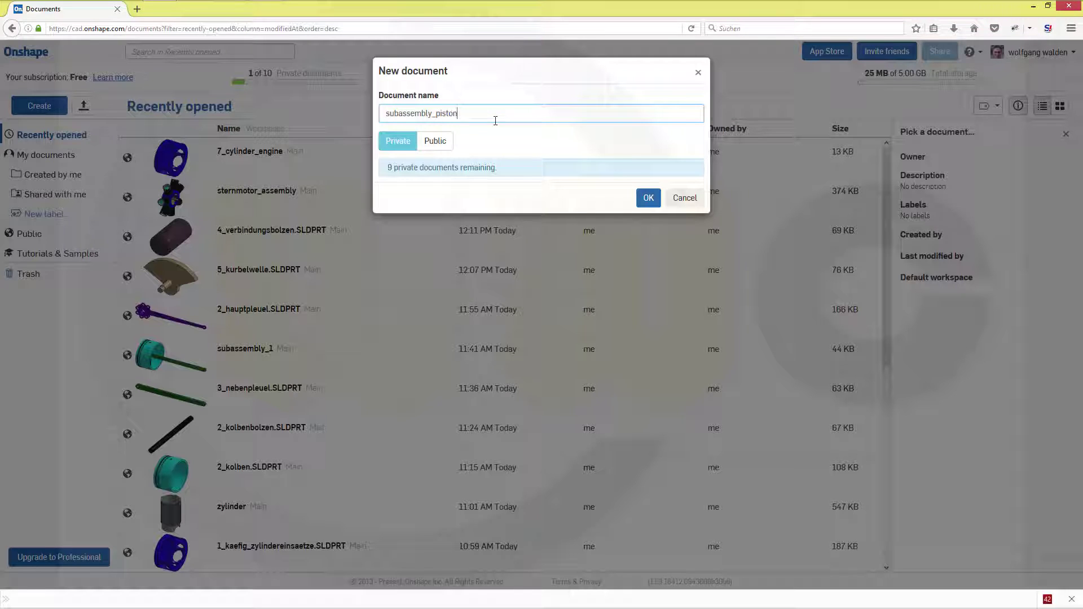
left_click(440, 142)
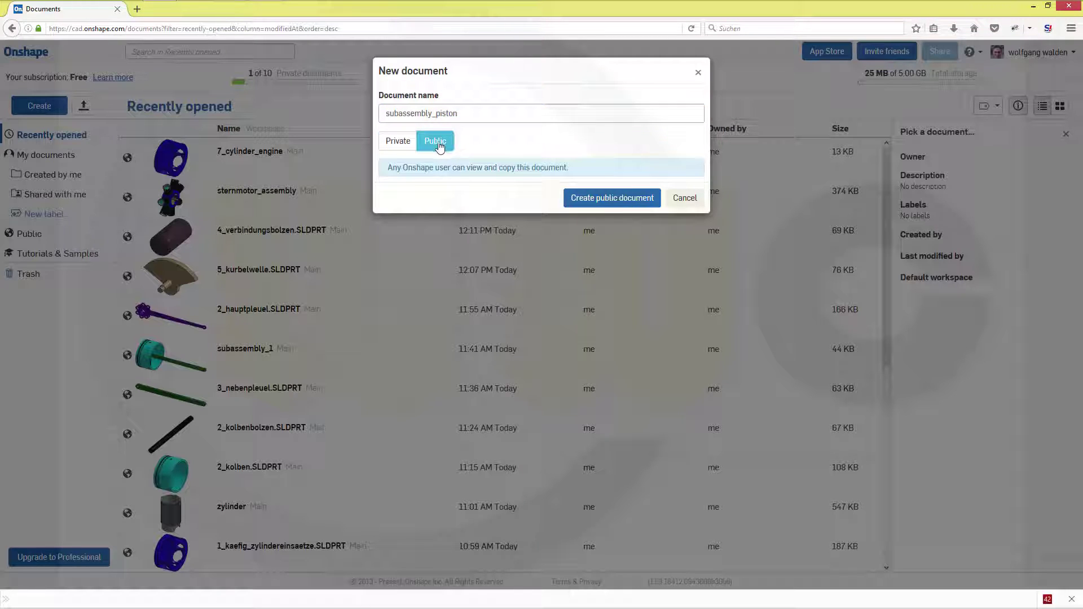
left_click(624, 200)
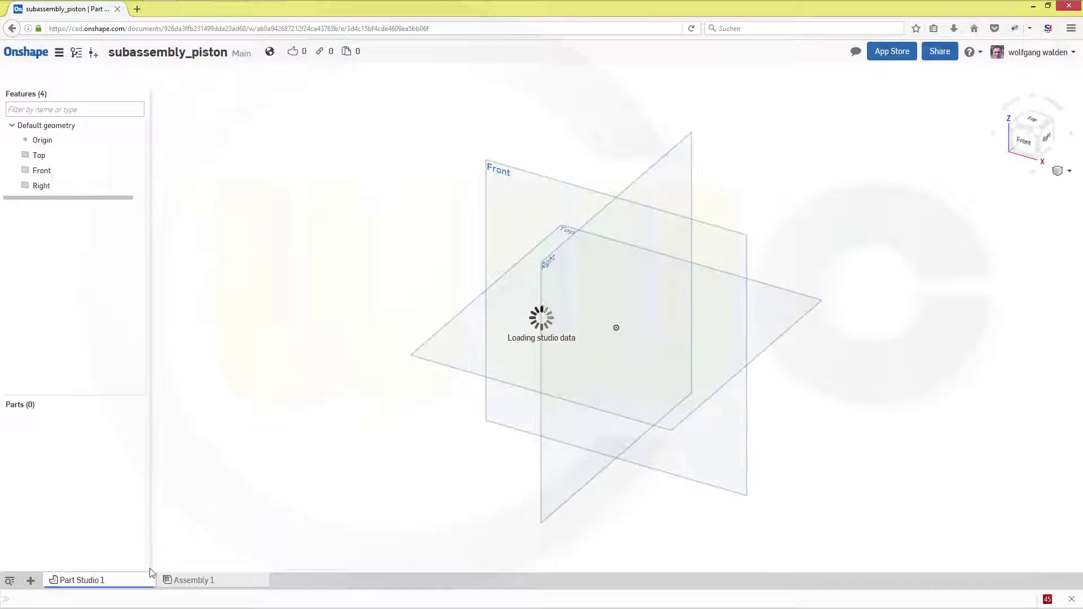
Insert the 2_kolben piston from the existing documents into Assembly 1 at the origin and fix it in place.
left_click(214, 582)
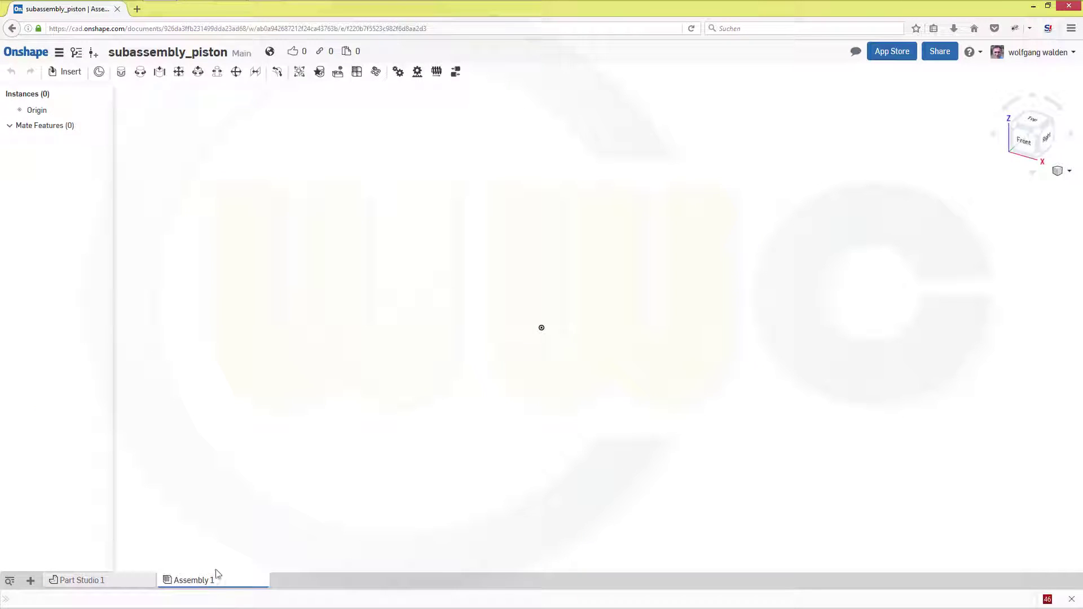
left_click(67, 72)
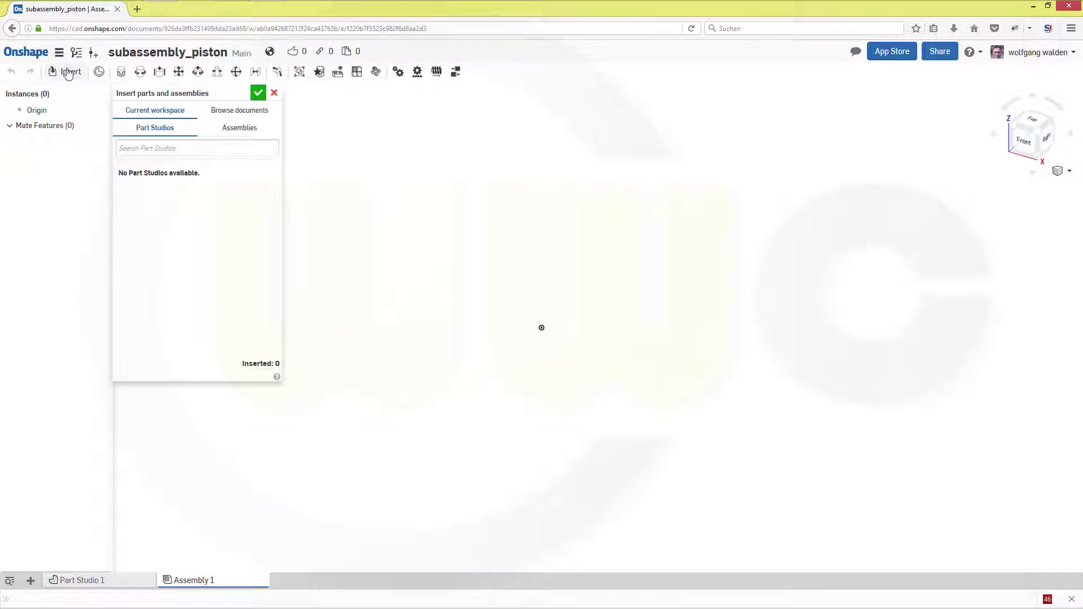
left_click(234, 111)
left_click(159, 172)
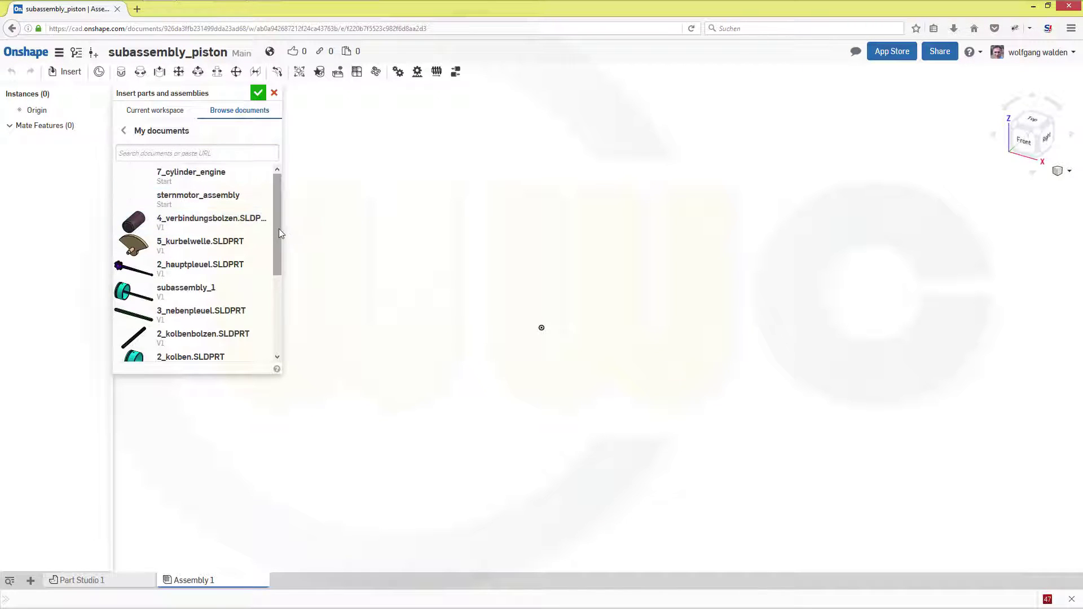
scroll(279, 228, "down", 1)
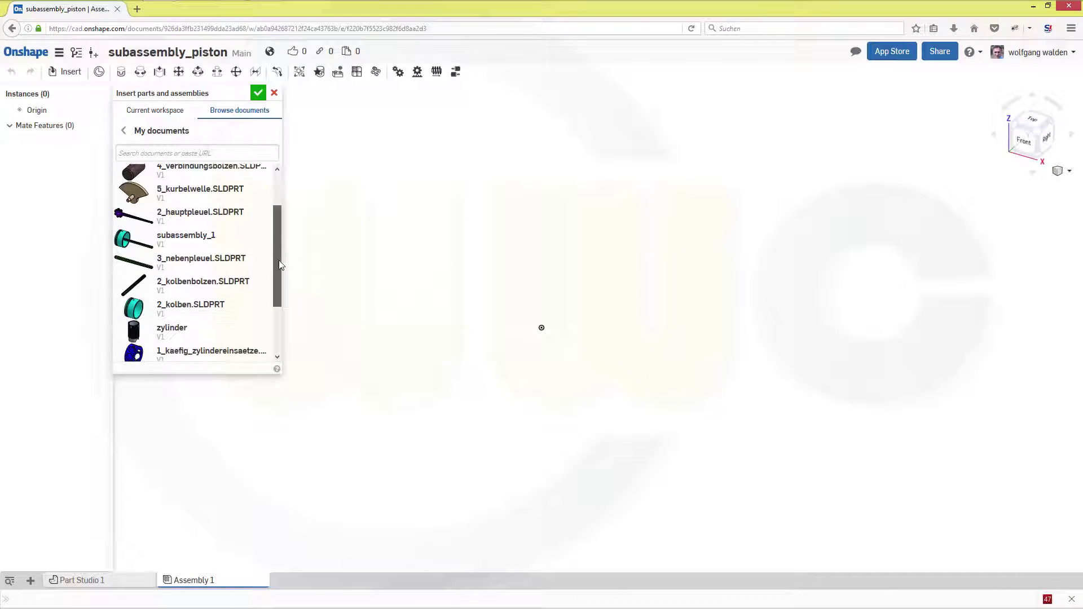
left_click(181, 310)
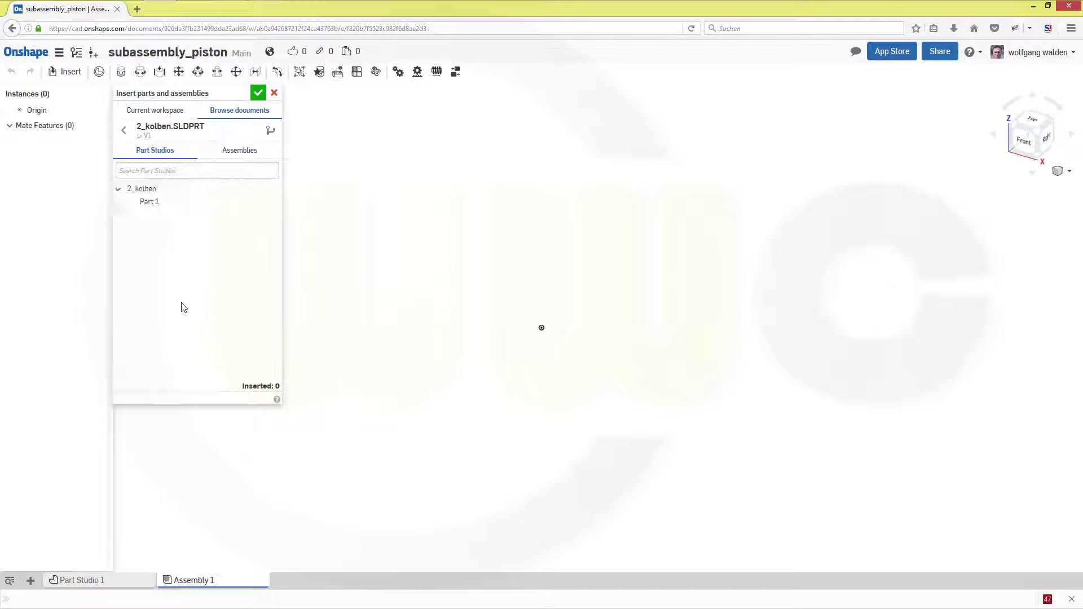
left_click(181, 193)
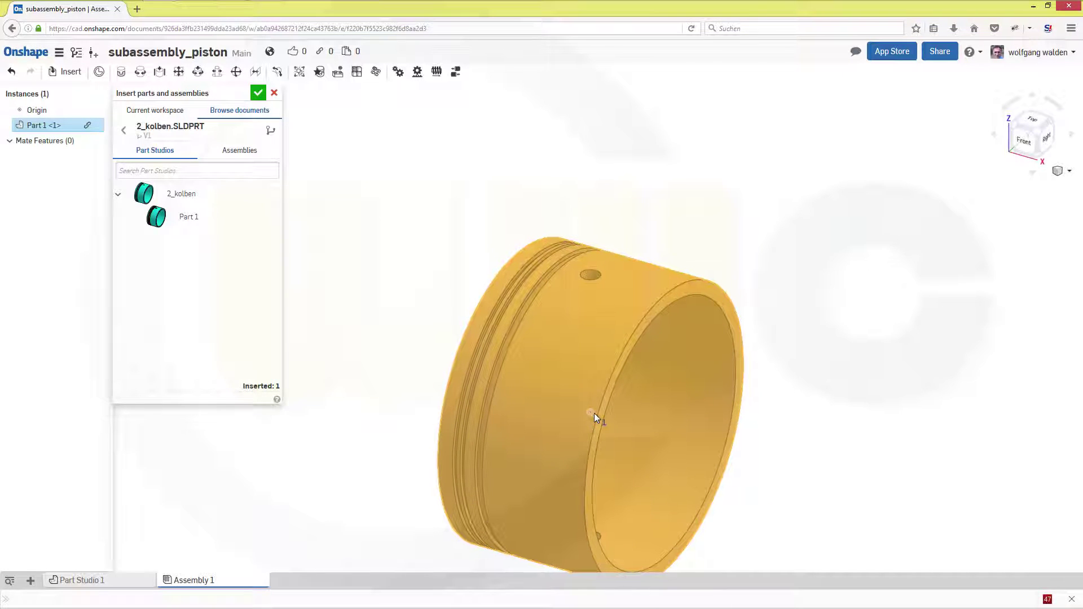
left_click(591, 411)
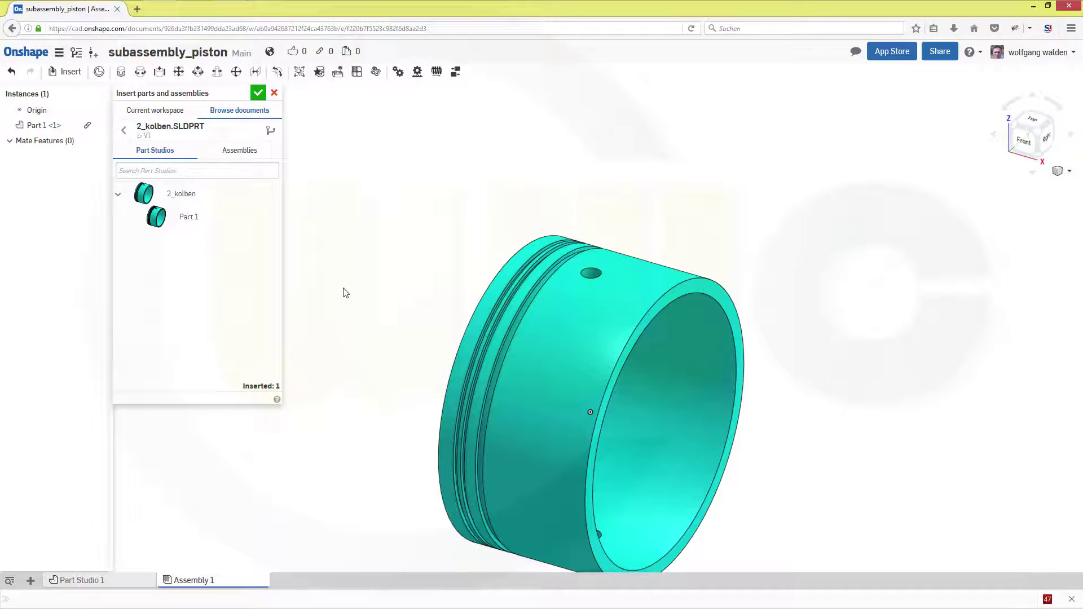
left_click(258, 93)
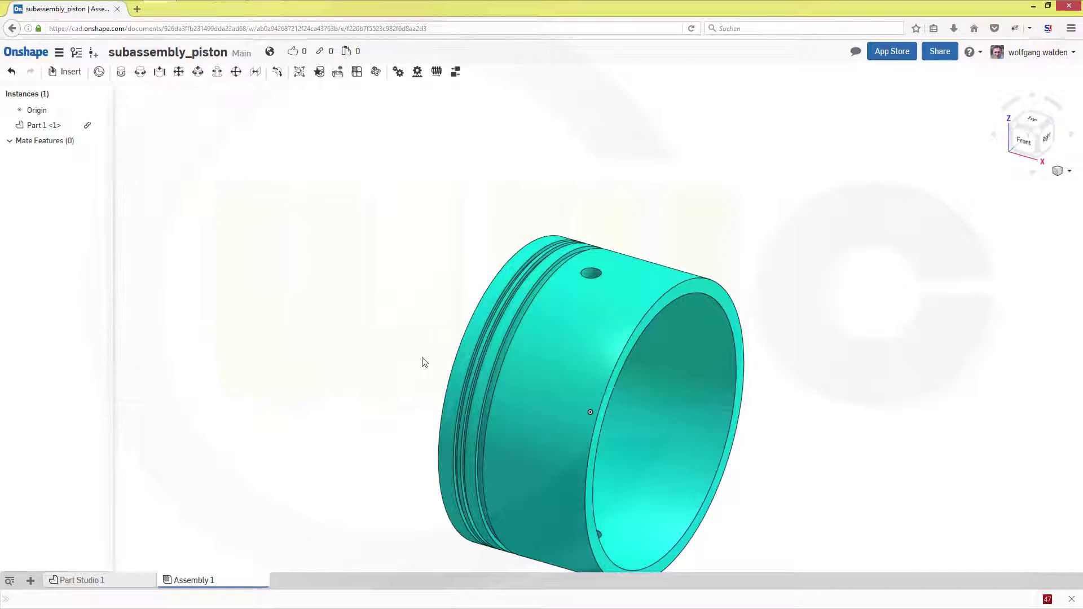
right_click(559, 393)
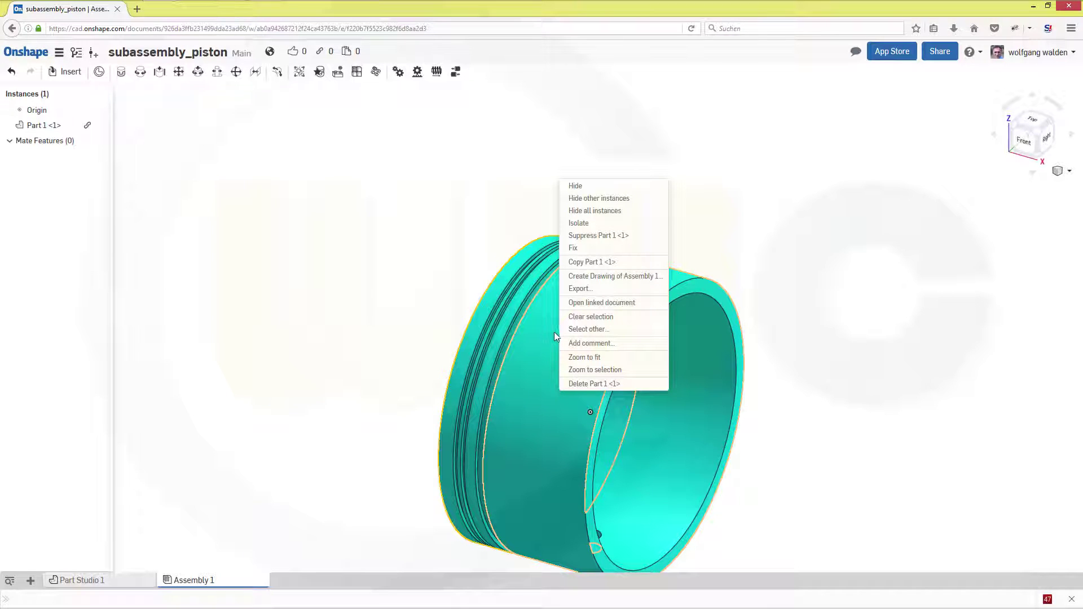
left_click(854, 369)
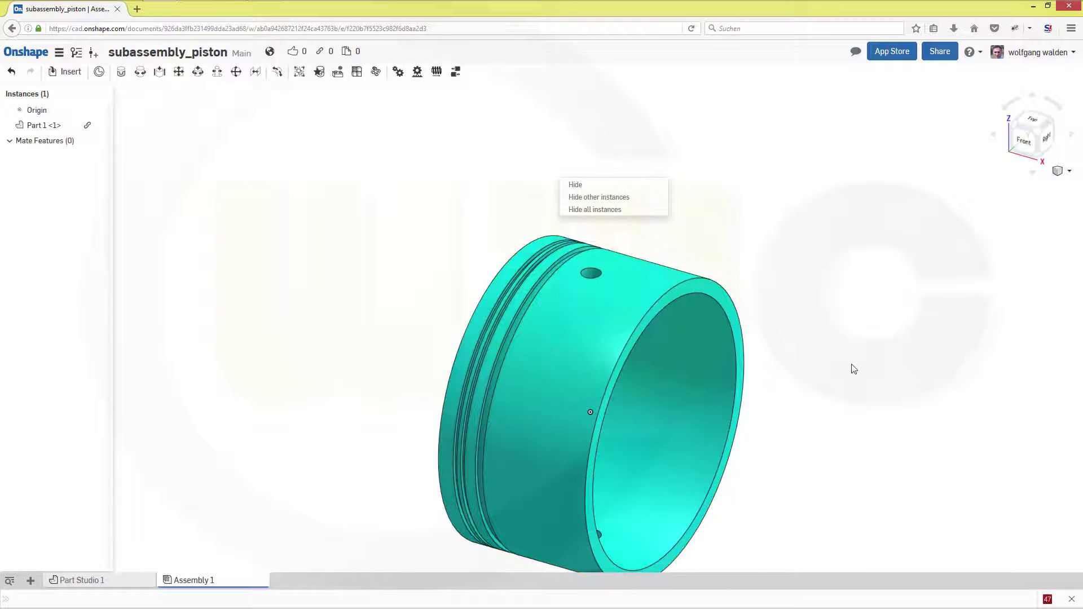
Insert the 3_nebenpleuel connecting rod from the existing documents and place it above the piston.
left_click(66, 72)
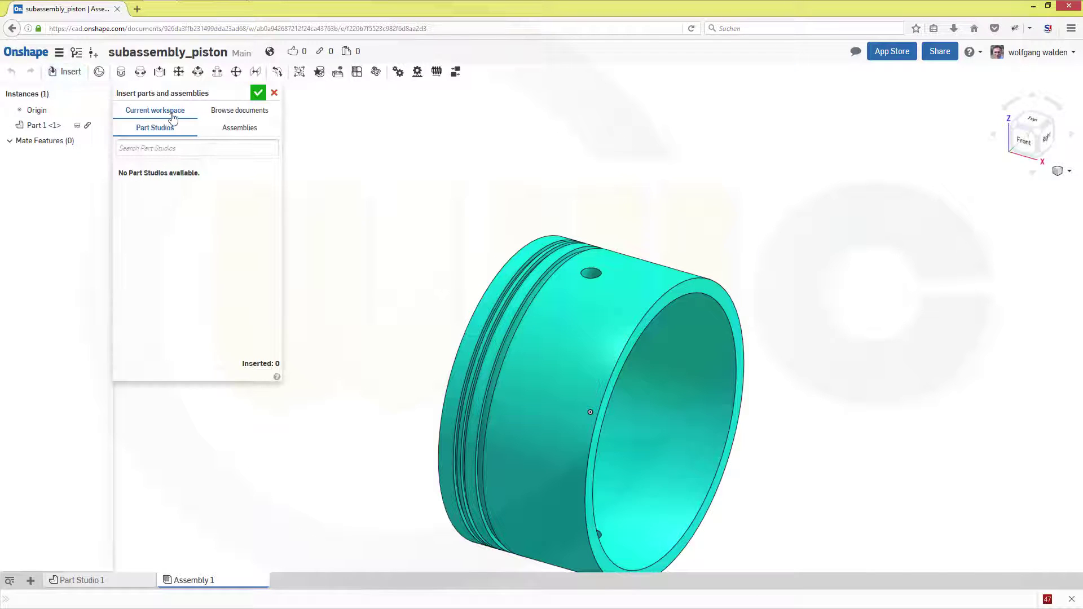
left_click(240, 111)
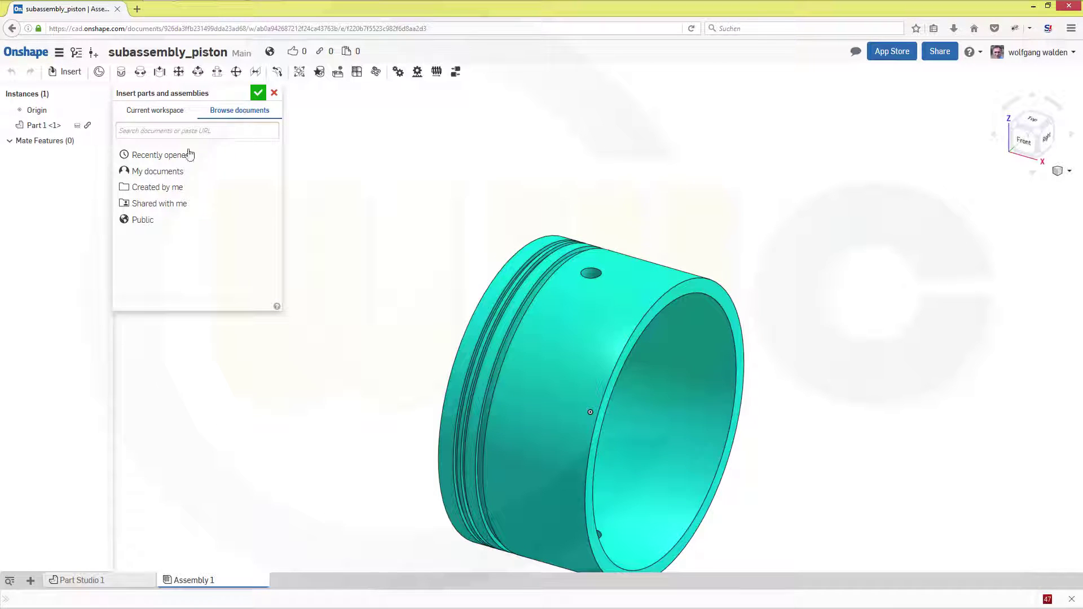
left_click(175, 172)
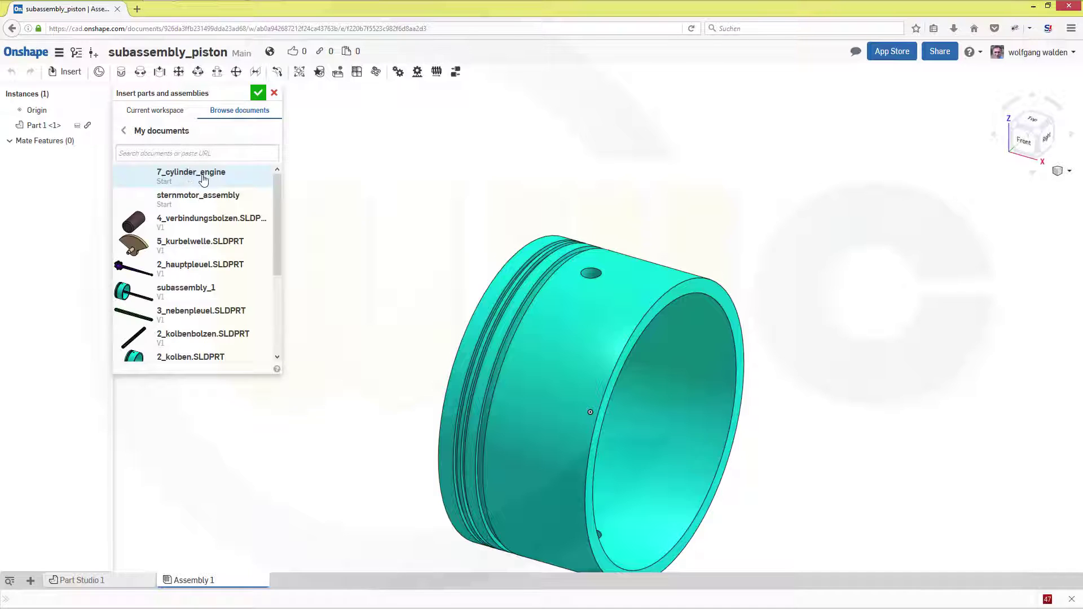
left_click(196, 319)
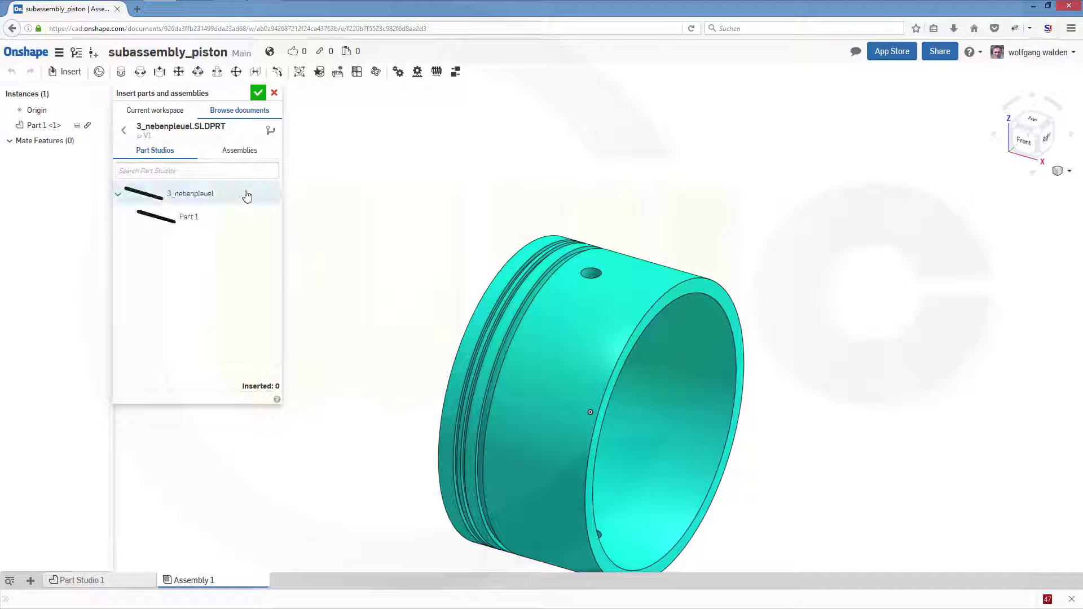
left_click(210, 193)
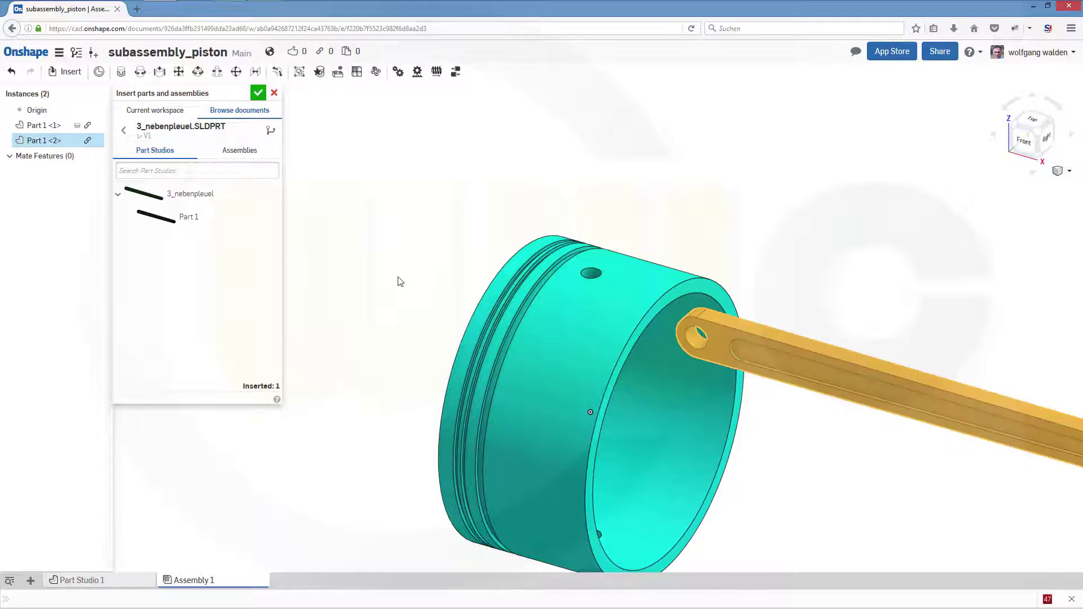
left_click(424, 220)
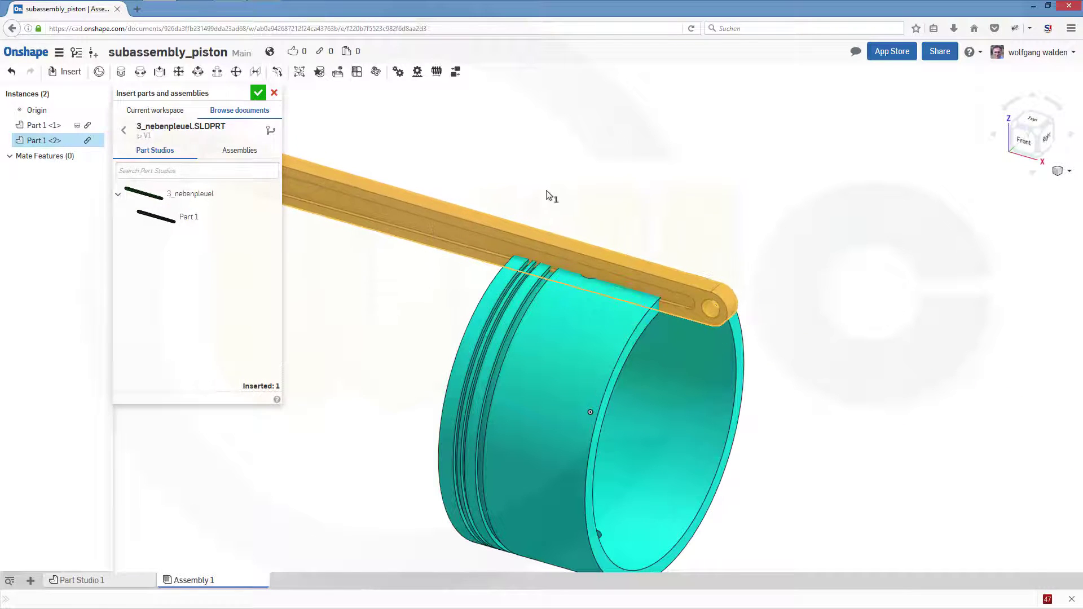
left_click(571, 186)
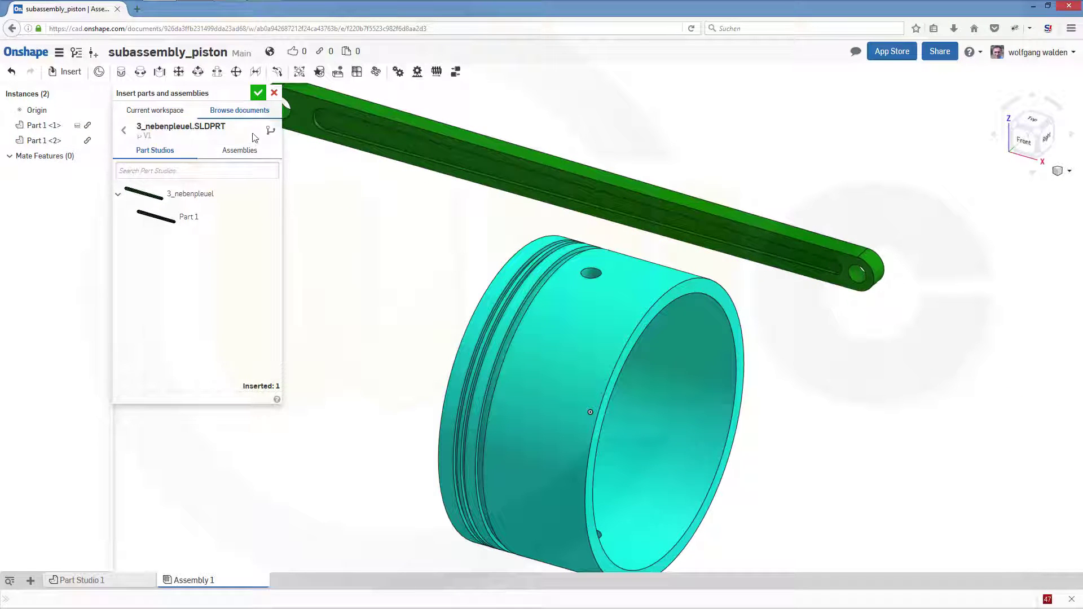
Insert the 2_kolbenbolzen piston pin from the existing documents, place it beside the piston's open end and finish inserting.
left_click(242, 112)
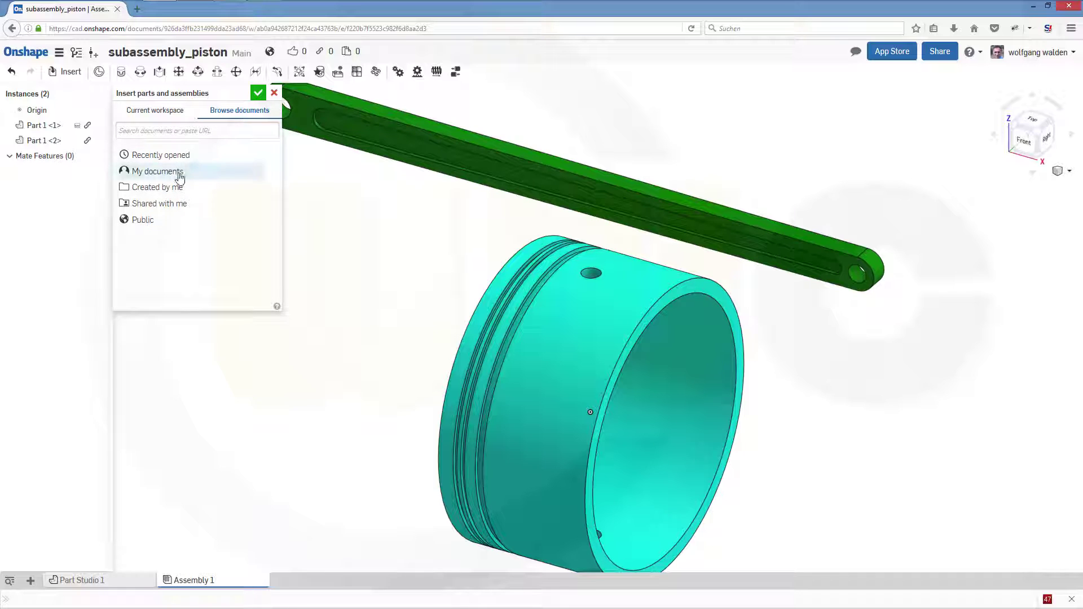
left_click(202, 171)
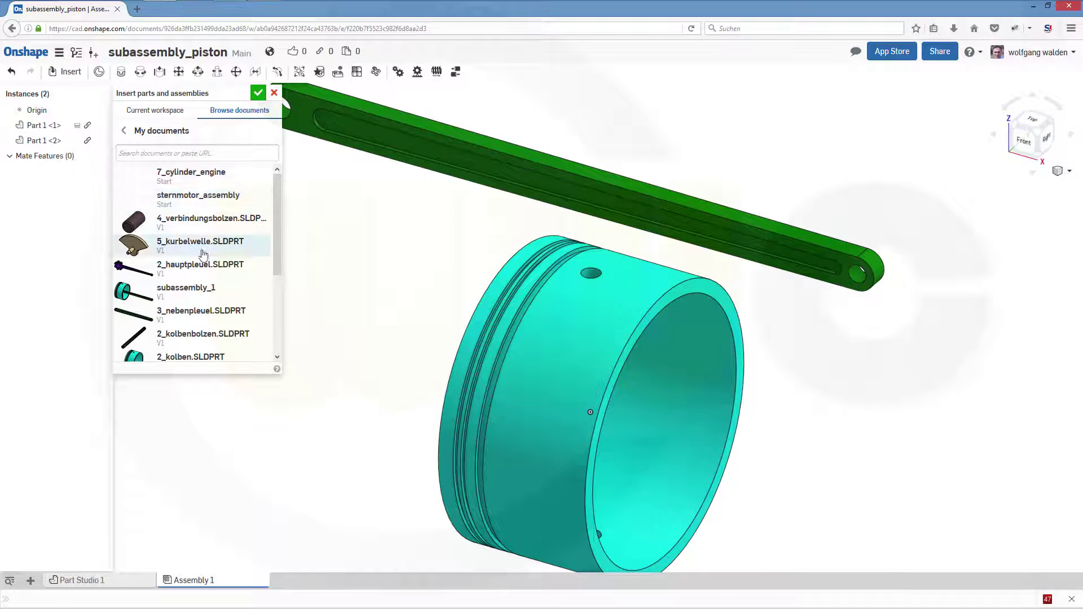
left_click(186, 337)
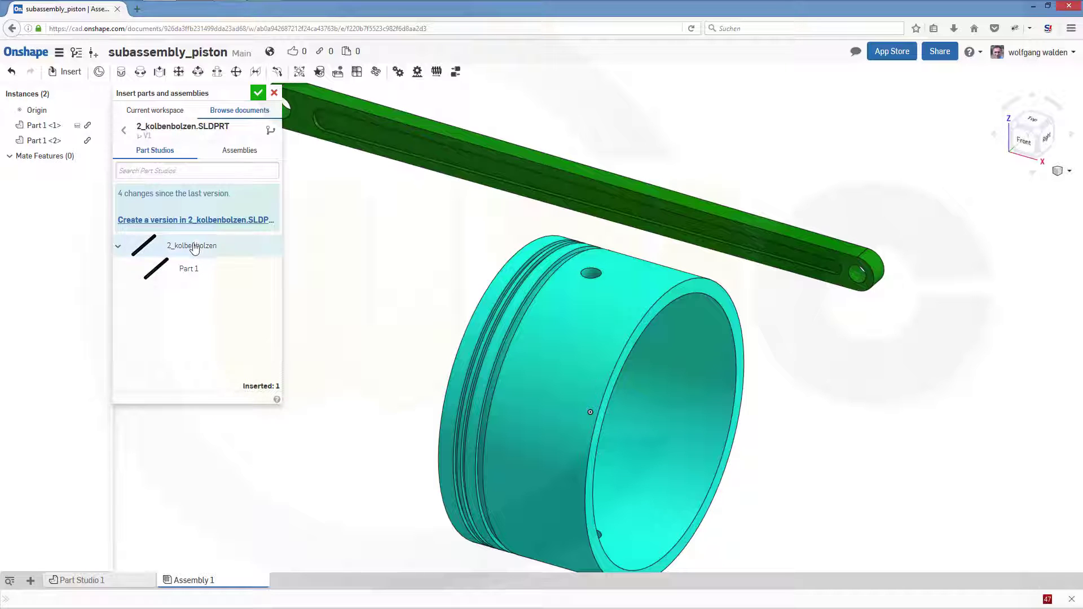
left_click(233, 252)
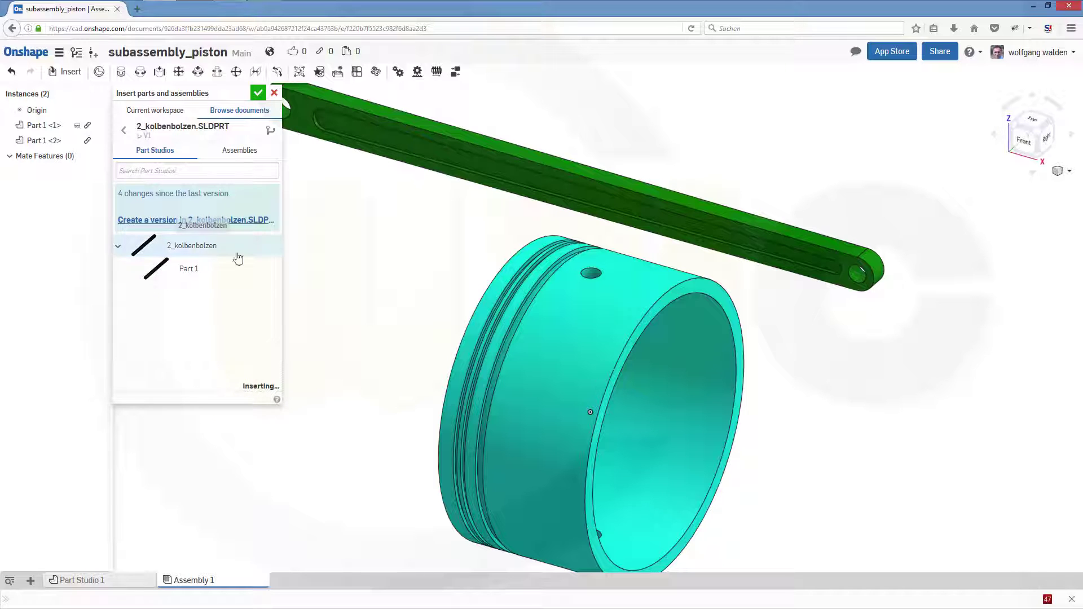
left_click(326, 273)
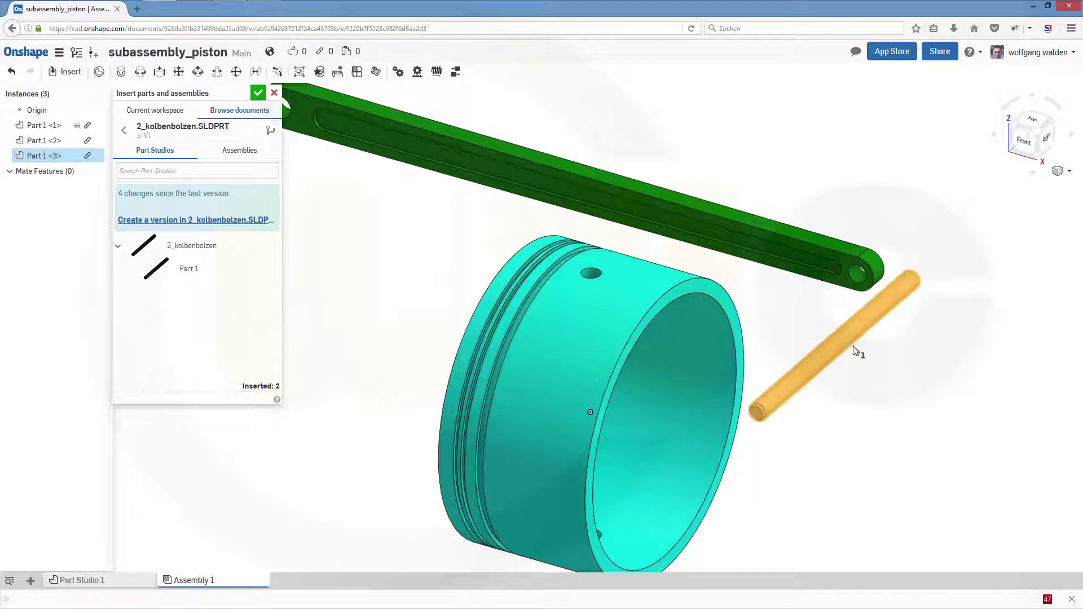
left_click(853, 347)
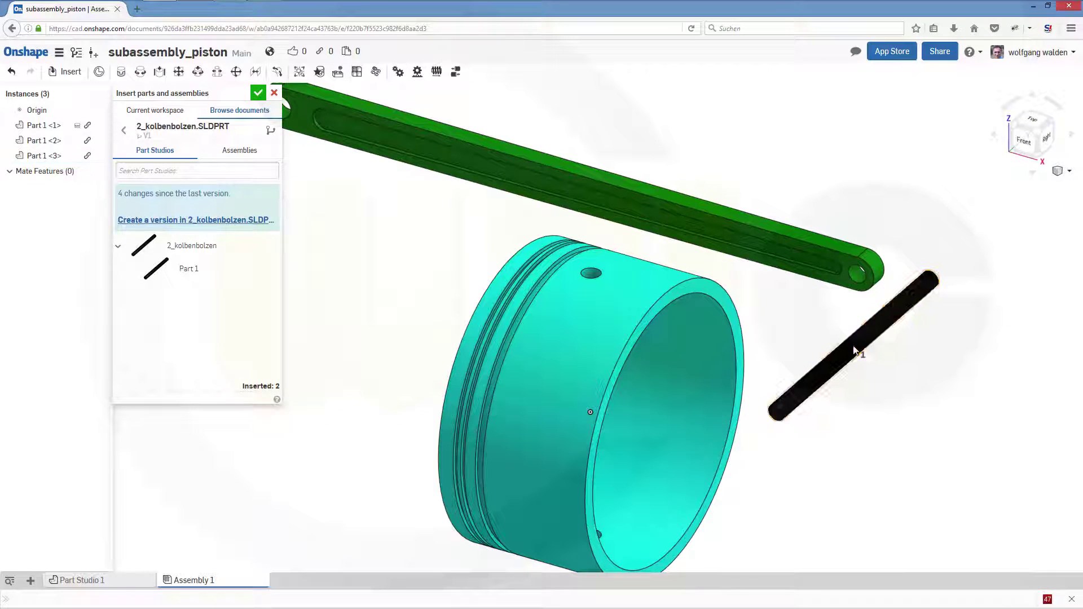
left_click(258, 92)
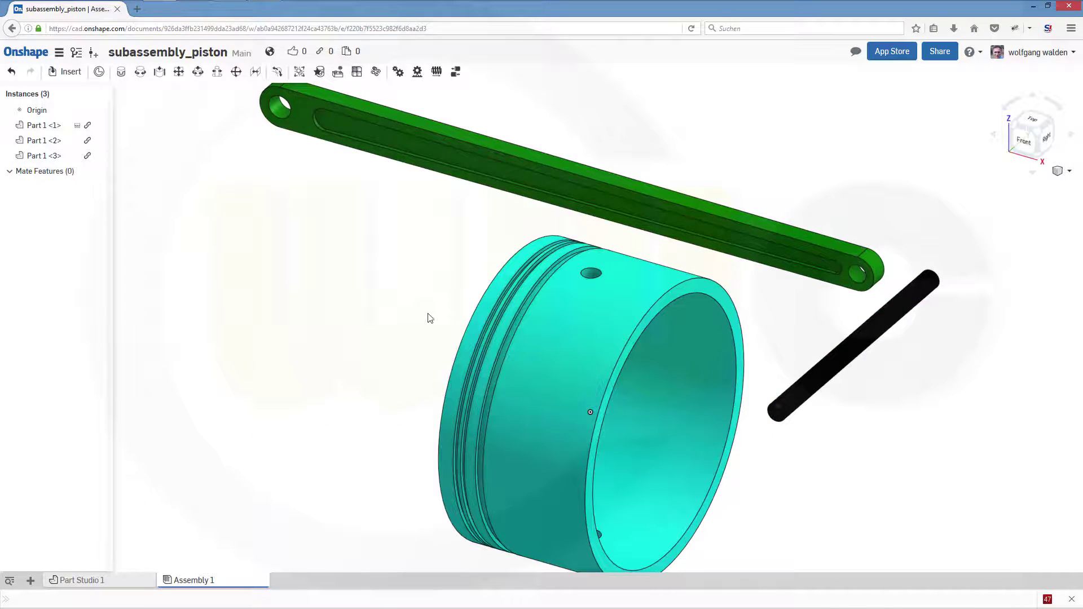
key("Left")
key("Left")
key("Left")
key("Right")
key("Right")
key("Right")
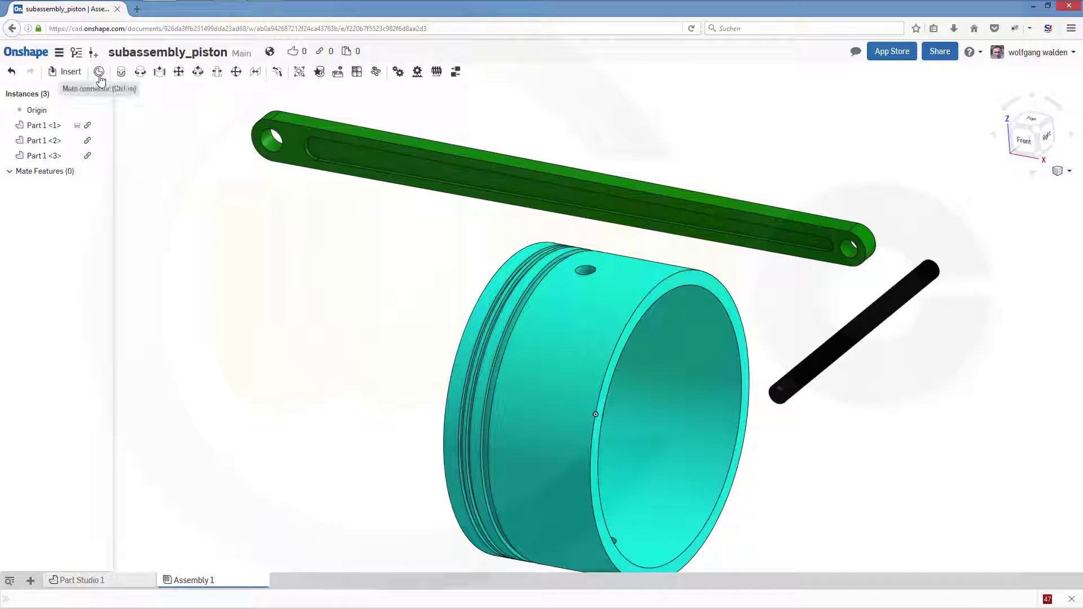
key("Left")
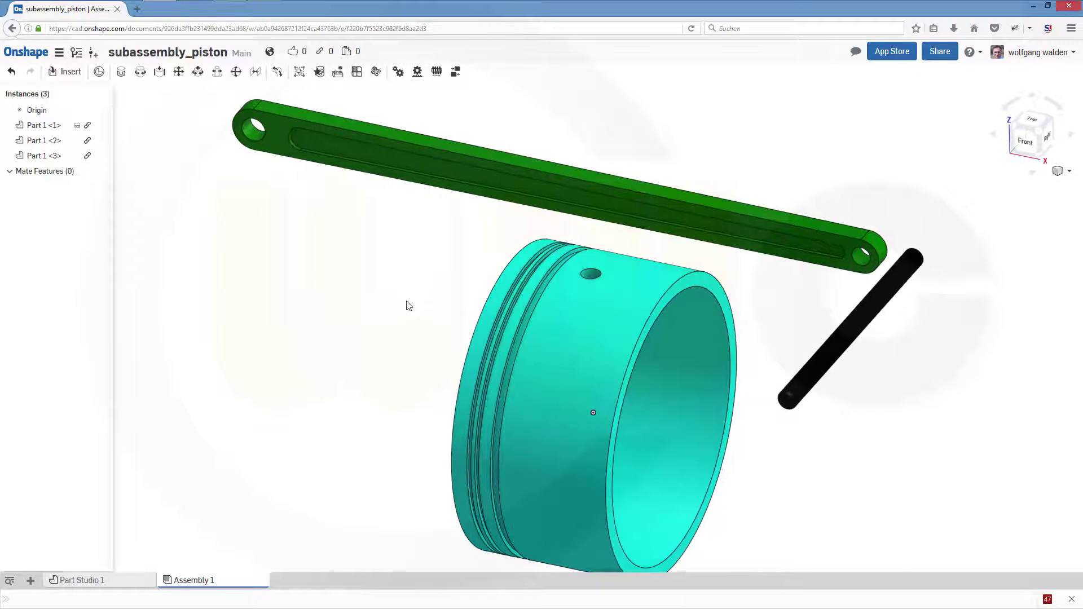
key("Right")
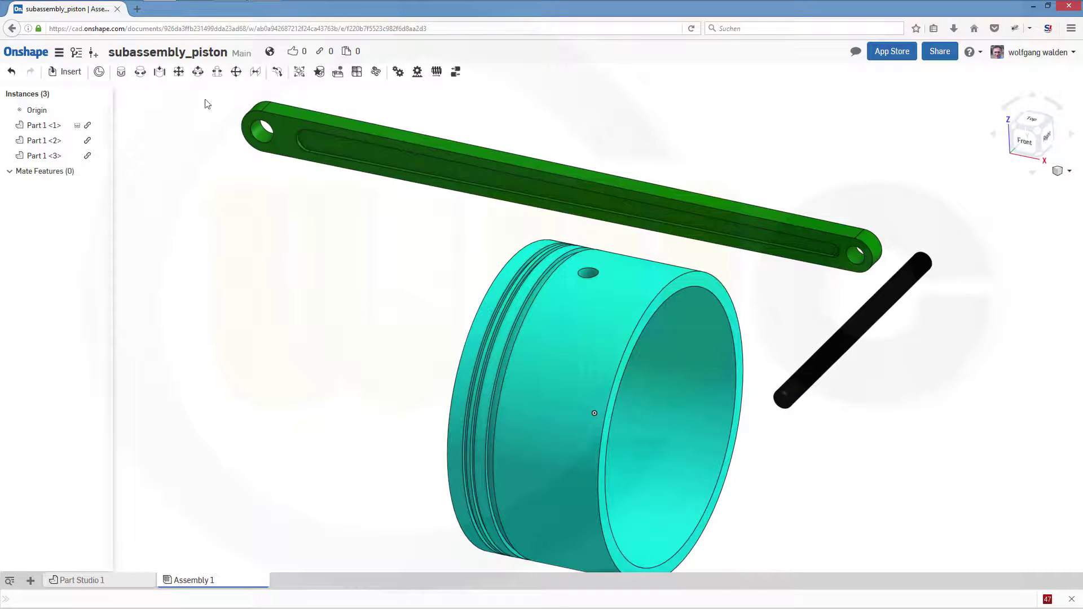
Join the piston pin to the piston's upper pin hole with a cylindrical mate and slide the pin into the piston.
left_click(199, 73)
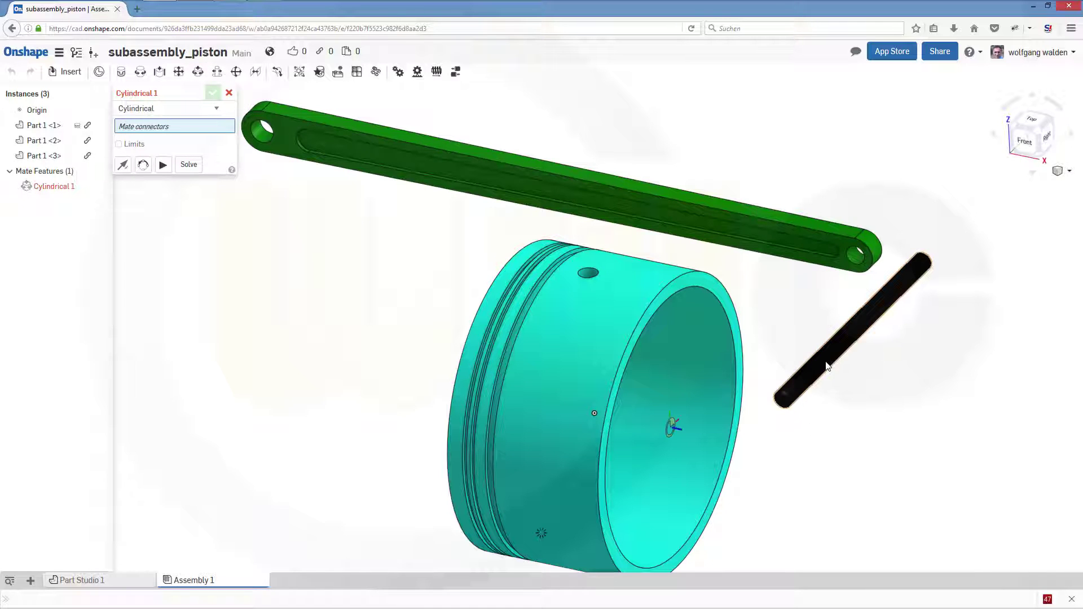
mouse_move(828, 365)
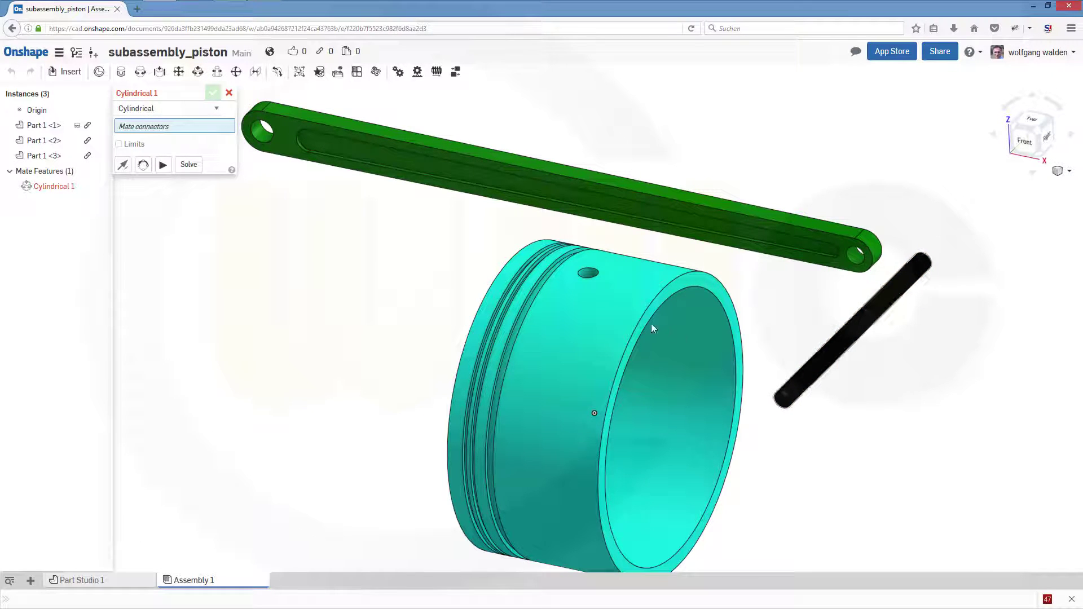
scroll(624, 283, "up", 4)
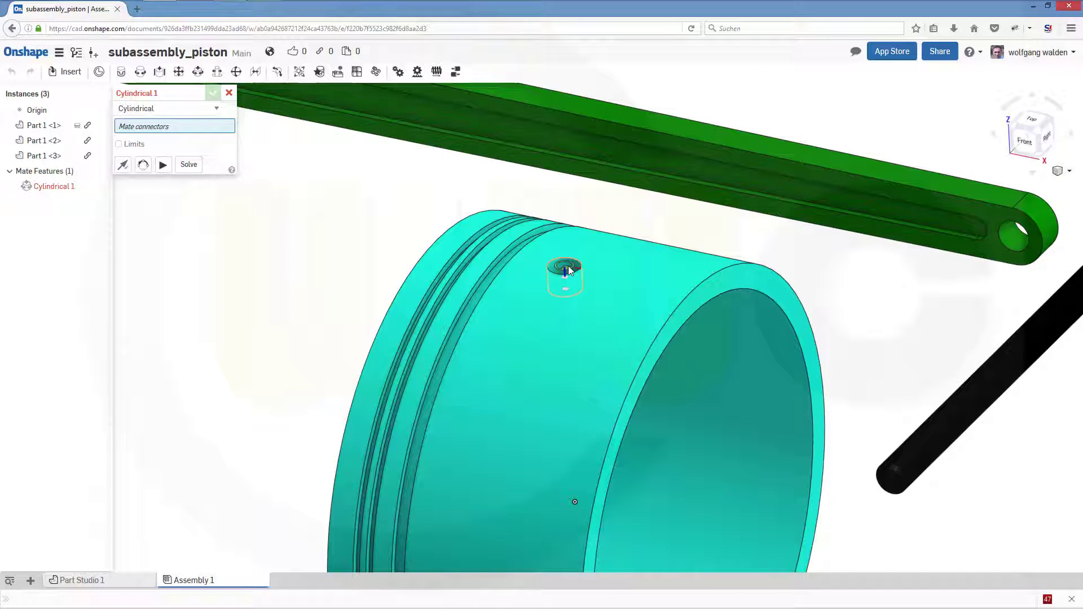
left_click(568, 270)
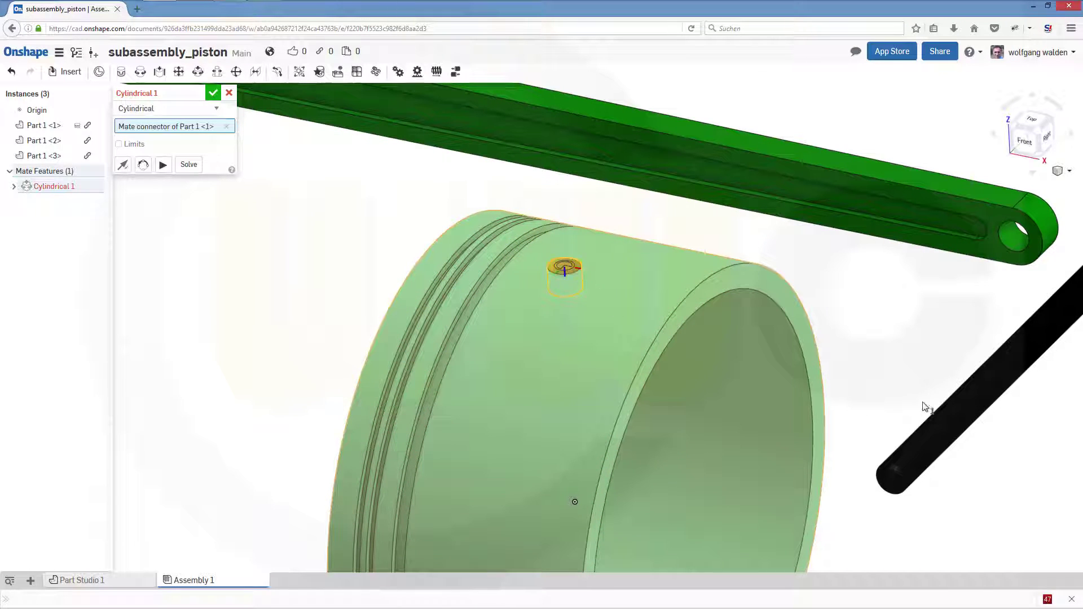
left_click(978, 407)
scroll(683, 322, "down", 2)
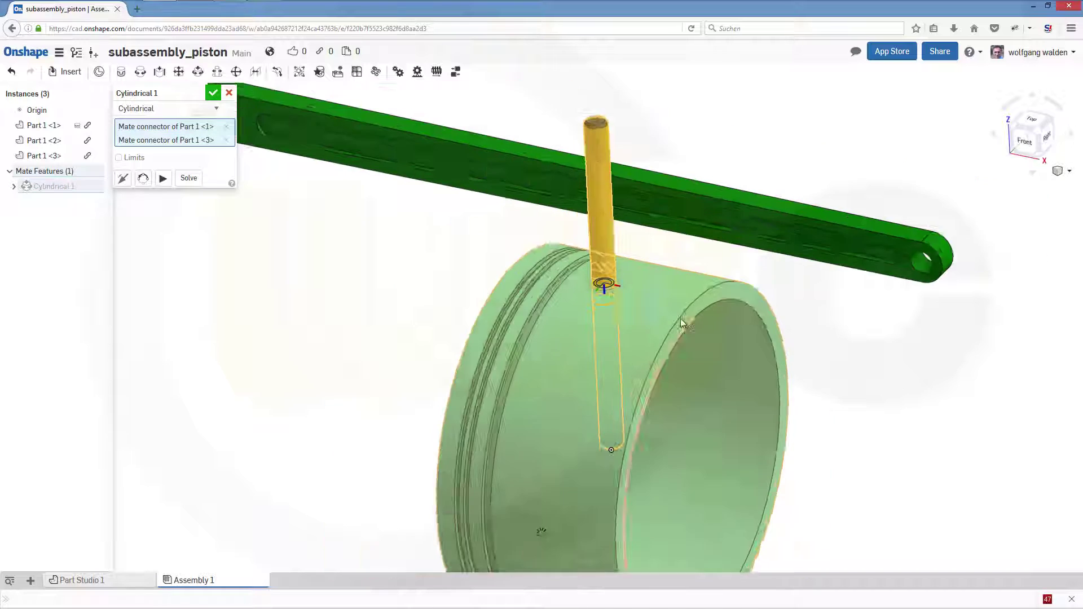
scroll(683, 323, "down", 3)
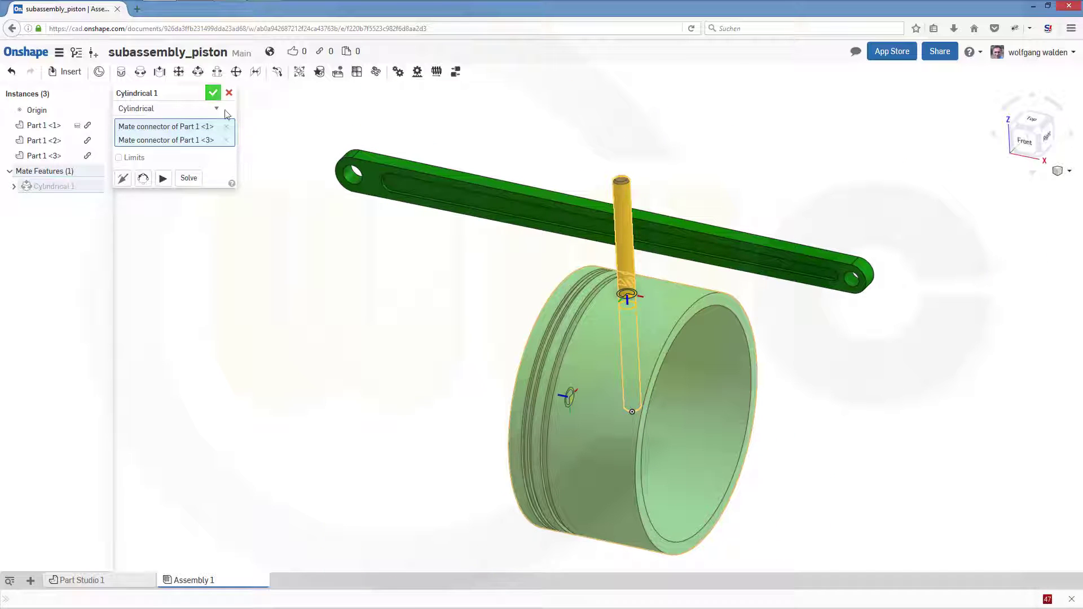
key("Return")
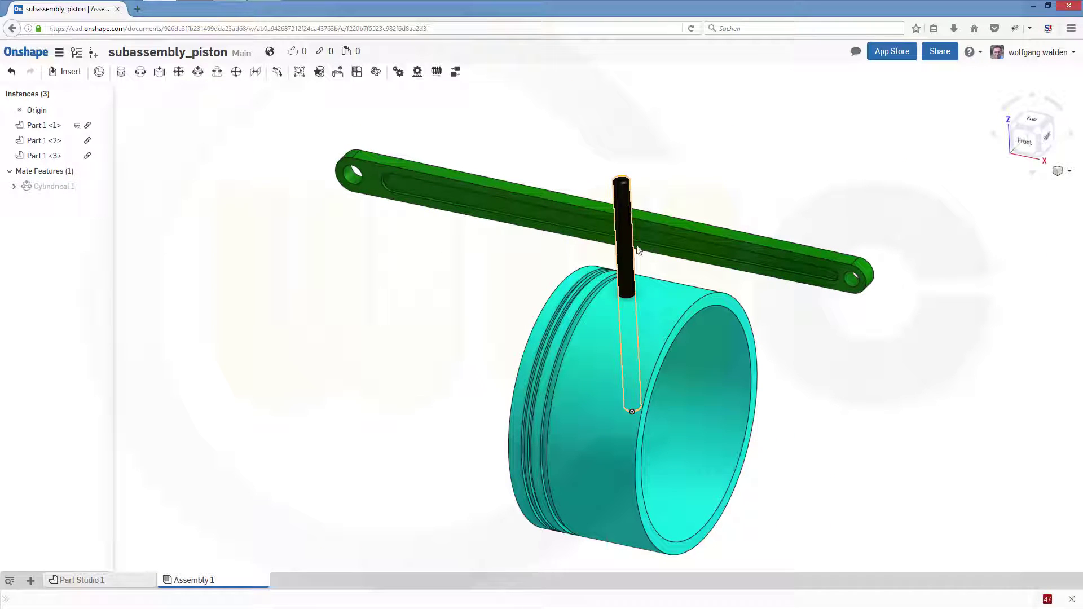
left_click_drag(638, 250, 631, 334)
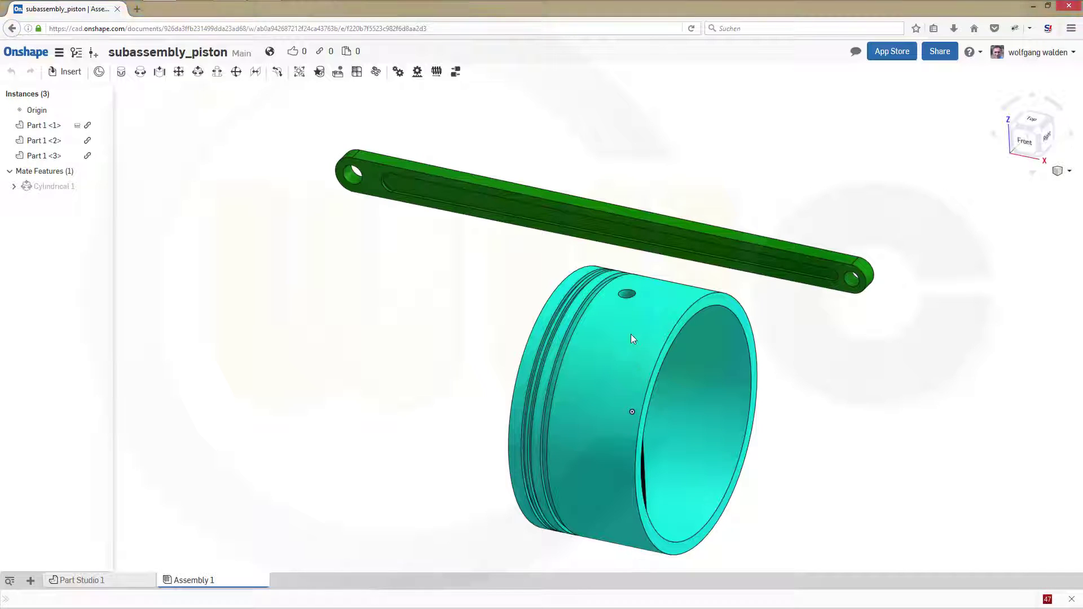
Add a mate connector at the middle of the piston pin's cylindrical face.
right_click_drag(777, 414, 763, 431)
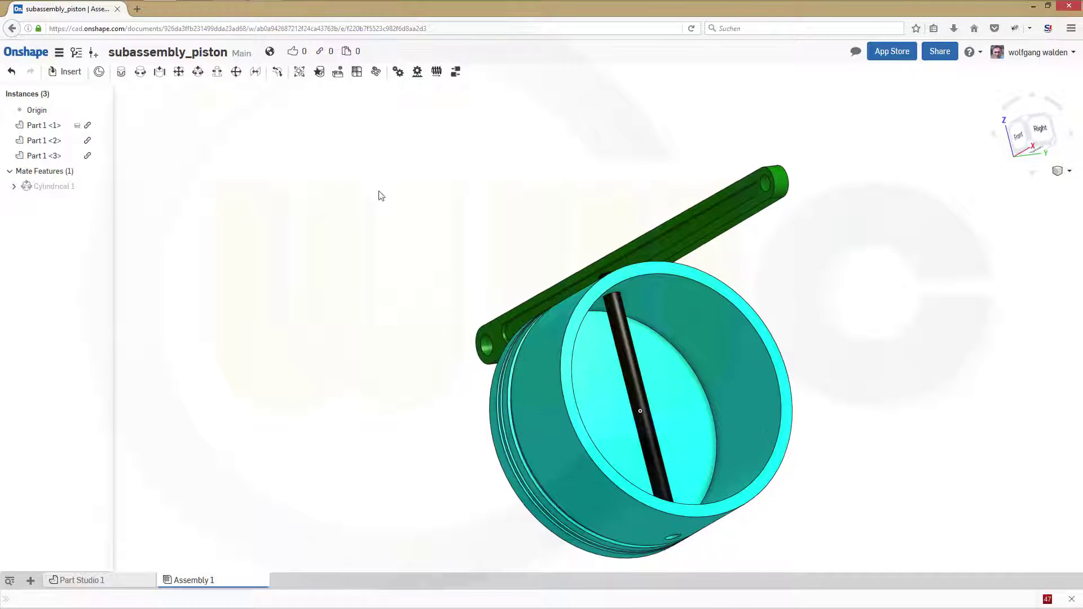
left_click(99, 72)
scroll(689, 440, "up", 2)
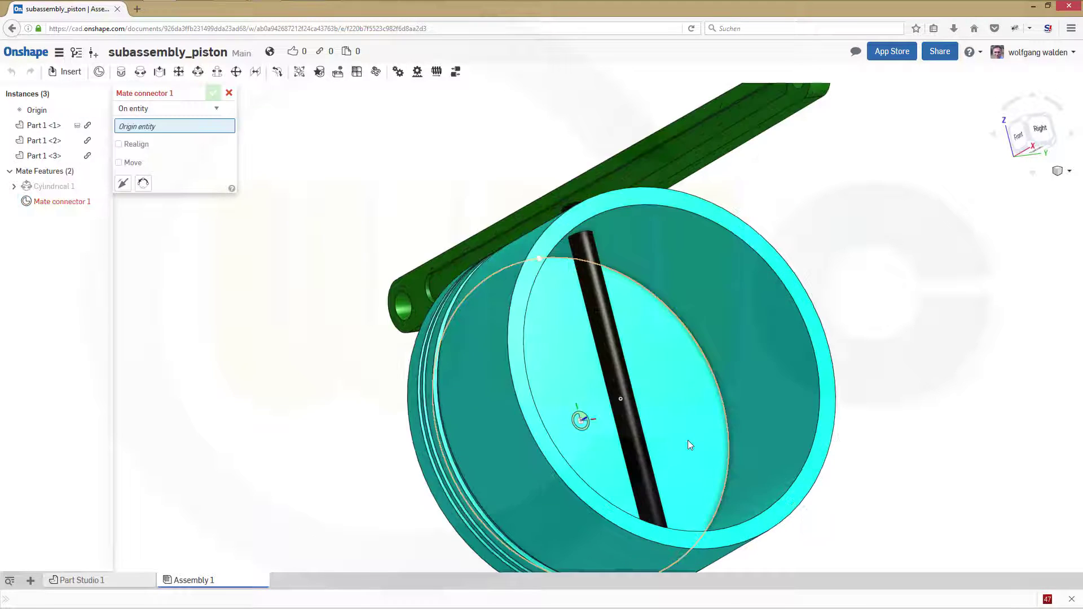
scroll(689, 440, "up", 1)
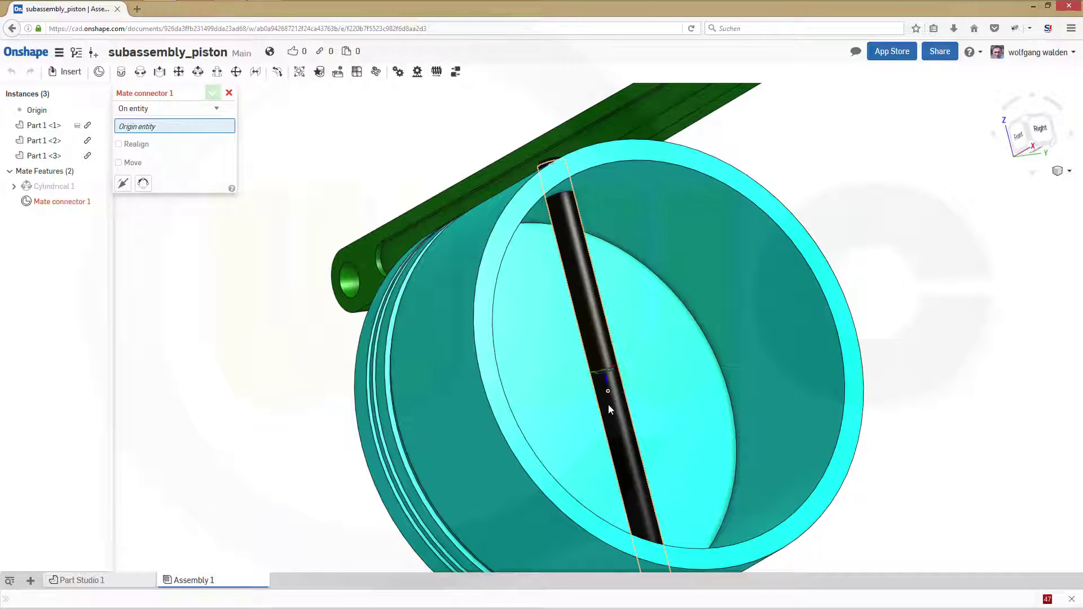
right_click_drag(618, 421, 617, 395)
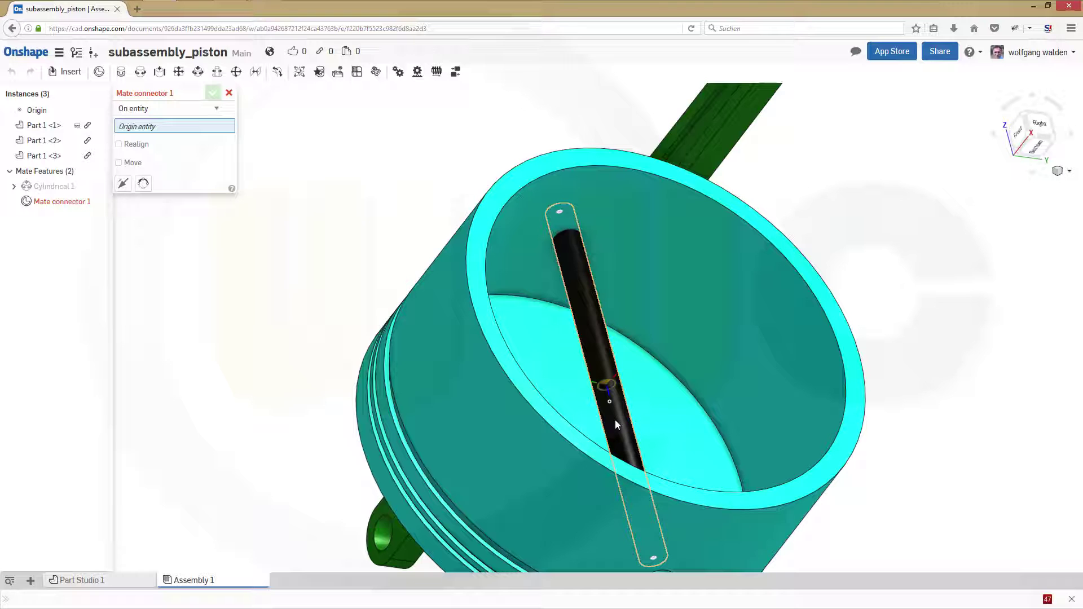
left_click(615, 422)
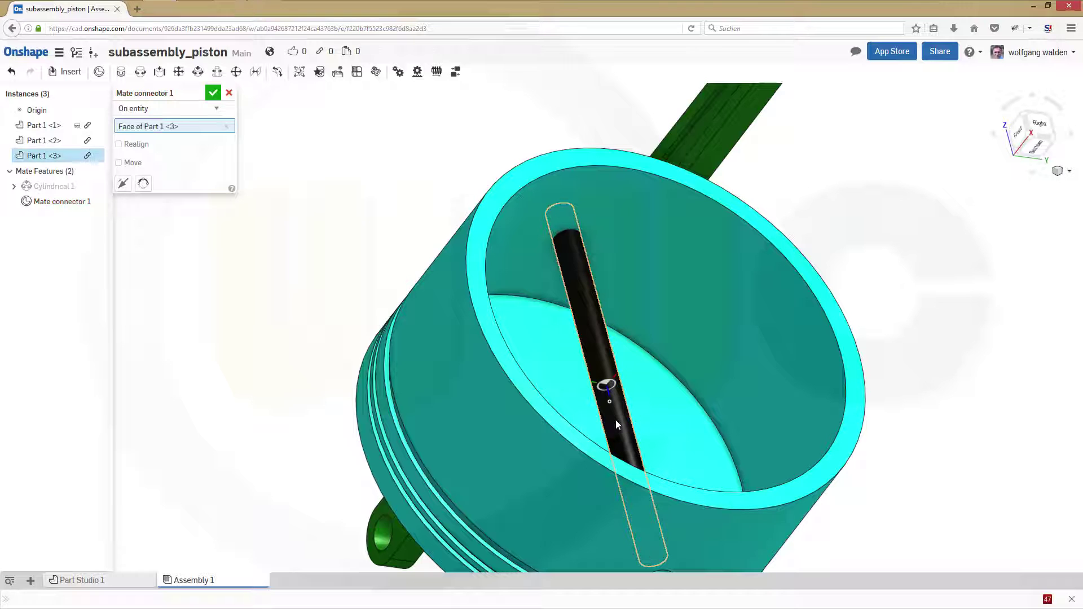
left_click(213, 93)
Add a mate connector on the piston's inner cylindrical face and realign its primary axis to the pin hole.
right_click_drag(379, 274, 360, 248)
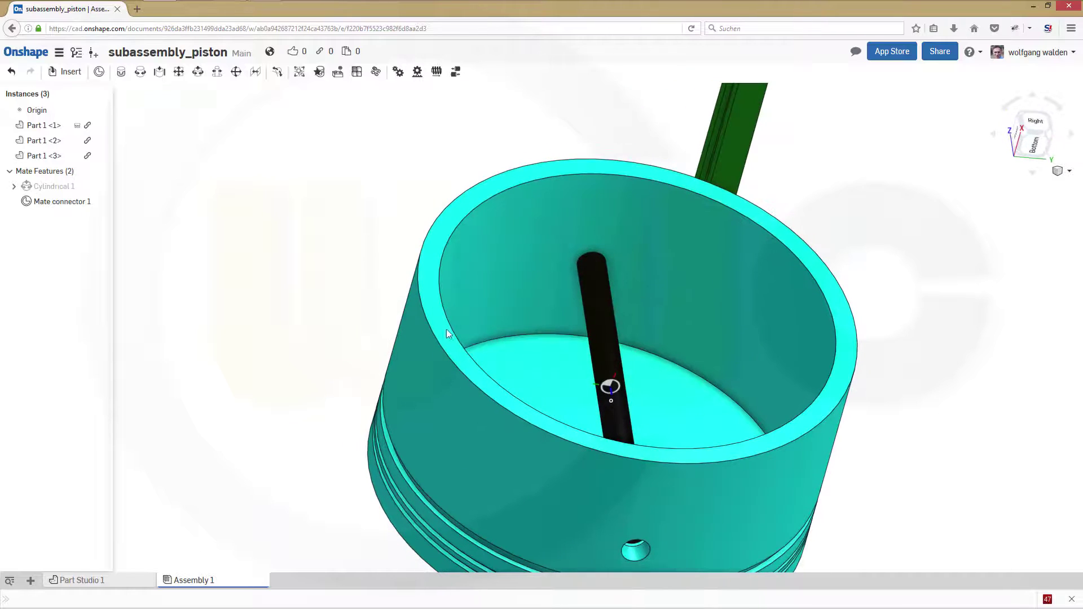
key("shift+Up")
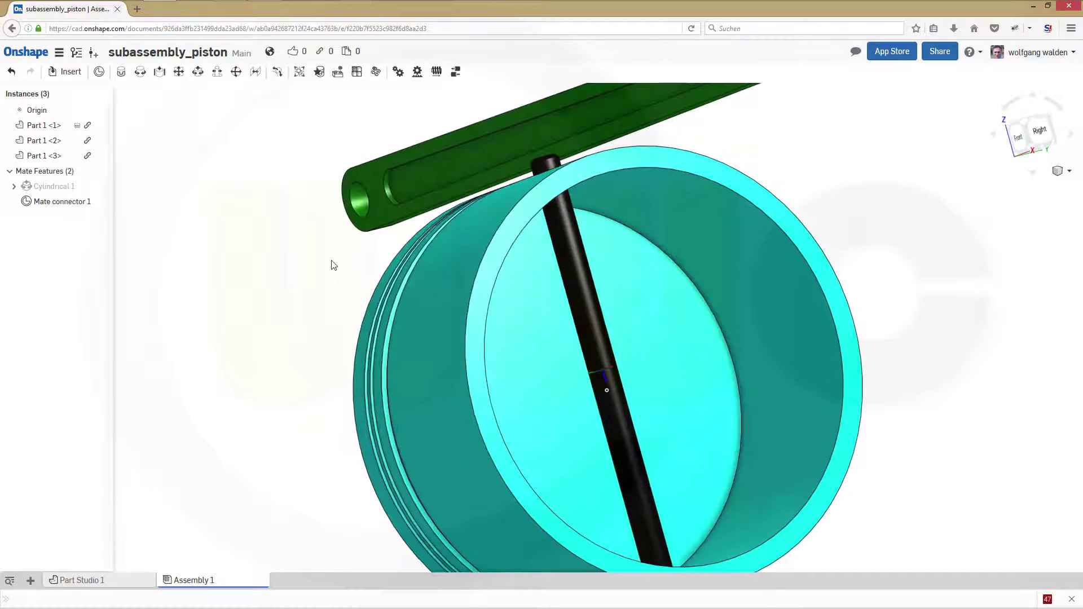
key("shift+Down")
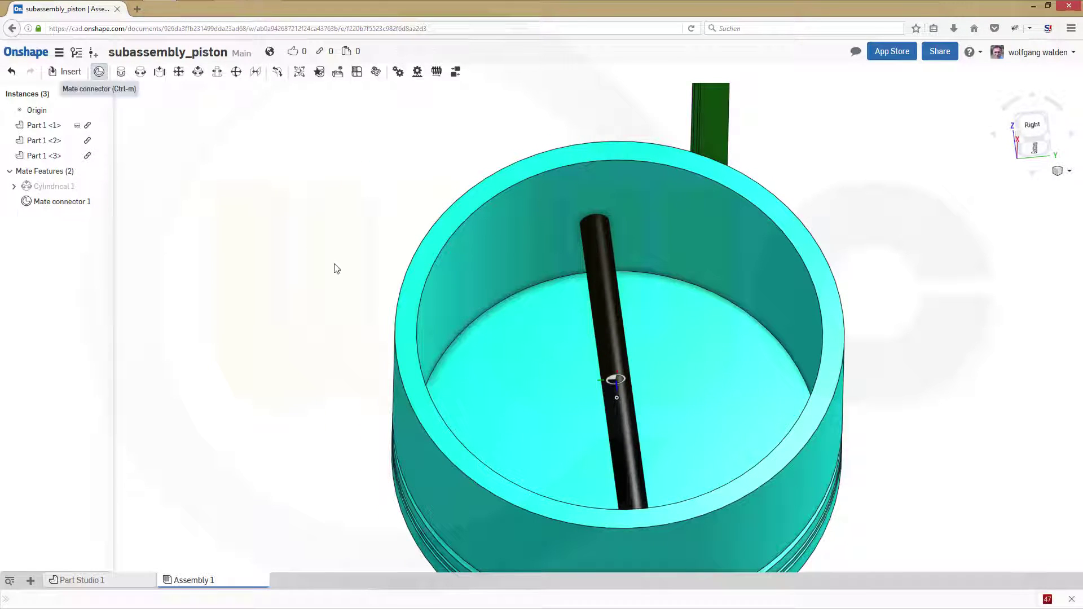
key("ctrl+m")
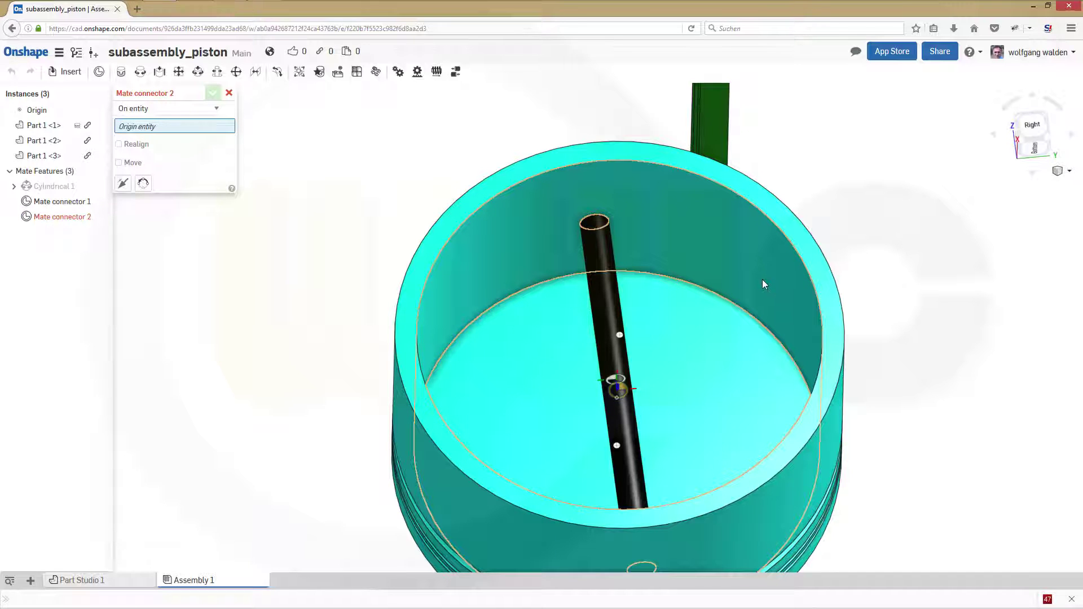
right_click_drag(712, 337, 729, 282)
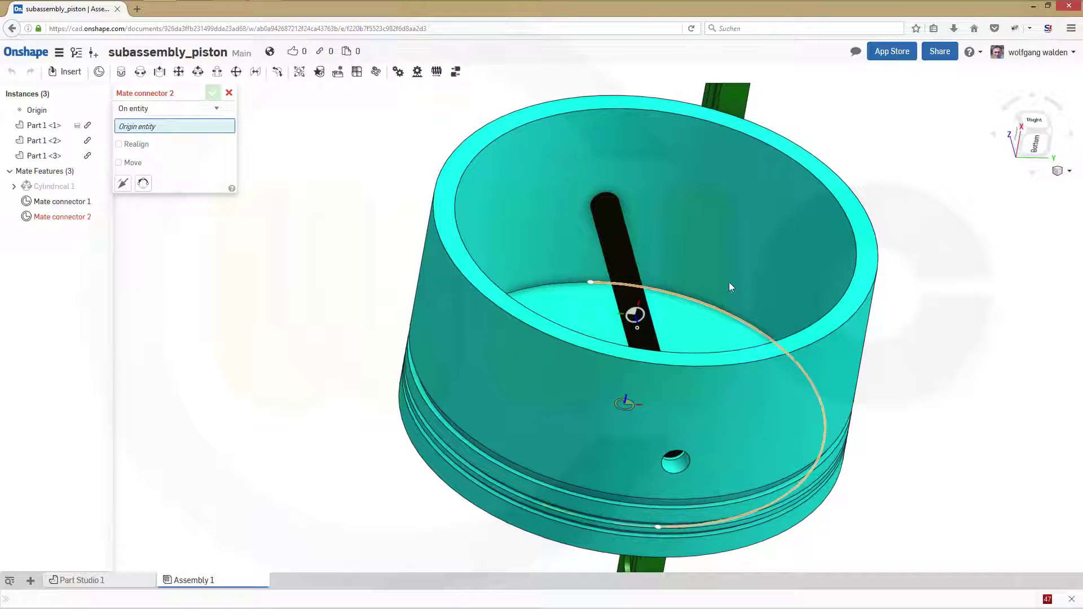
left_click(743, 240)
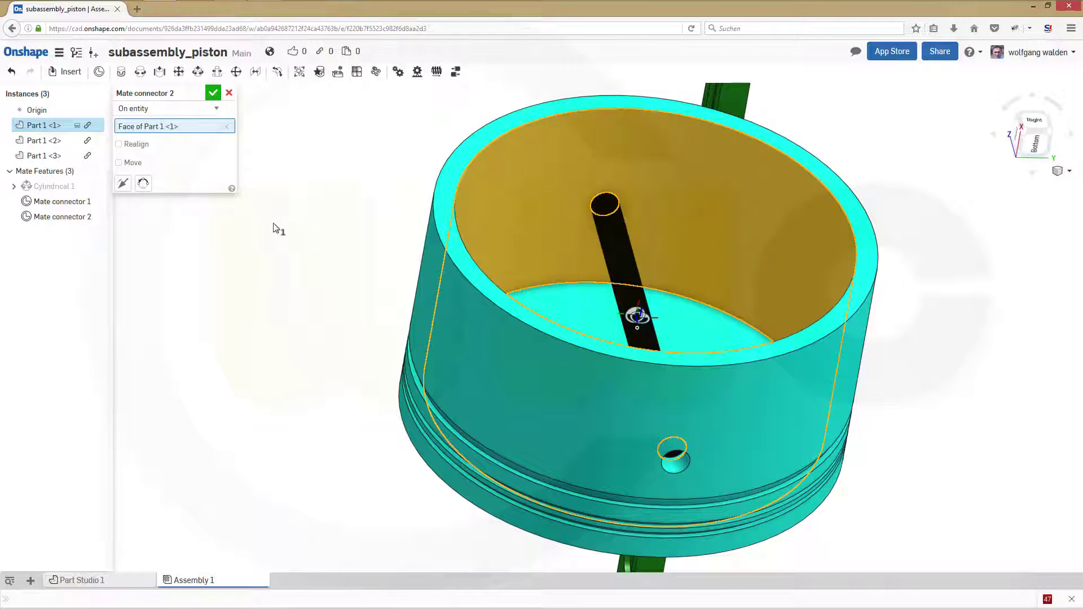
left_click(118, 143)
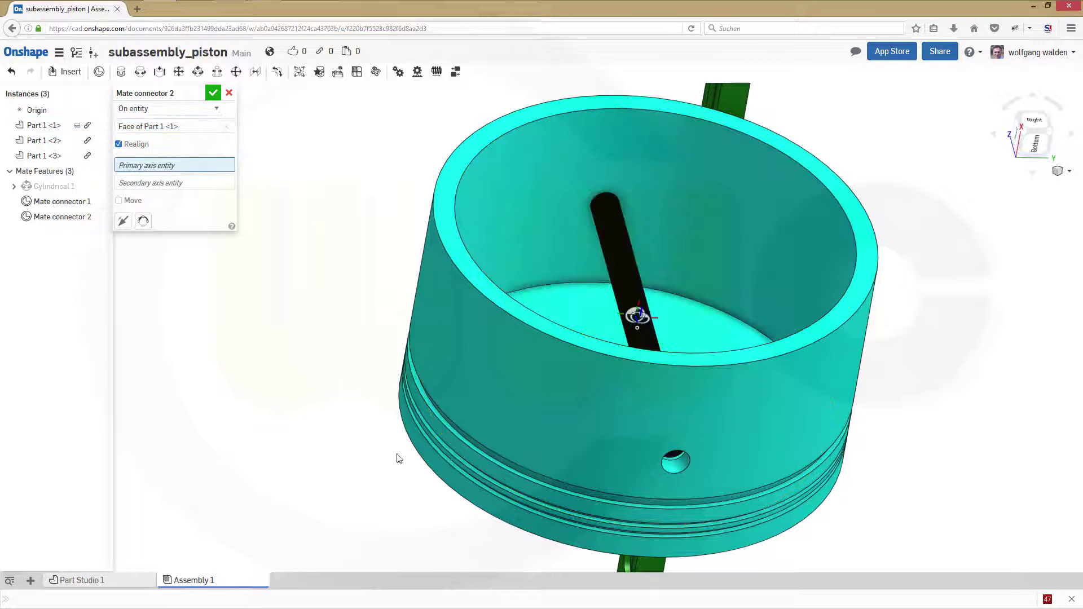
left_click(677, 466)
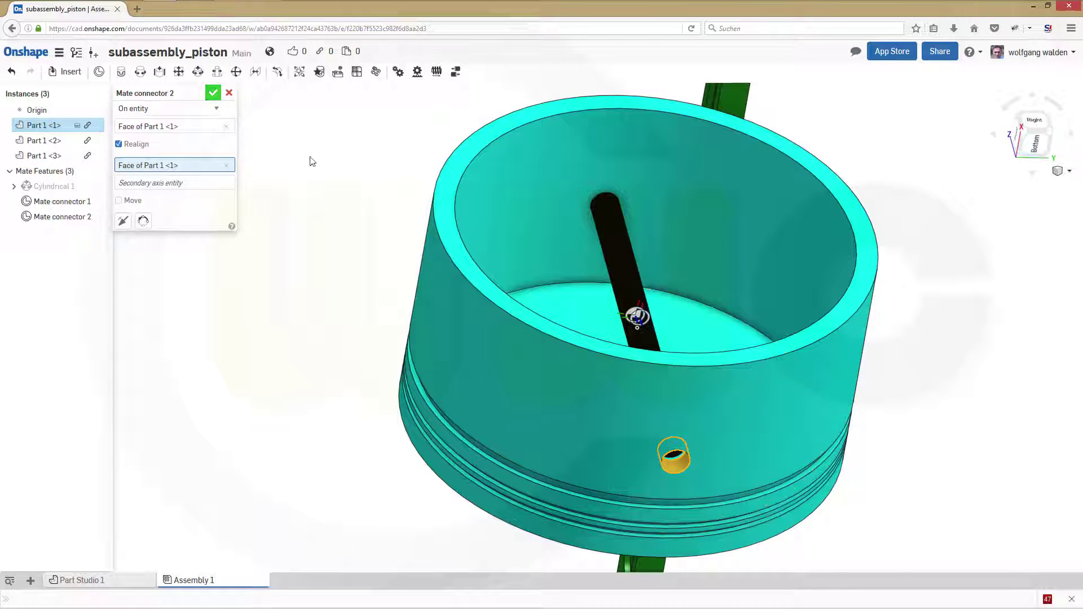
Centre the pin in the piston with a planar mate between Mate connector 1 and Mate connector 2.
scroll(664, 371, "up", 6)
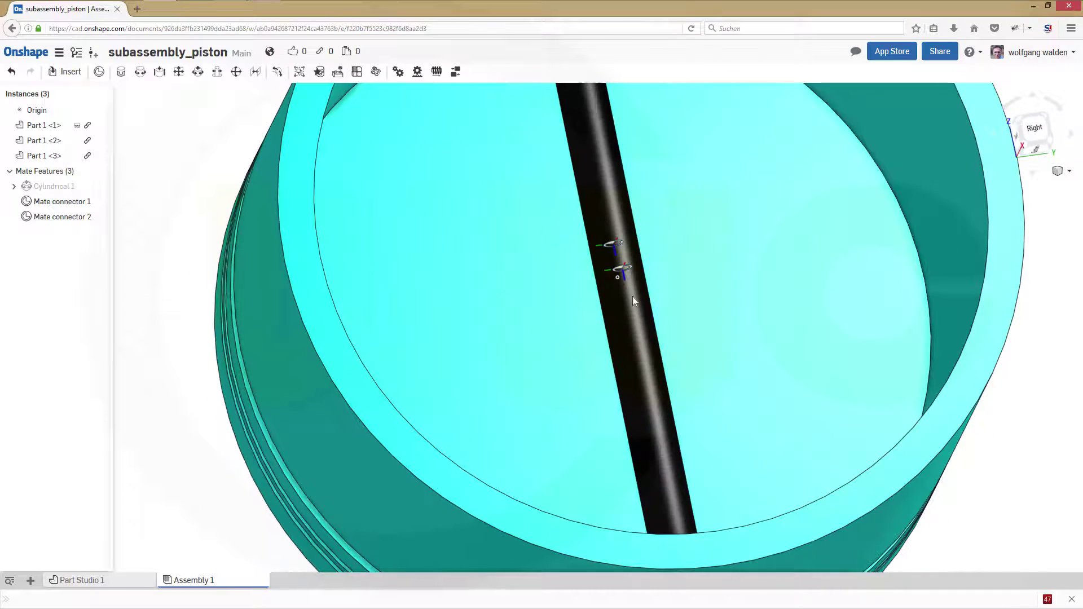
scroll(644, 285, "down", 5)
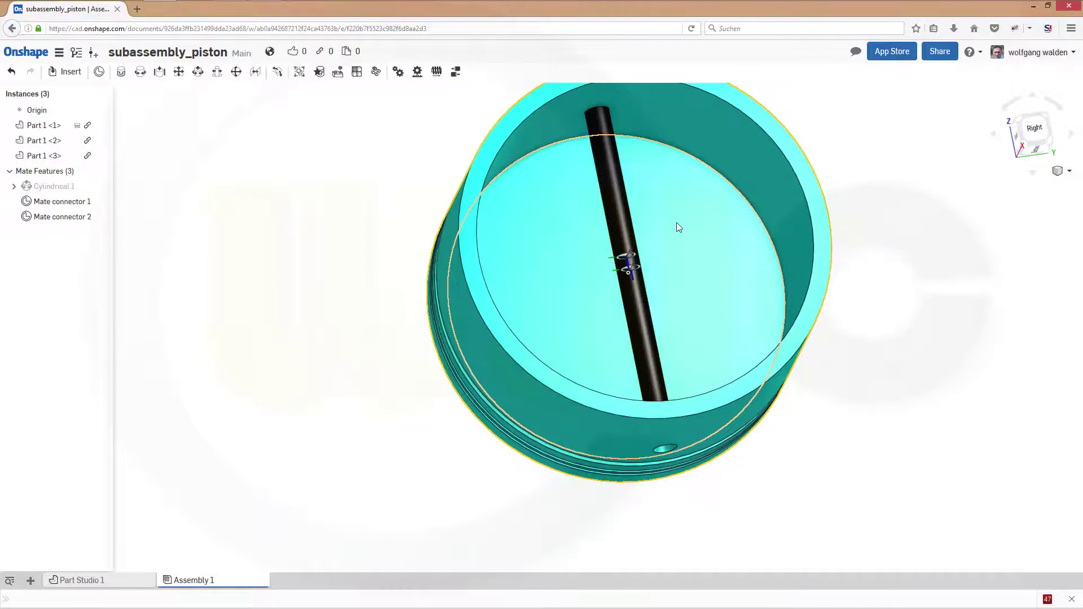
right_click_drag(676, 223, 189, 79)
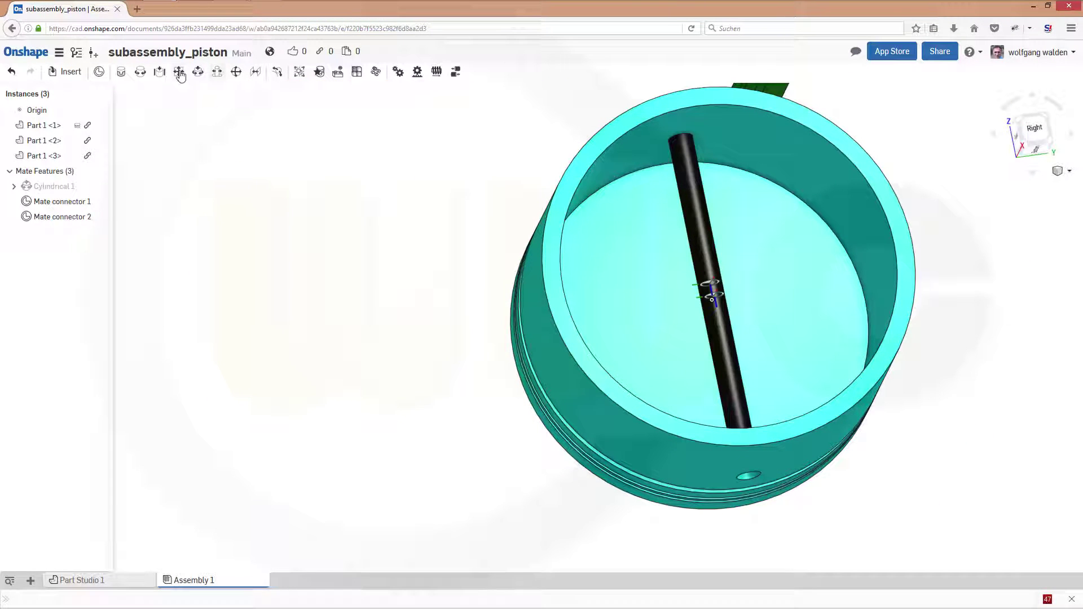
left_click(180, 74)
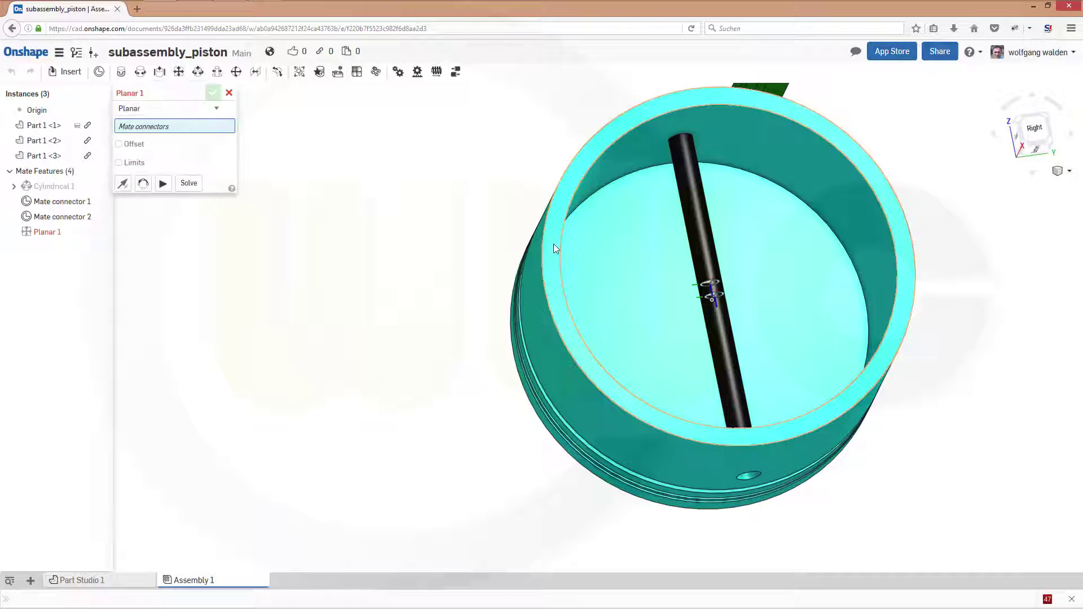
left_click(63, 205)
left_click(63, 221)
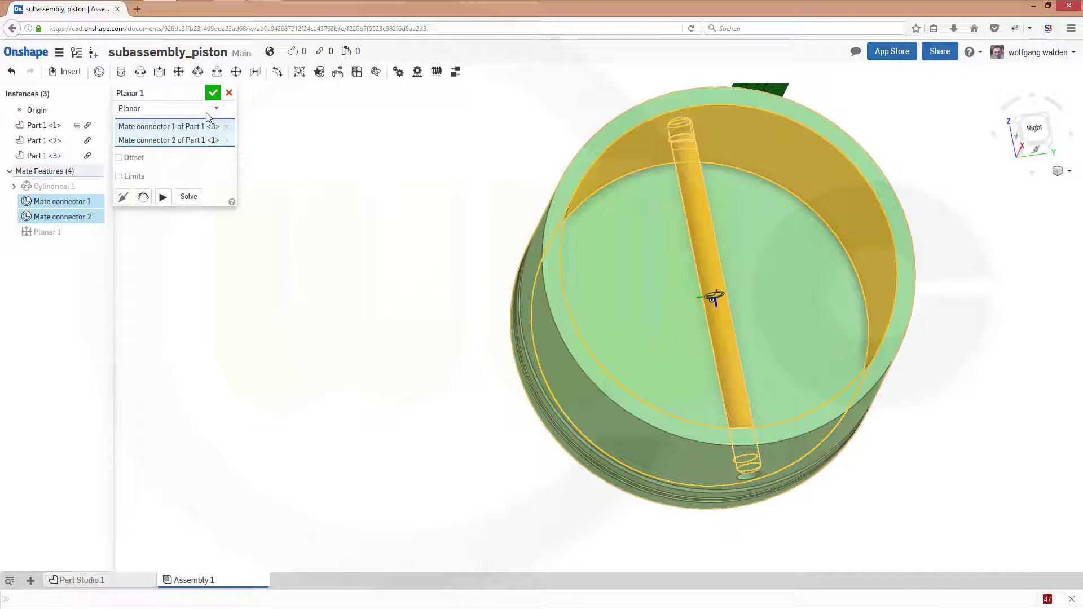
key("Return")
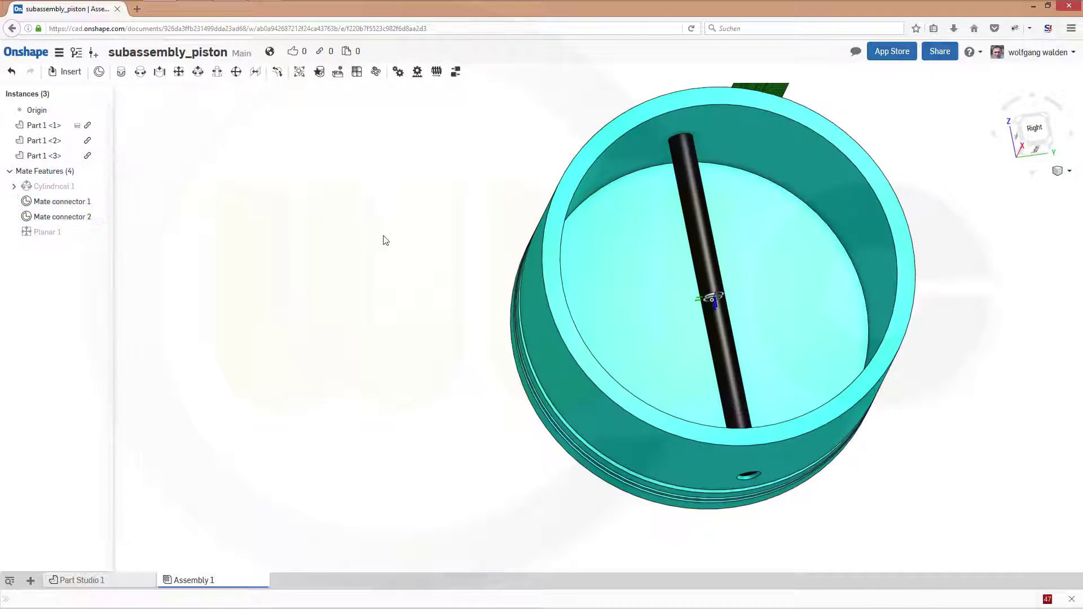
Join the connecting rod's upper hole to the piston pin with a cylindrical mate.
right_click_drag(386, 241, 356, 172)
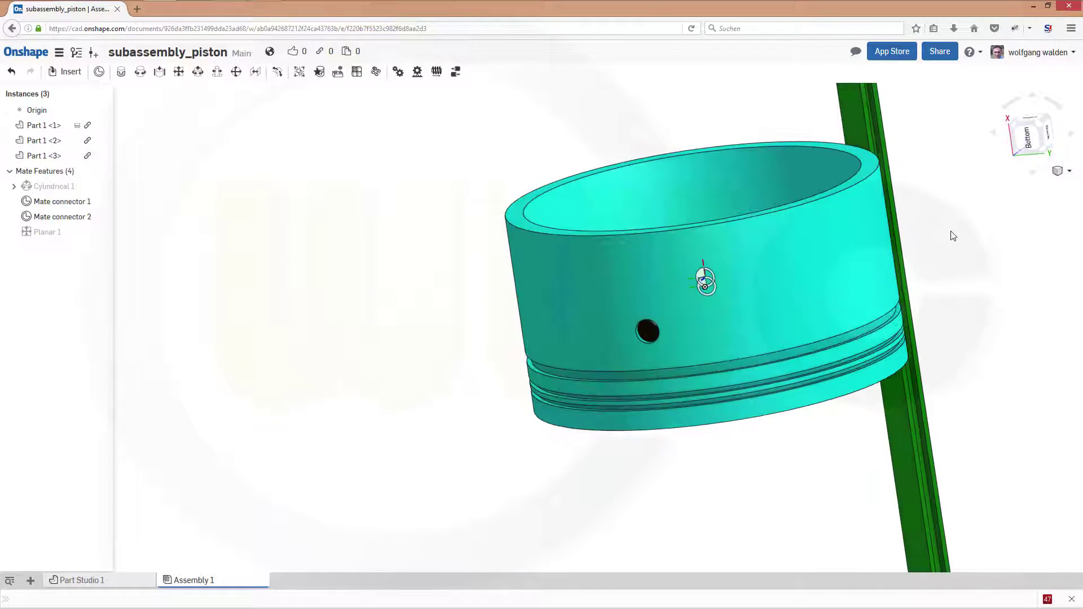
right_click_drag(954, 236, 984, 227)
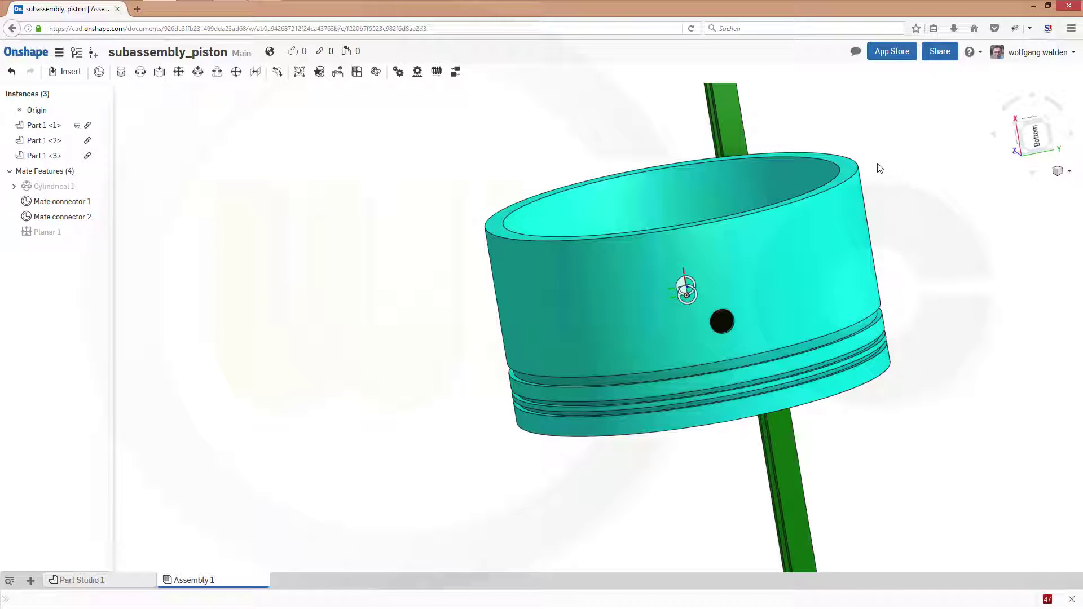
right_click_drag(879, 168, 676, 190)
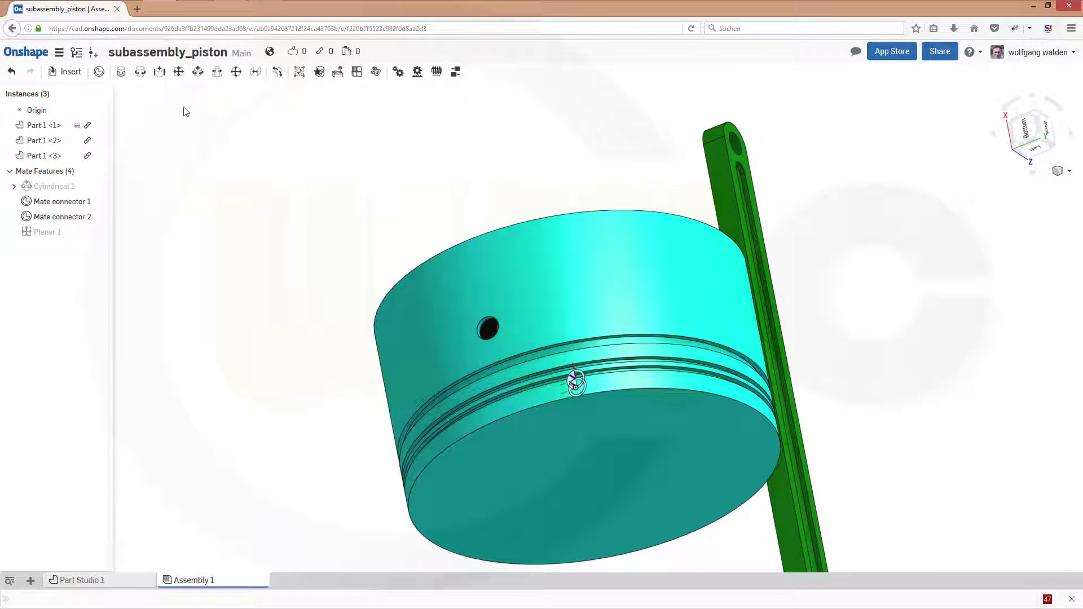
left_click(197, 72)
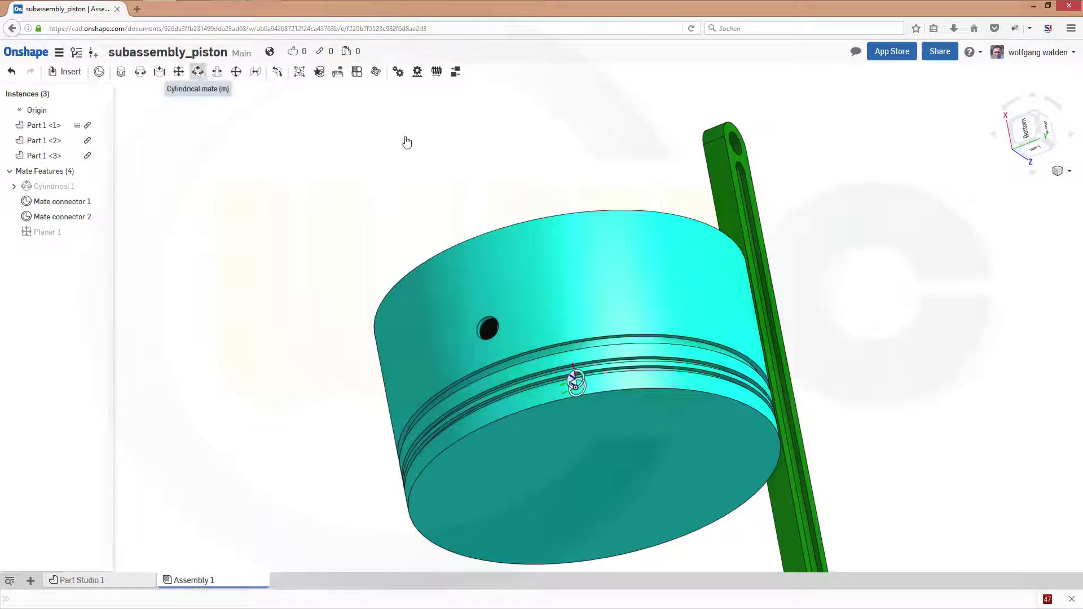
right_click_drag(530, 138, 551, 259)
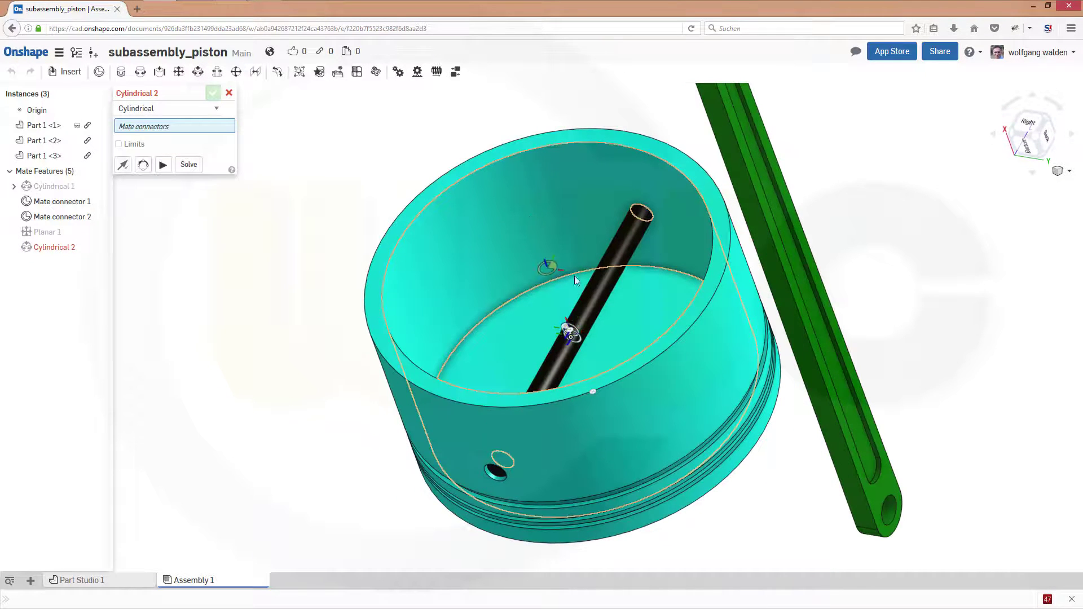
left_click(600, 309)
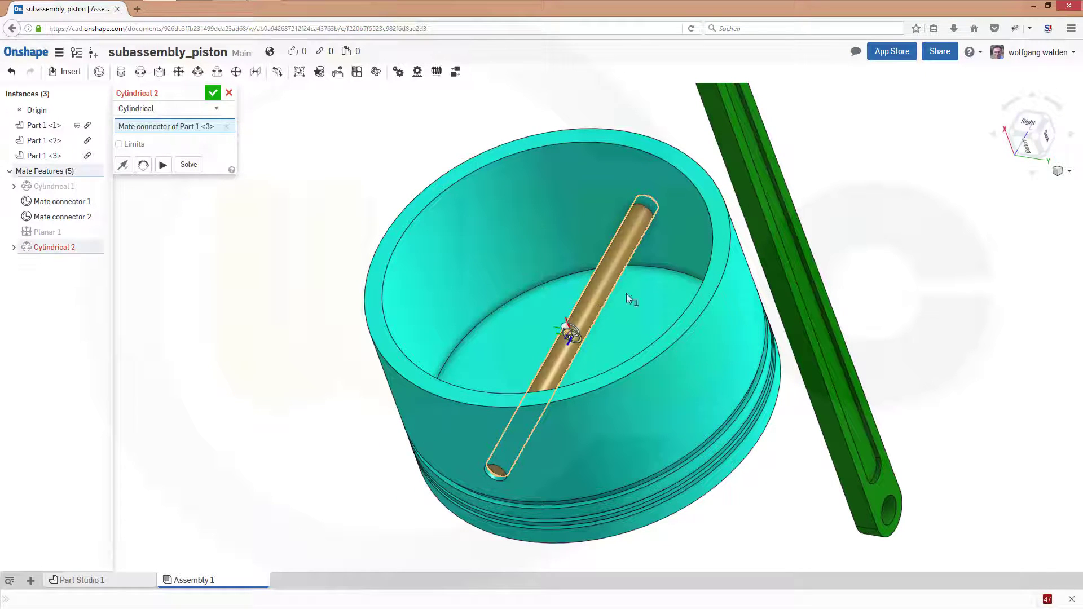
scroll(864, 181, "up", 3)
scroll(853, 187, "down", 1)
scroll(854, 188, "down", 3)
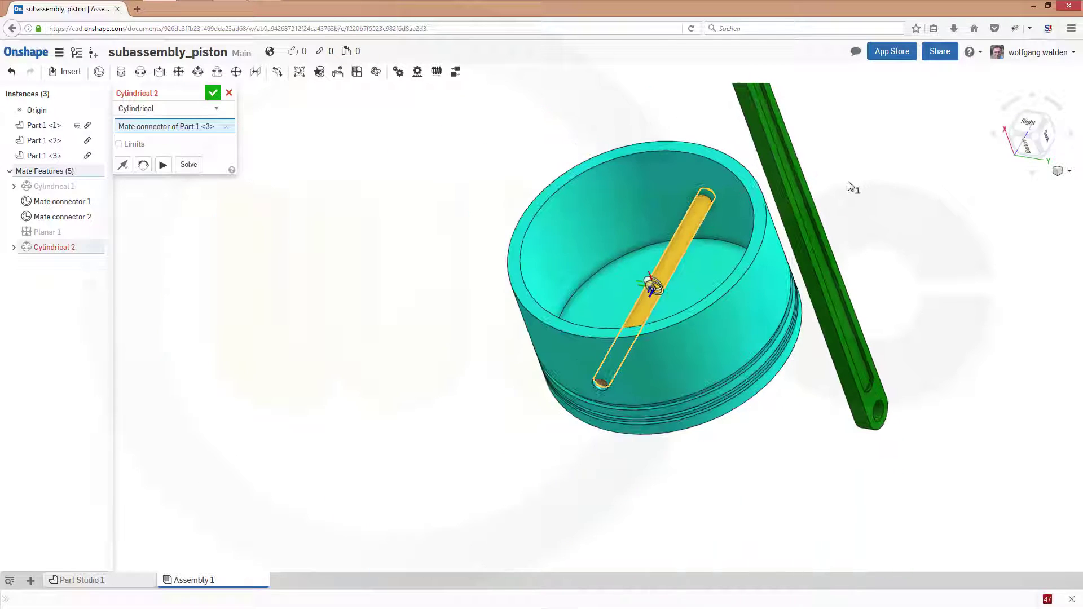
middle_click_drag(828, 198, 755, 417)
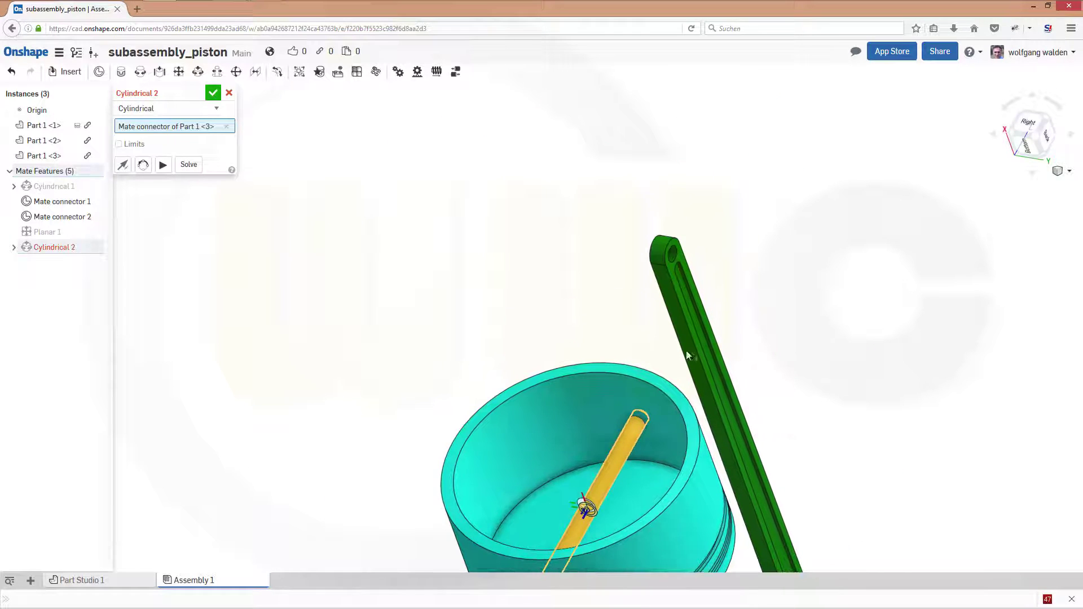
scroll(649, 281, "up", 3)
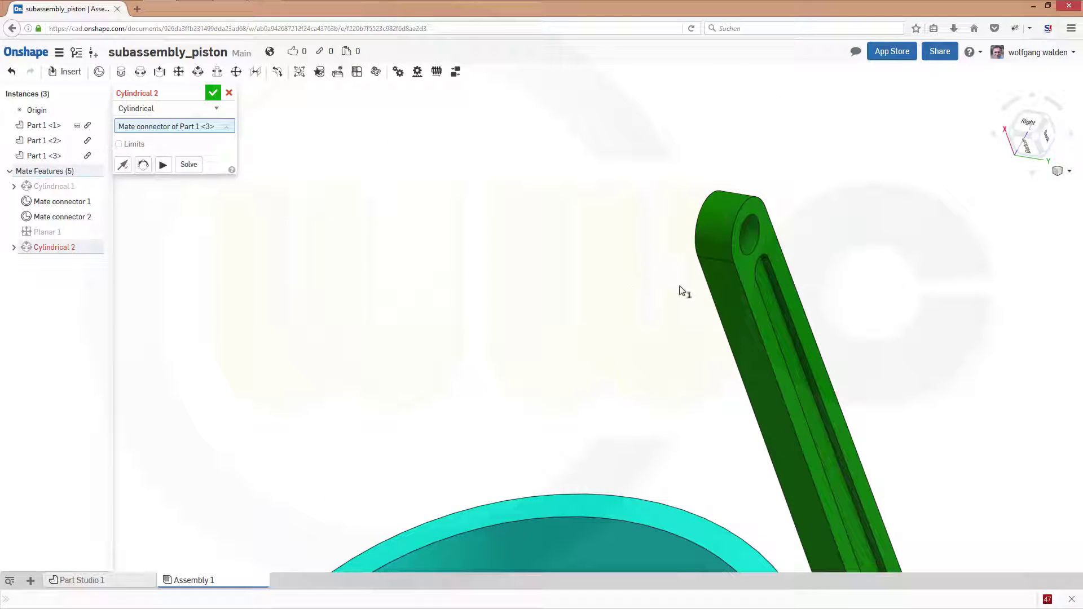
left_click(754, 237)
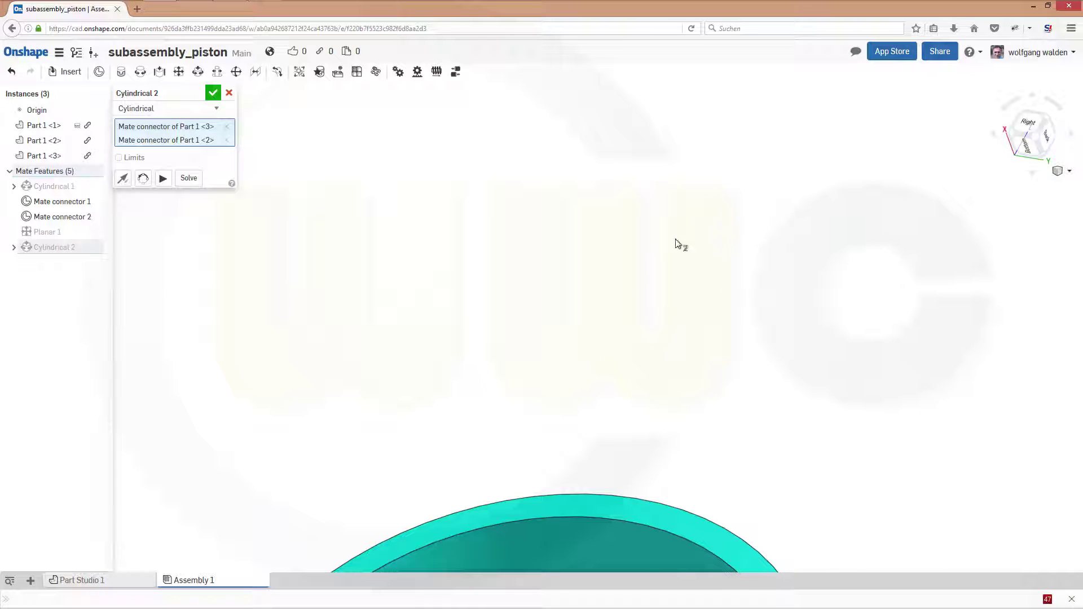
scroll(677, 335, "down", 3)
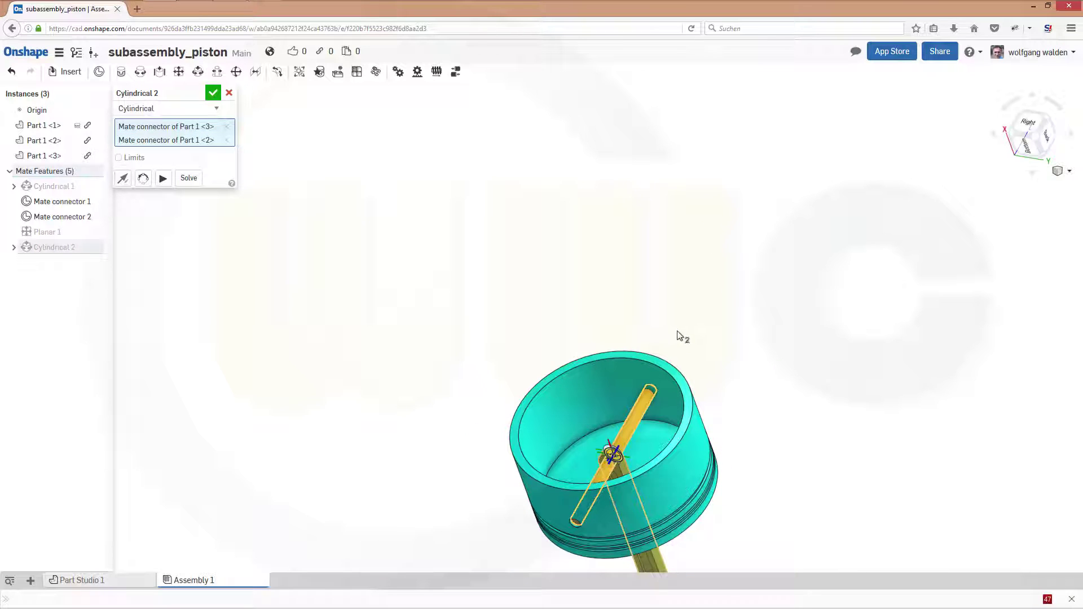
left_click(213, 92)
Swing and slide the connecting rod along the pin axis until its upper end is clear of the piston.
right_click_drag(784, 442, 768, 556)
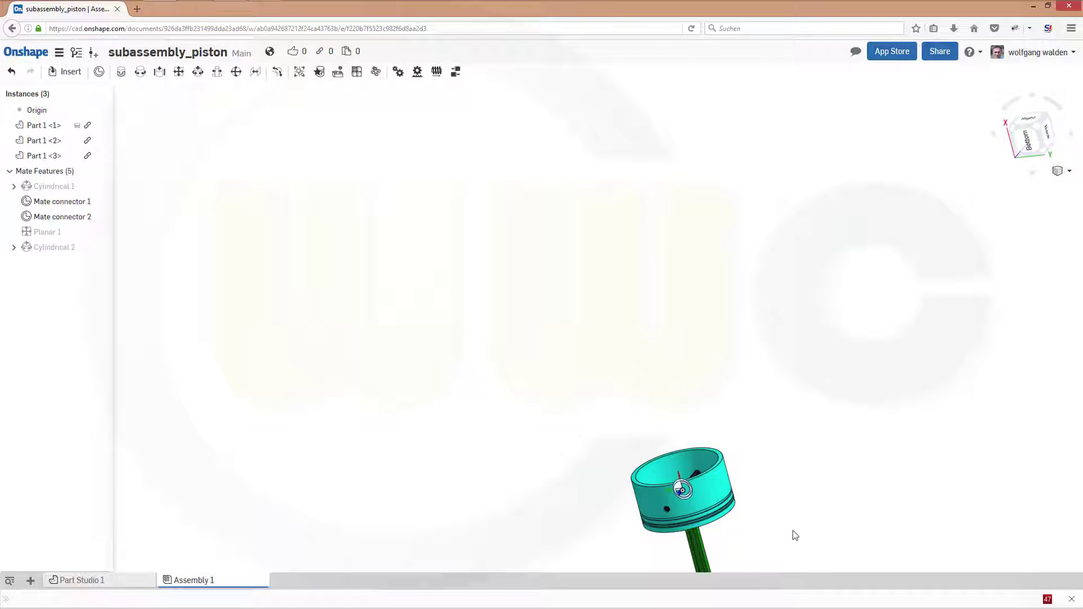
middle_click_drag(795, 535, 758, 409)
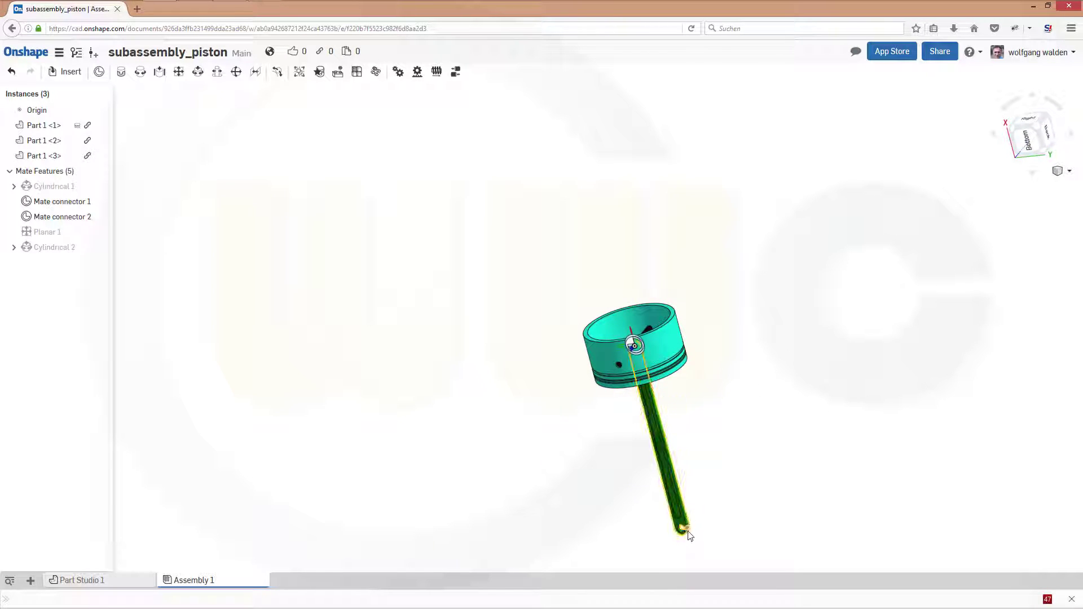
left_click_drag(689, 535, 510, 566)
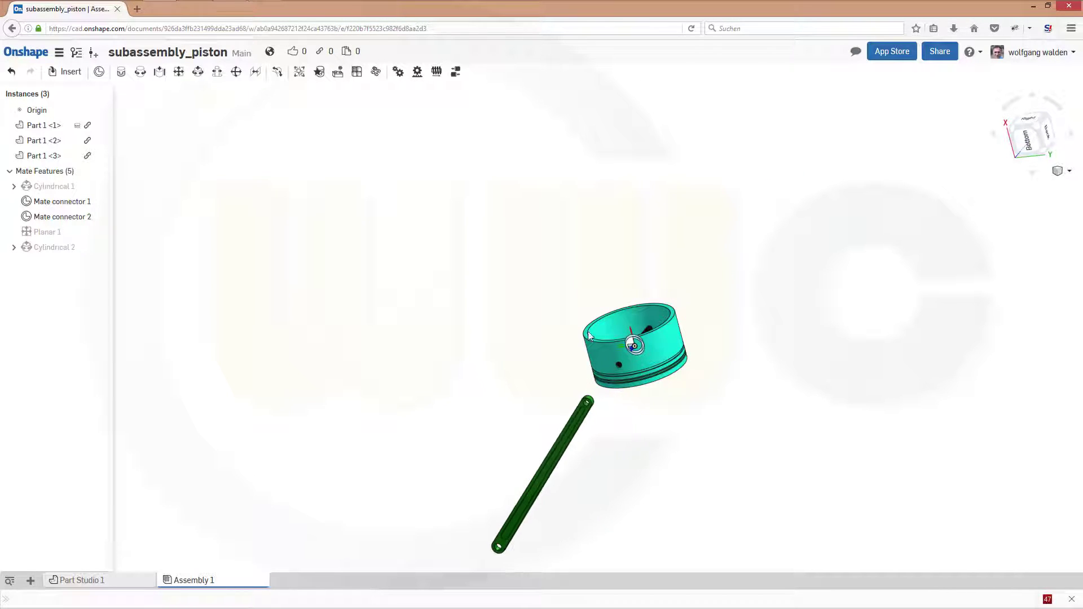
Add a mate connector at the middle of the cylindrical face of the connecting rod's upper hole.
scroll(644, 423, "up", 2)
scroll(626, 404, "up", 4)
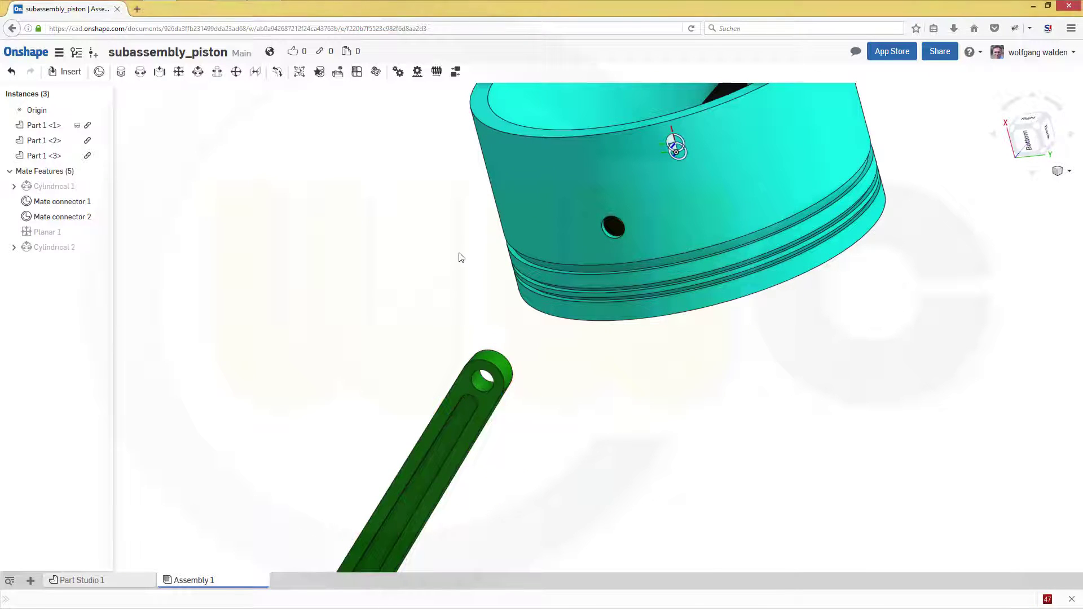
scroll(461, 261, "down", 3)
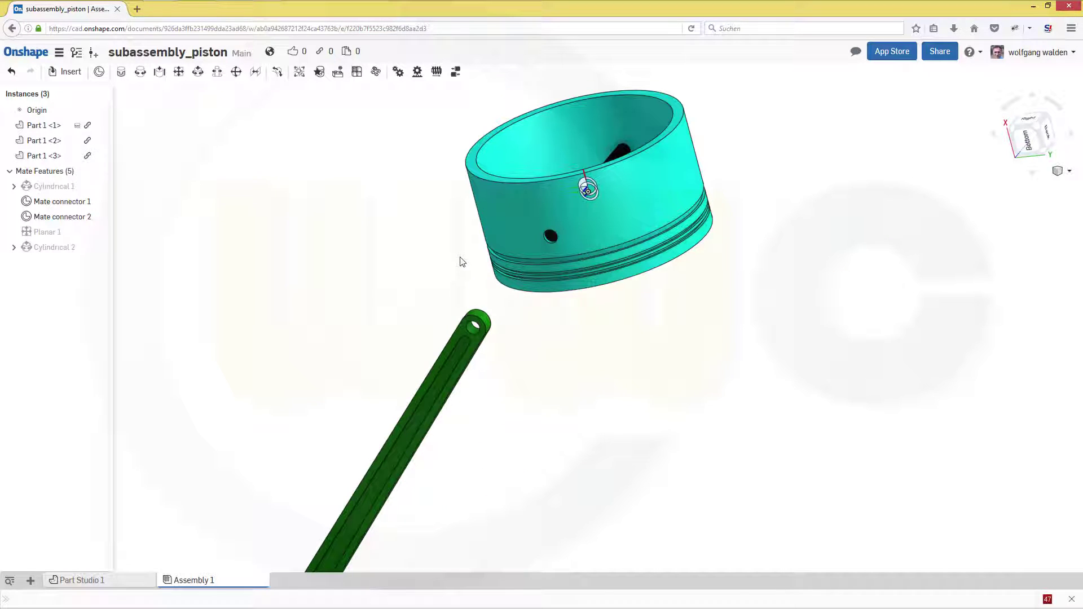
left_click(98, 73)
scroll(465, 306, "up", 3)
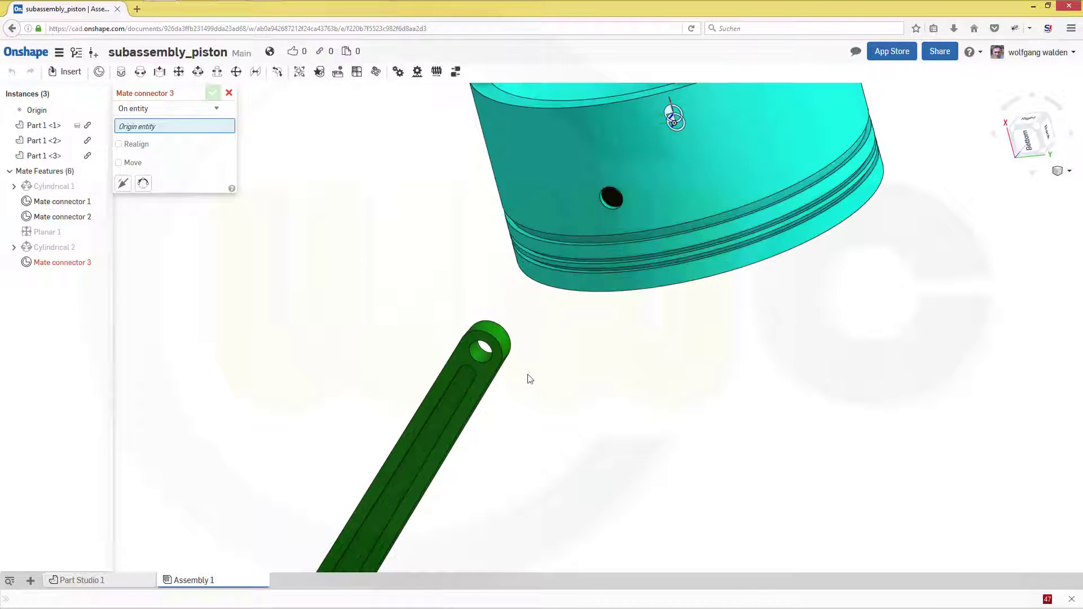
scroll(527, 386, "up", 3)
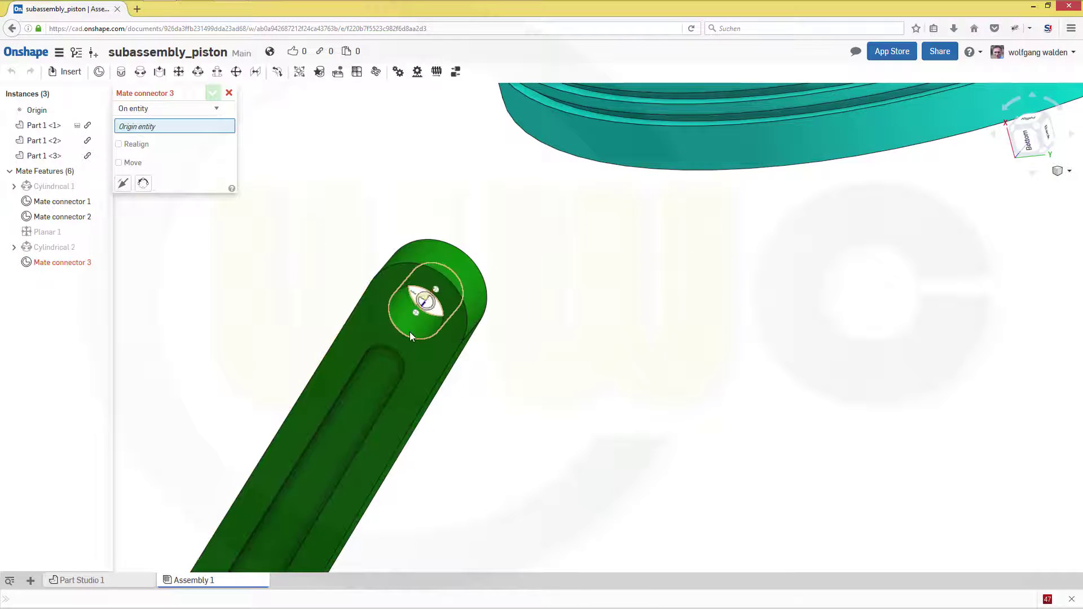
left_click(429, 306)
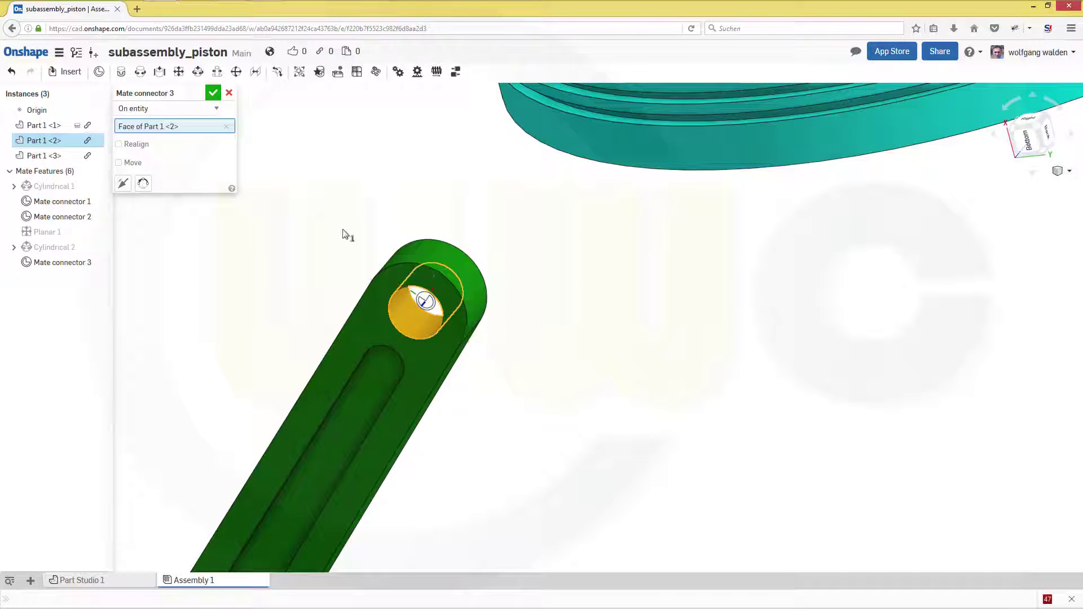
left_click(212, 95)
Centre the connecting rod in the piston with a planar mate between Mate connector 3 and Mate connector 2.
scroll(574, 234, "down", 5)
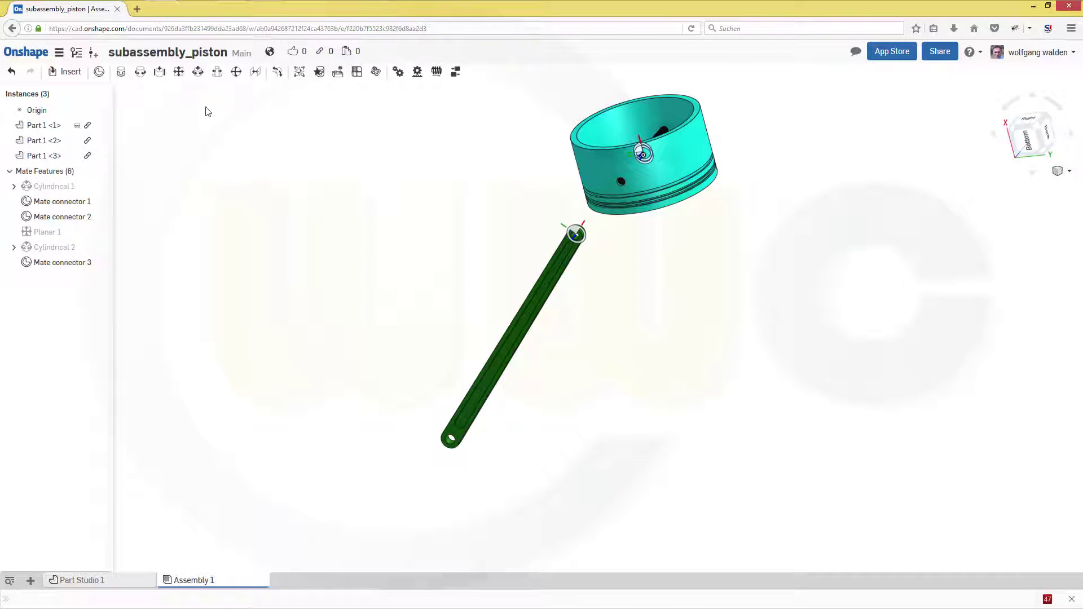
left_click(178, 72)
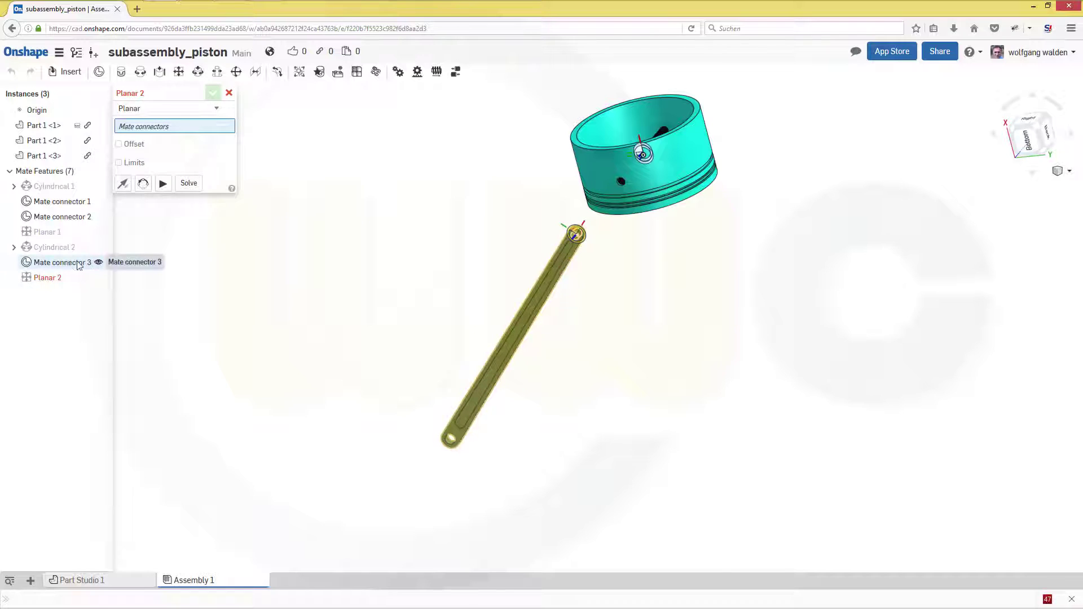
left_click(84, 263)
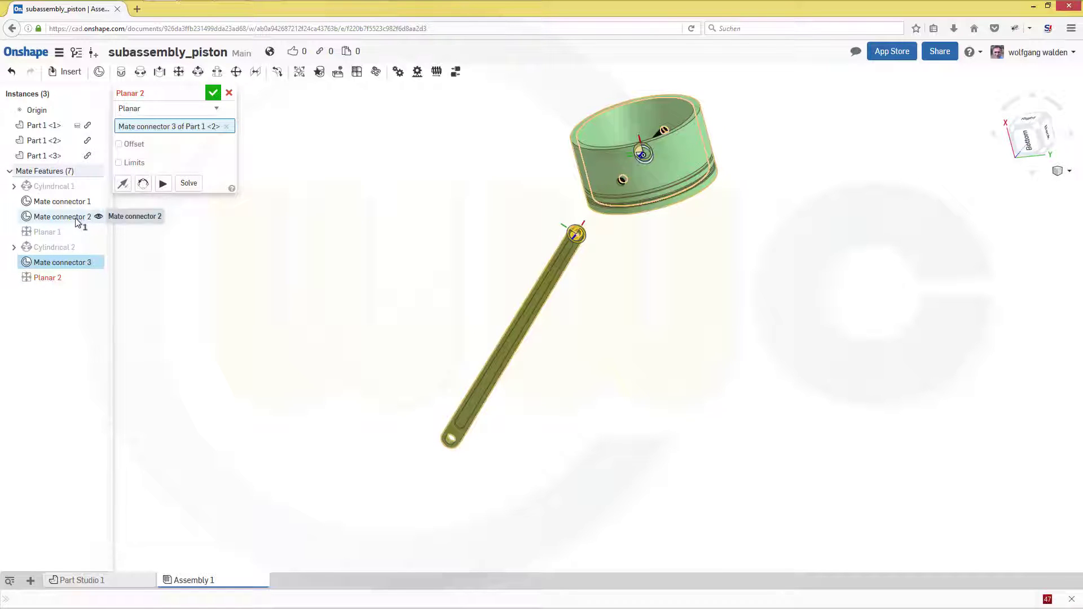
left_click(78, 221)
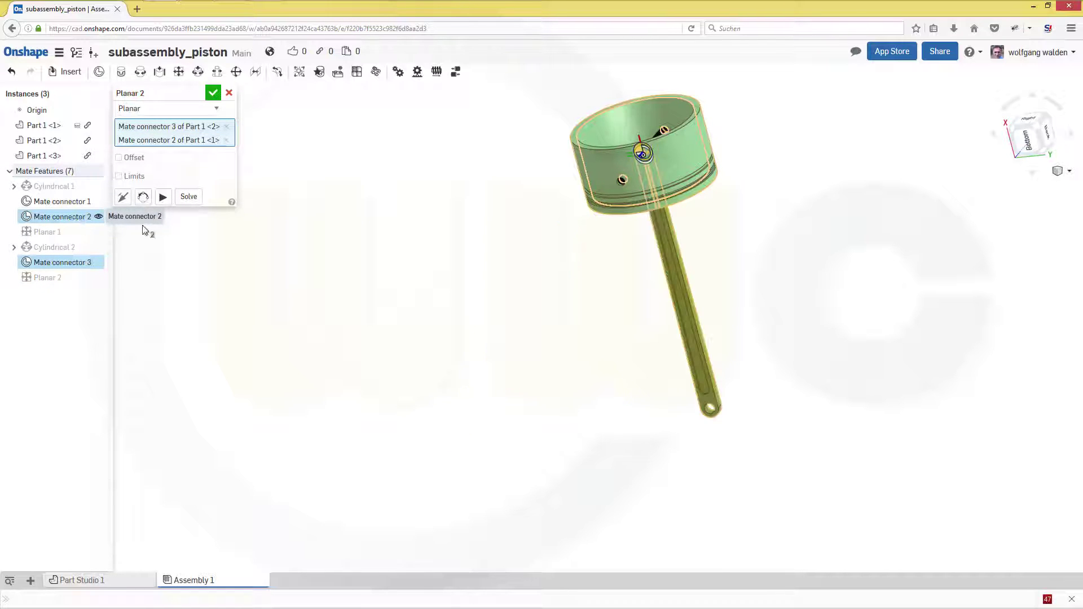
key("Return")
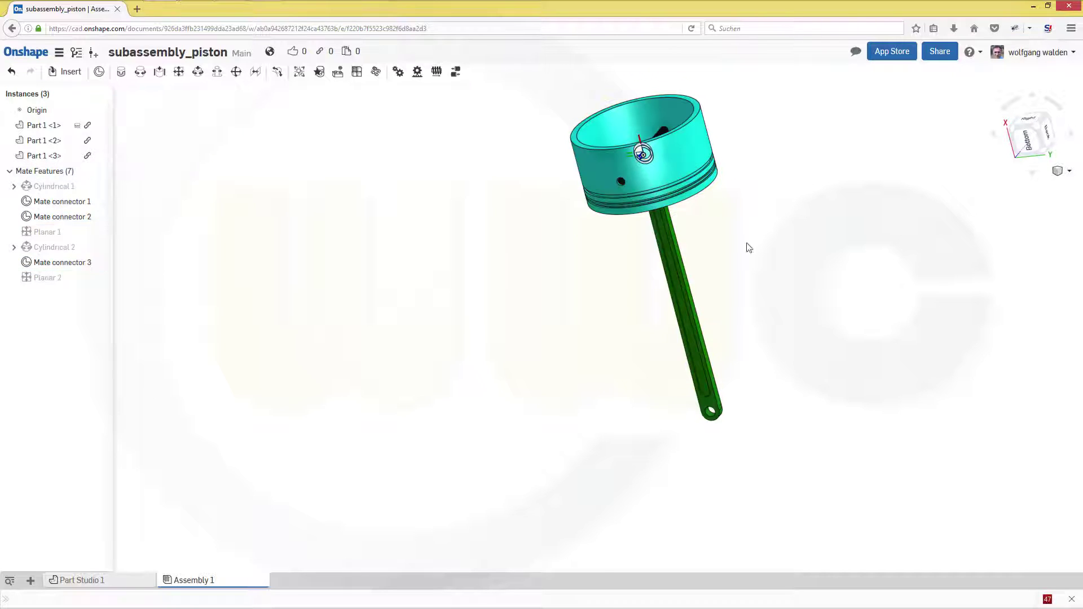
Swing the connecting rod around the piston pin until it extends out of the piston's open side.
key("f")
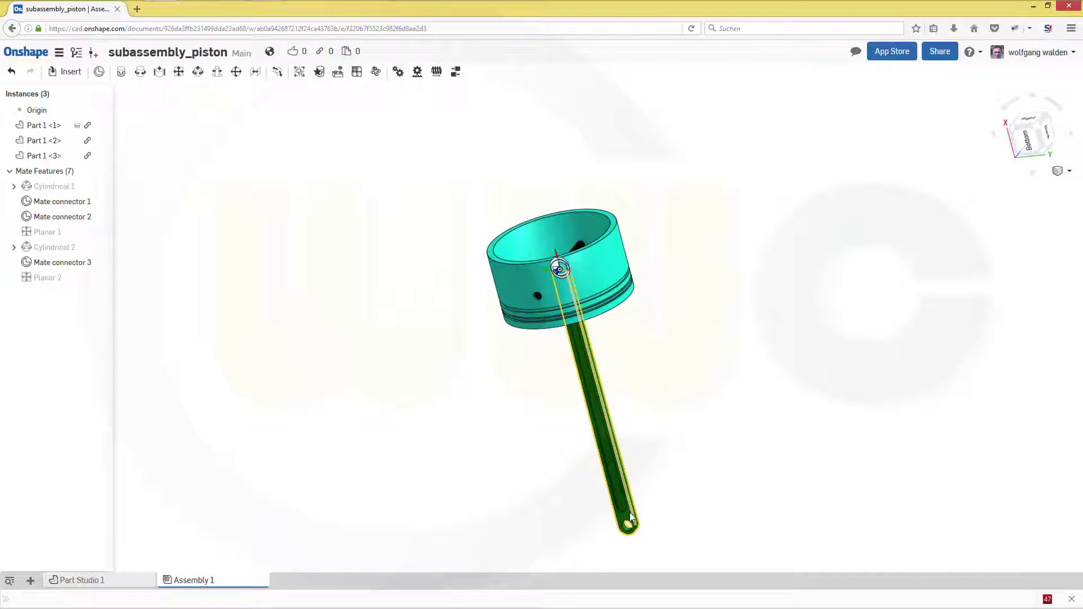
left_click_drag(629, 523, 759, 265)
left_click_drag(656, 78, 476, 35)
right_click_drag(612, 180, 677, 193)
middle_click_drag(676, 193, 715, 320)
right_click_drag(621, 269, 604, 314)
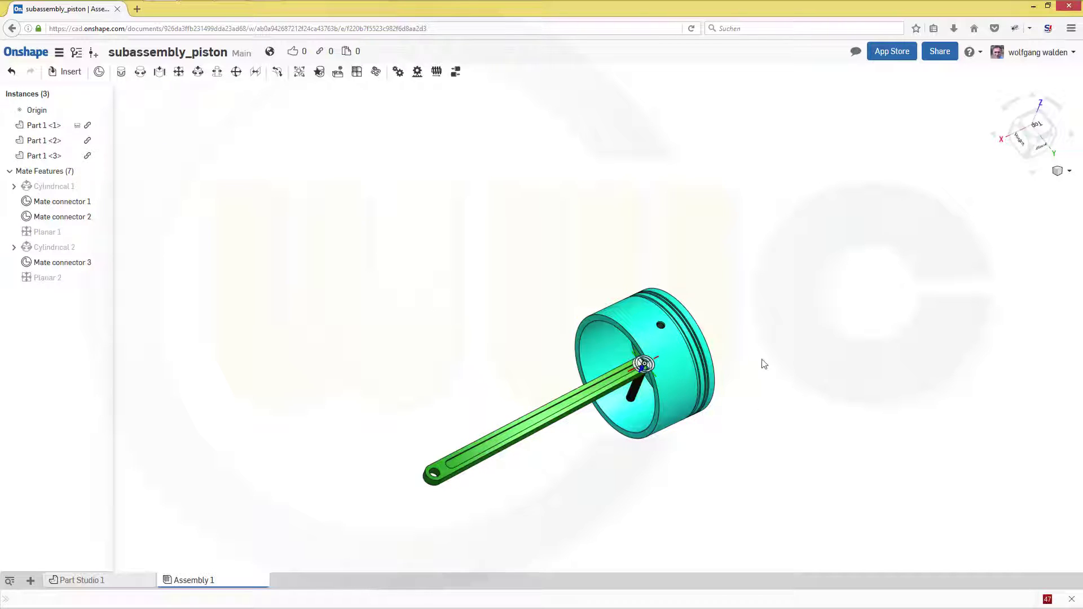
Return to the document list and open the 7_cylinder_engine document, viewing its assembly from the right.
left_click(32, 56)
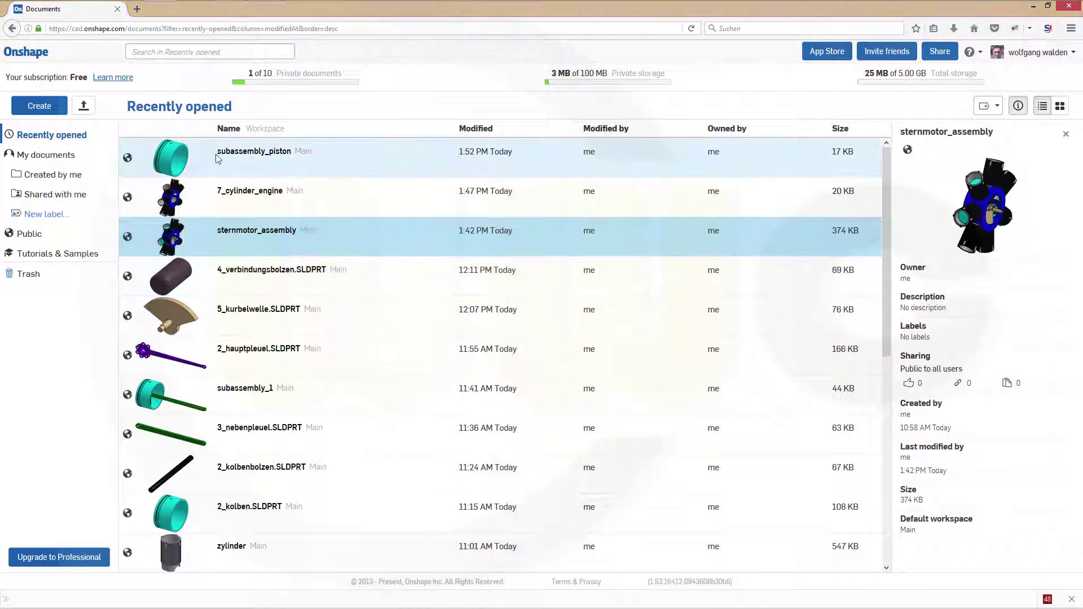
left_click(270, 197)
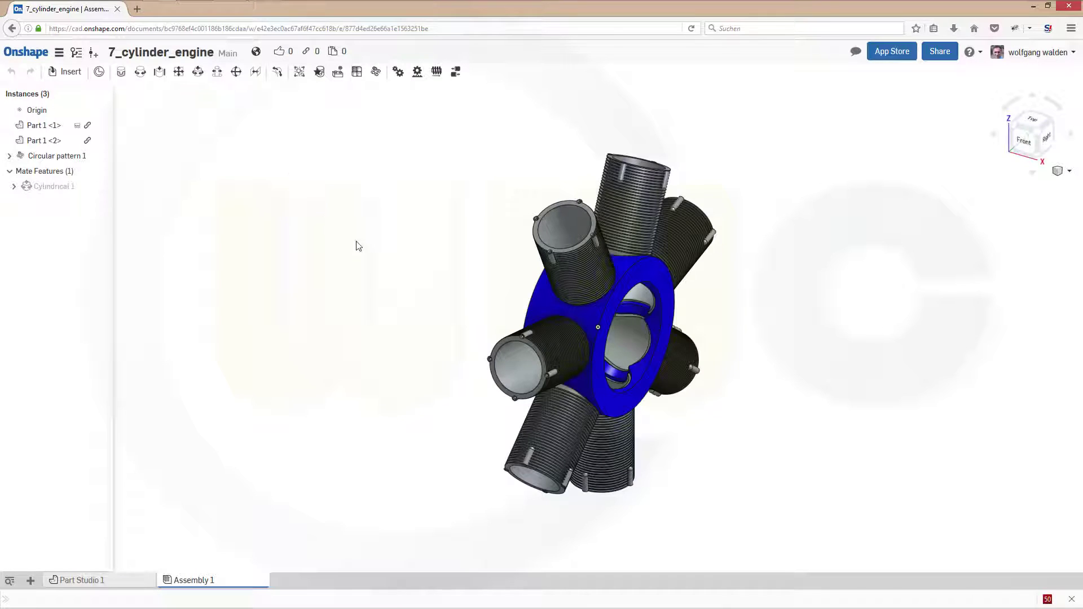
key("shift+4")
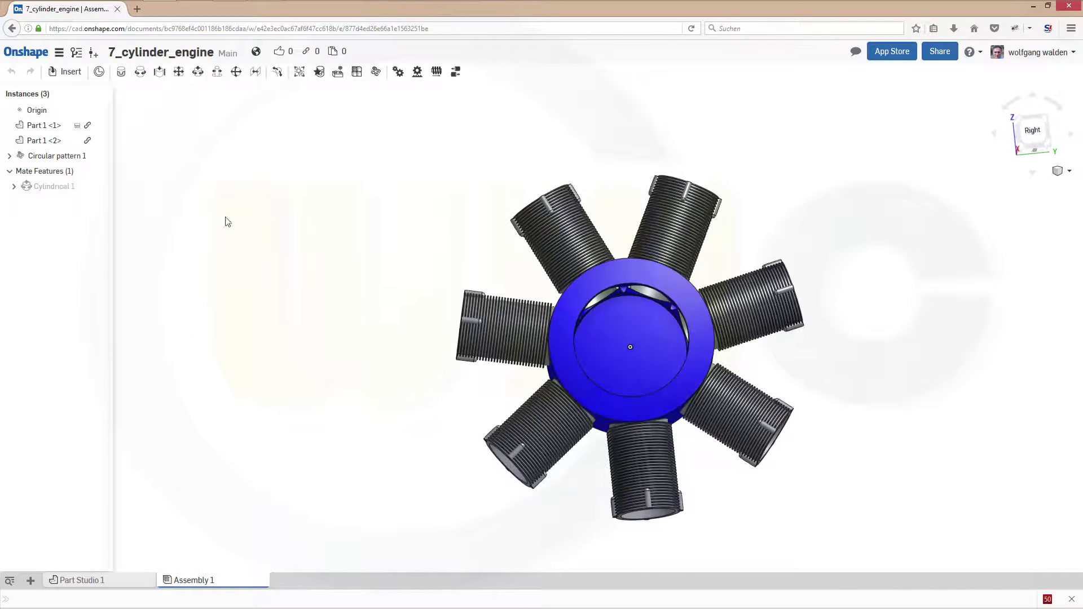
Hide the circular pattern of cylinders and the original cylinder, leaving only the crankcase.
left_click(103, 161)
left_click(99, 156)
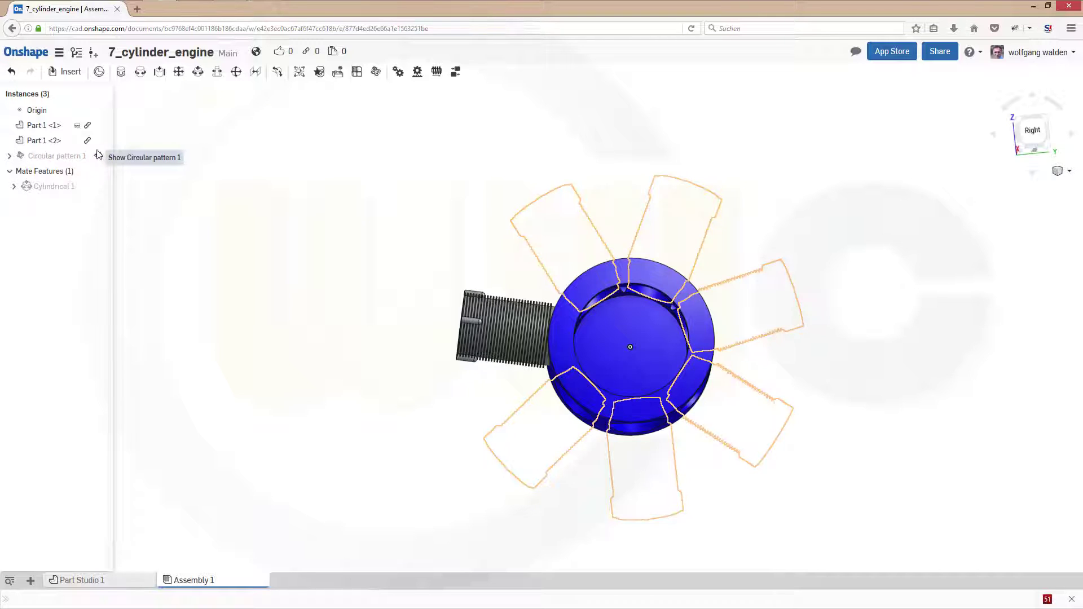
left_click(99, 141)
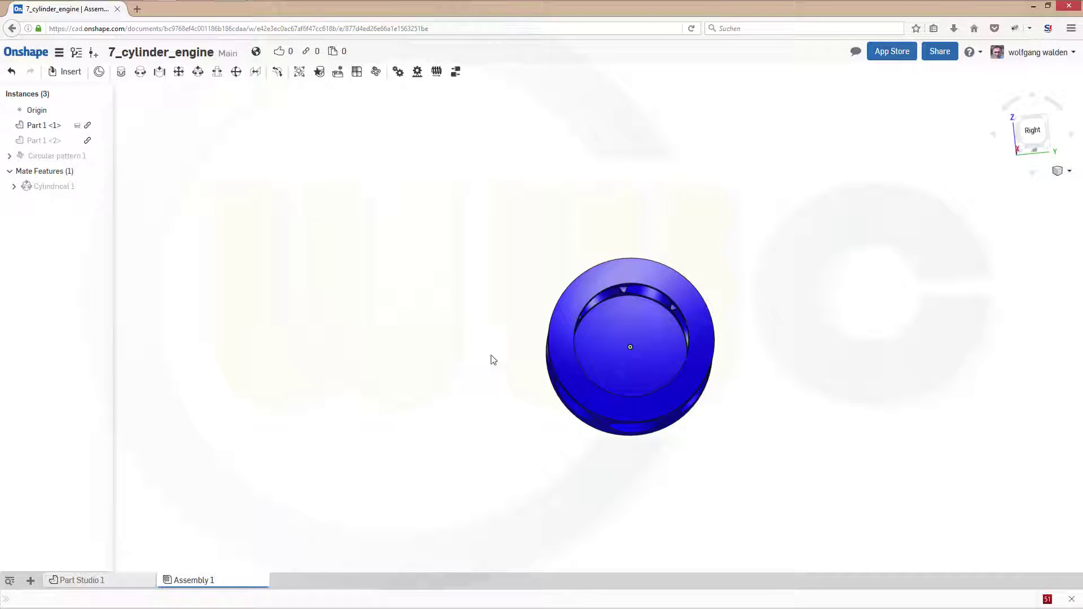
right_click_drag(731, 525, 757, 464)
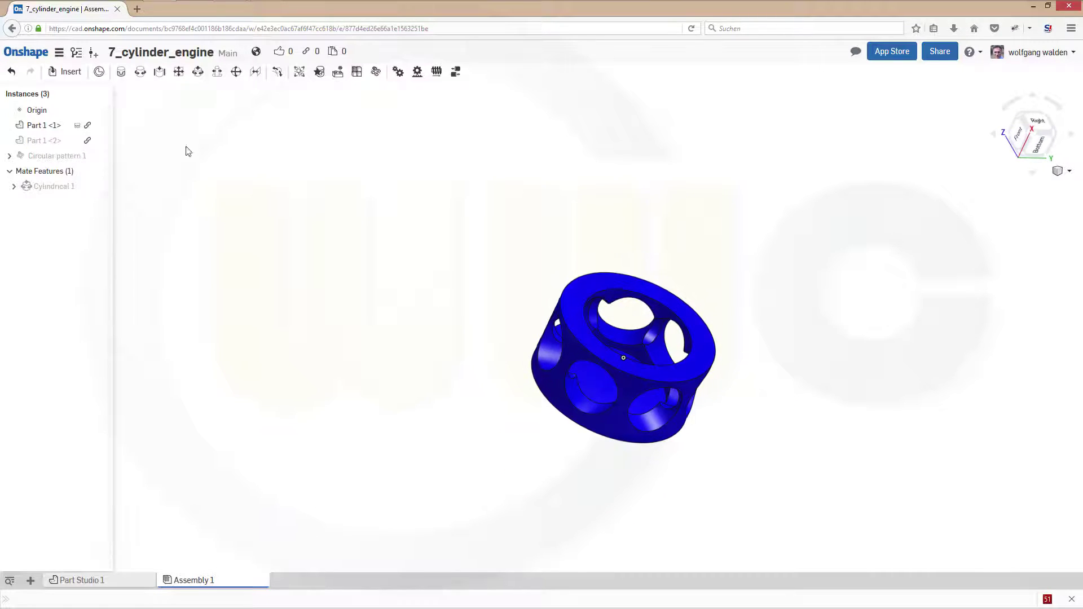
left_click(67, 74)
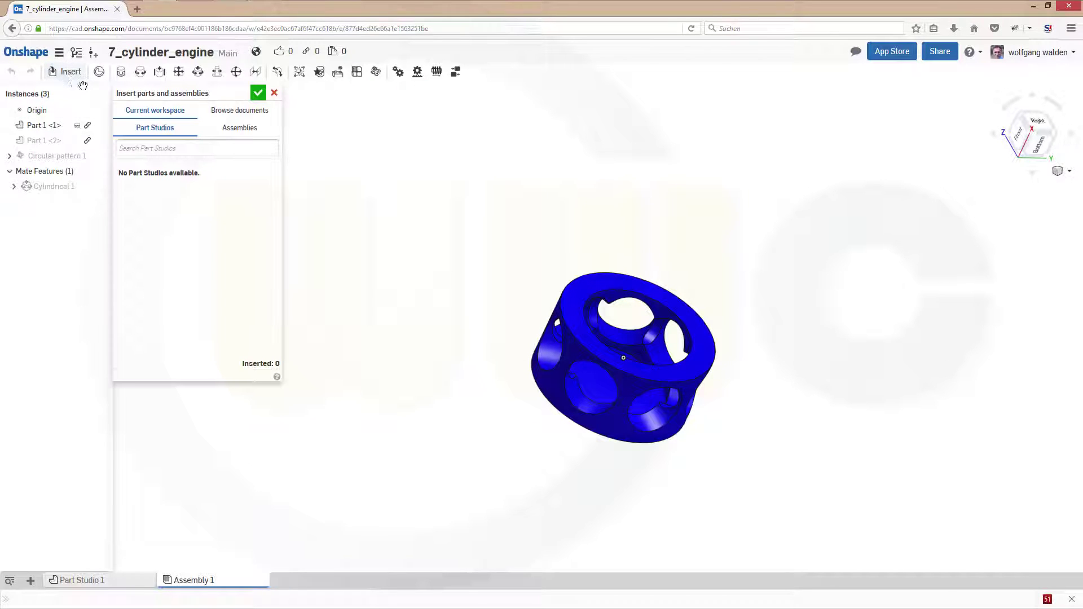
left_click(230, 112)
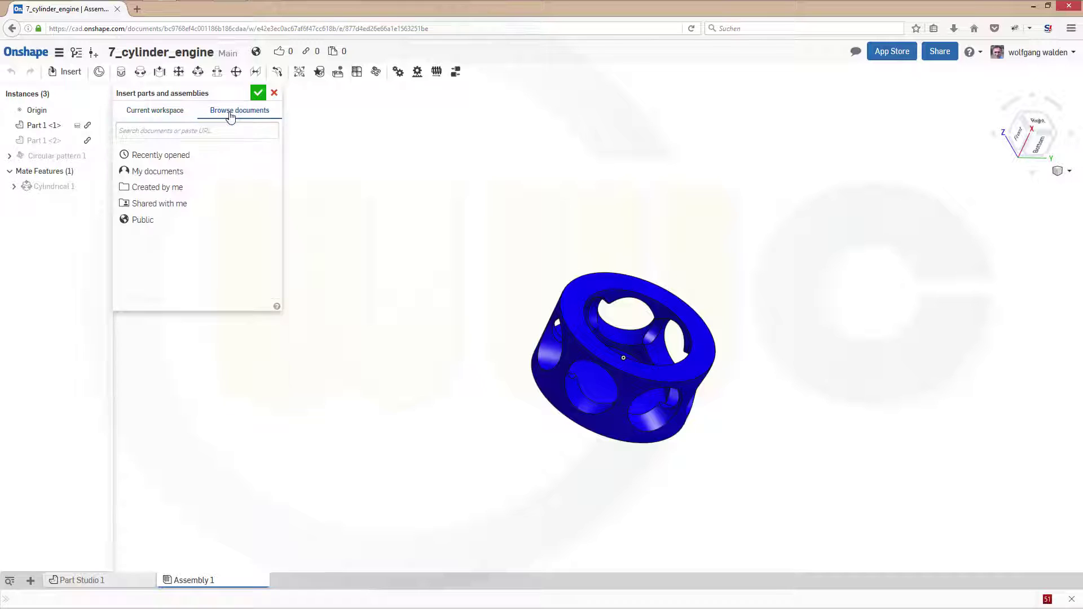
left_click(159, 171)
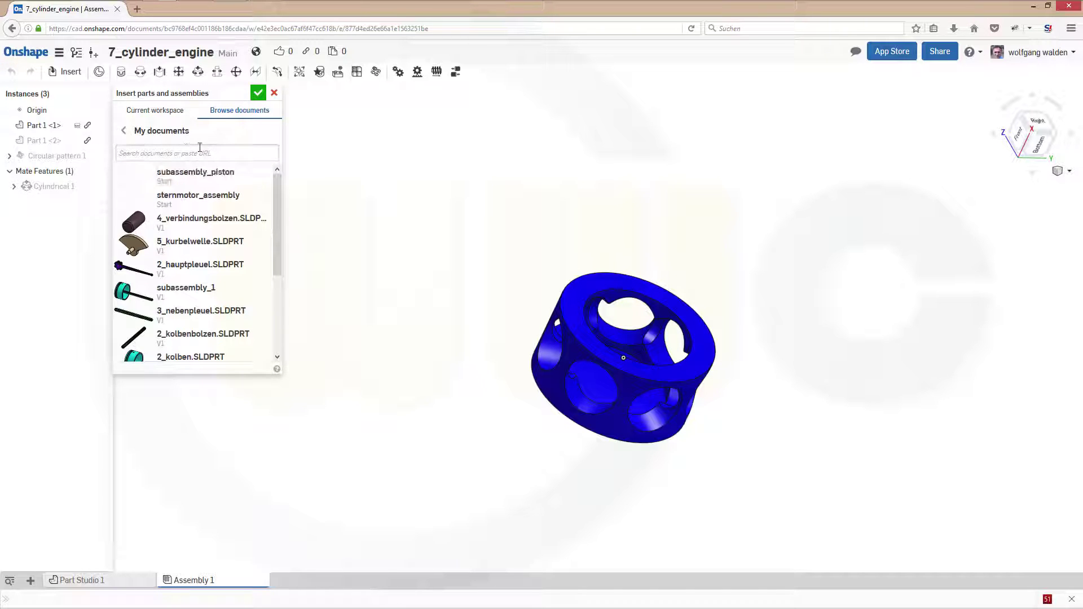
left_click(243, 172)
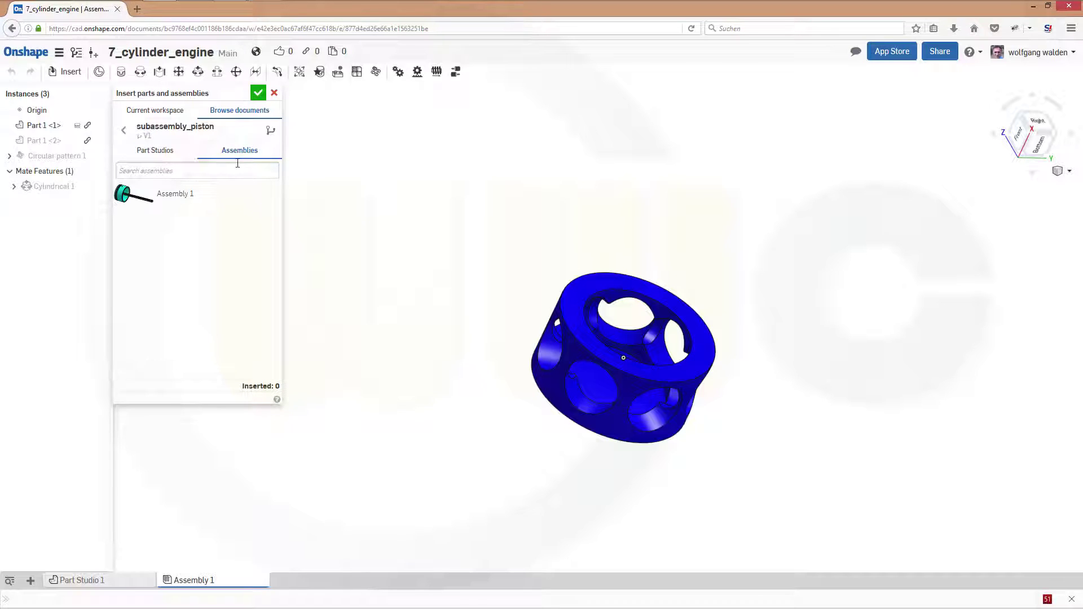
left_click(169, 198)
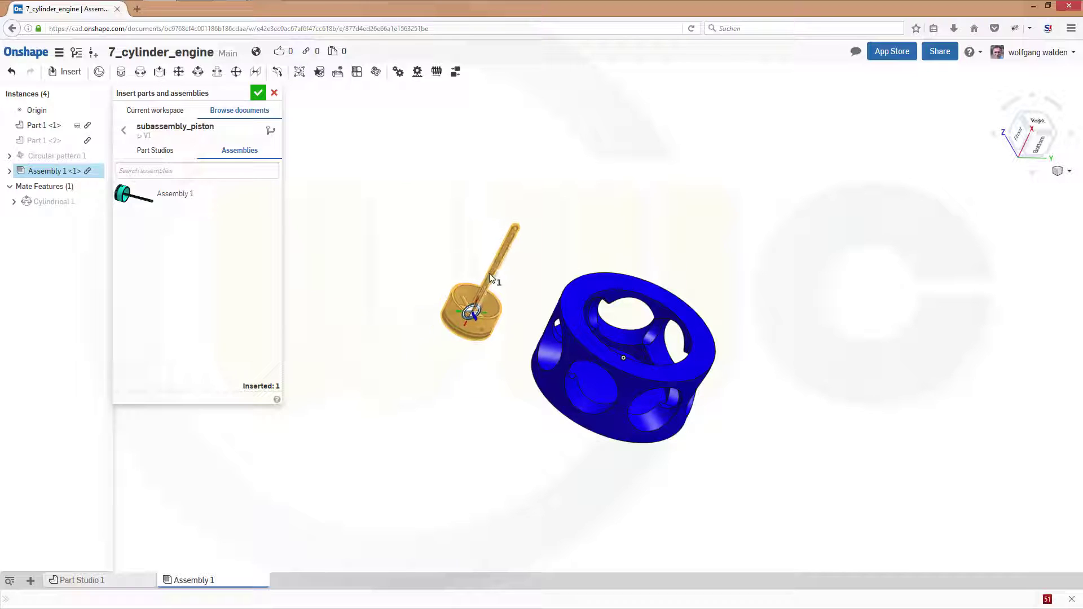
left_click(489, 273)
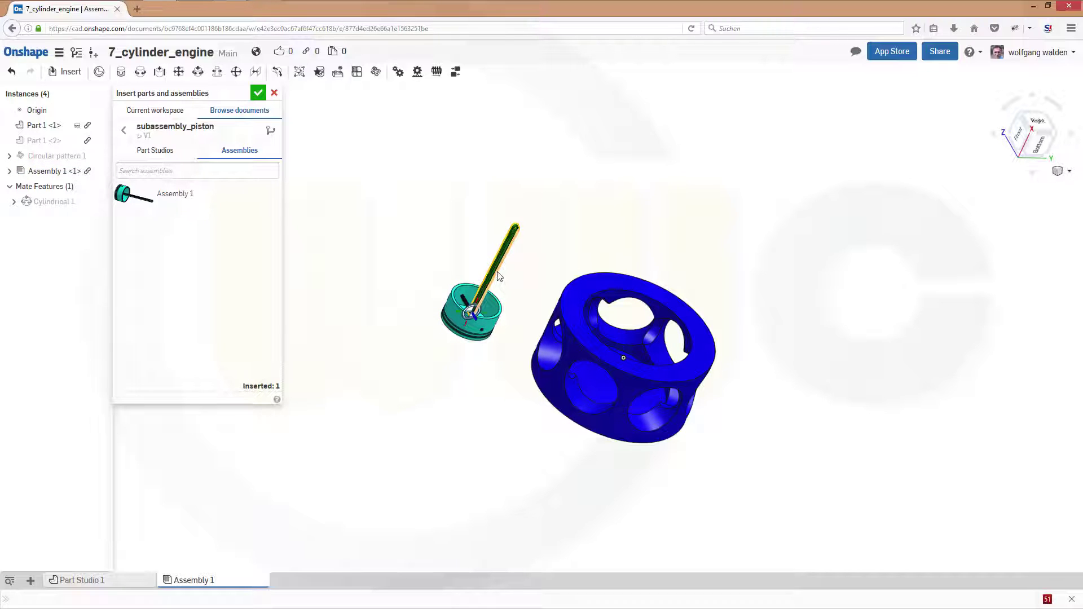
key("Escape")
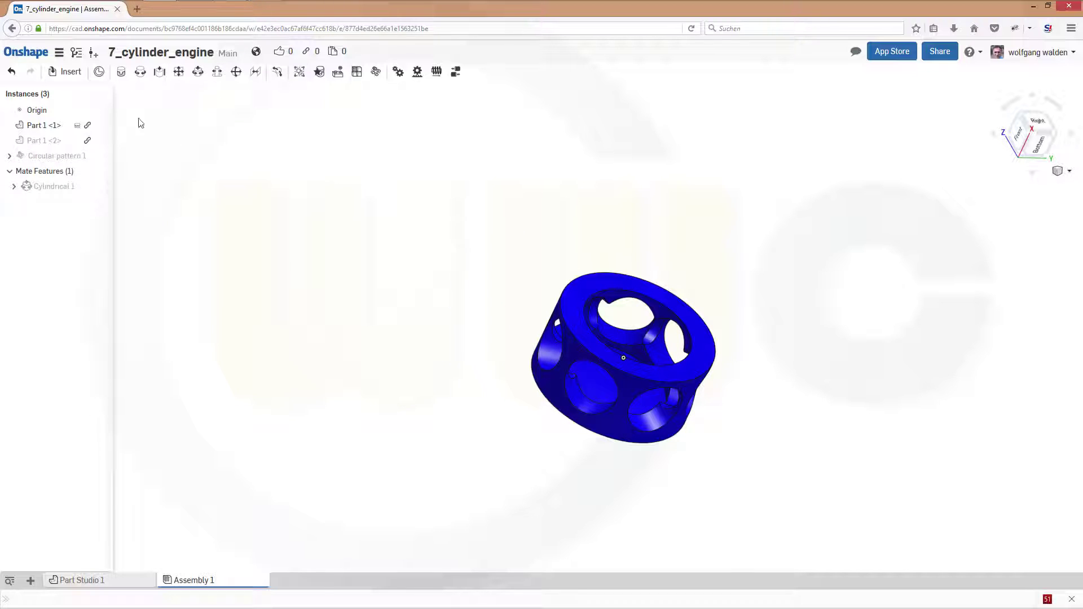
Insert Assembly 1 from the subassembly_piston document and place it in free space beside the crankcase.
left_click(69, 73)
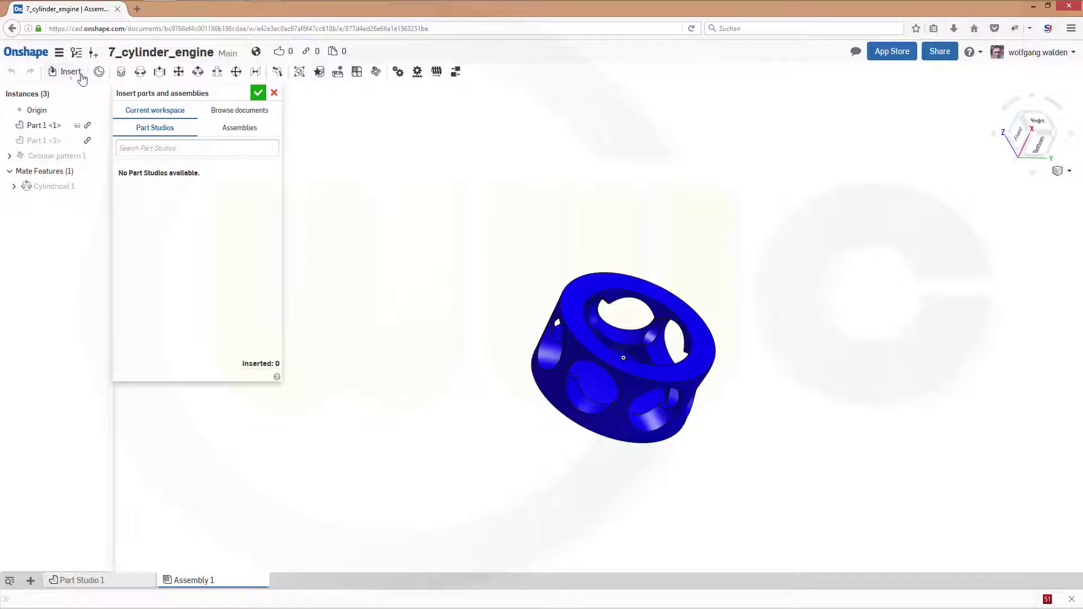
left_click(237, 111)
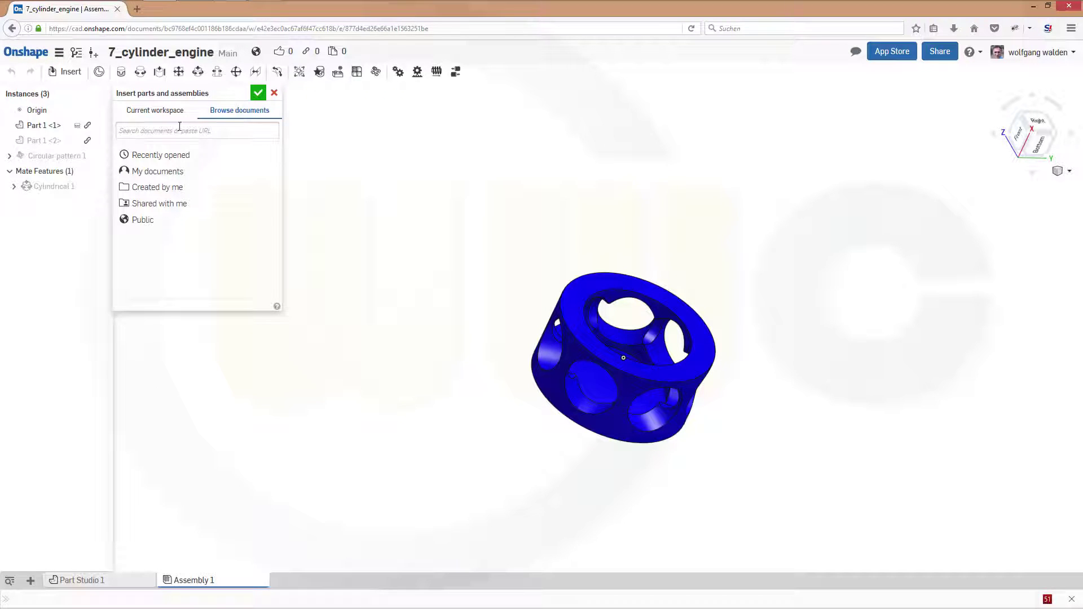
left_click(158, 172)
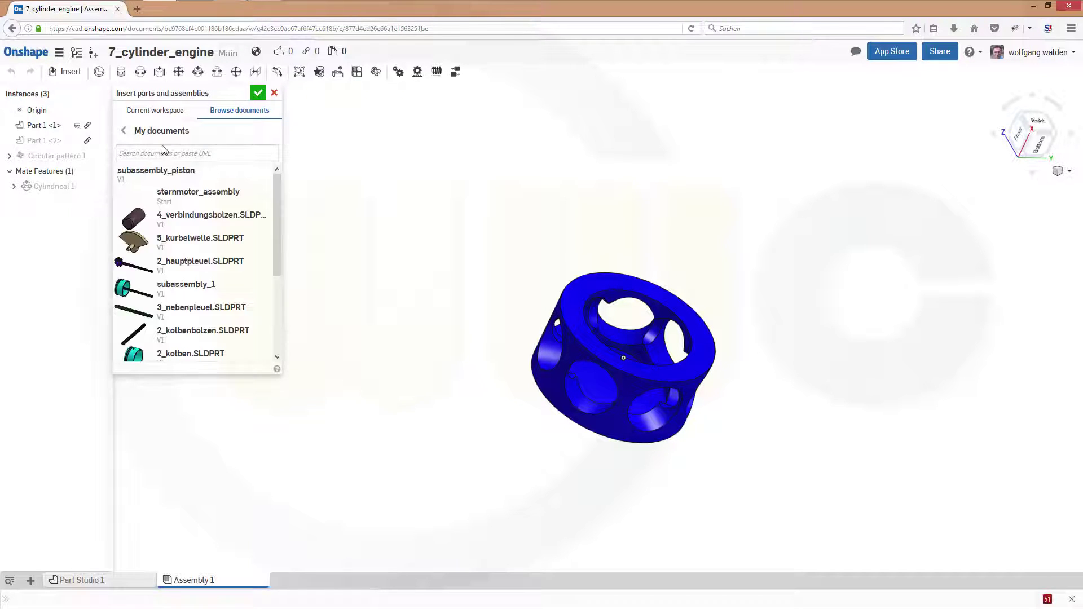
left_click(179, 177)
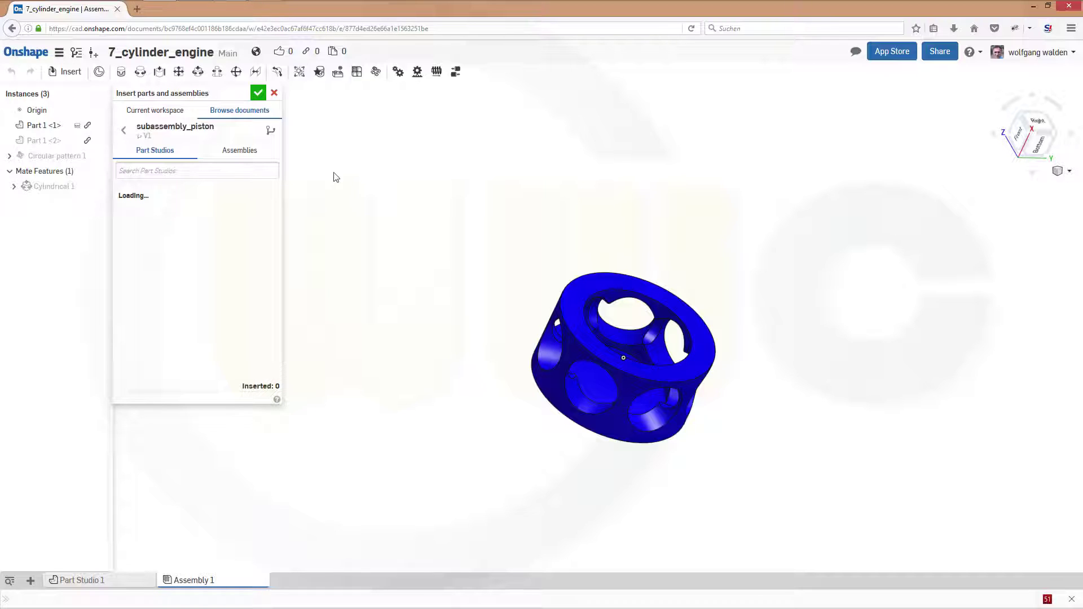
left_click(243, 156)
left_click(194, 200)
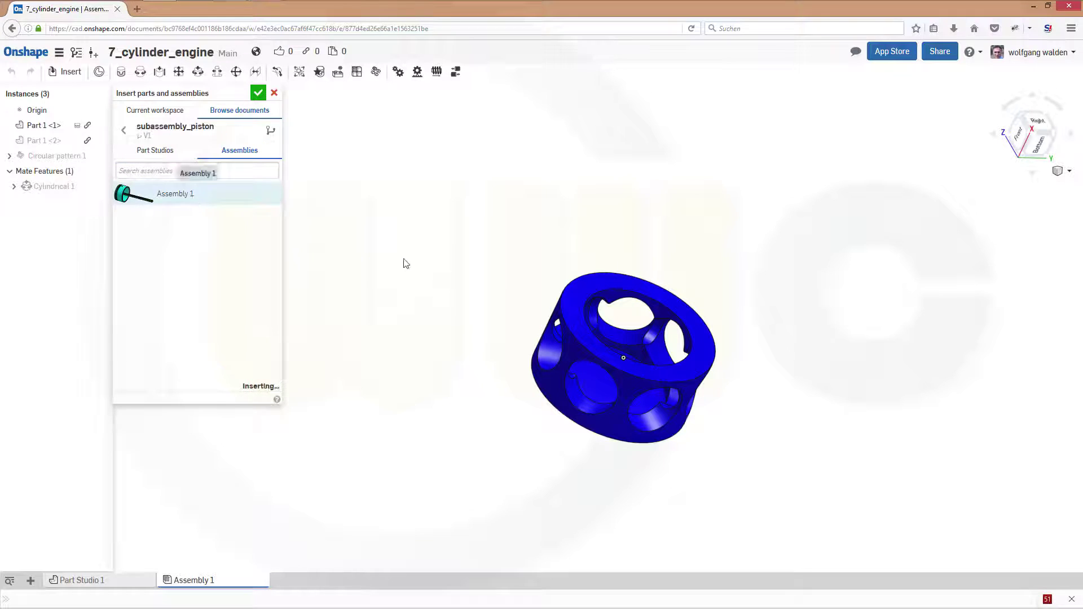
left_click(469, 261)
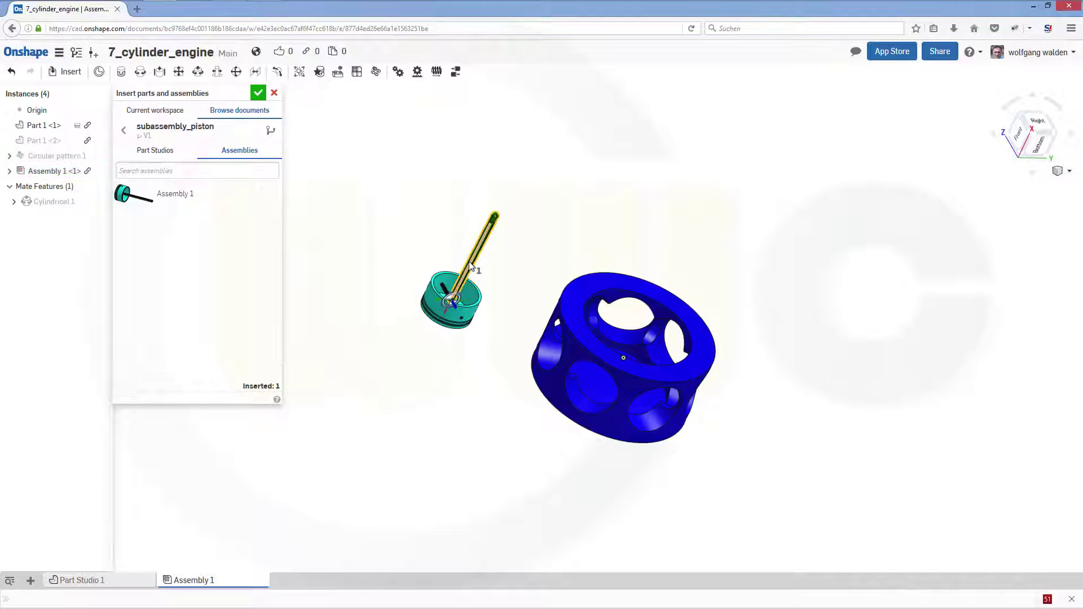
left_click(258, 93)
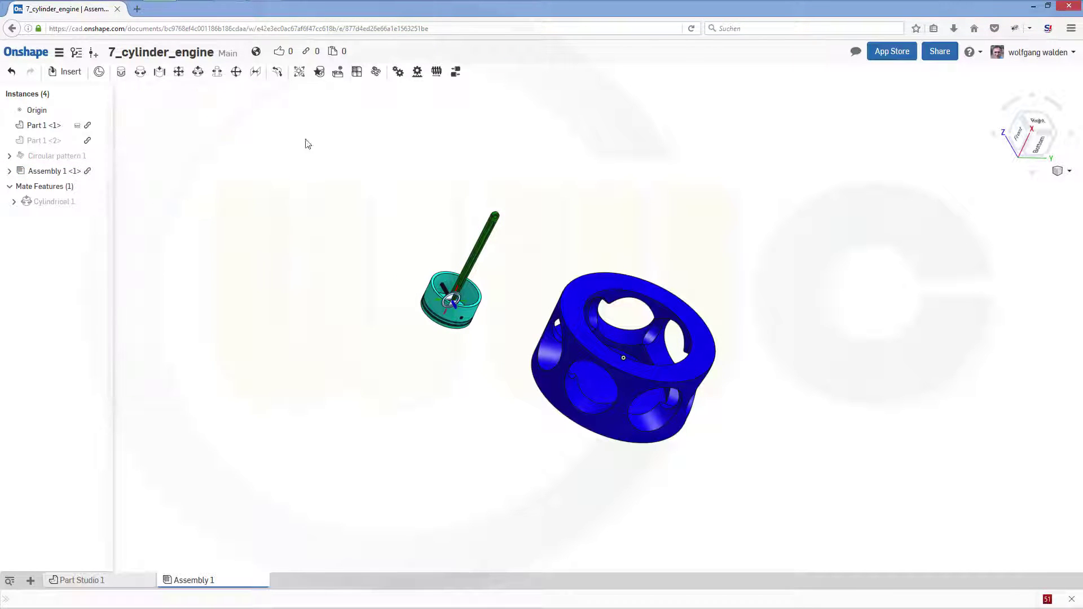
Add a cylindrical mate between the piston's outer surface and one of the crankcase's cylinder bores.
right_click_drag(552, 245, 544, 293)
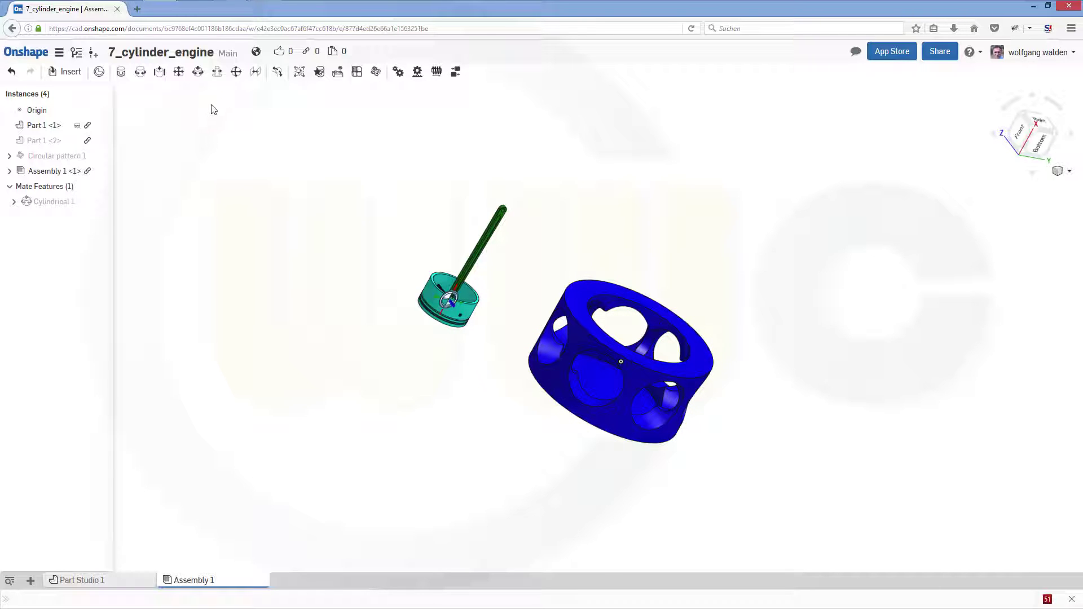
left_click(199, 74)
scroll(416, 336, "up", 1)
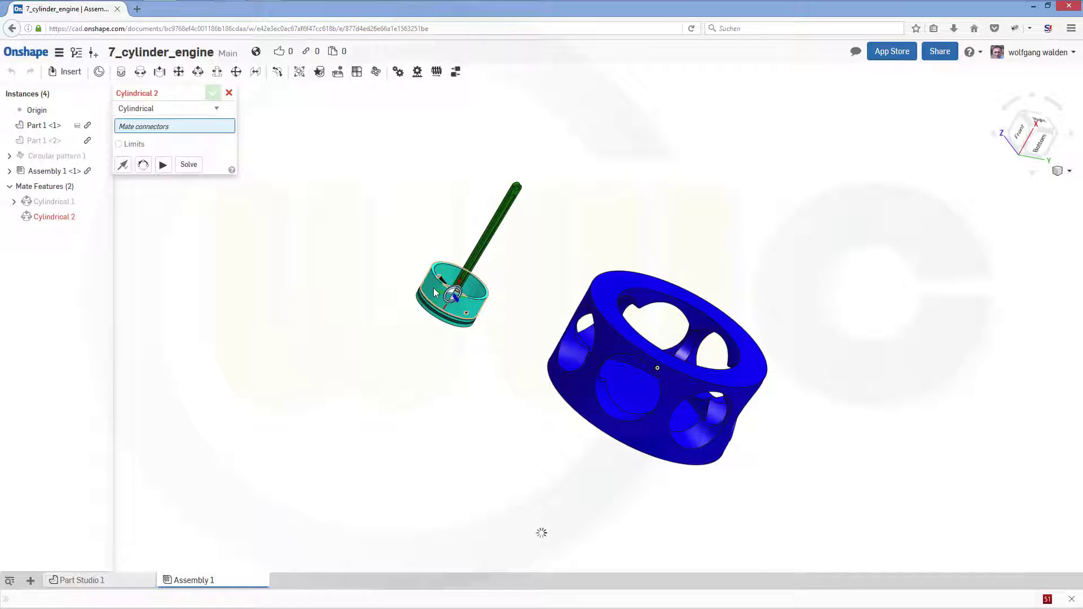
left_click(432, 292)
left_click(568, 354)
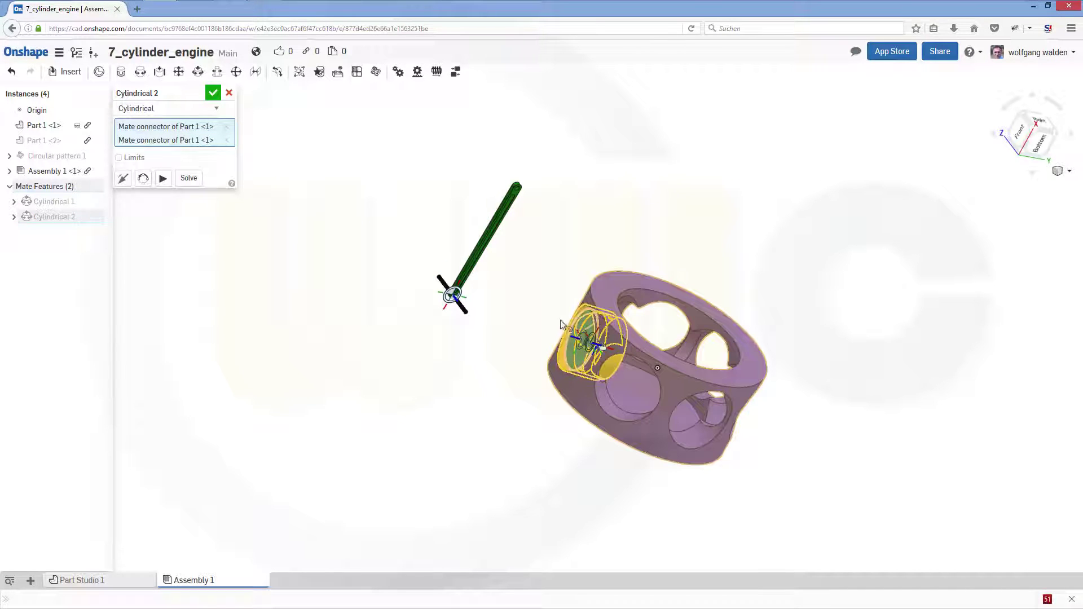
right_click_drag(488, 421, 378, 380)
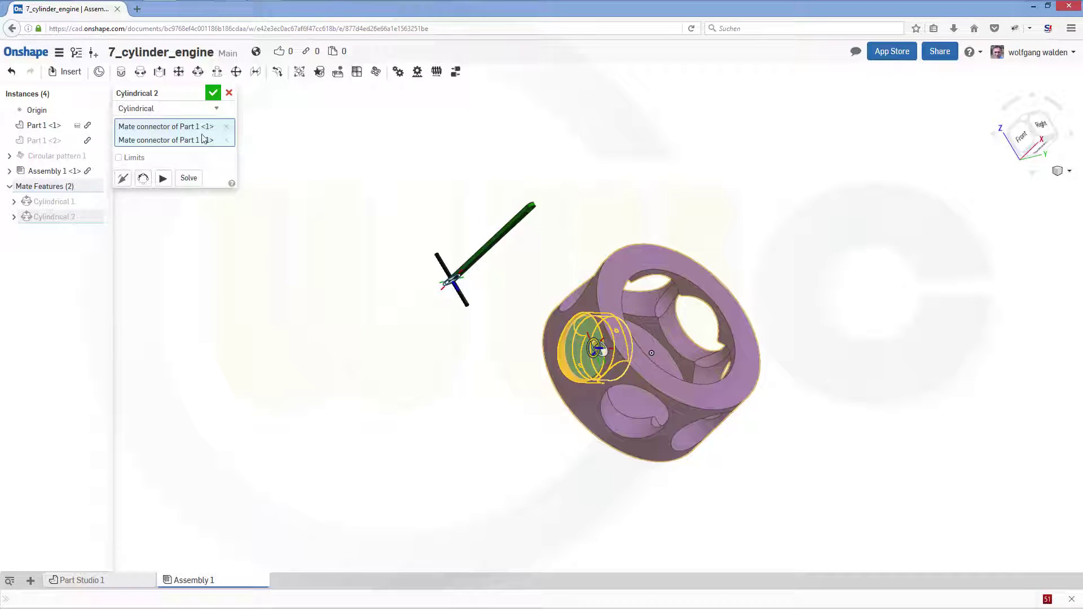
key("Return")
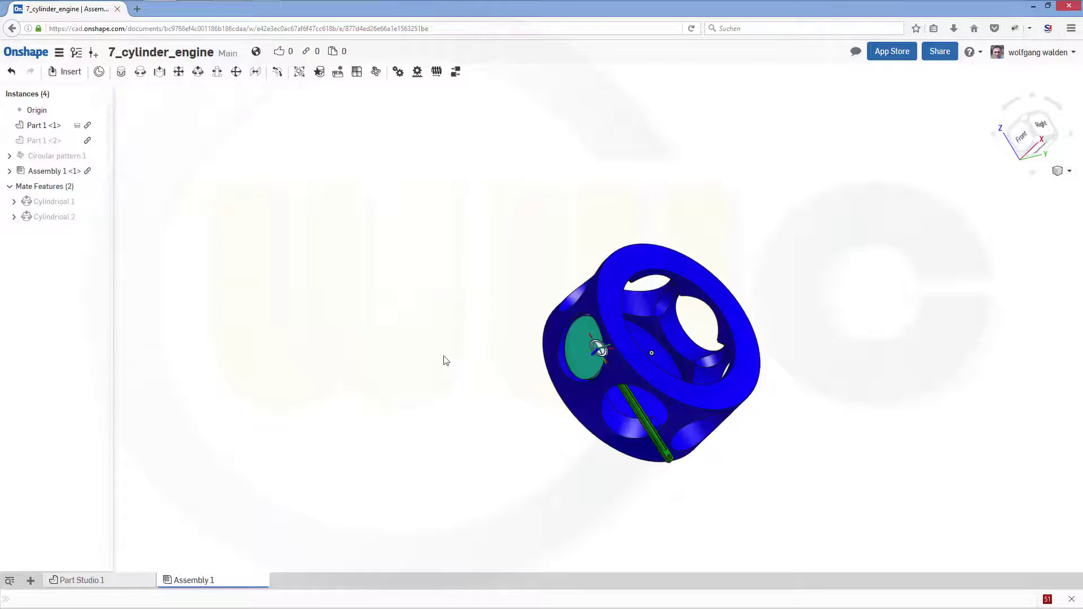
Slide the piston outward along its bore axis until it sits clear of the crankcase.
right_click_drag(443, 357, 410, 376)
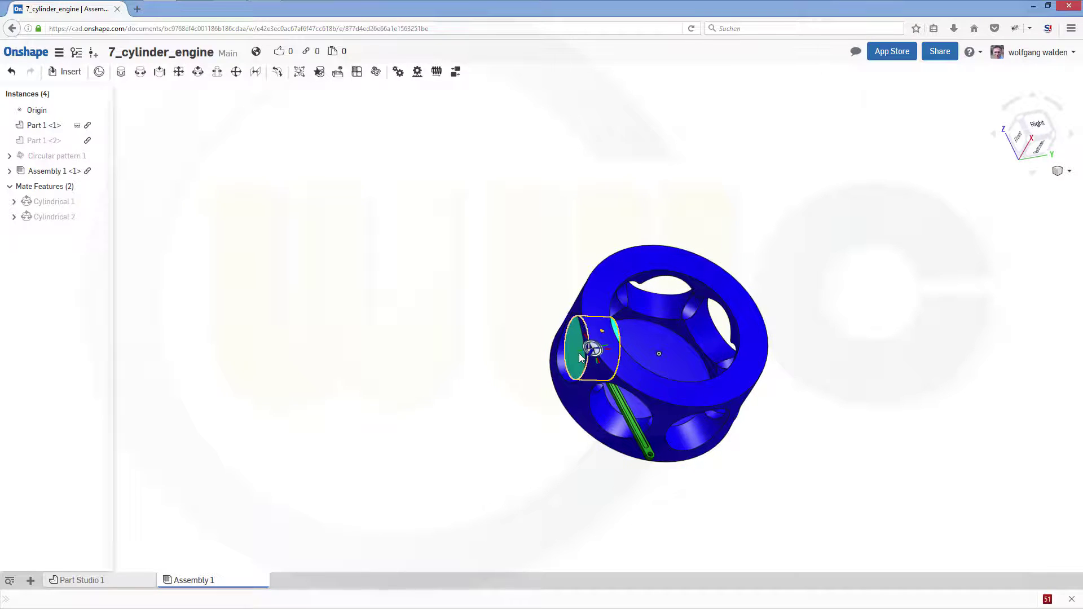
left_click_drag(575, 358, 494, 405)
right_click_drag(542, 400, 556, 448)
scroll(557, 448, "up", 3)
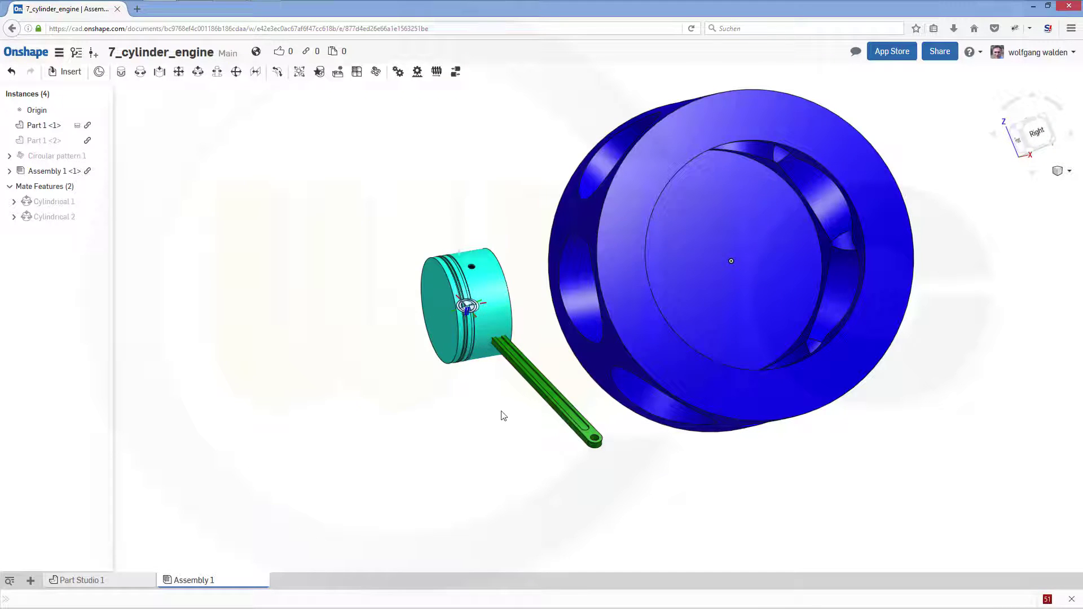
right_click_drag(503, 415, 508, 404)
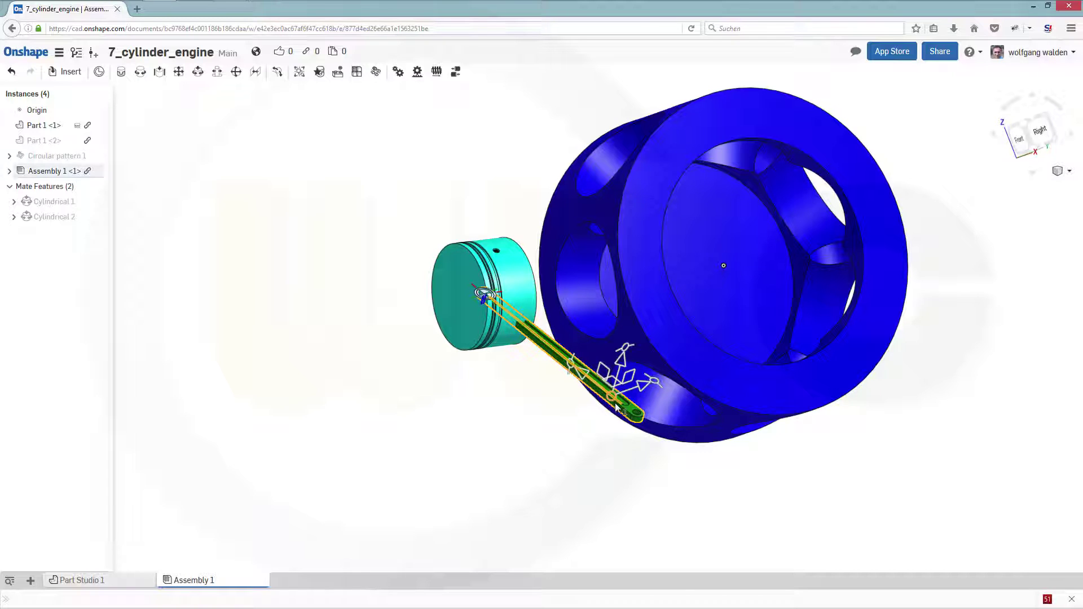
Rotate the connecting rod 70 degrees about the piston pin so it points through the bore into the crankcase.
left_click(612, 402)
right_click_drag(573, 455, 581, 471)
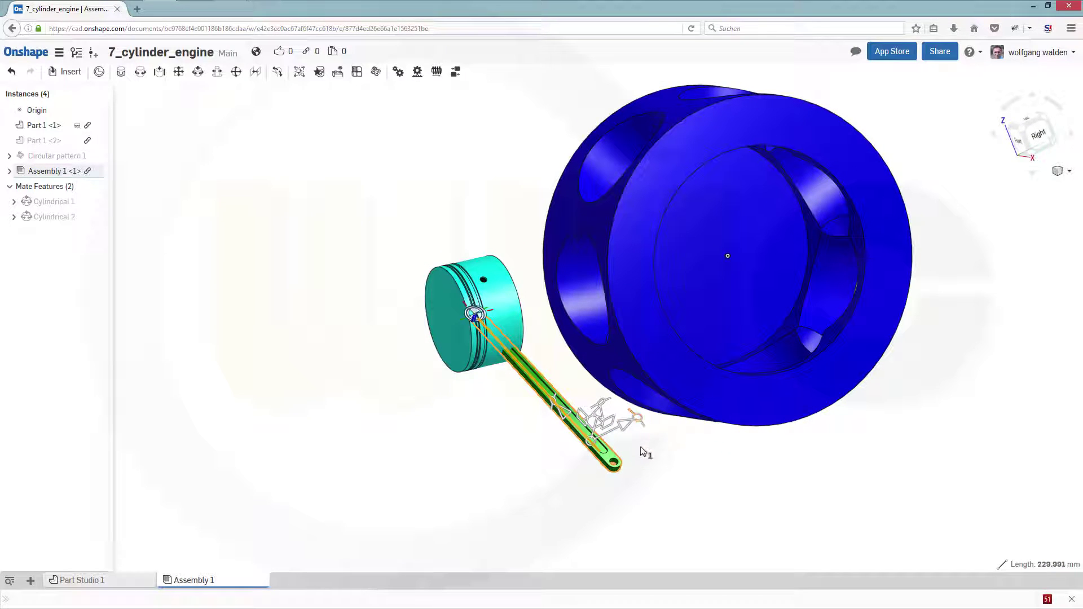
left_click_drag(638, 417, 407, 73)
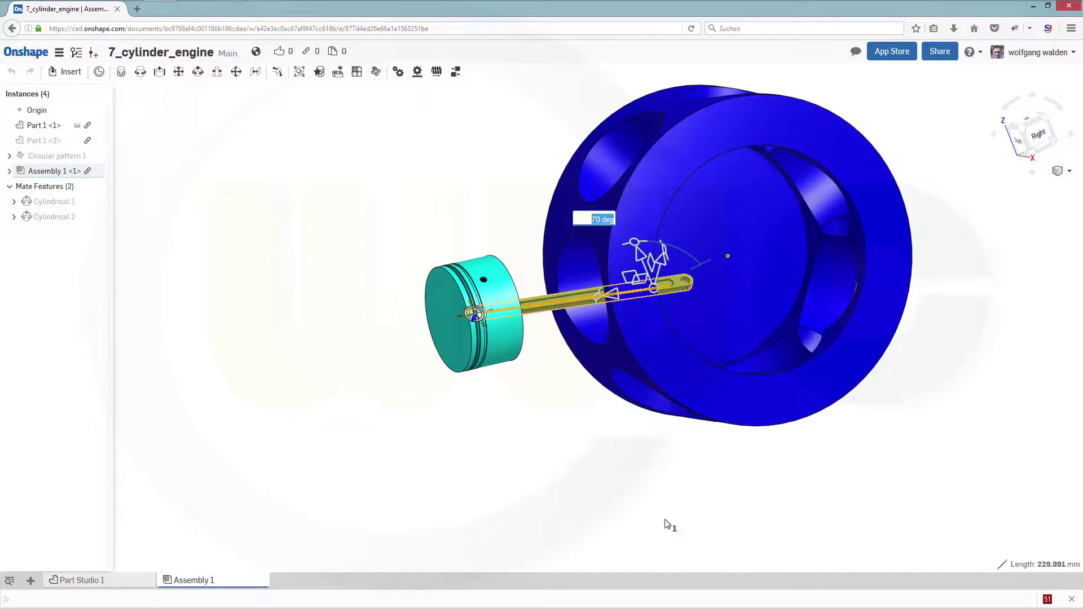
right_click_drag(670, 522, 664, 458)
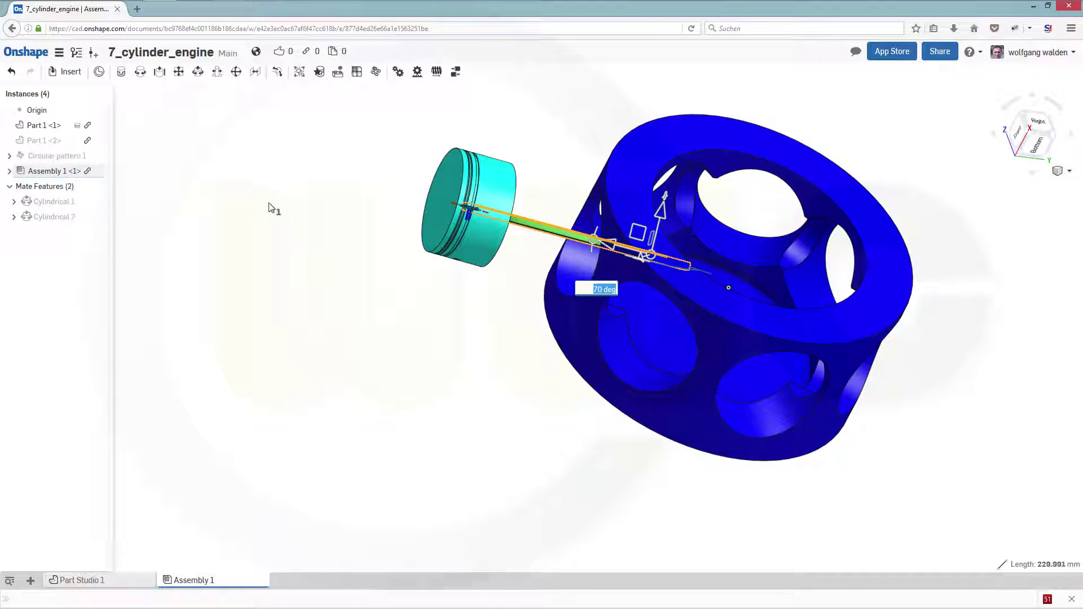
key("Escape")
Copy the piston subassembly and paste five more instances around the crankcase.
key("shift+4")
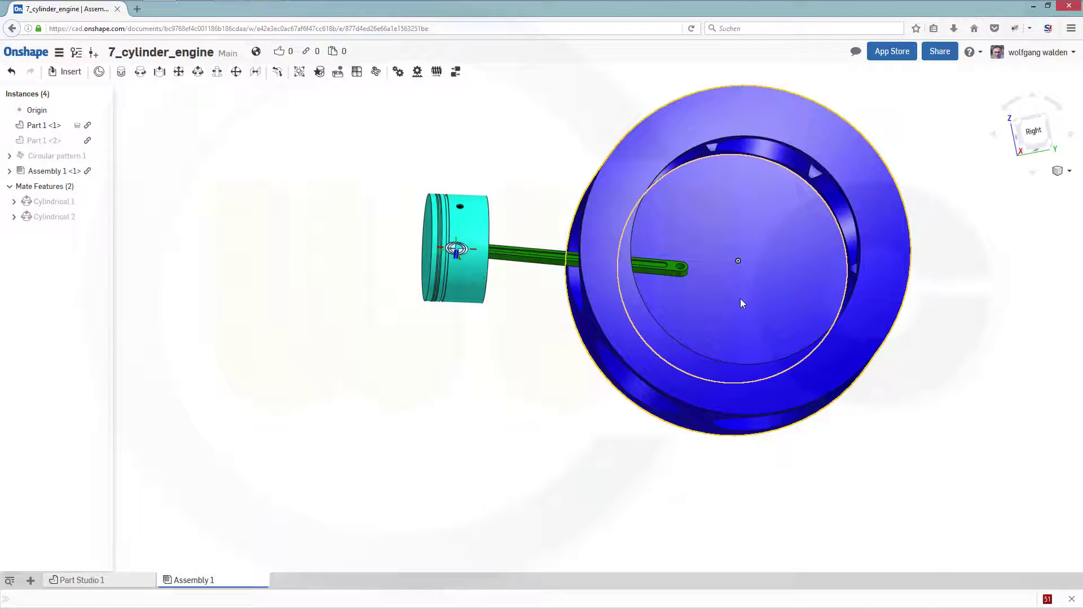
middle_click_drag(772, 301, 645, 371)
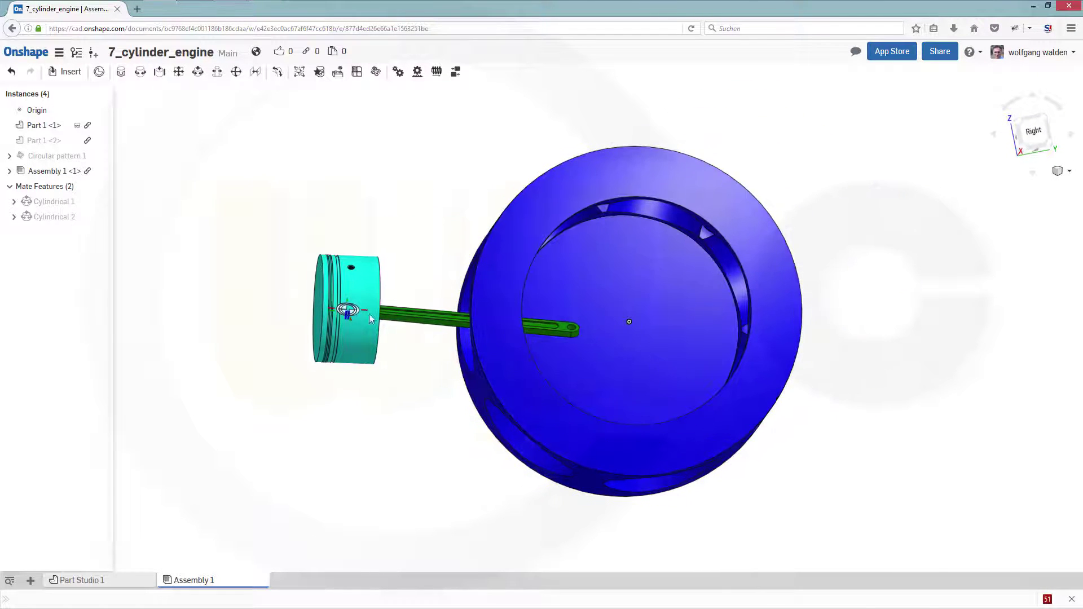
left_click(65, 174)
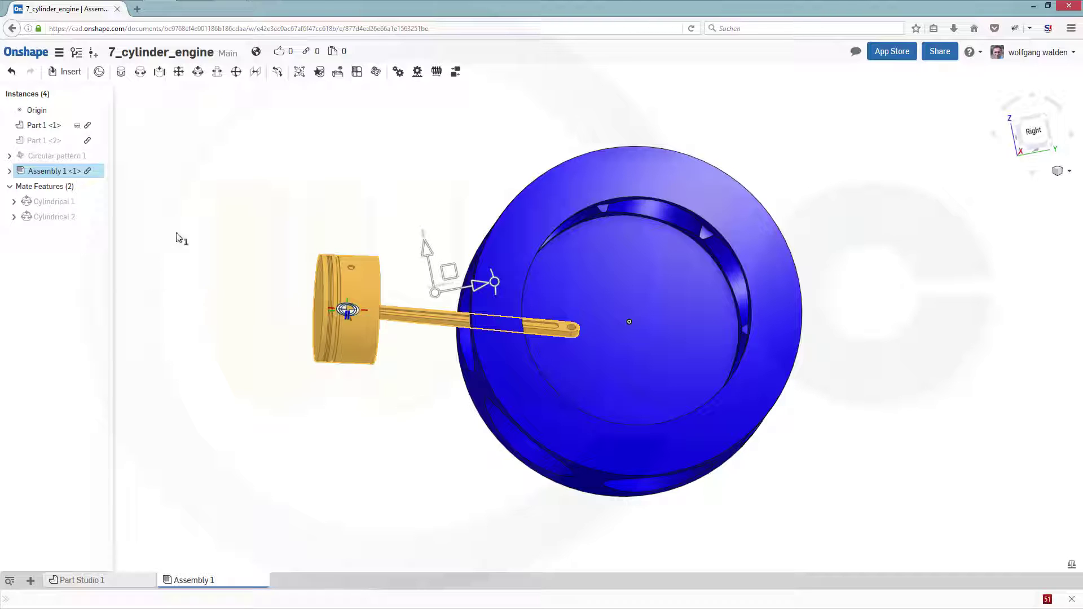
left_click(253, 186)
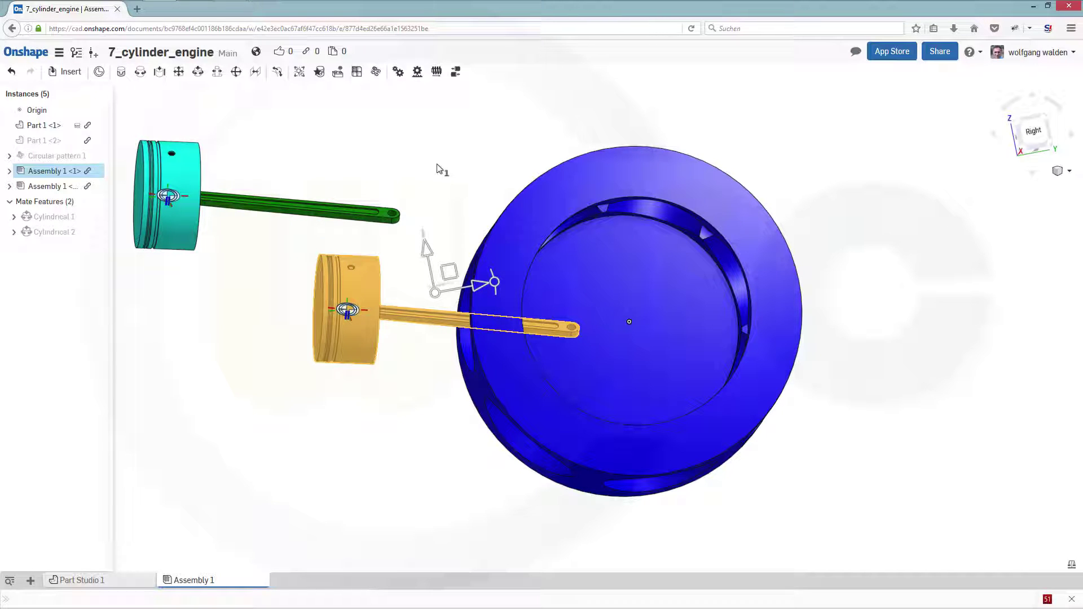
left_click(409, 174)
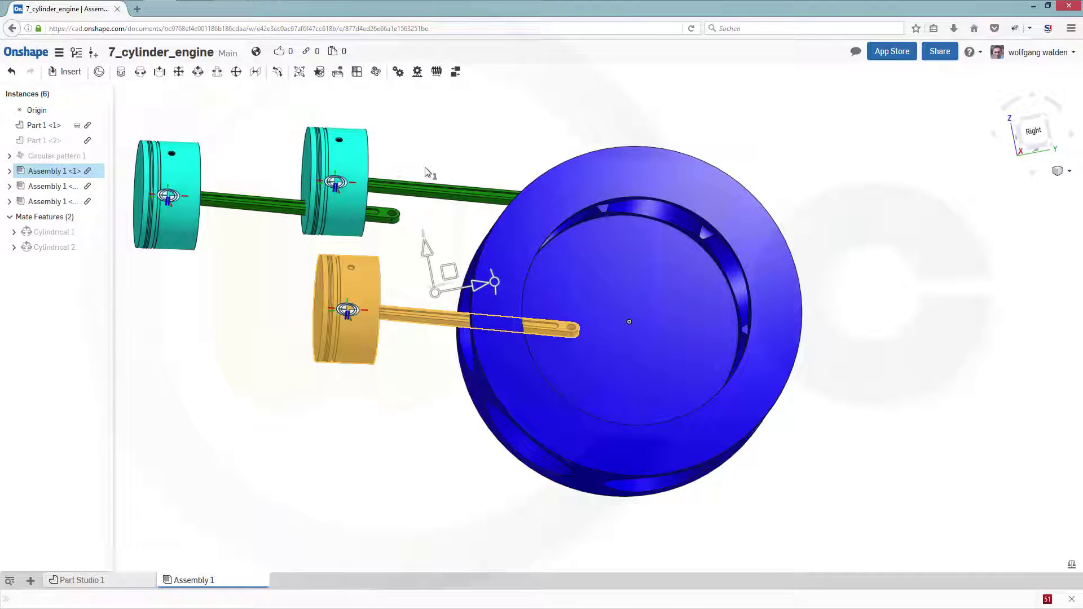
left_click(560, 124)
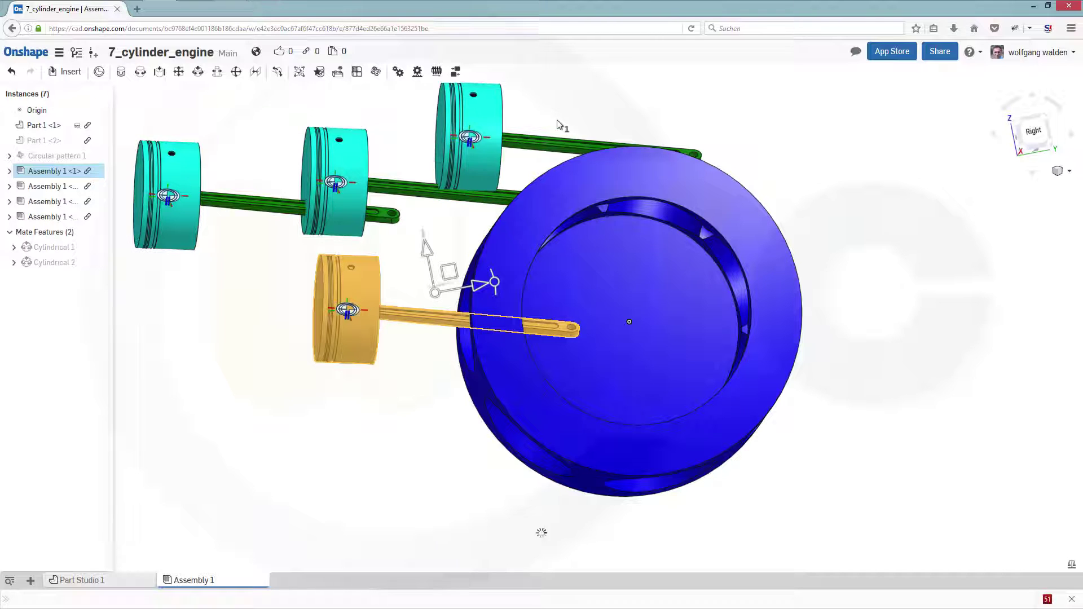
left_click(777, 156)
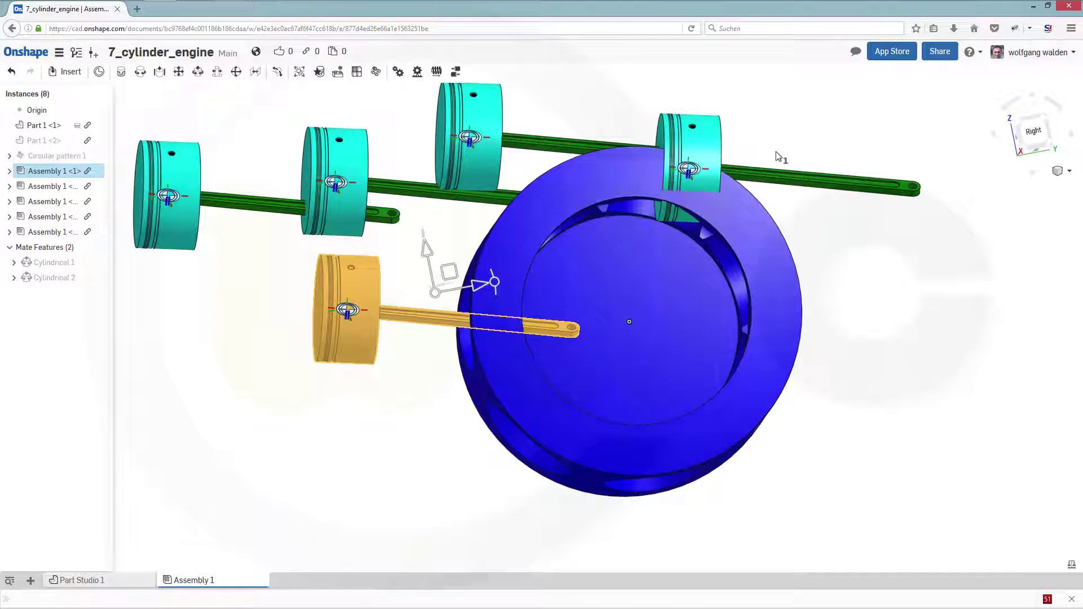
left_click(908, 315)
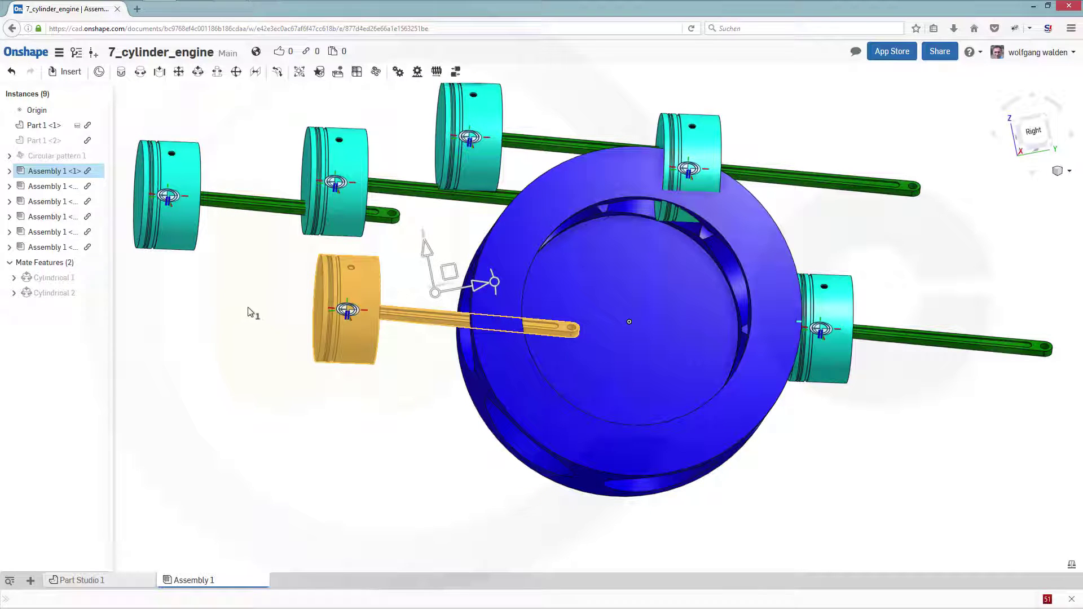
left_click(255, 345)
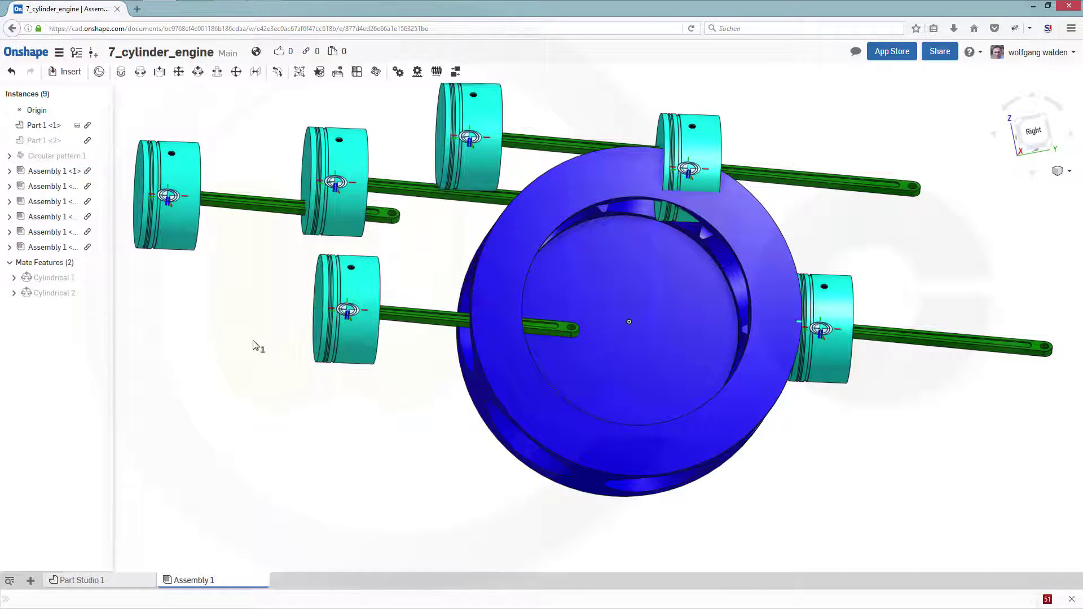
Move a free piston copy beside an empty crankcase bore and add a cylindrical mate between them with the piston crown facing outward.
right_click_drag(575, 479, 600, 461)
left_click_drag(195, 226, 380, 455)
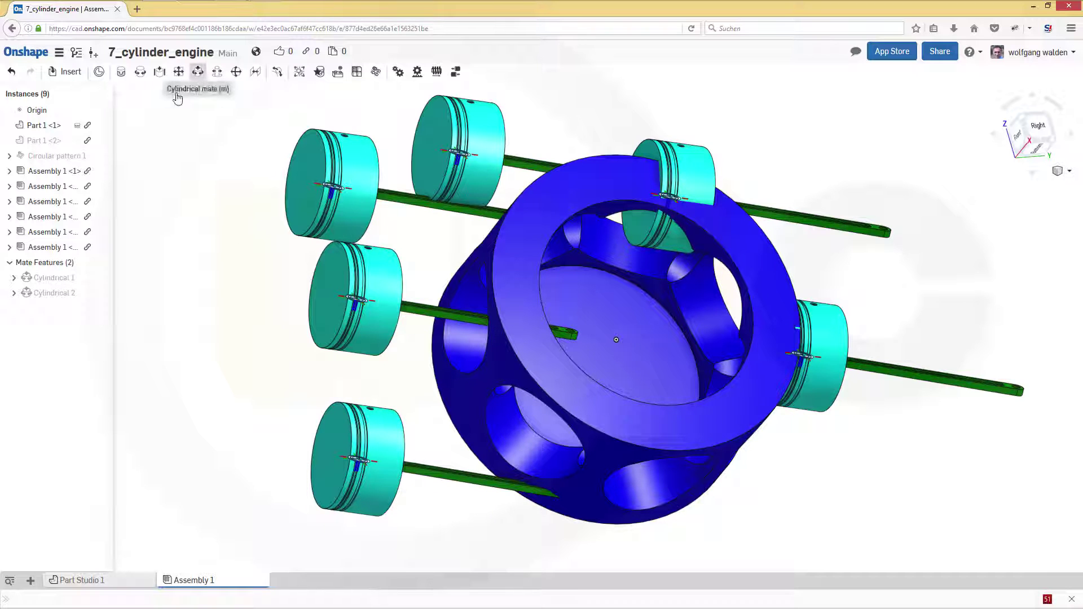
left_click(197, 72)
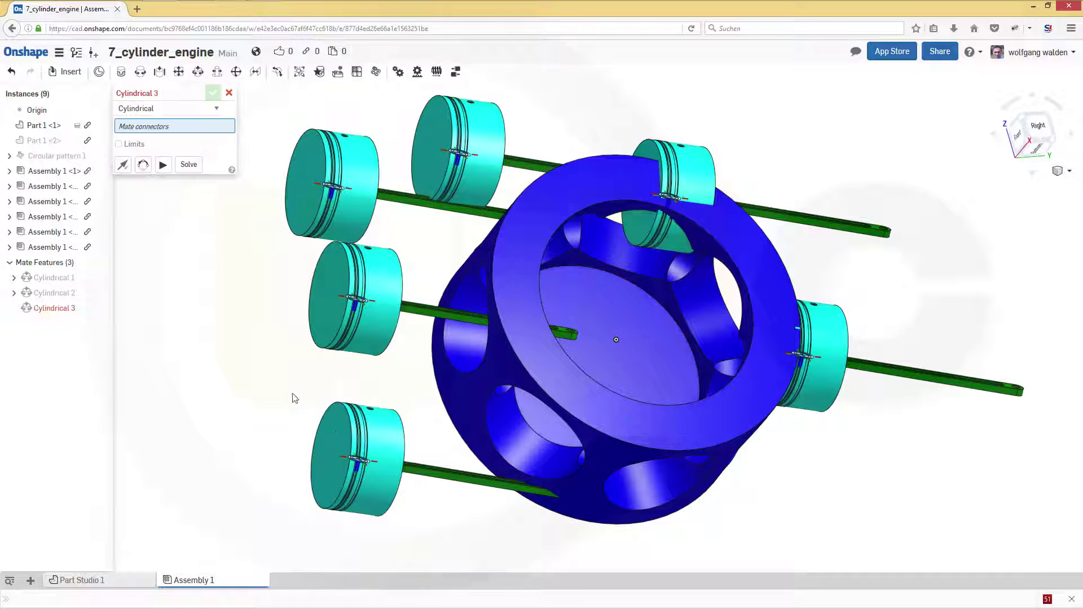
left_click(391, 455)
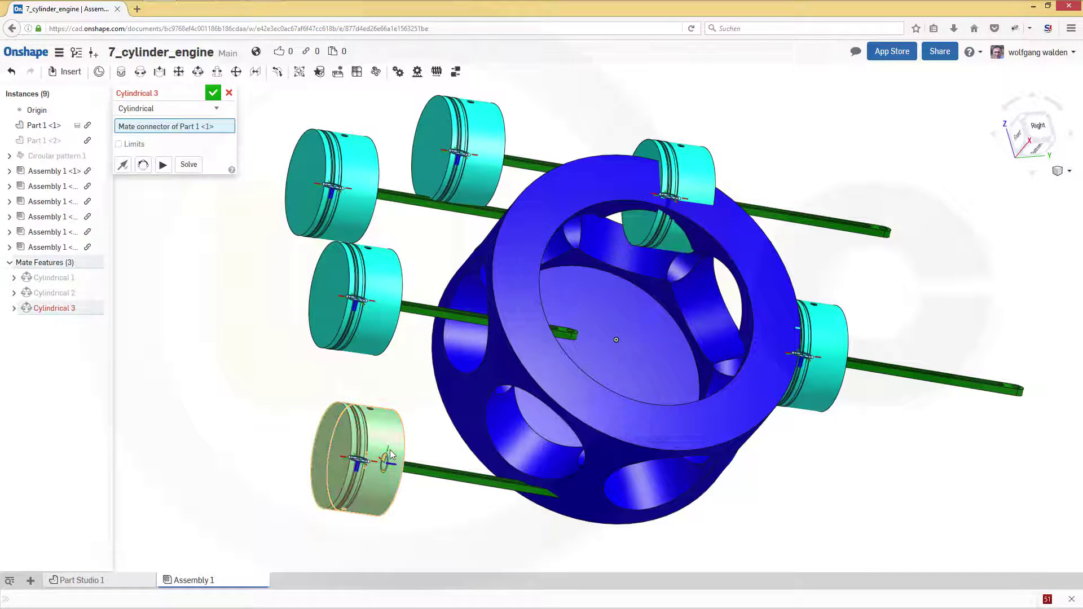
left_click(528, 459)
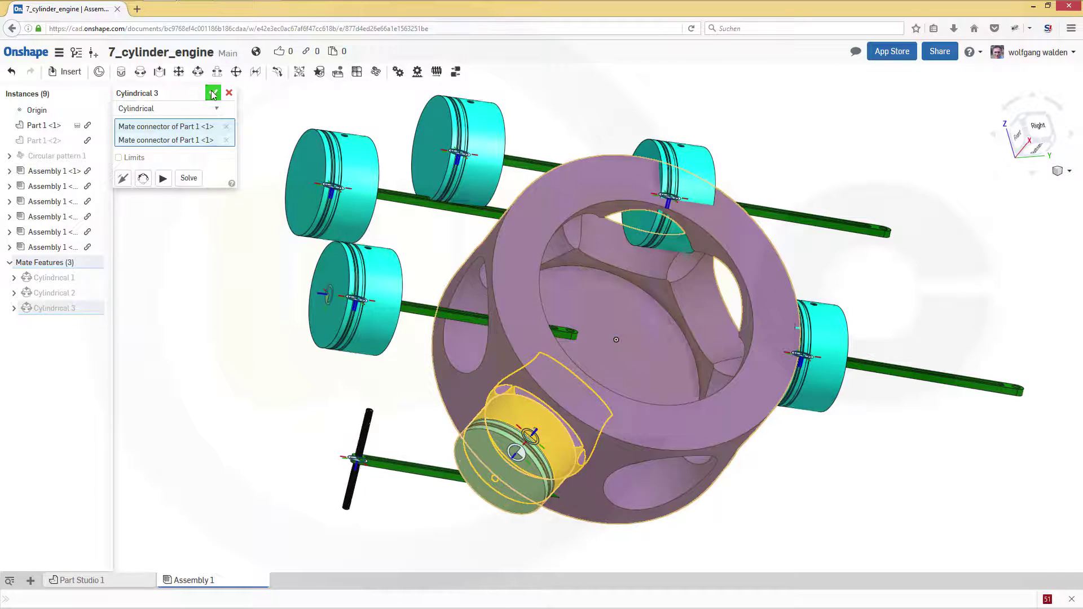
key("Return")
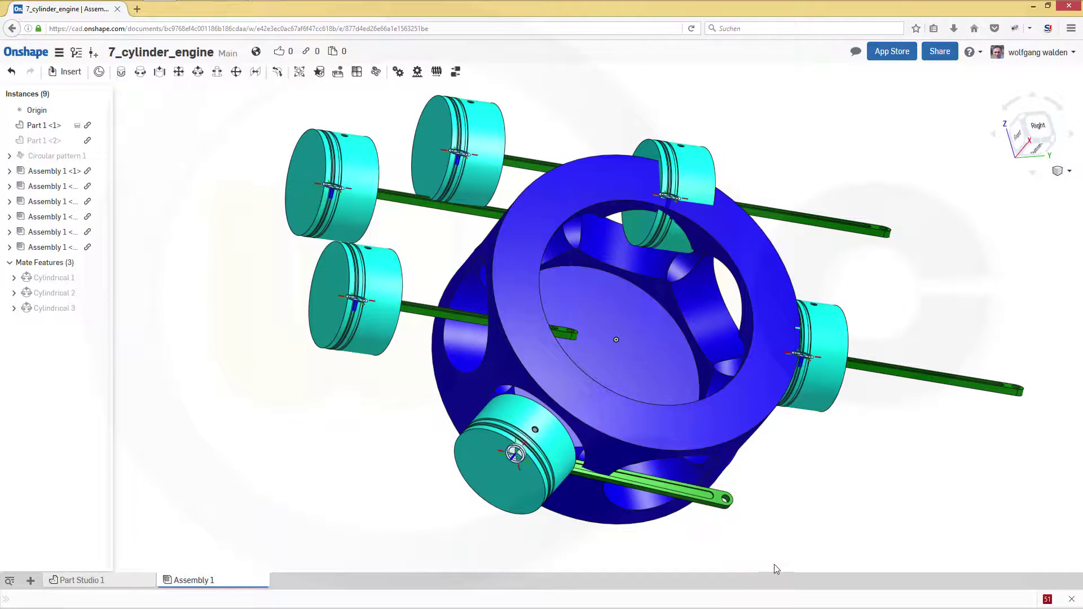
Mate another piston copy to the neighbouring bore with a flipped cylindrical mate, and slide the mated piston clear of the crankcase.
mouse_move(774, 571)
right_mouse_down()
mouse_move(716, 537)
mouse_move(760, 565)
right_mouse_up()
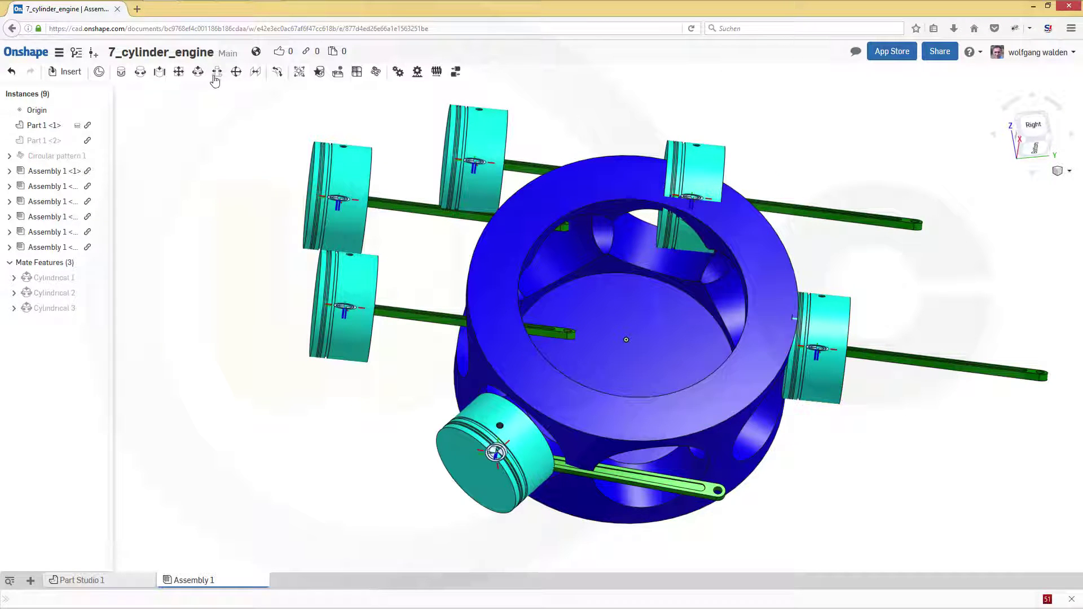
left_click(198, 71)
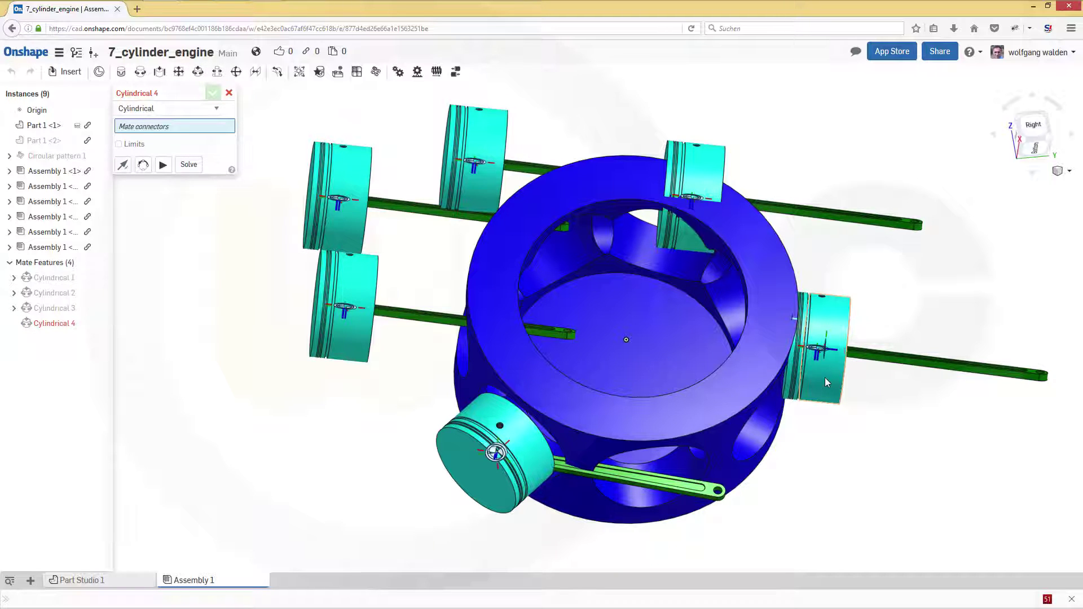
left_click(644, 501)
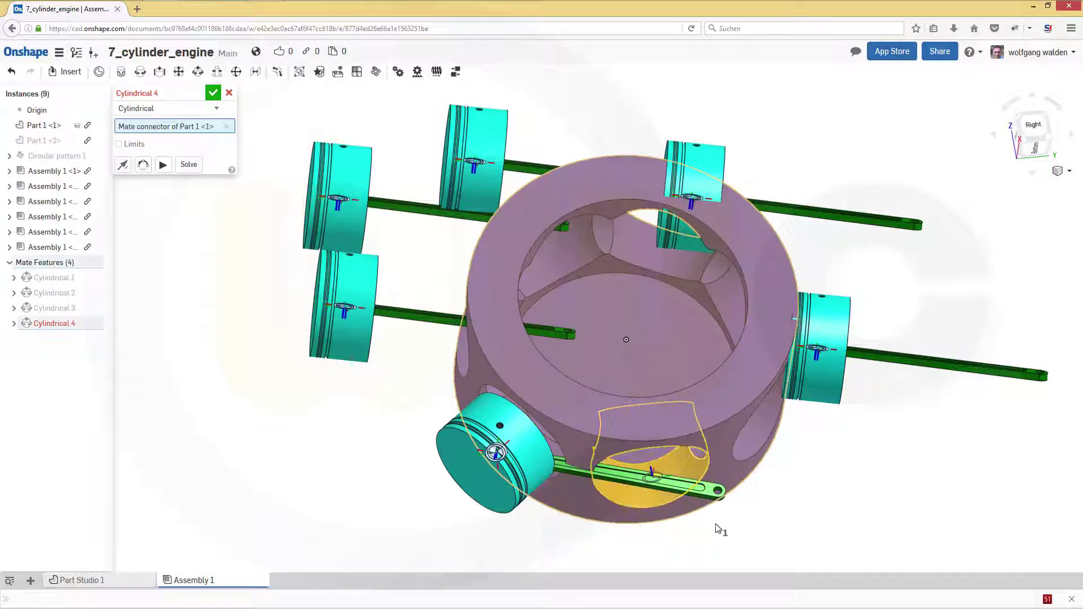
left_click(819, 377)
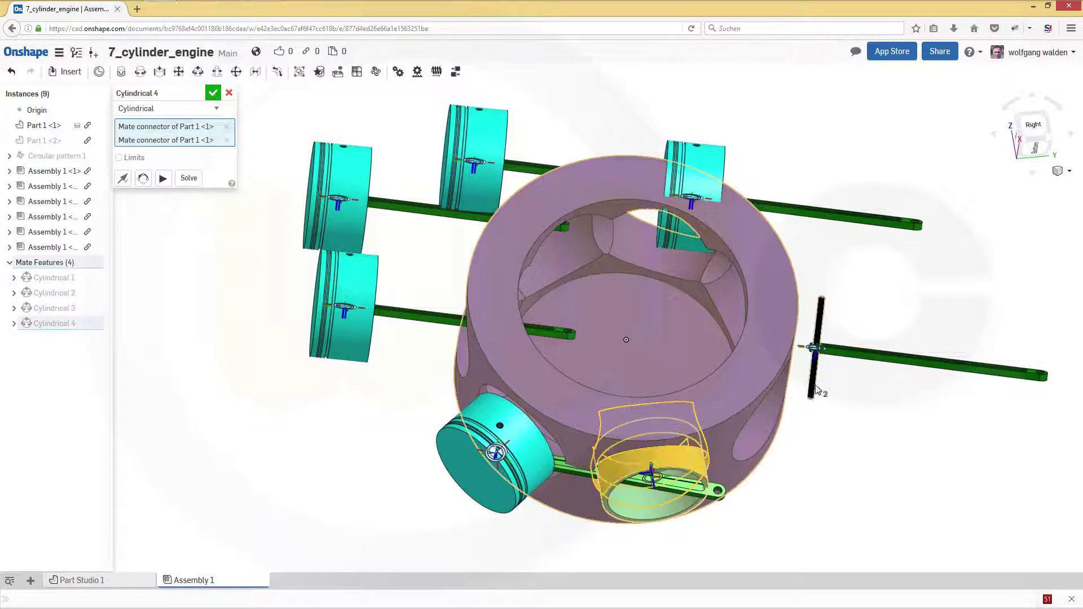
left_click(124, 178)
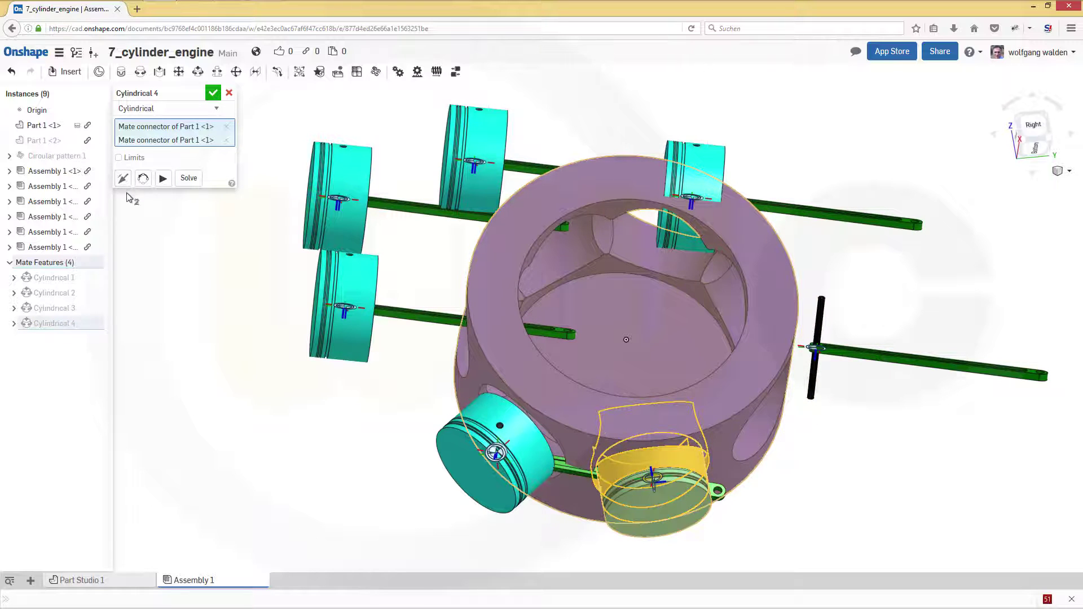
left_click(214, 94)
right_click_drag(805, 525, 713, 496)
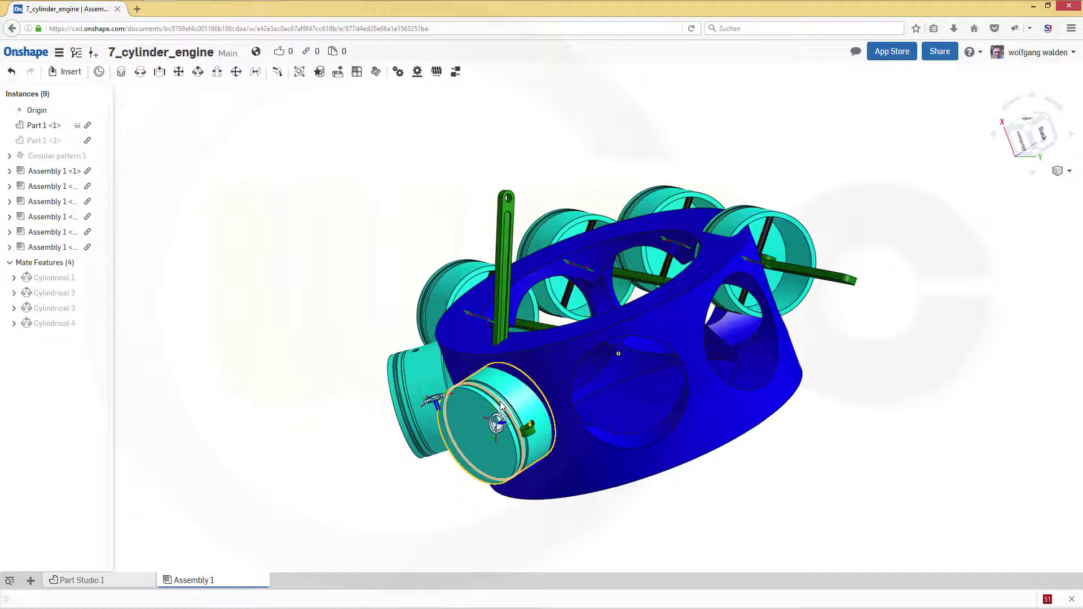
left_click_drag(501, 405, 387, 383)
Add a cylindrical mate between the next free piston's outer surface and the adjacent empty bore, flipping its axis so the crown faces outward.
right_click_drag(711, 429, 581, 306)
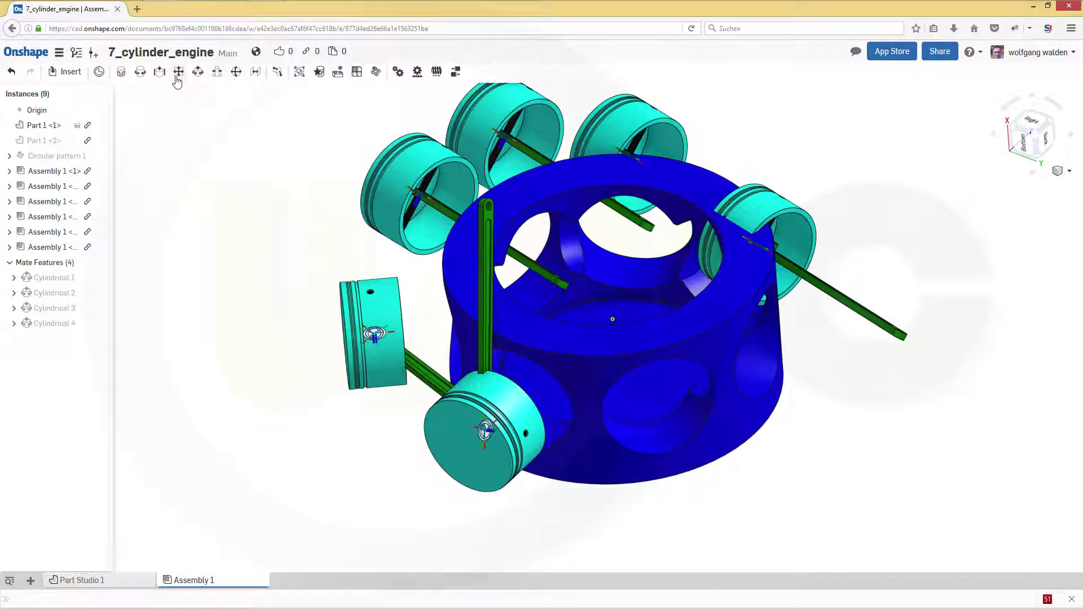
left_click(195, 76)
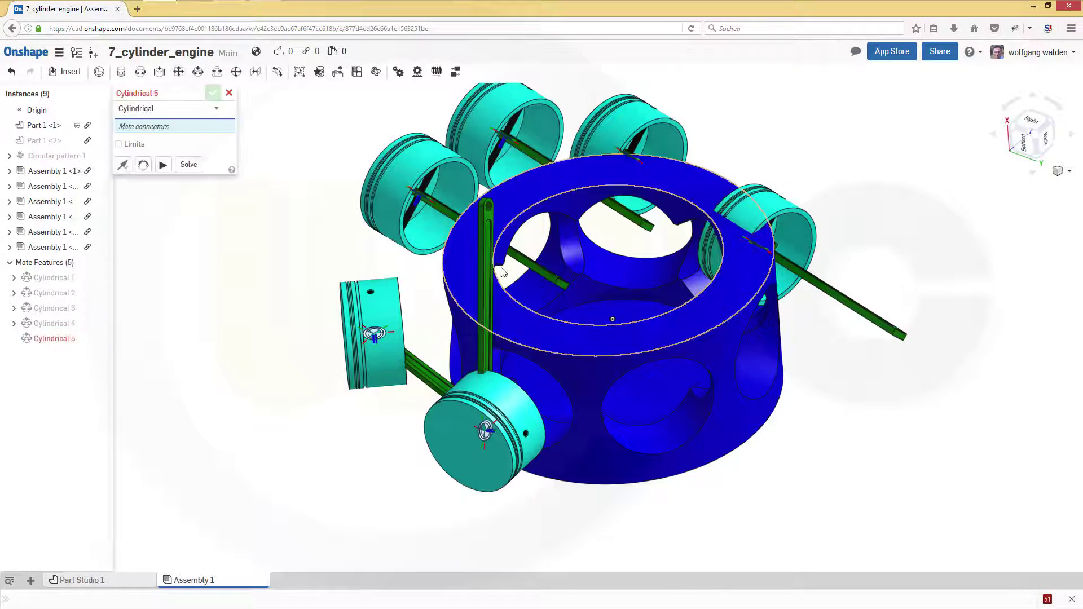
right_click_drag(725, 455, 716, 474)
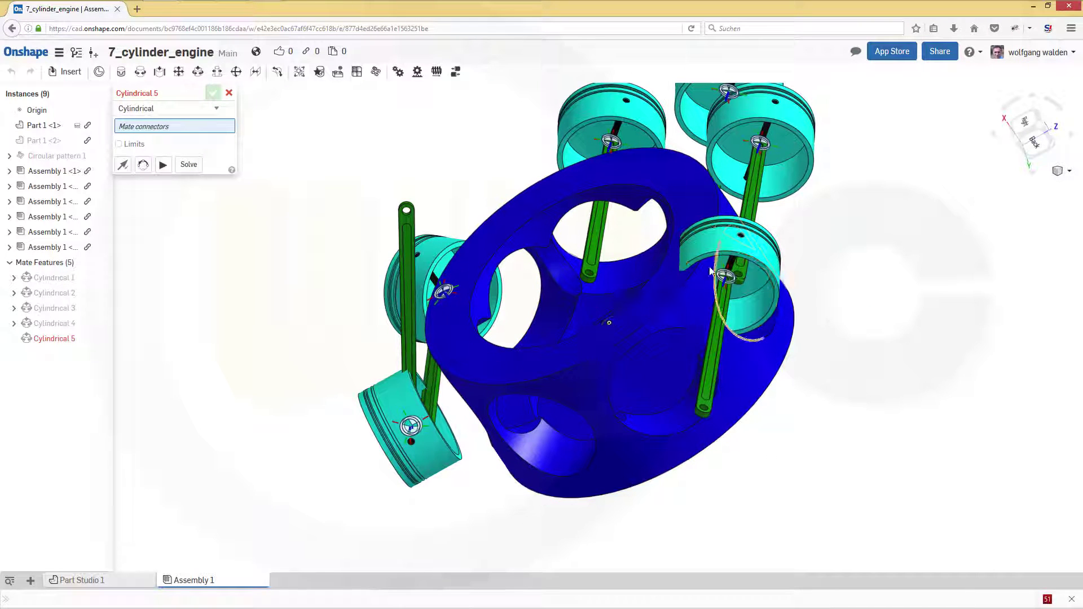
left_click(719, 243)
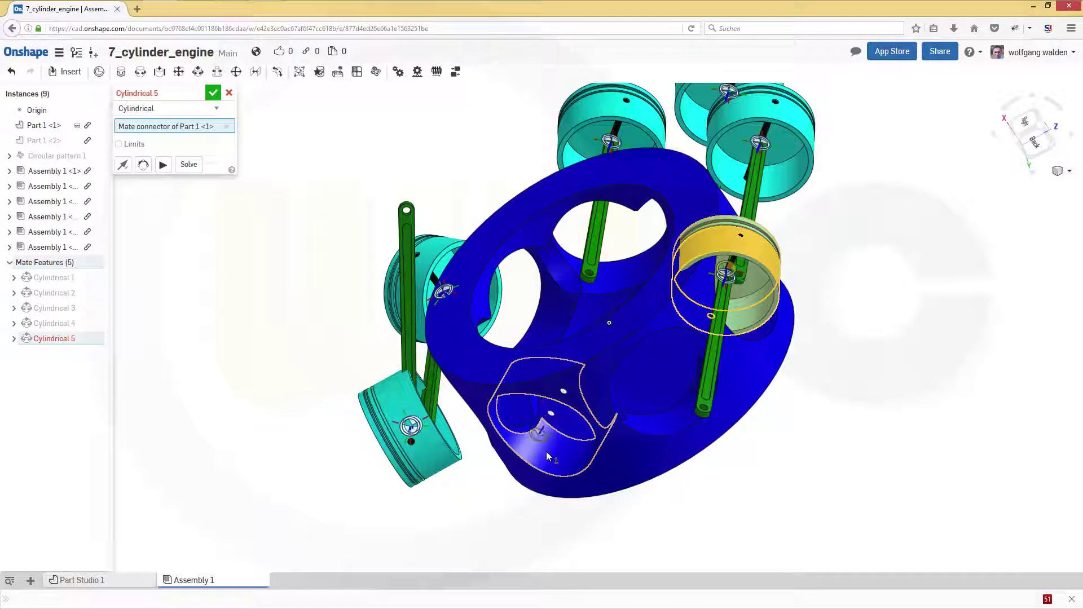
left_click(546, 451)
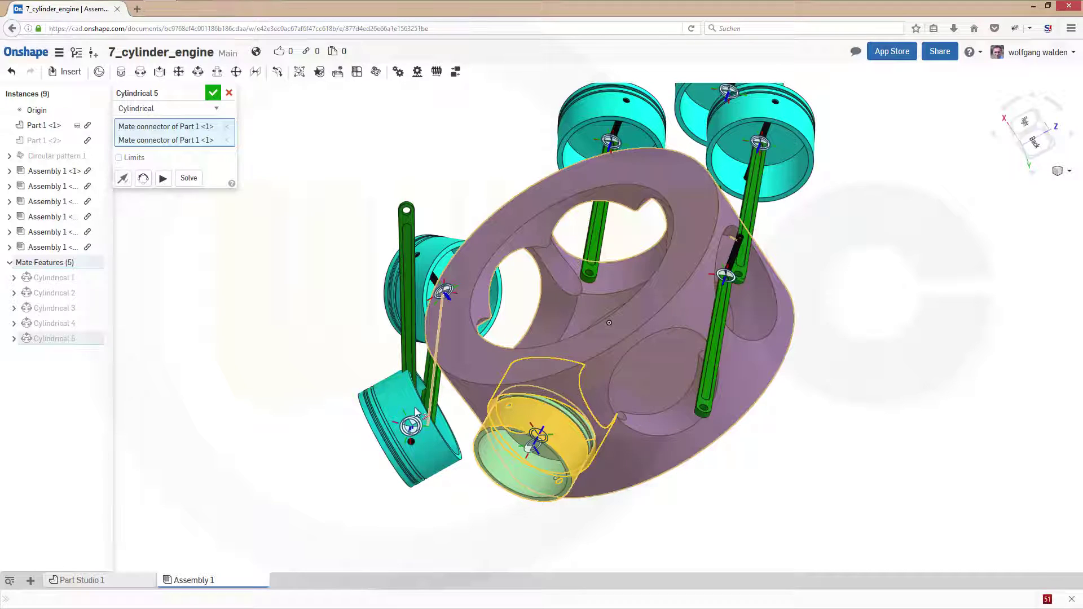
left_click(122, 178)
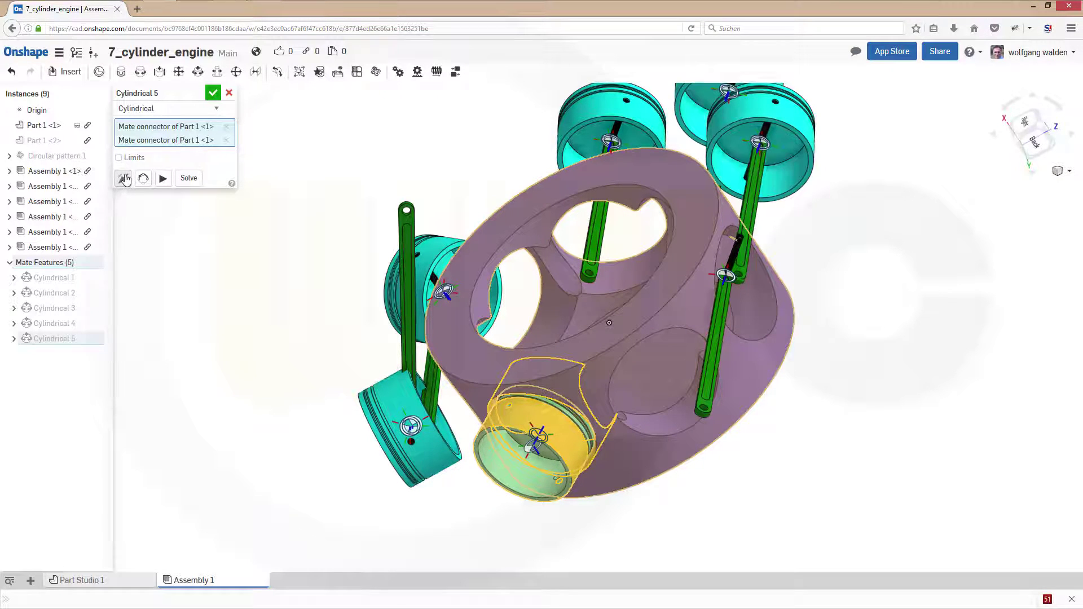
left_click(213, 93)
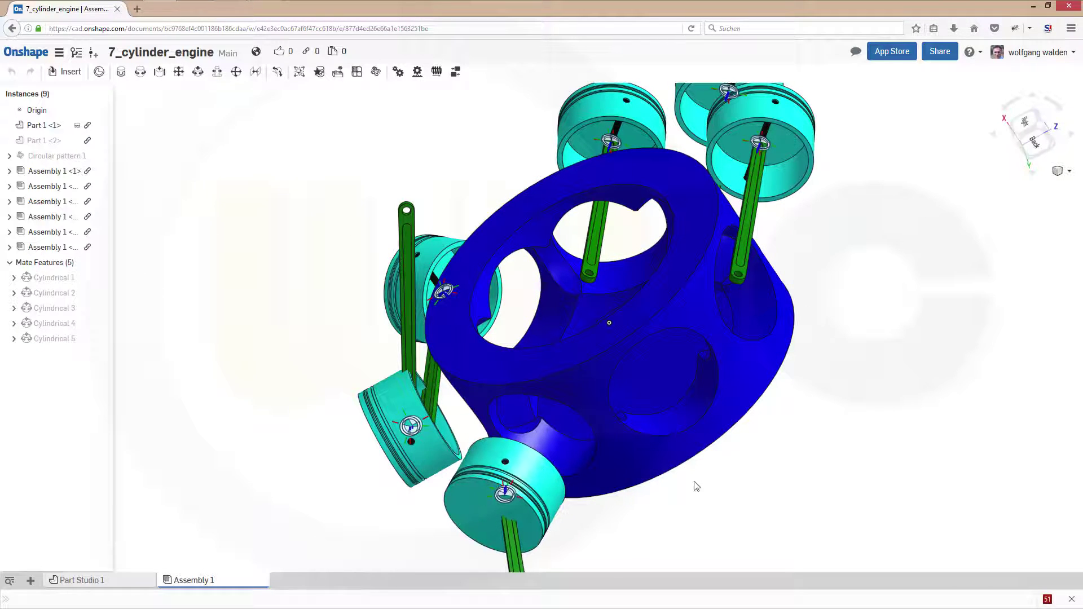
Mate a fifth piston copy cylindrically to the next empty bore, crown outward, and pull it out along the bore axis.
right_click_drag(696, 483, 787, 399)
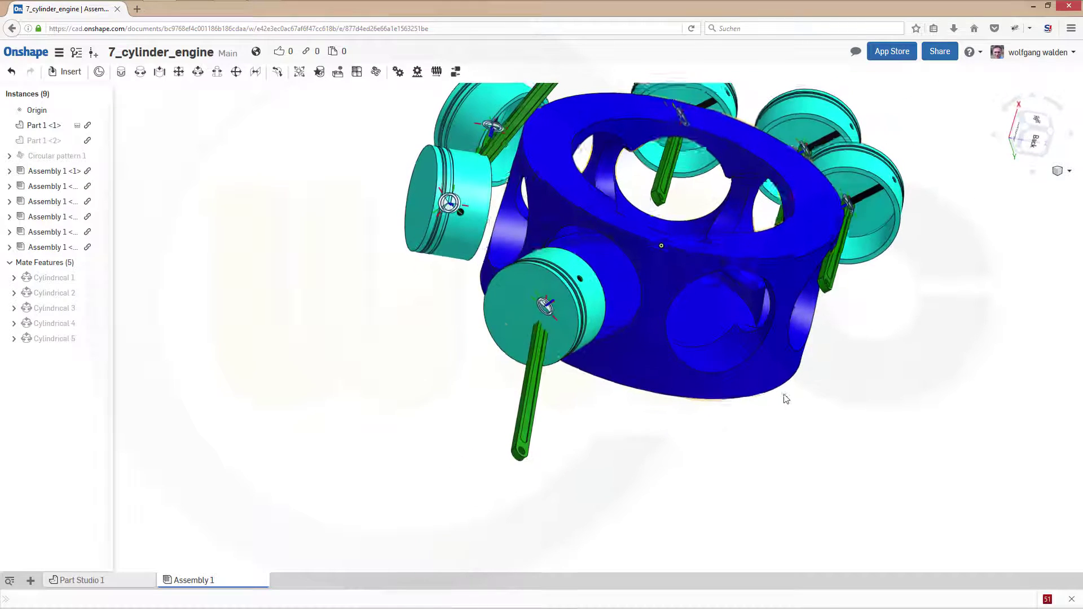
left_click(198, 73)
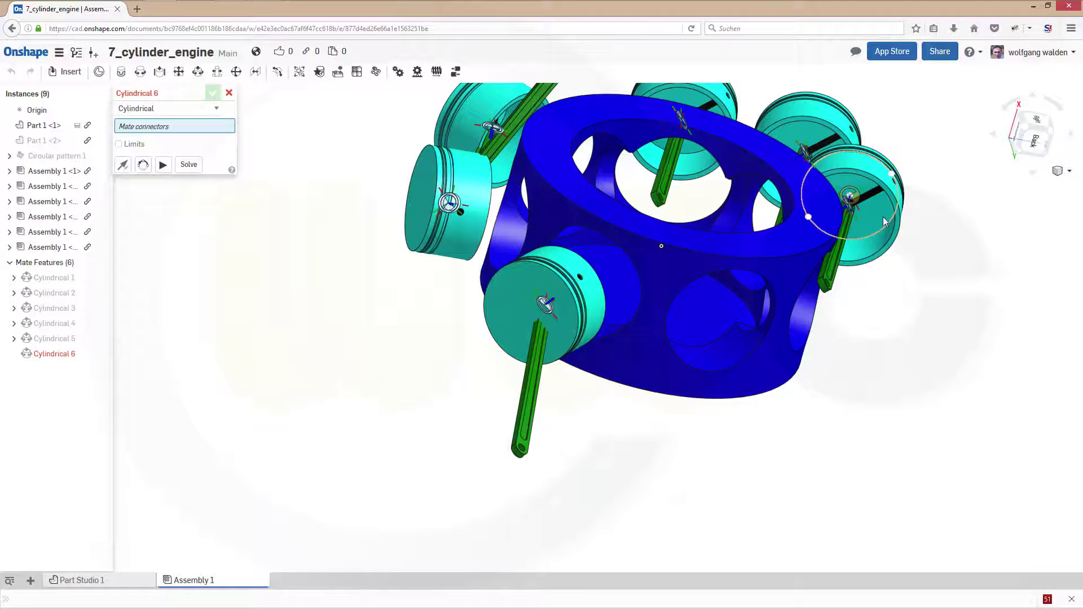
left_click(859, 158)
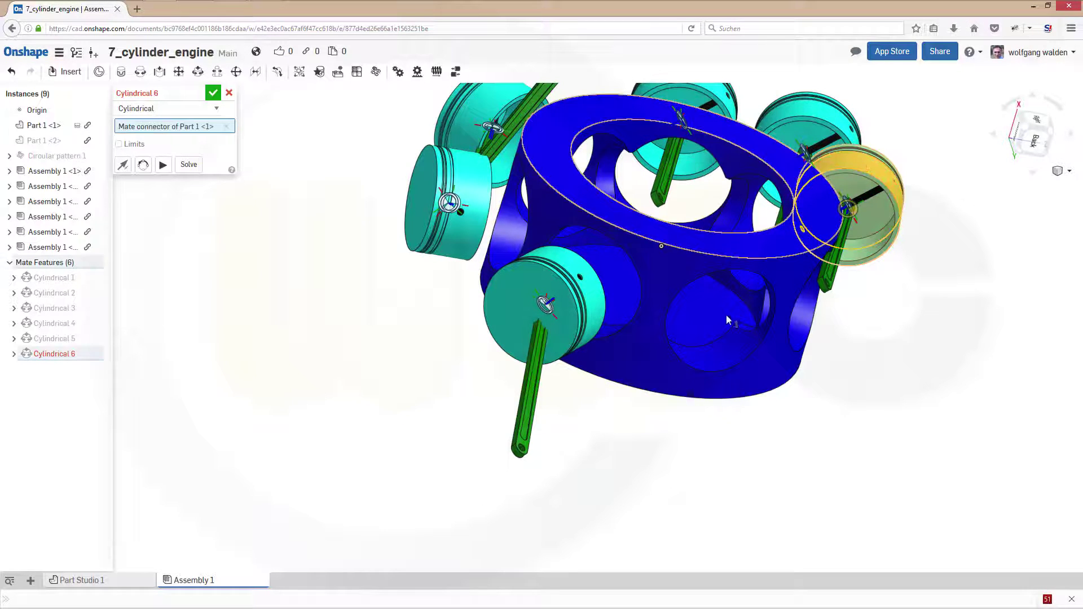
left_click(714, 364)
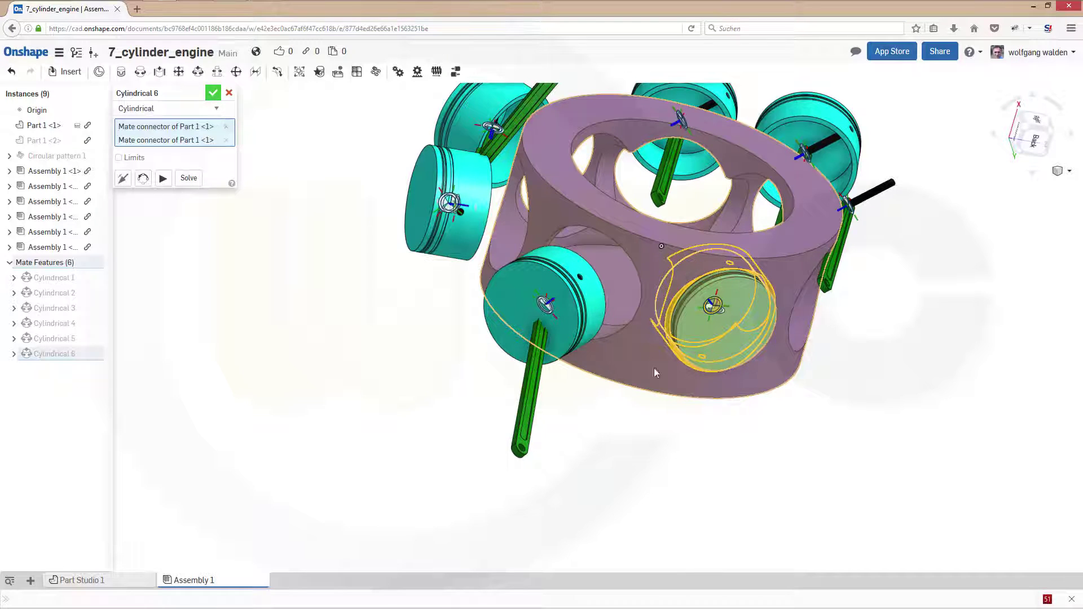
key("Return")
left_click_drag(731, 341, 733, 406)
Add one more cylindrical mate between a remaining free piston and an open bore, and slide that piston outward off the crankcase.
right_click_drag(907, 339, 767, 317)
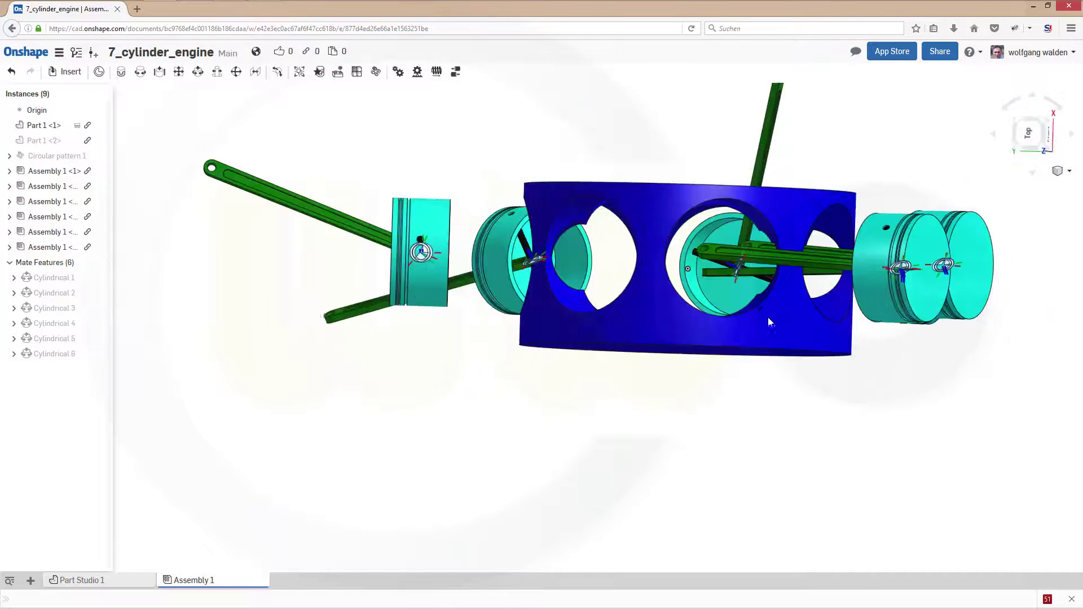
key("shift+7")
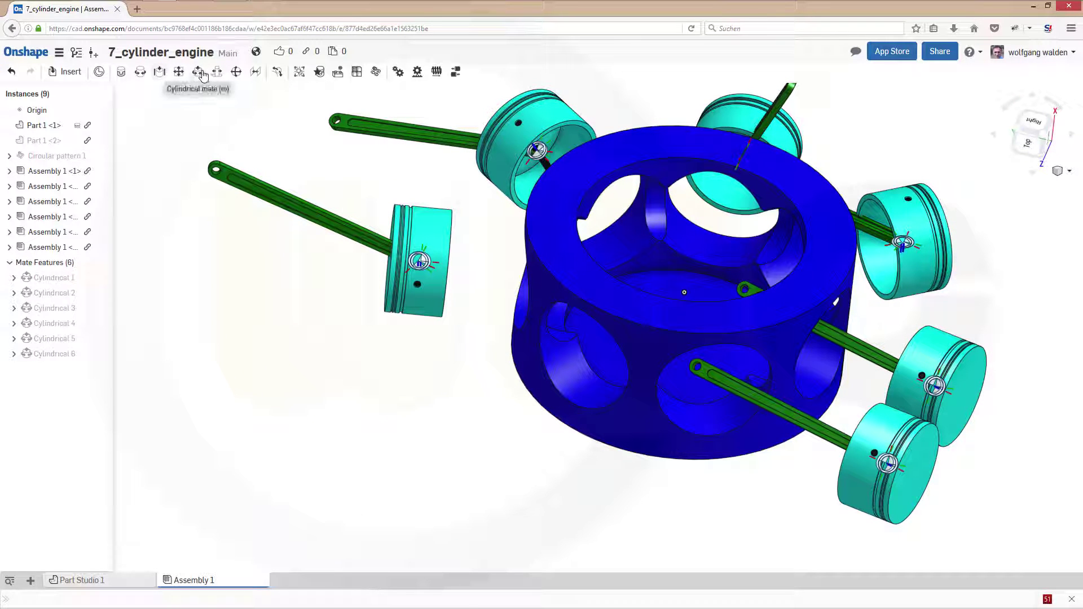
key("m")
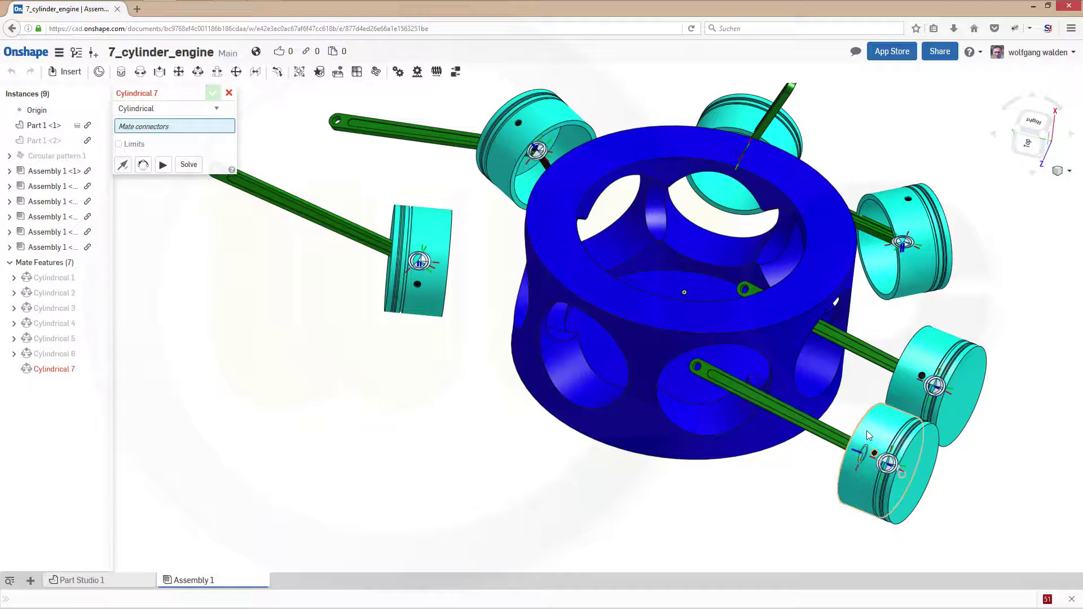
left_click(872, 434)
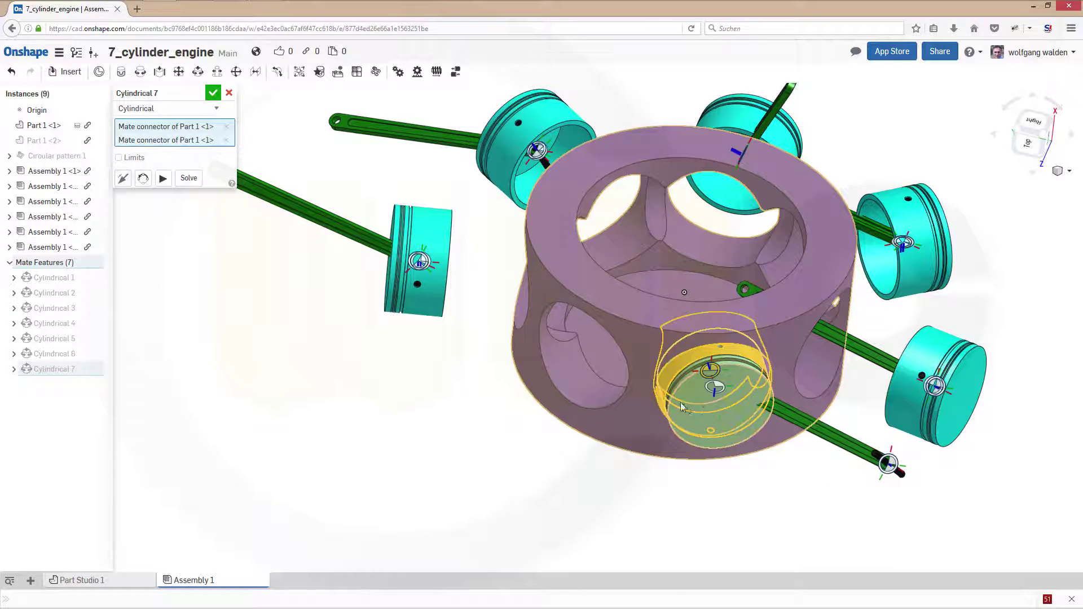
left_click(213, 94)
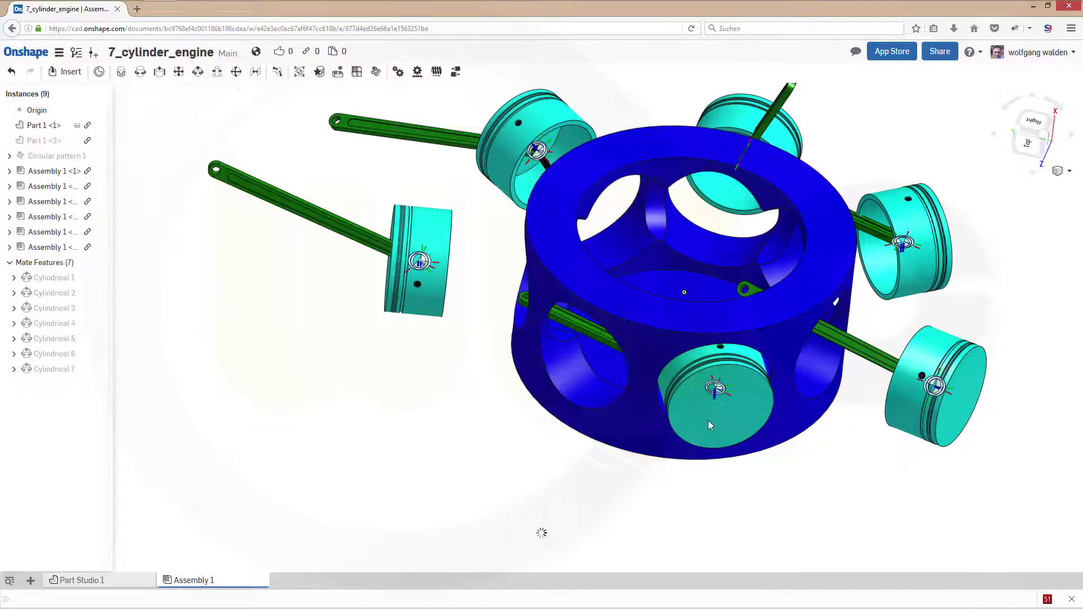
left_click_drag(709, 420, 722, 498)
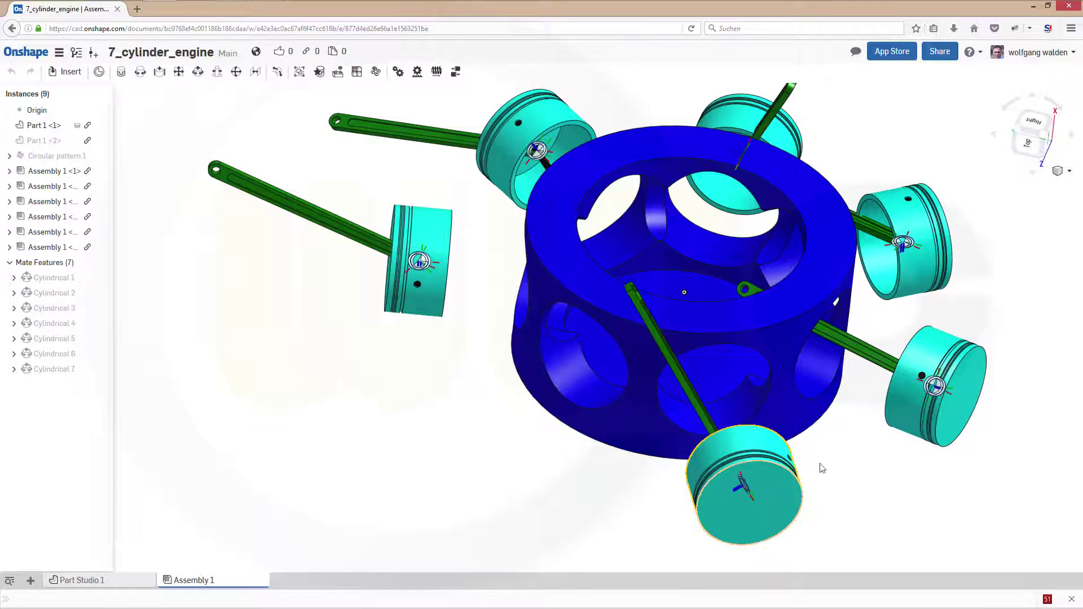
Shift the piston beside the newly mated one farther outward along its bore axis, turning it slightly about that axis.
right_click_drag(861, 423, 1001, 278)
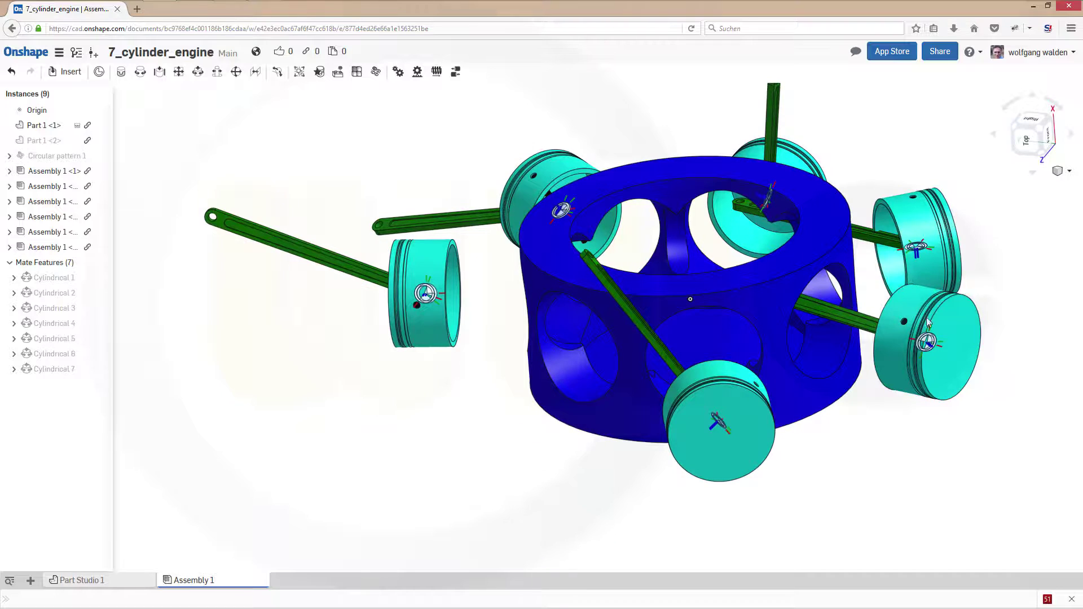
right_click_drag(928, 321, 878, 474)
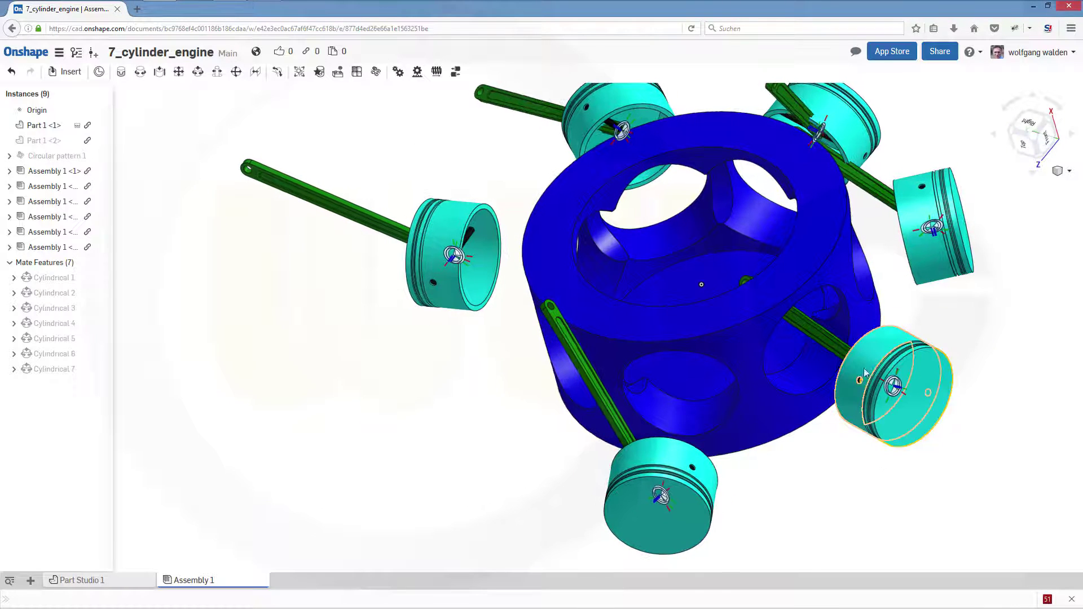
left_click_drag(866, 373, 485, 385)
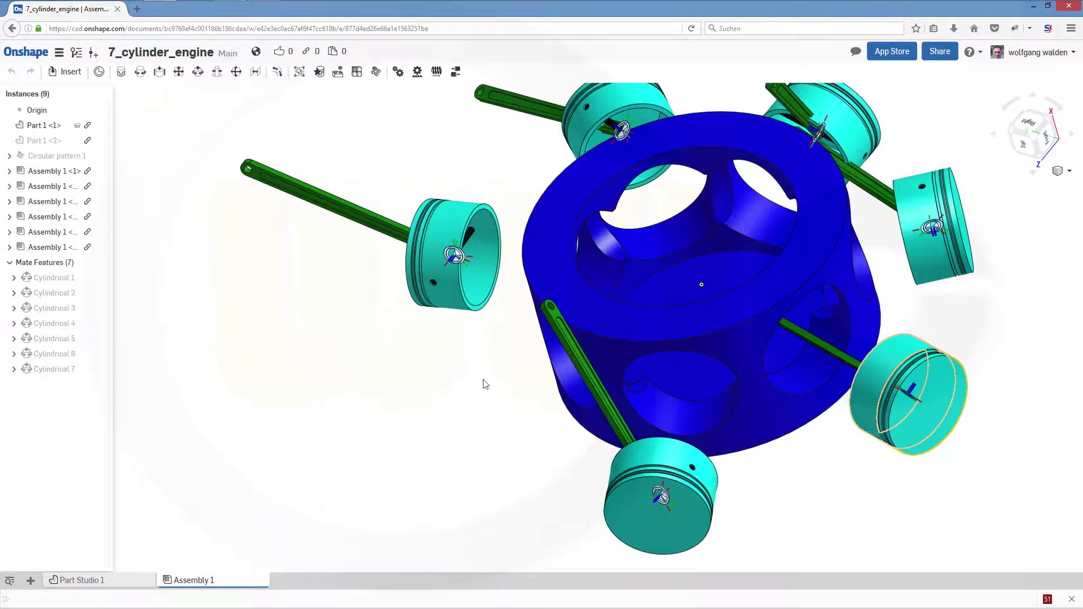
Turn the free-standing piston whose connecting rod points away from the crankcase about its bore axis to reorient its pin.
right_click_drag(485, 384, 473, 360)
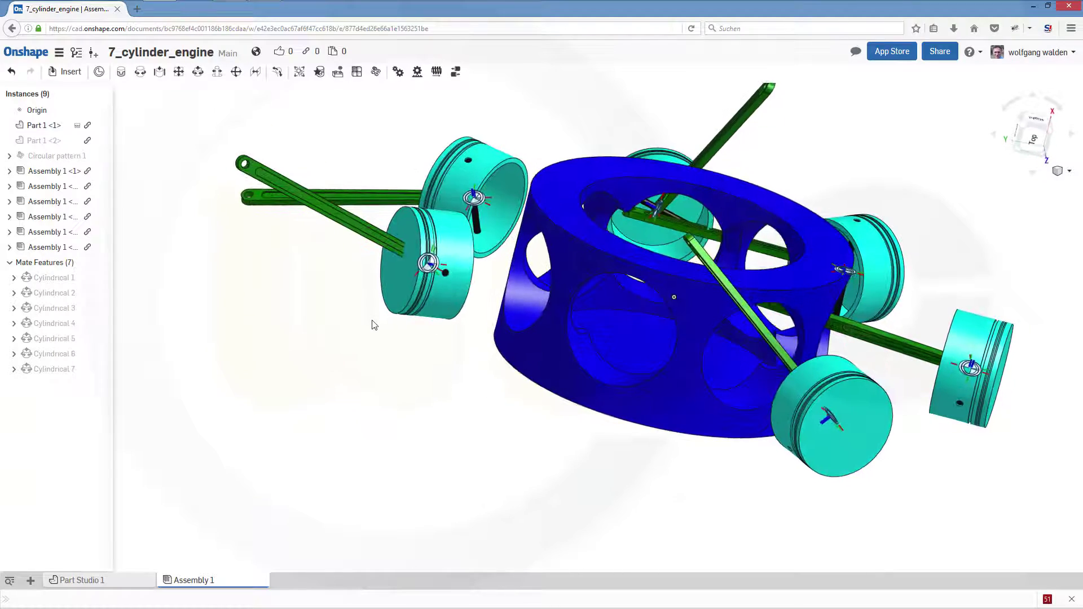
right_click_drag(378, 324, 318, 256)
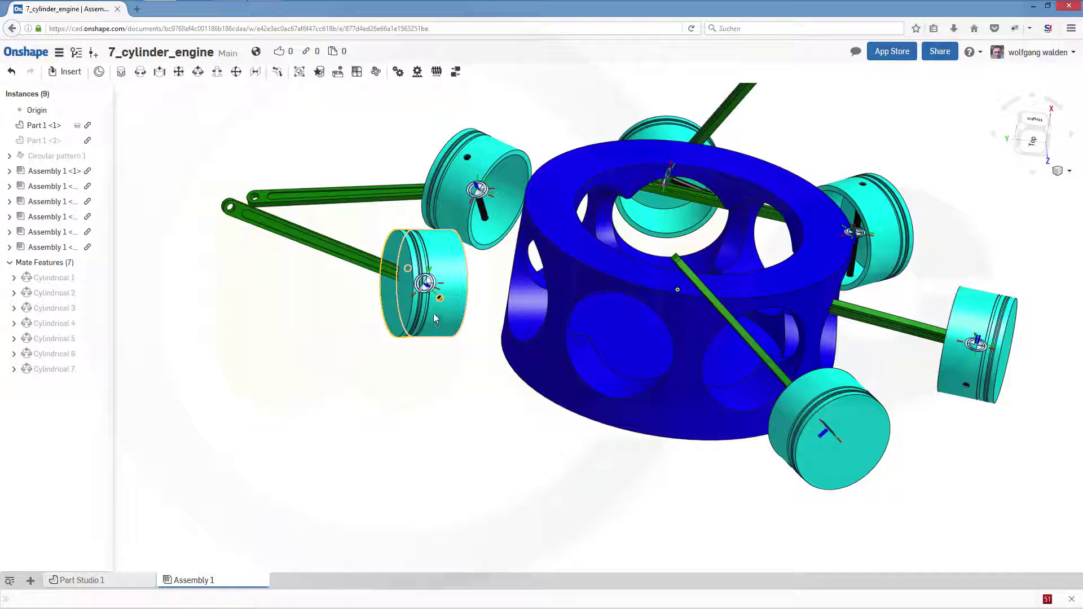
left_click_drag(441, 324, 430, 283)
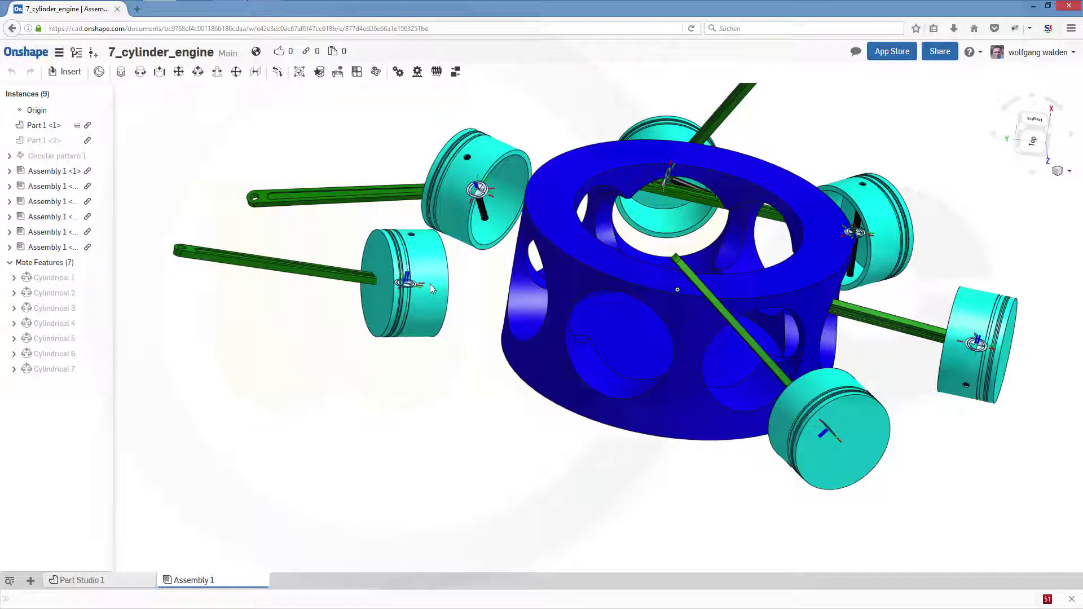
Swing that piston's connecting rod by about 155 degrees around its pin so it reaches through the bore into the crankcase.
left_click(257, 264)
key("n")
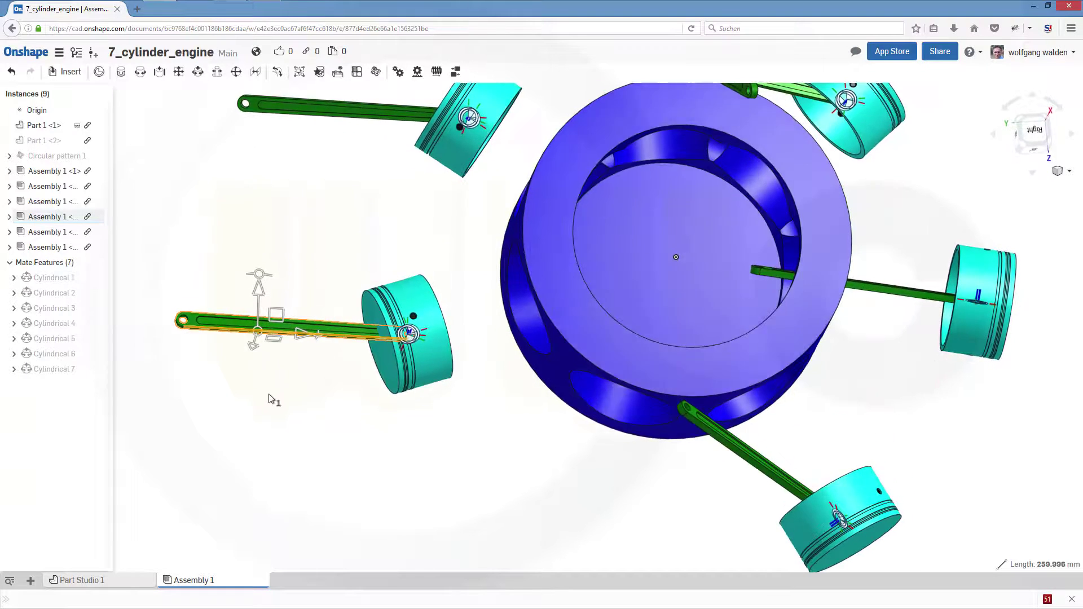
right_click_drag(262, 416, 284, 363)
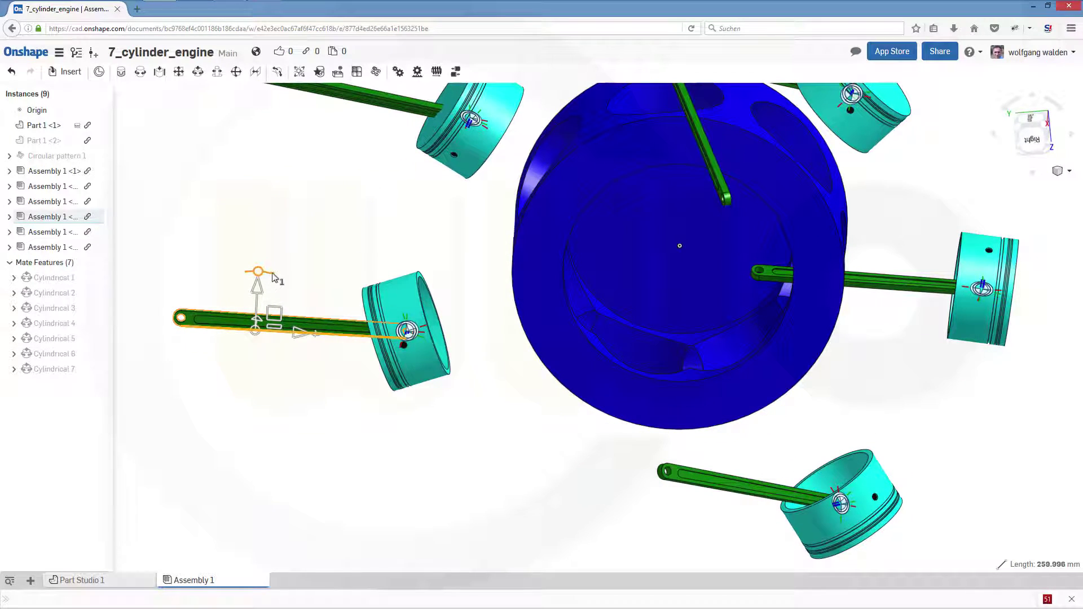
left_click_drag(273, 277, 630, 490)
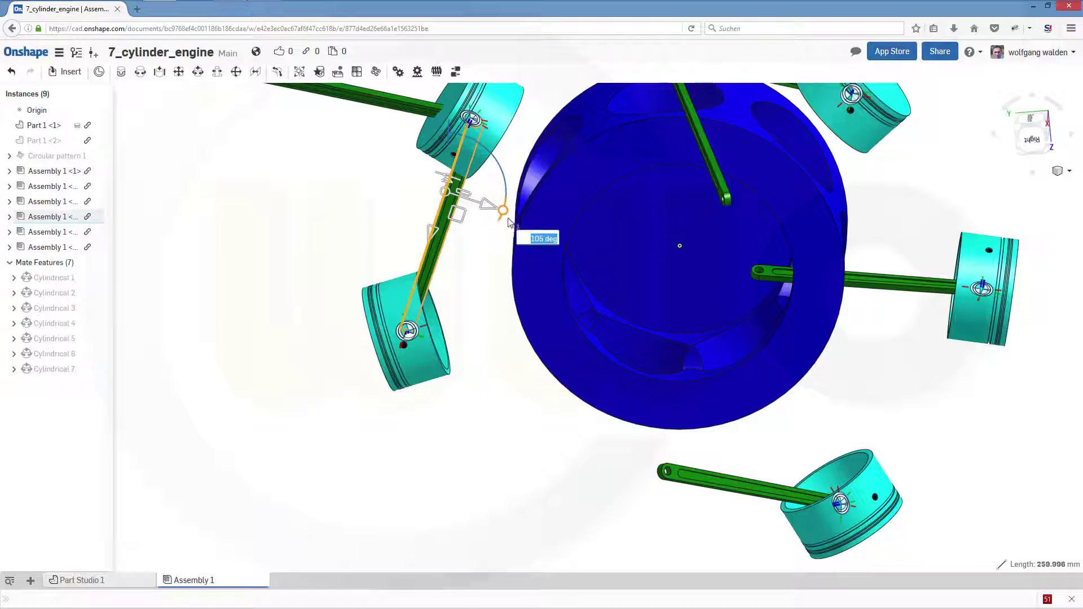
left_click_drag(524, 306, 556, 395)
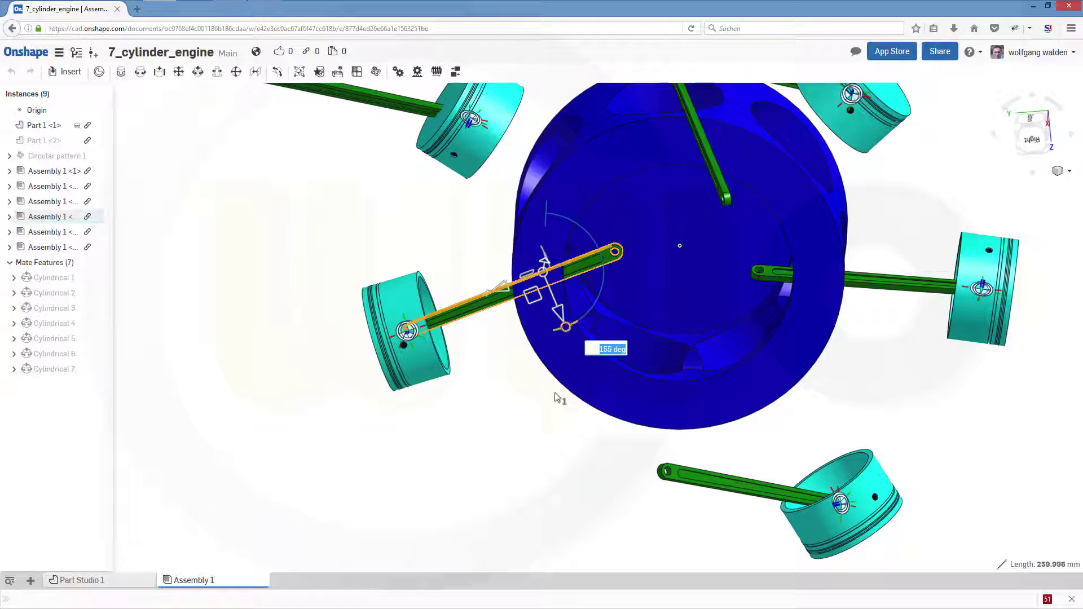
right_click_drag(540, 473, 545, 421)
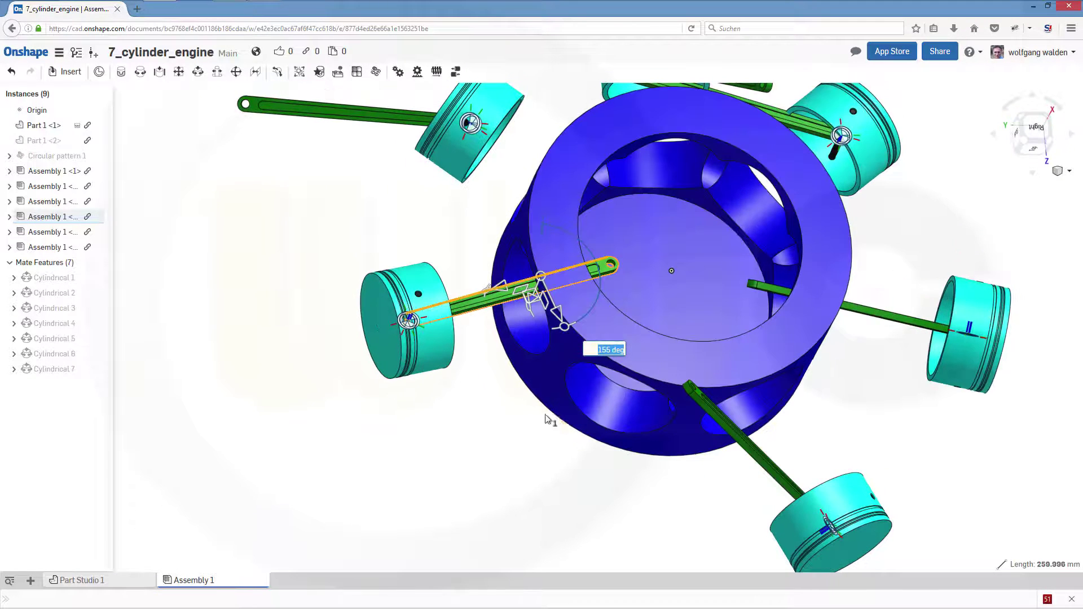
left_click(475, 426)
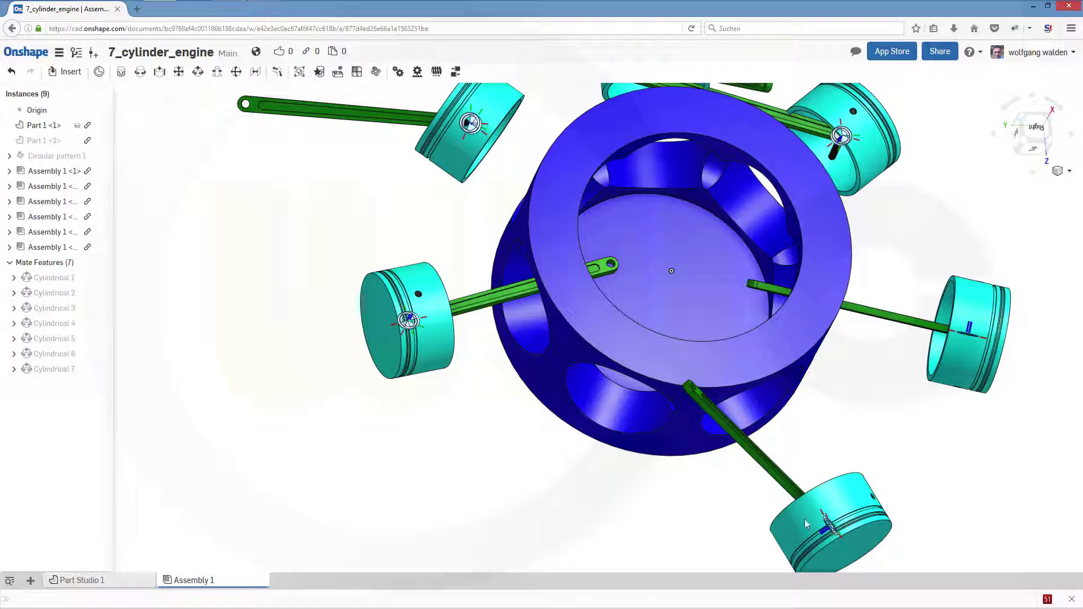
Turn the next piston with a misaligned rod about its bore axis and swing its connecting rod inward through the crankcase bore.
mouse_move(818, 526)
left_mouse_down()
mouse_move(801, 534)
mouse_move(832, 526)
left_mouse_up()
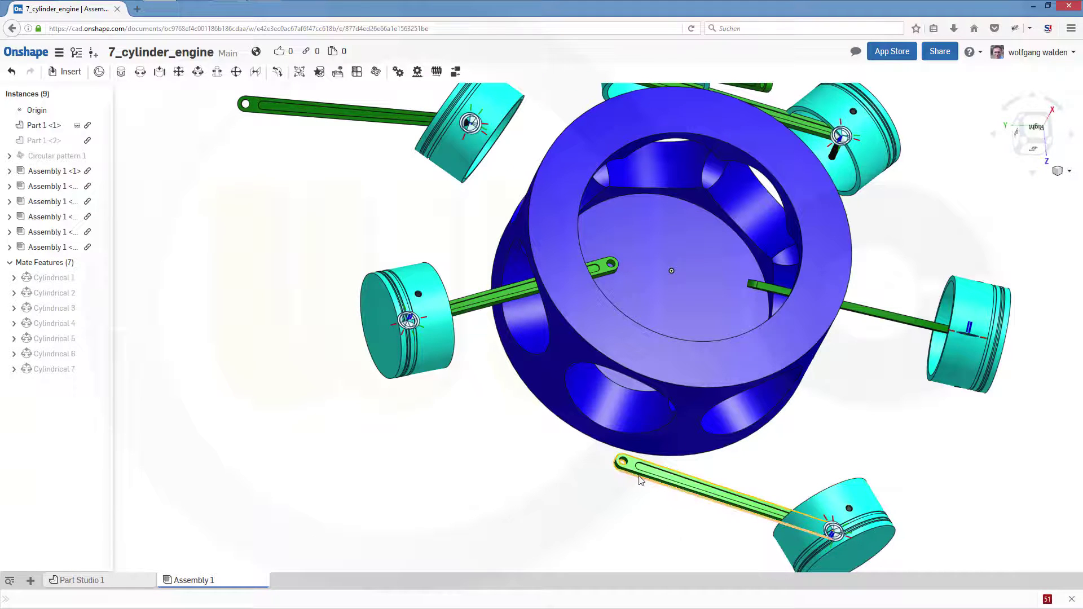
left_click(661, 473)
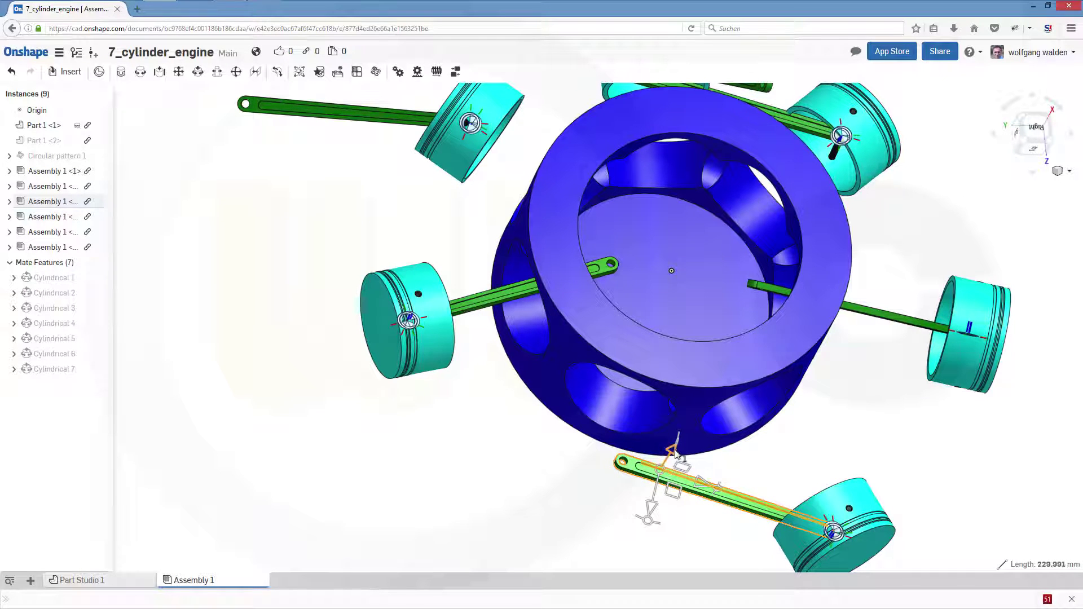
right_click_drag(661, 479, 624, 532)
left_click(621, 537)
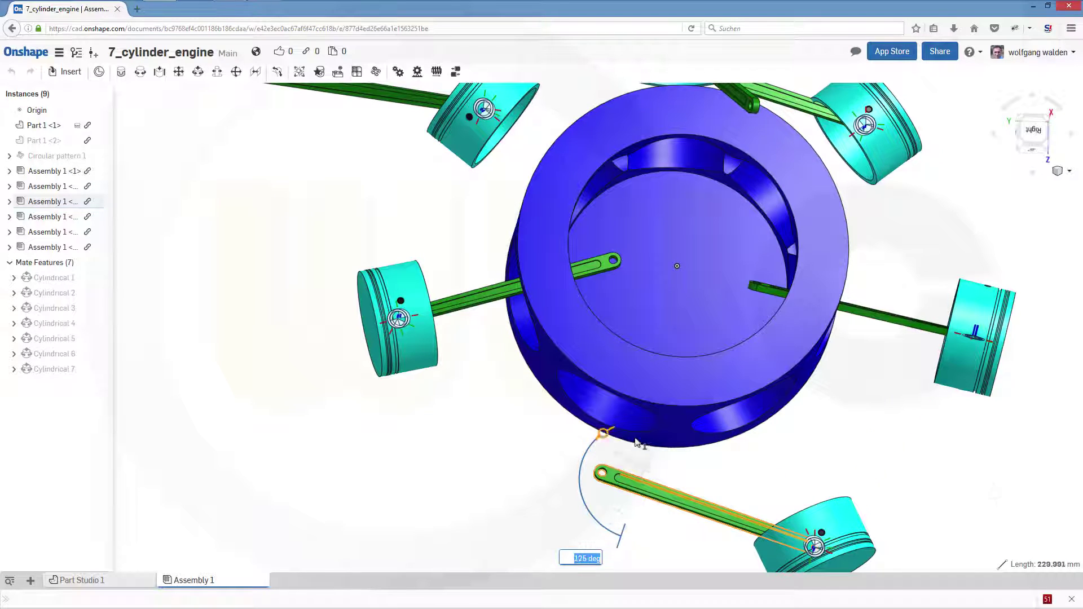
left_click_drag(636, 442, 513, 528)
left_click(852, 445)
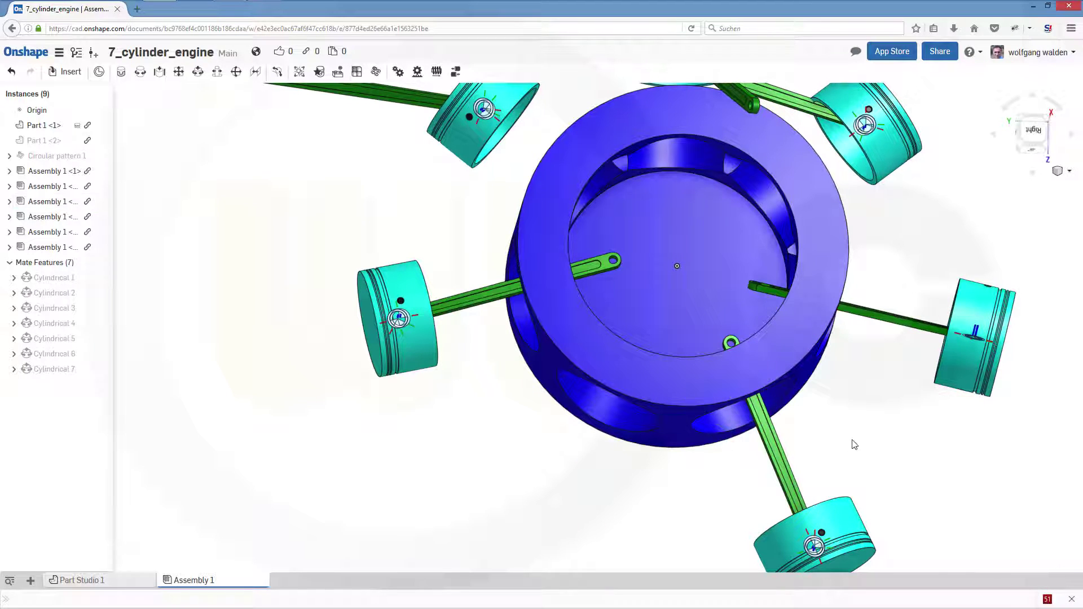
Turn the adjacent piston, whose rod already points inward, about its bore axis until the rod's flat side faces the crankcase's open end.
middle_click_drag(887, 434, 706, 513)
left_click_drag(783, 452, 785, 478)
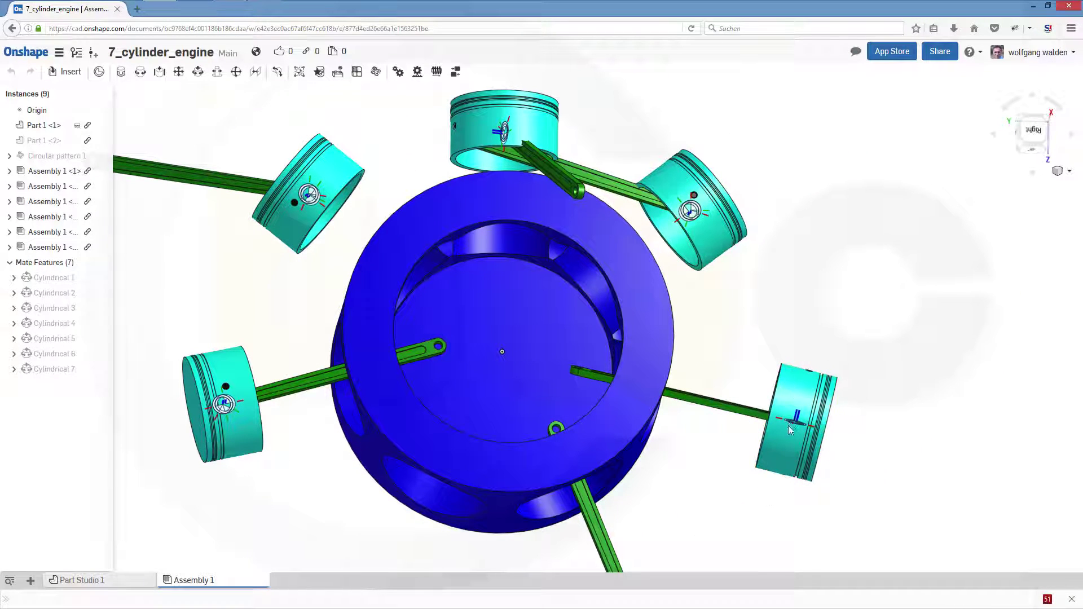
left_click_drag(790, 430, 771, 295)
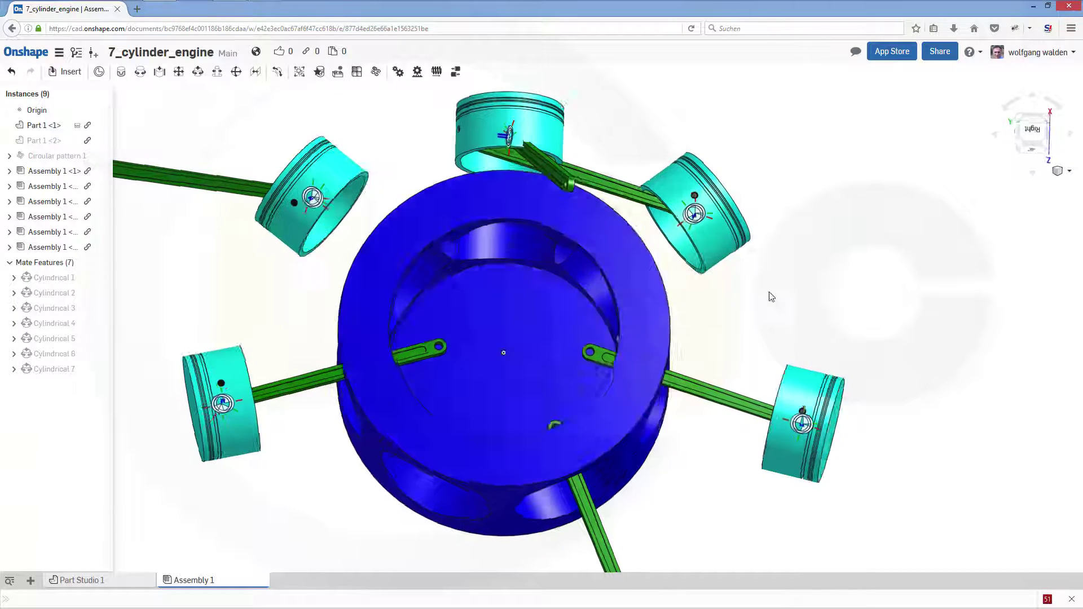
Try to swing the connecting rod of a neighbouring piston, still lying outside the crankcase, around its pin toward the bore.
right_click_drag(771, 296, 718, 293)
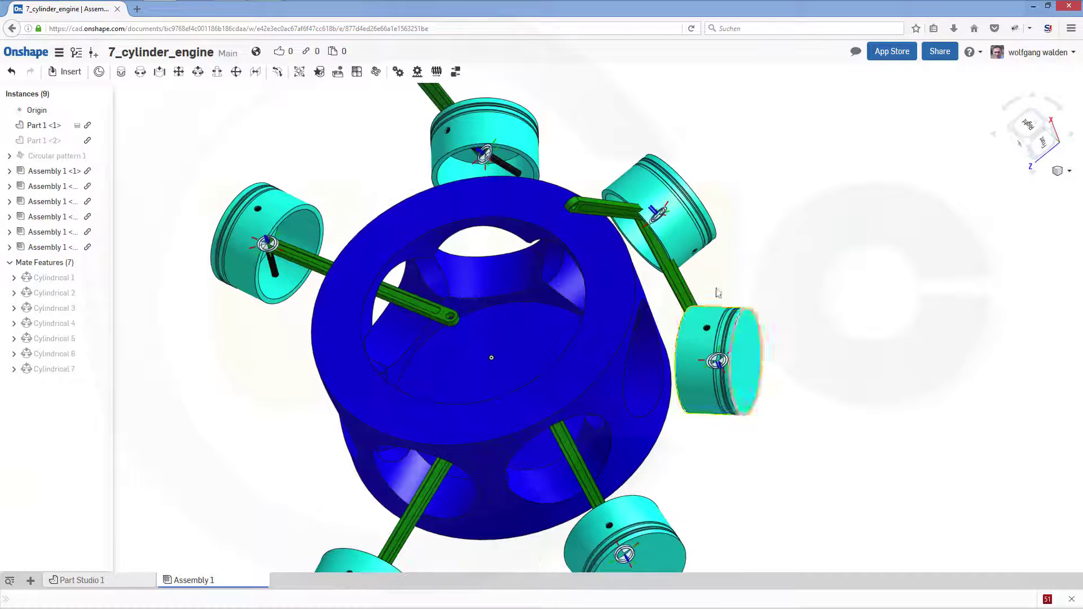
left_click(675, 284)
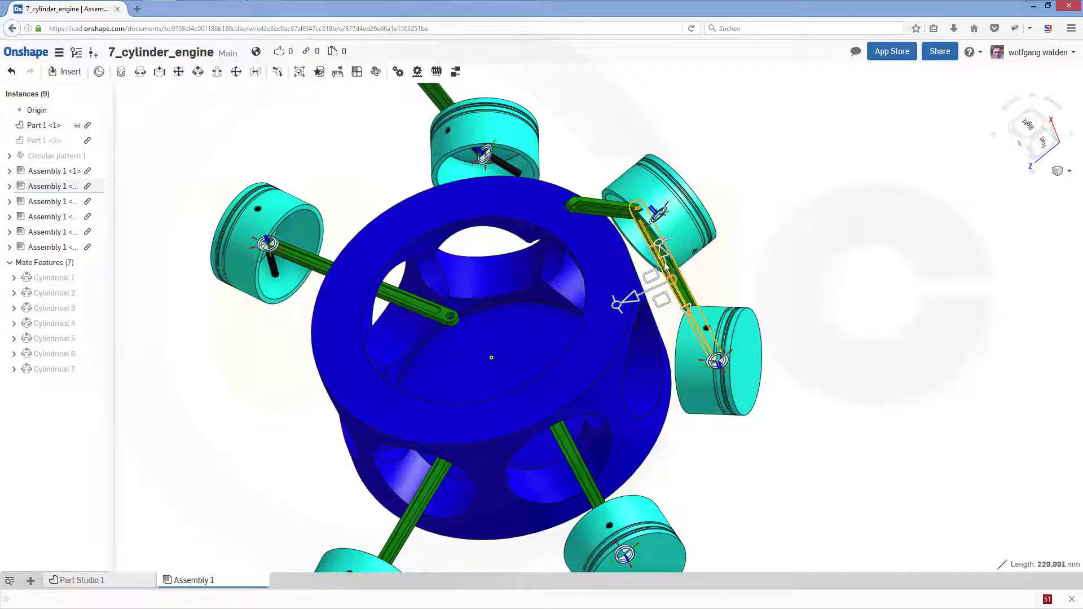
left_click_drag(617, 305, 507, 382)
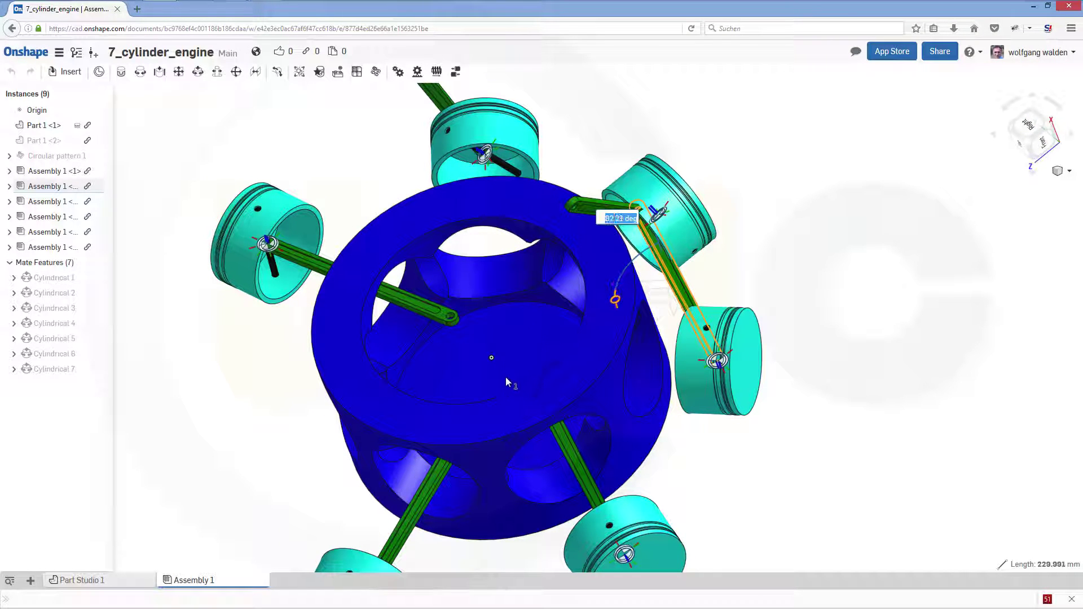
left_click_drag(525, 427, 649, 339)
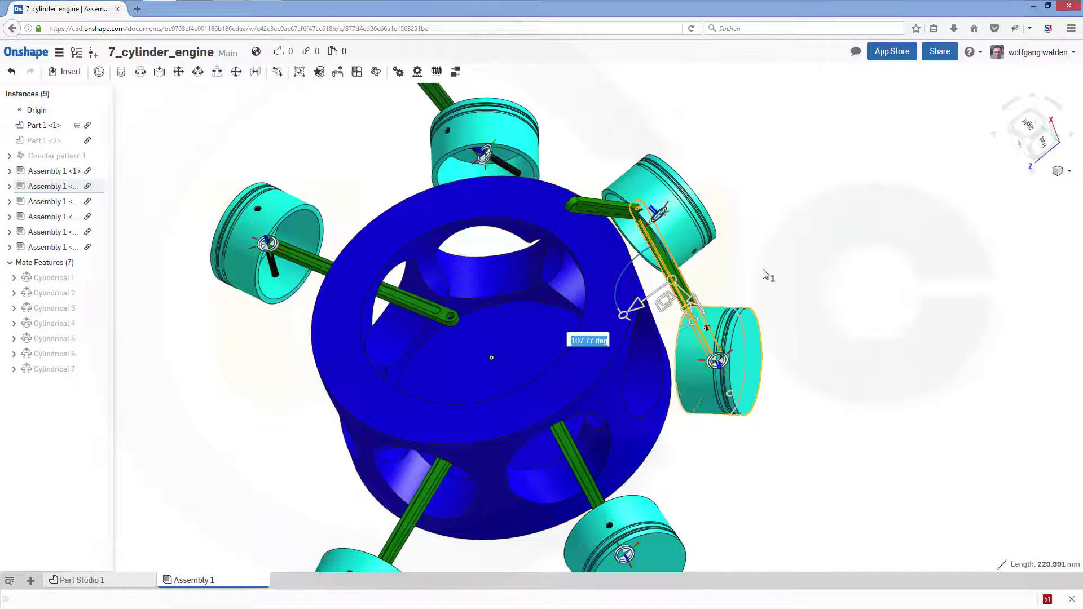
left_click(700, 288)
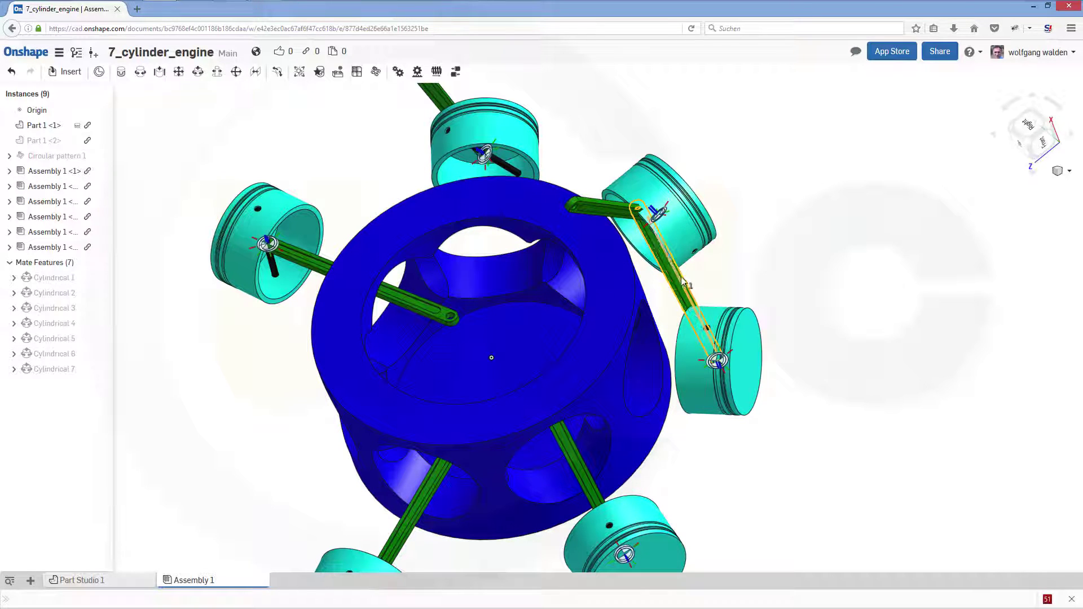
Try to swing the connecting rod lying outside the housing between two neighbouring pistons toward the housing.
left_click(682, 286)
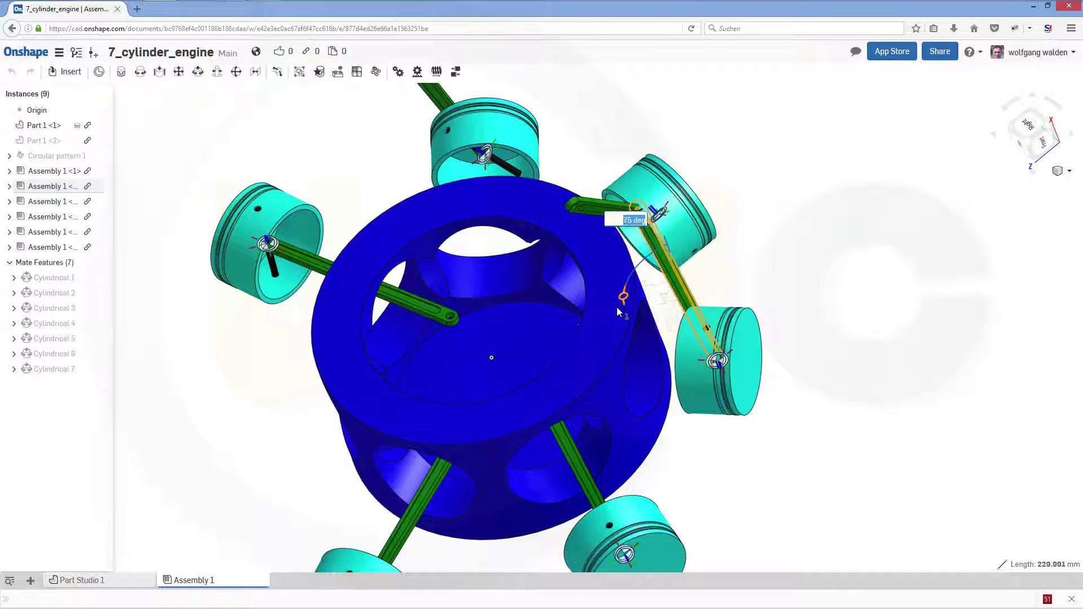
left_click_drag(617, 307, 737, 297)
key("Up")
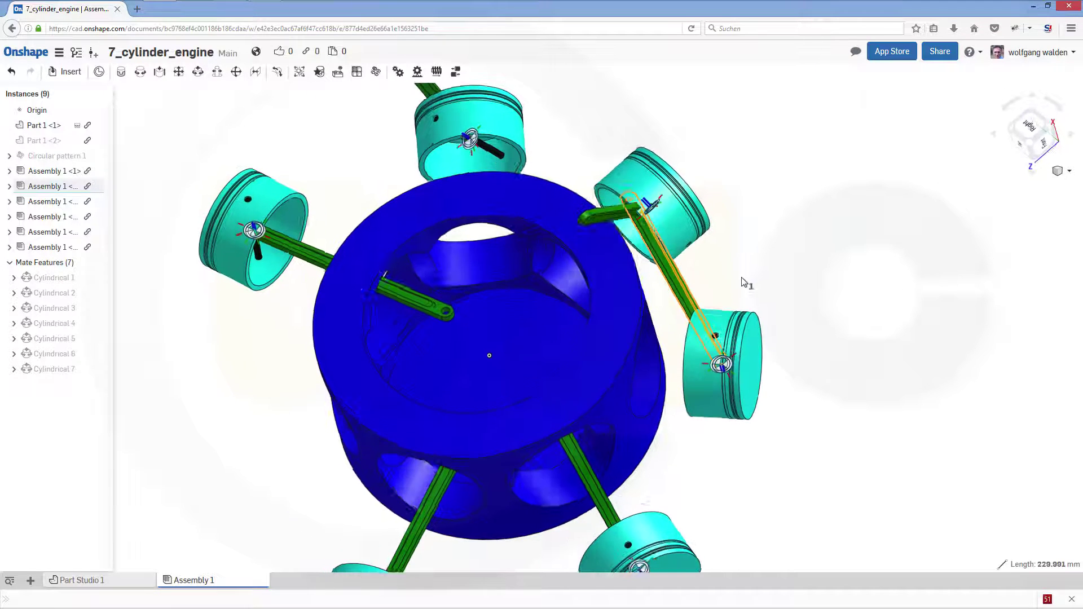
key("Up")
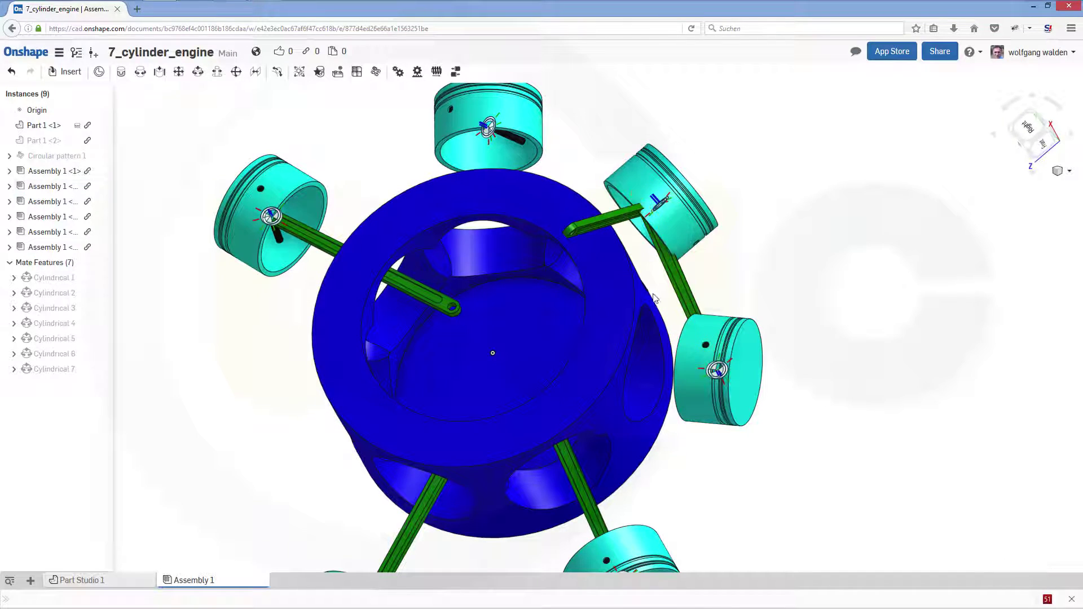
right_click_drag(526, 237, 556, 175)
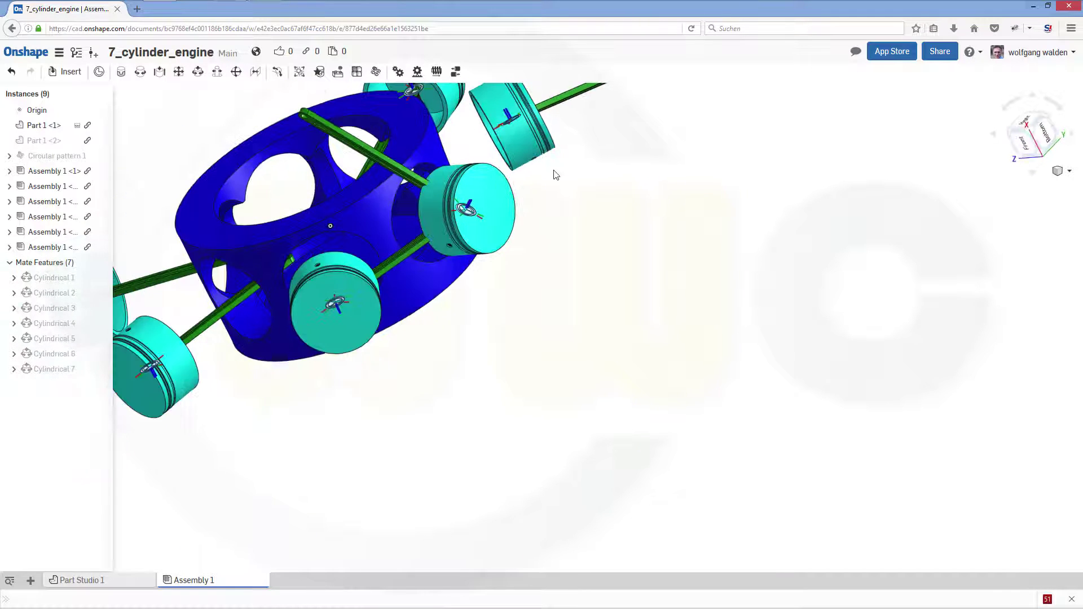
scroll(556, 175, "down", 3)
middle_click_drag(557, 171, 611, 372)
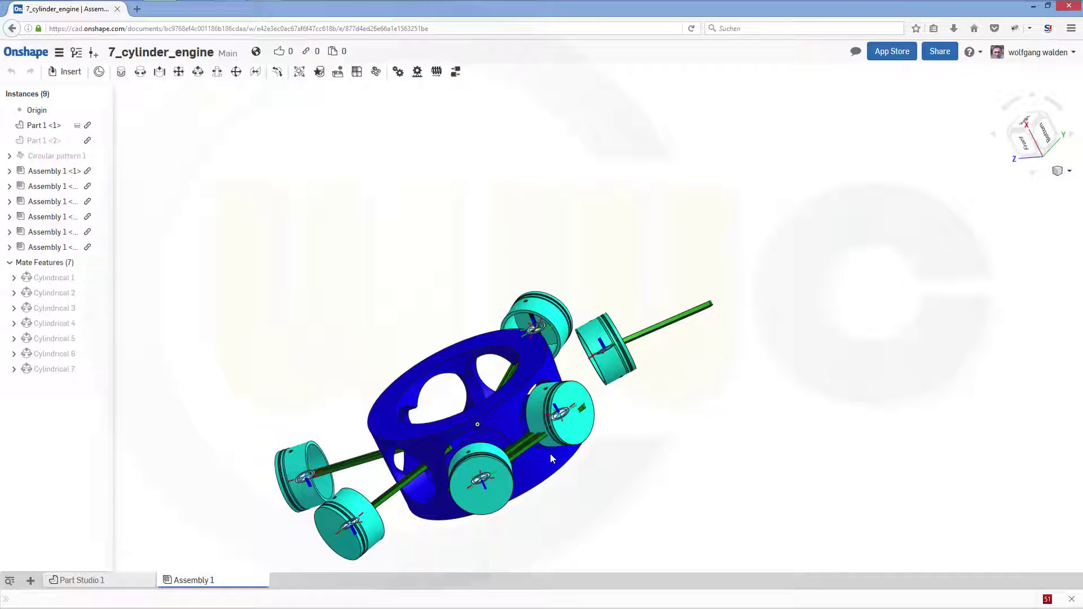
left_click_drag(551, 453, 547, 328)
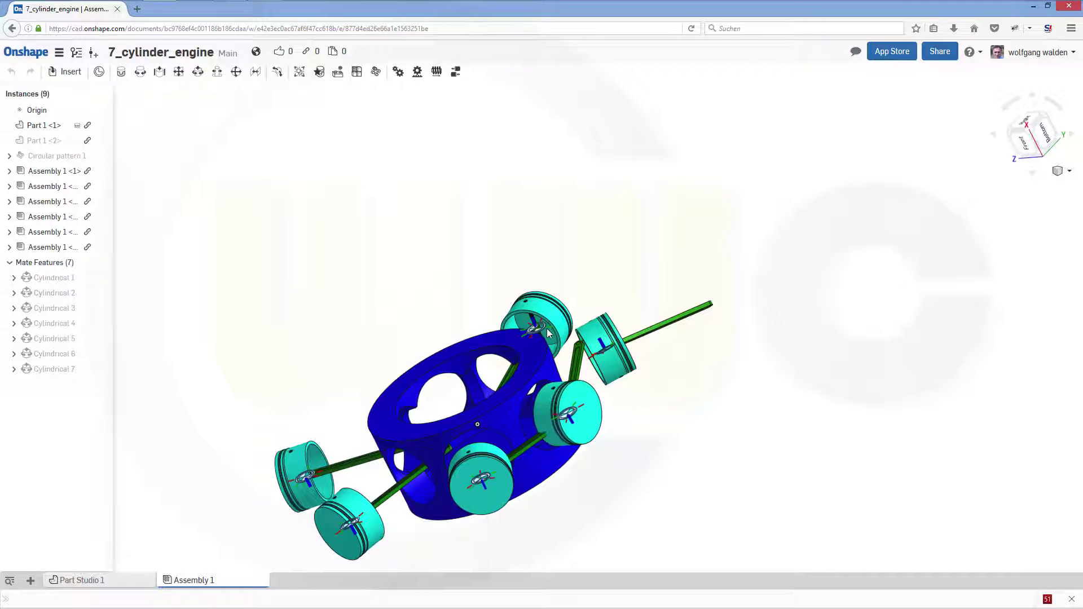
Rotate the connecting rod beside the housing about 40 degrees so its free end reaches through the cylinder bore into the housing.
right_click_drag(643, 409, 540, 321)
scroll(542, 327, "up", 5)
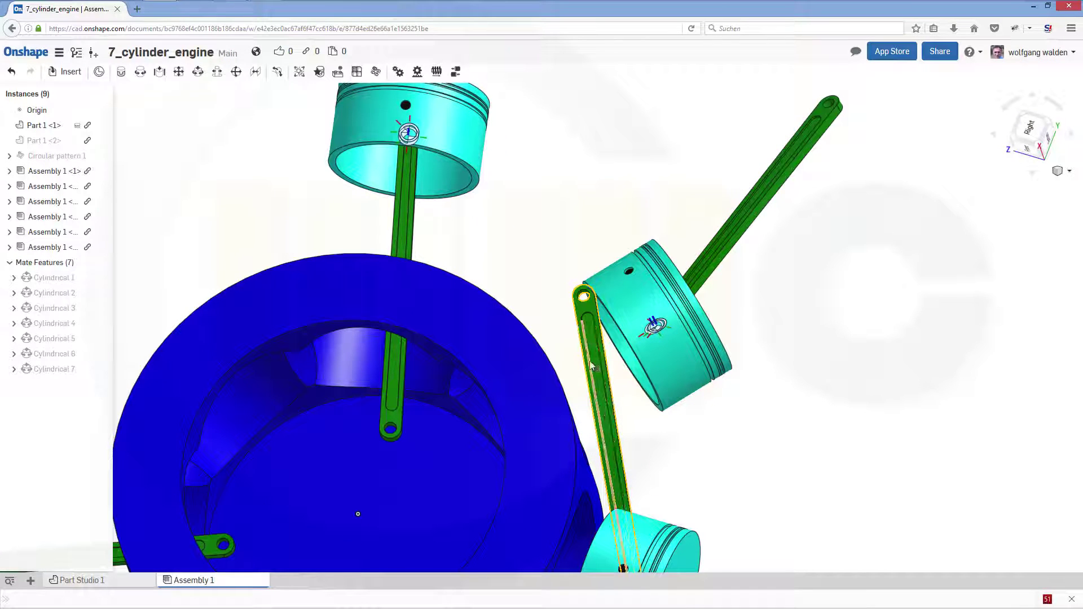
left_click(590, 360)
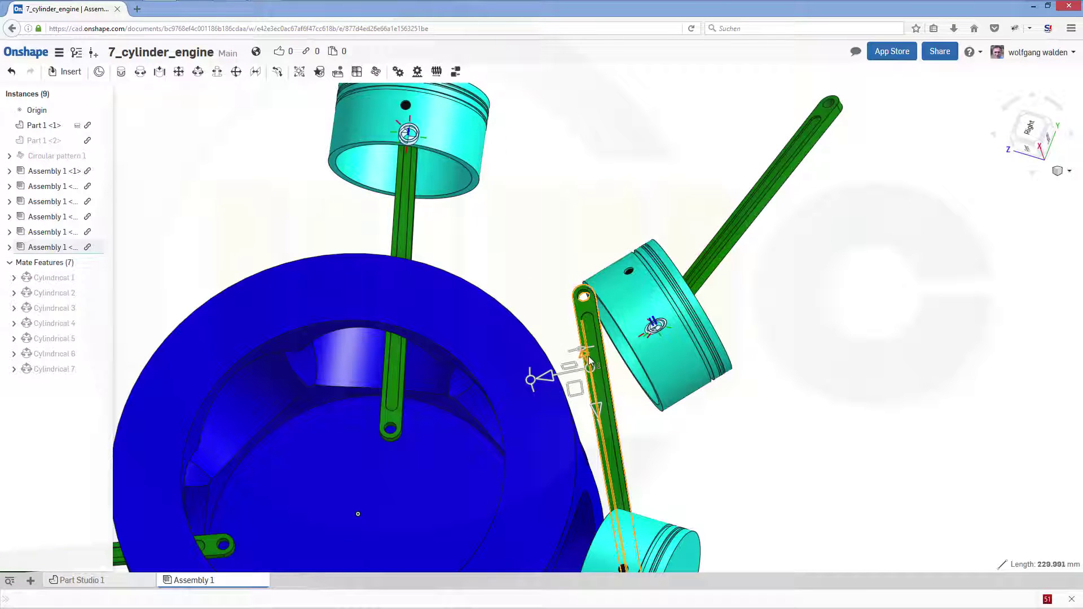
left_click(585, 312)
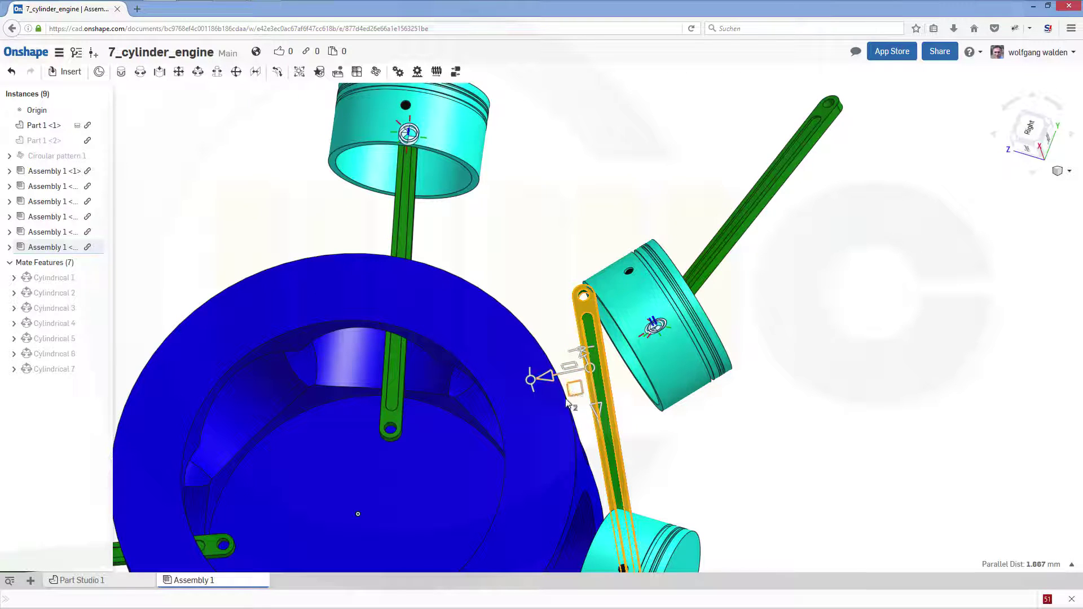
left_click_drag(531, 383, 548, 411)
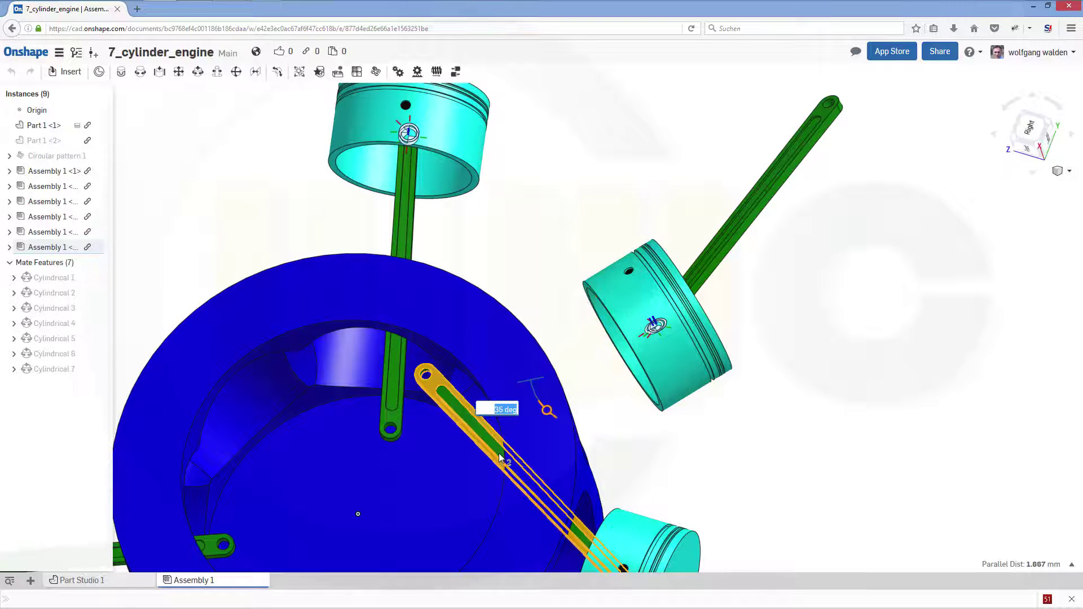
left_click_drag(442, 525, 419, 574)
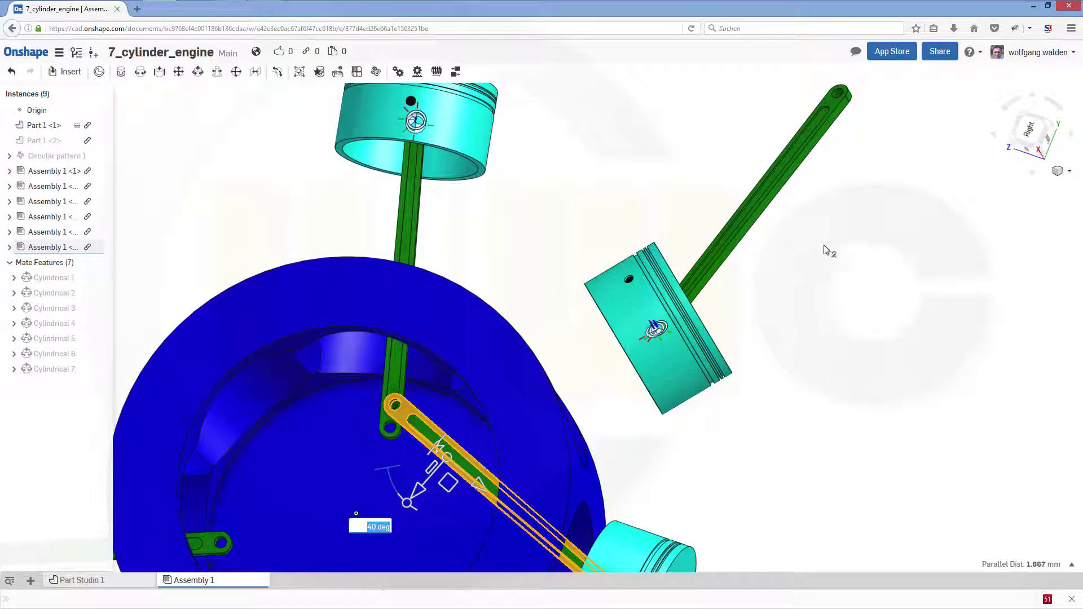
left_click(821, 216)
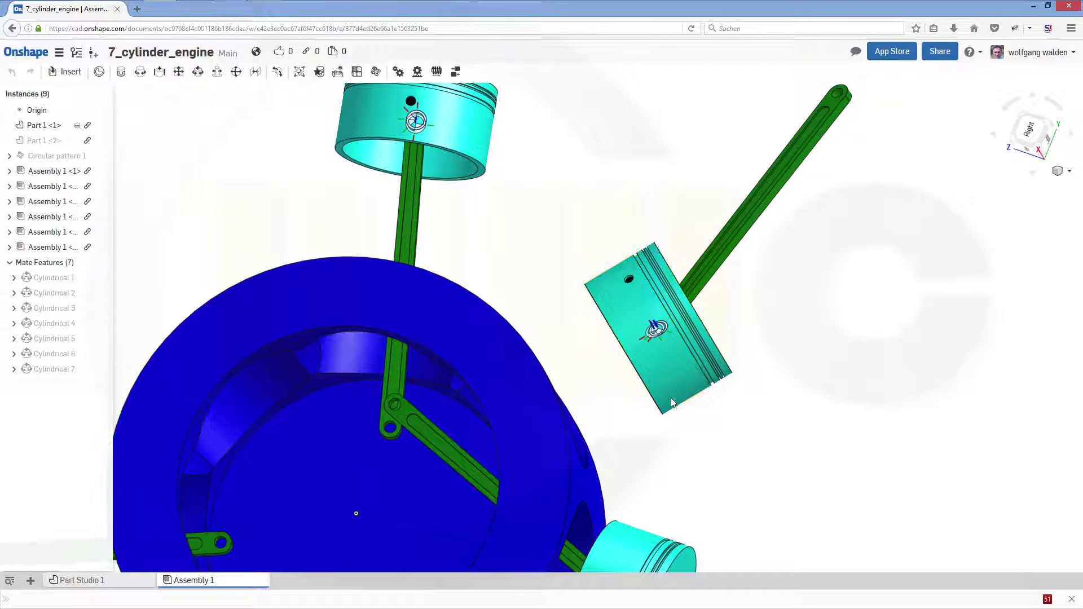
Rotate the connecting rod that sticks out through its piston's crown so its free end points into the housing.
left_click_drag(672, 401, 718, 350)
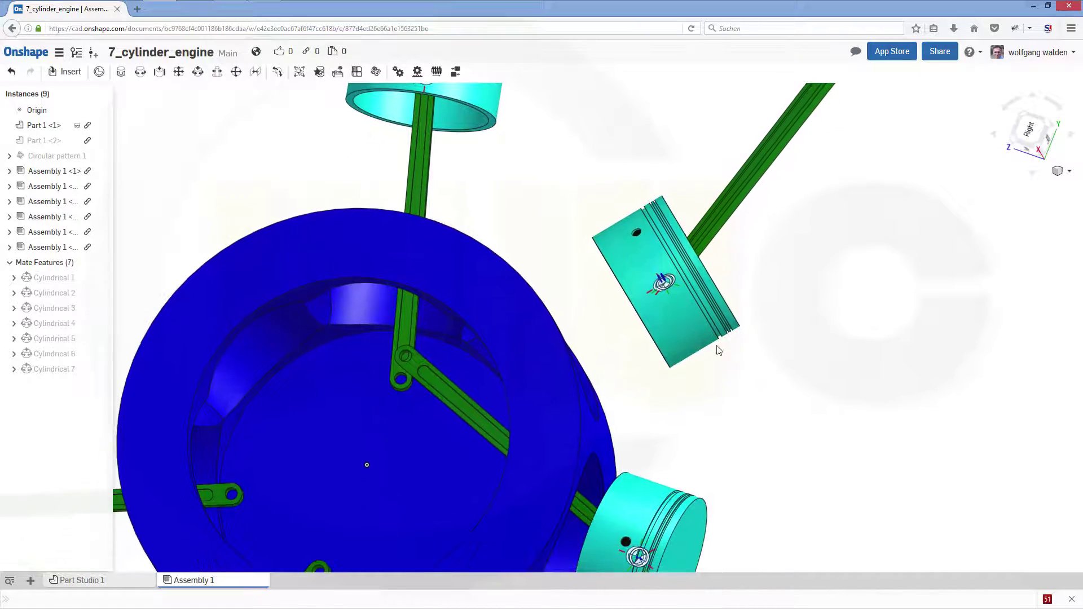
right_click_drag(718, 350, 624, 392)
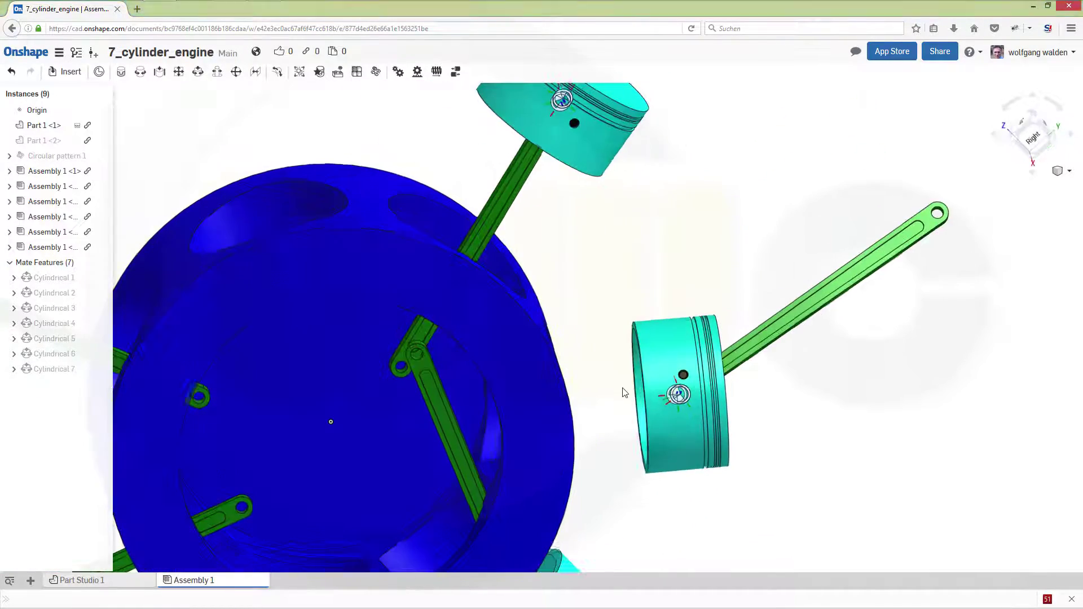
left_click(928, 226)
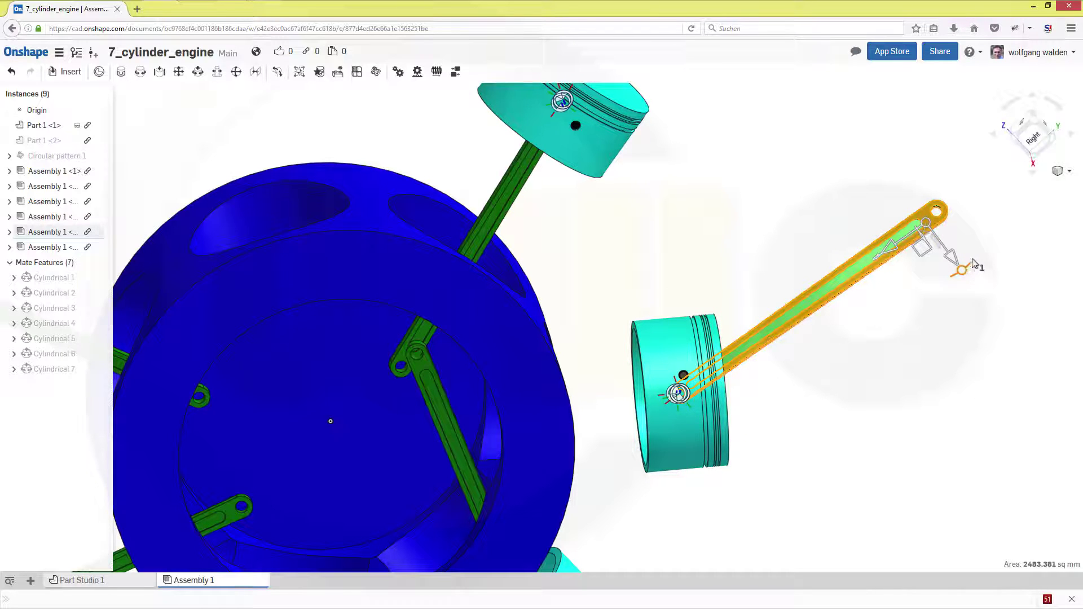
left_click_drag(965, 209, 913, 202)
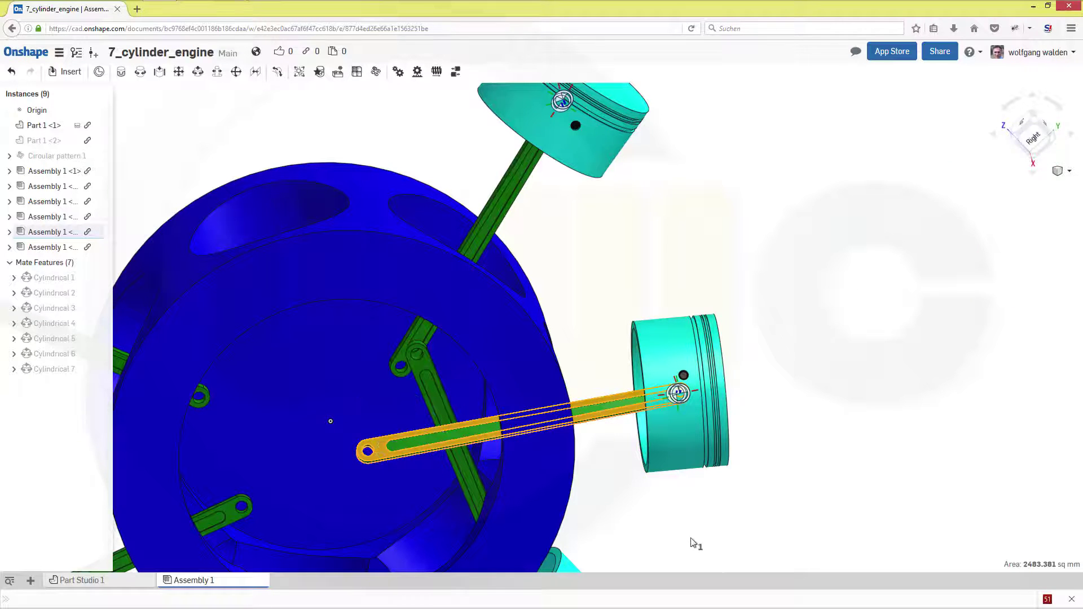
Rotate the remaining connecting rod that crosses its neighbouring piston so it runs through its own bore into the housing.
right_click_drag(694, 543, 592, 435)
scroll(484, 480, "up", 3)
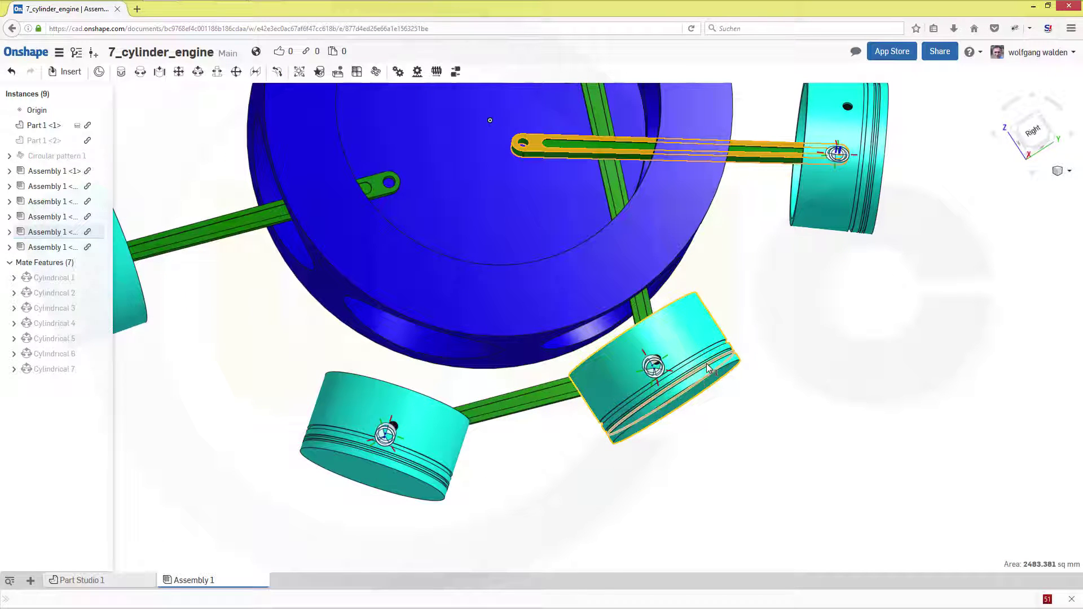
right_click_drag(696, 424, 718, 449)
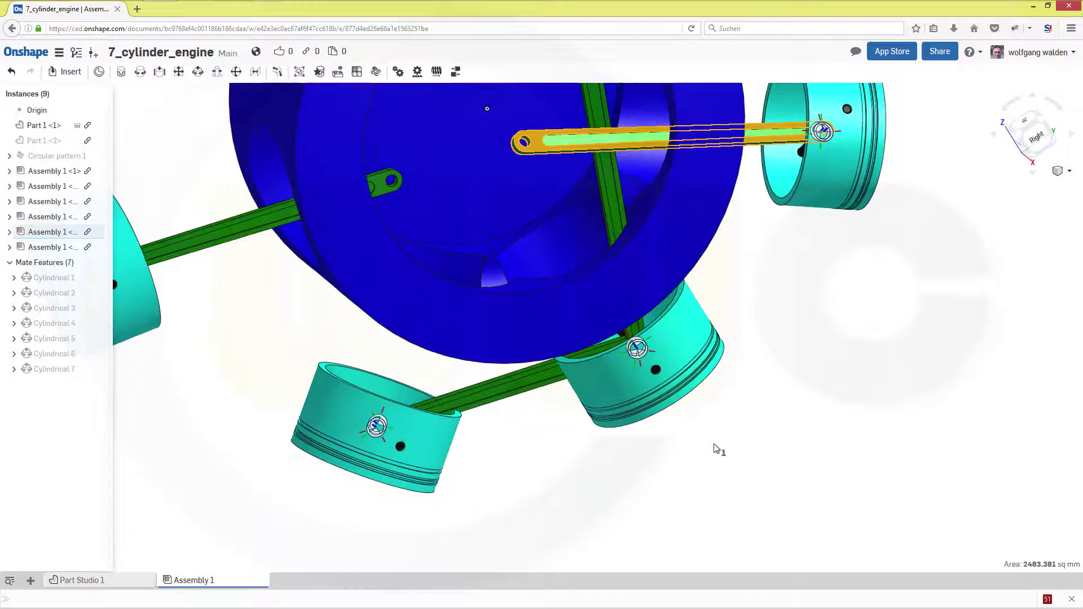
left_click(616, 349)
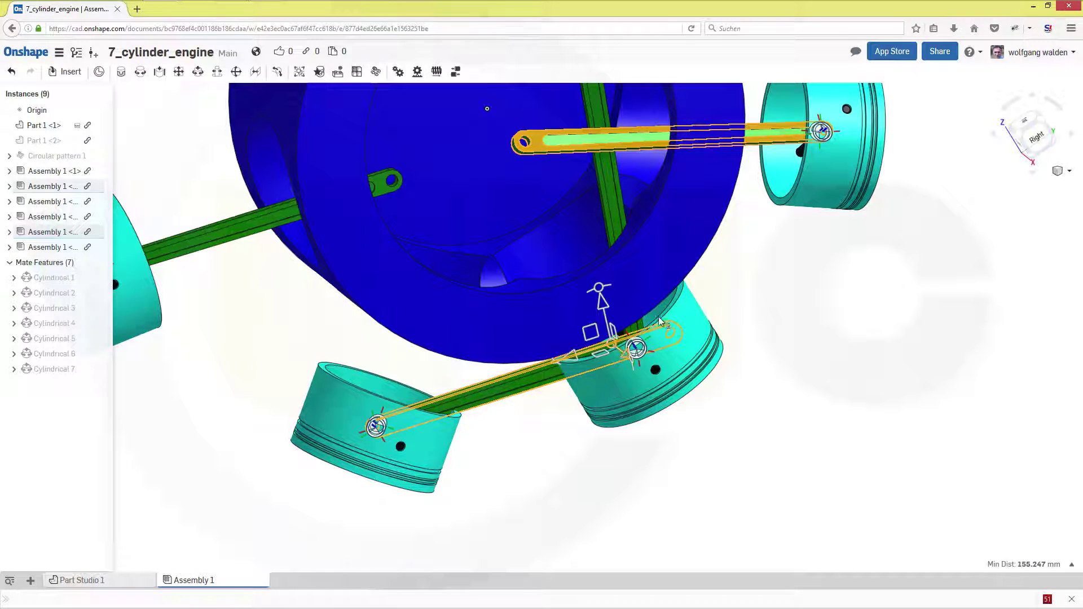
left_click(599, 286)
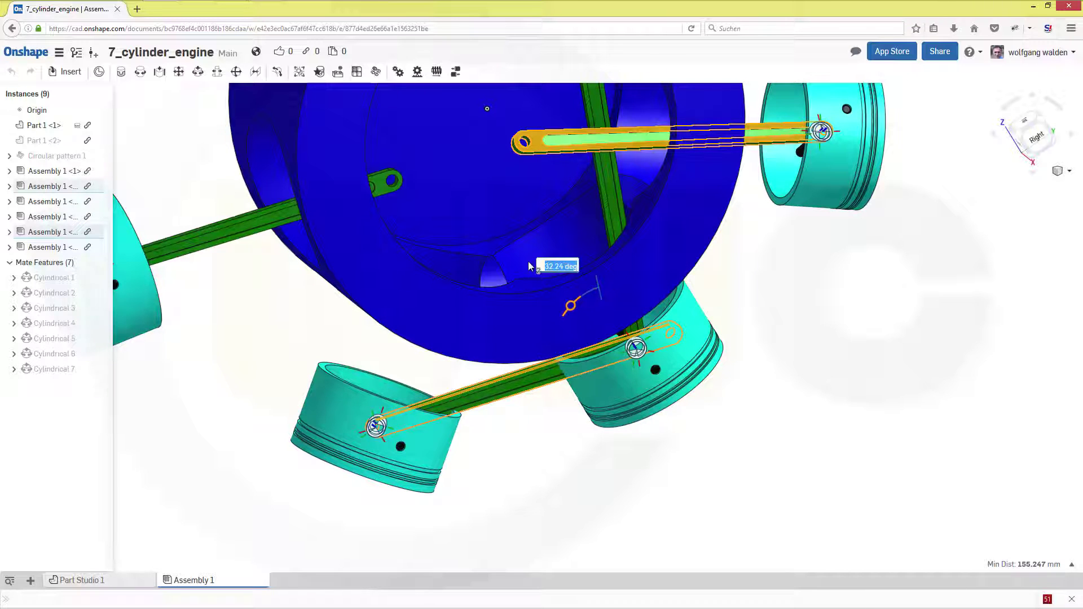
left_click_drag(528, 262, 336, 220)
left_click(823, 351)
middle_click_drag(603, 418, 586, 387)
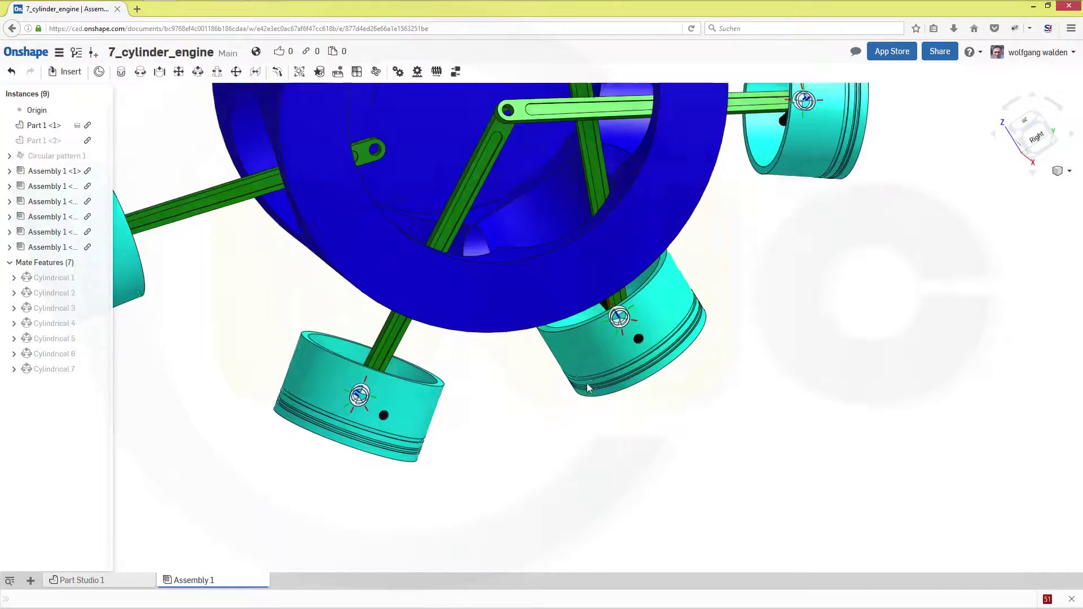
Reposition five of the piston subassemblies around the housing by freely sliding or turning them on their cylinder bore axes.
right_click_drag(587, 388, 539, 327)
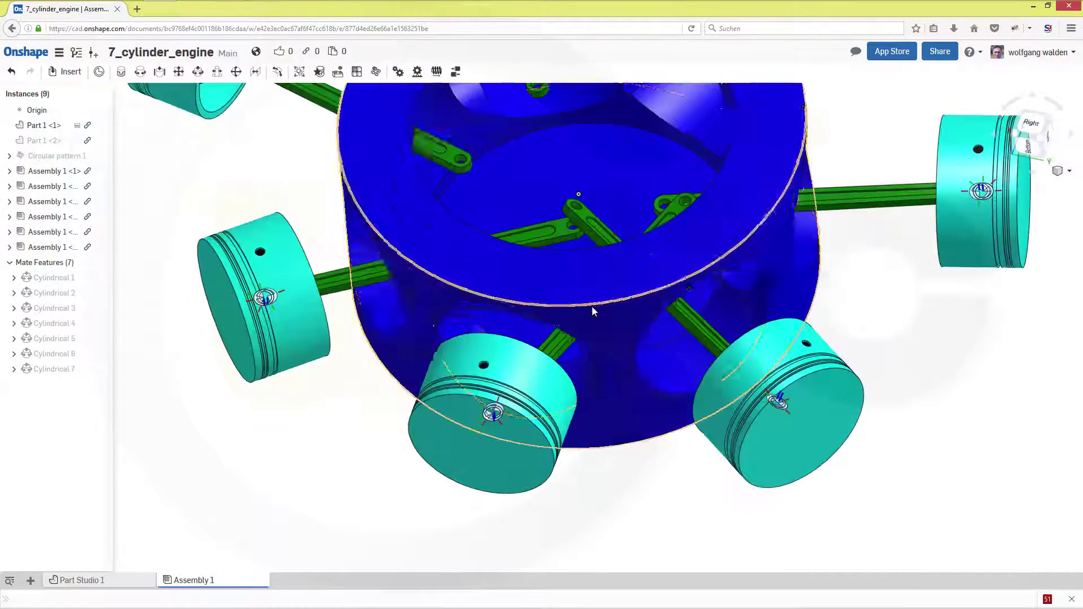
scroll(591, 306, "down", 5)
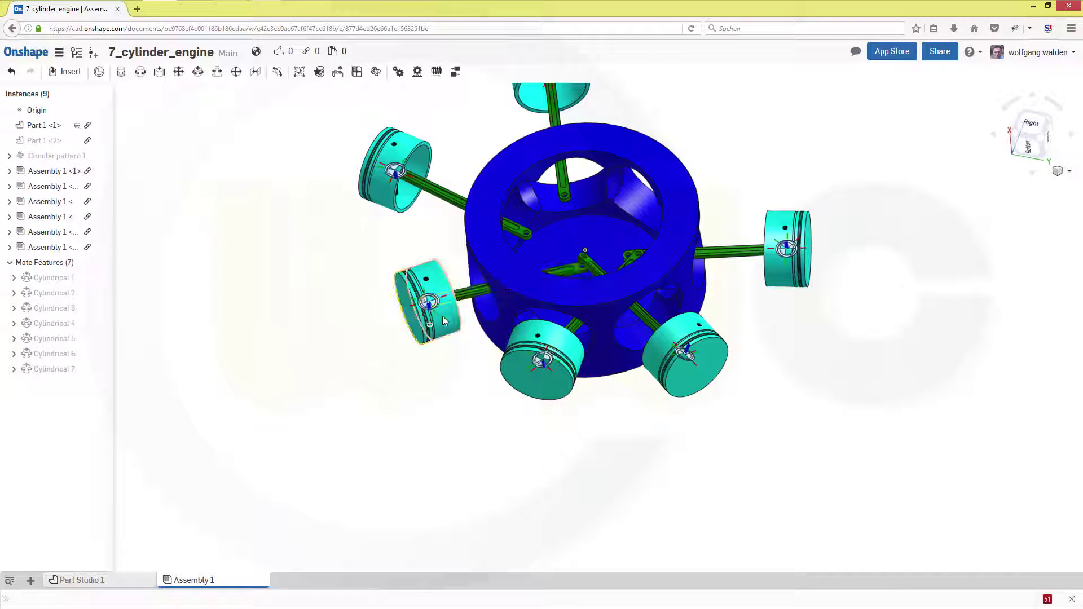
left_click_drag(443, 321, 399, 198)
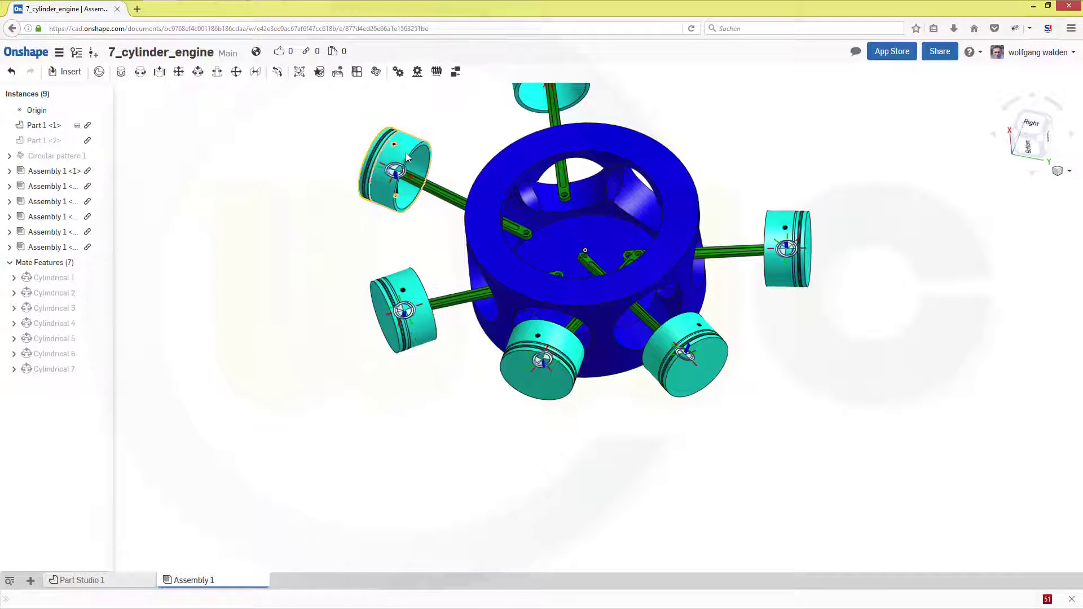
left_click_drag(406, 157, 425, 168)
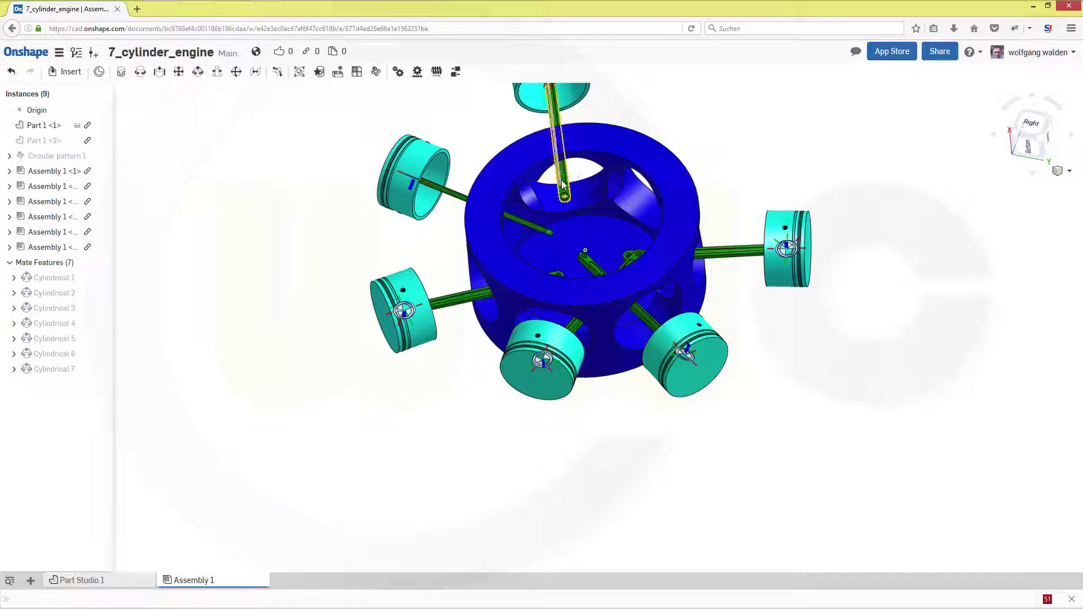
mouse_move(564, 204)
left_mouse_down()
mouse_move(567, 216)
mouse_move(573, 198)
left_mouse_up()
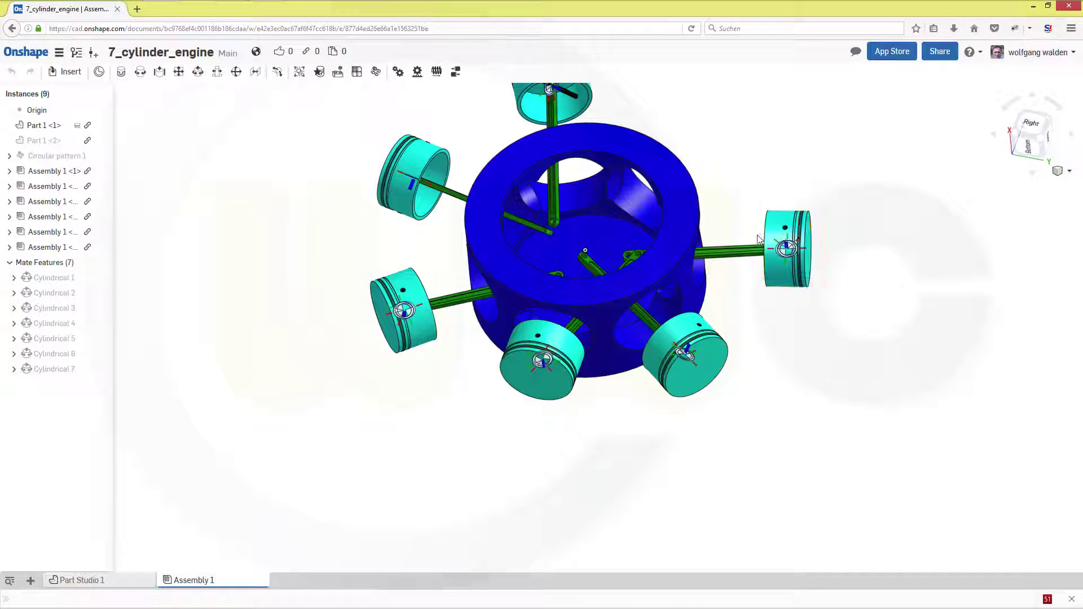
left_click_drag(759, 240, 721, 242)
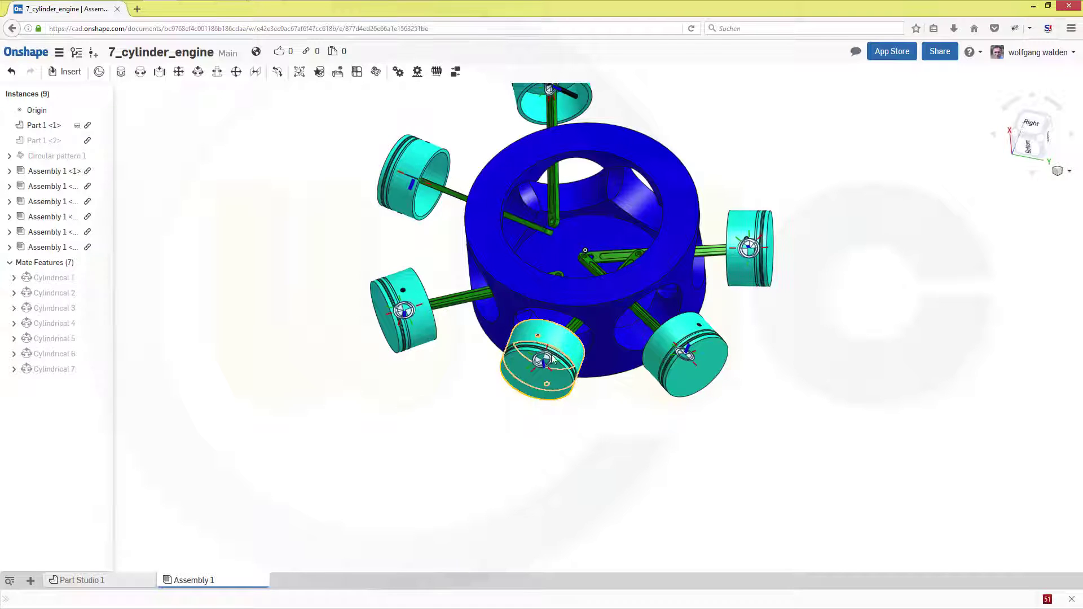
left_click_drag(534, 382, 518, 433)
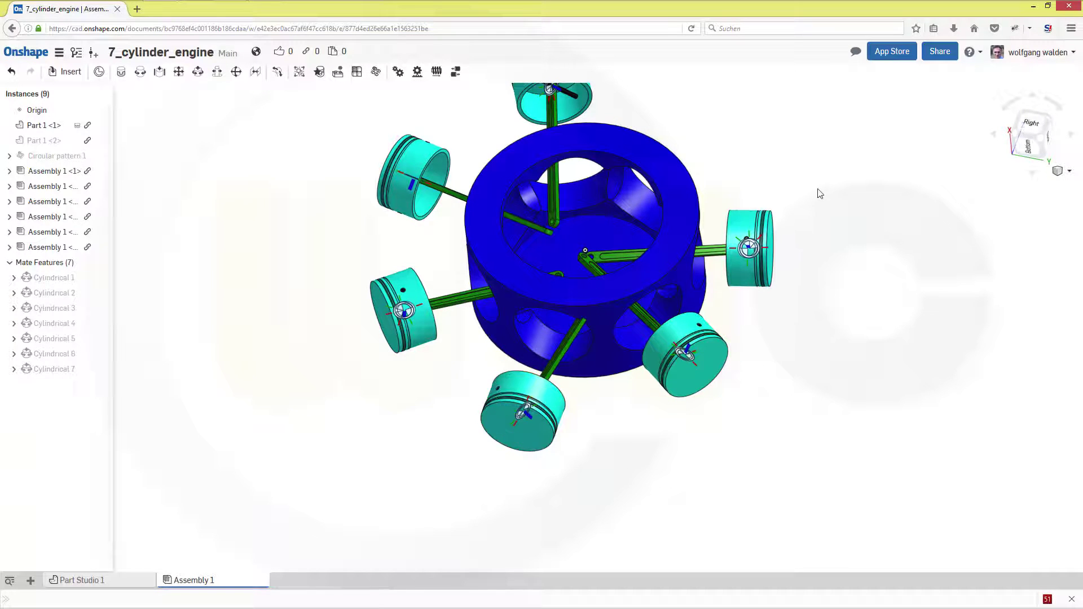
Insert the 2_kolbenbolzen part from My documents into the assembly and place it in free space below the housing.
right_click_drag(820, 194, 720, 189)
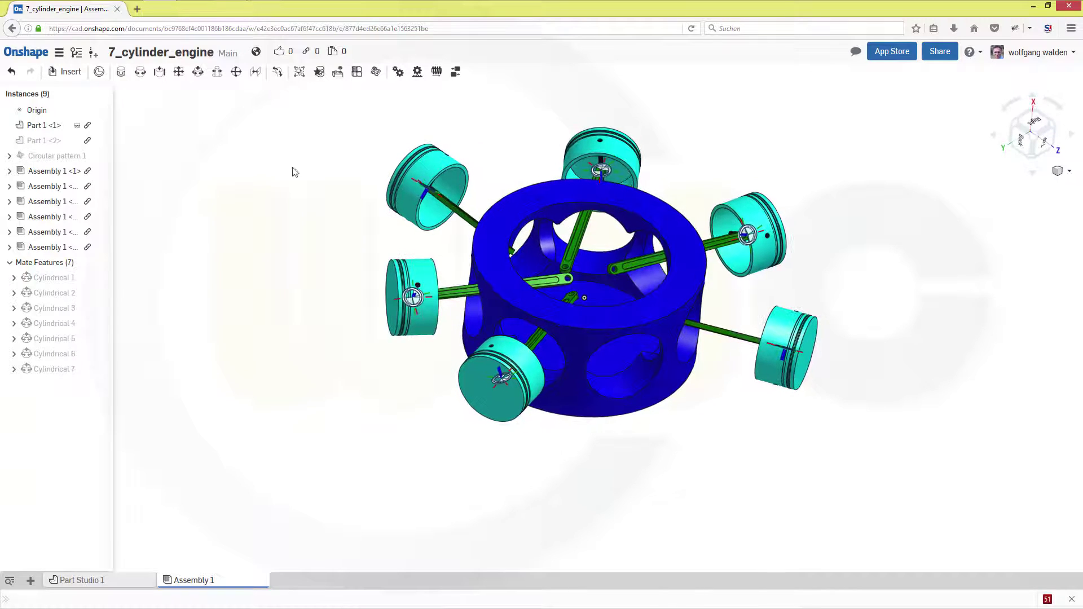
left_click(68, 72)
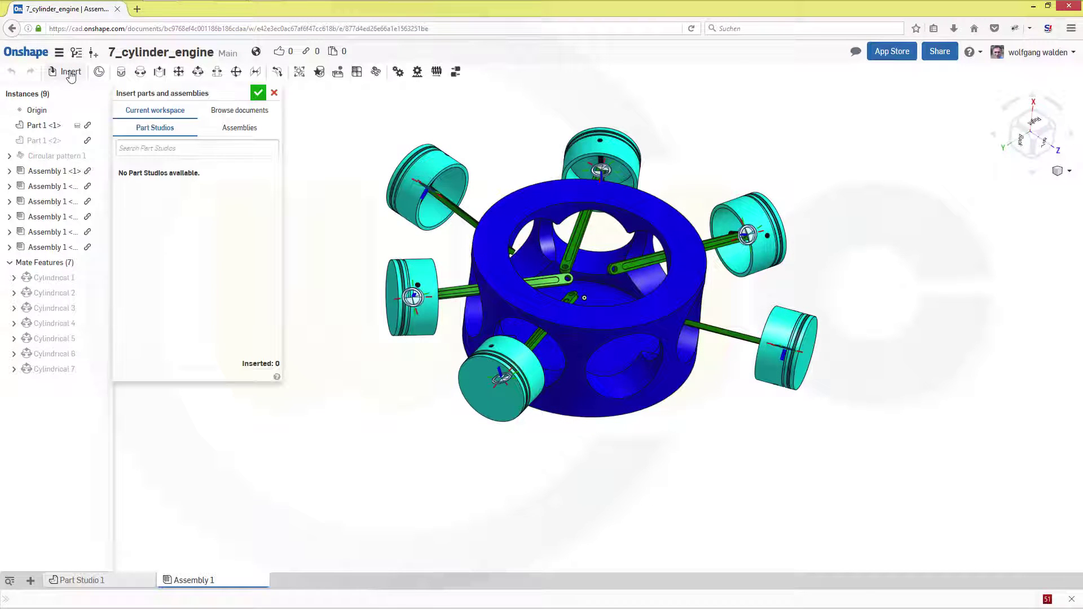
left_click(241, 111)
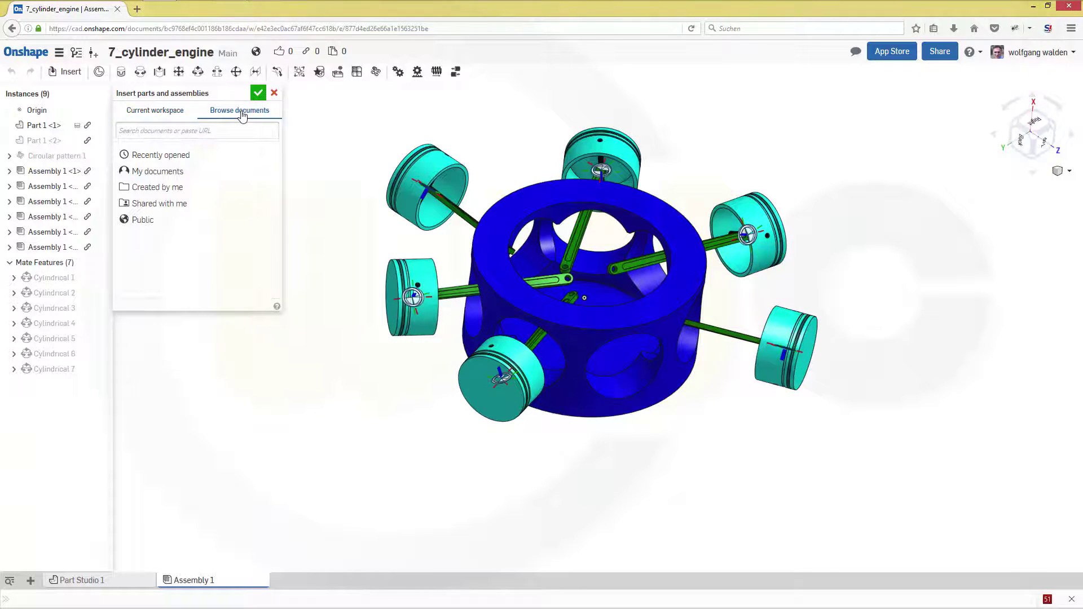
left_click(144, 171)
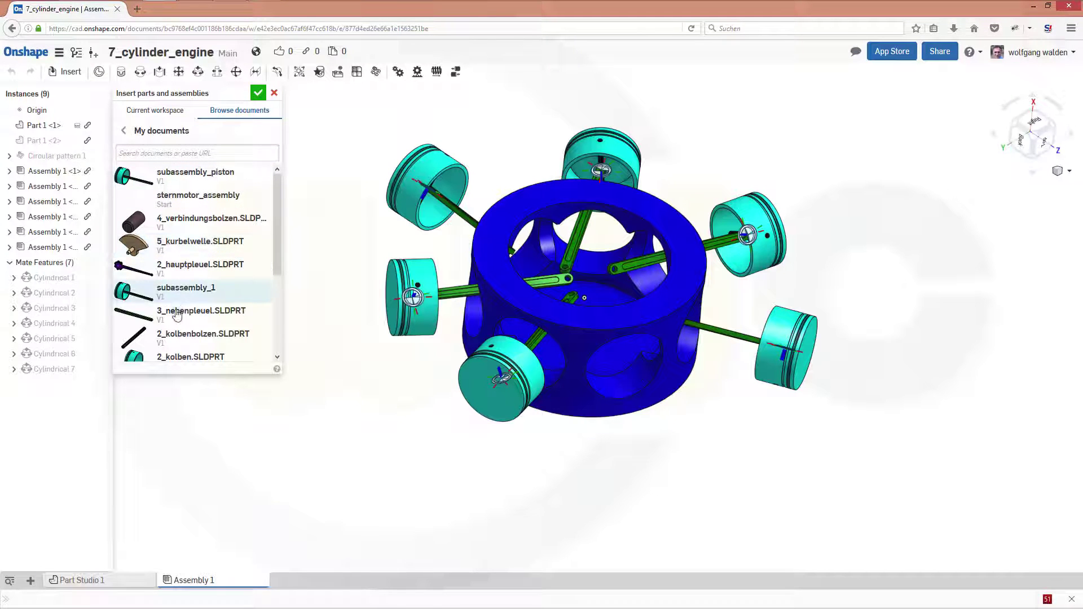
left_click(194, 338)
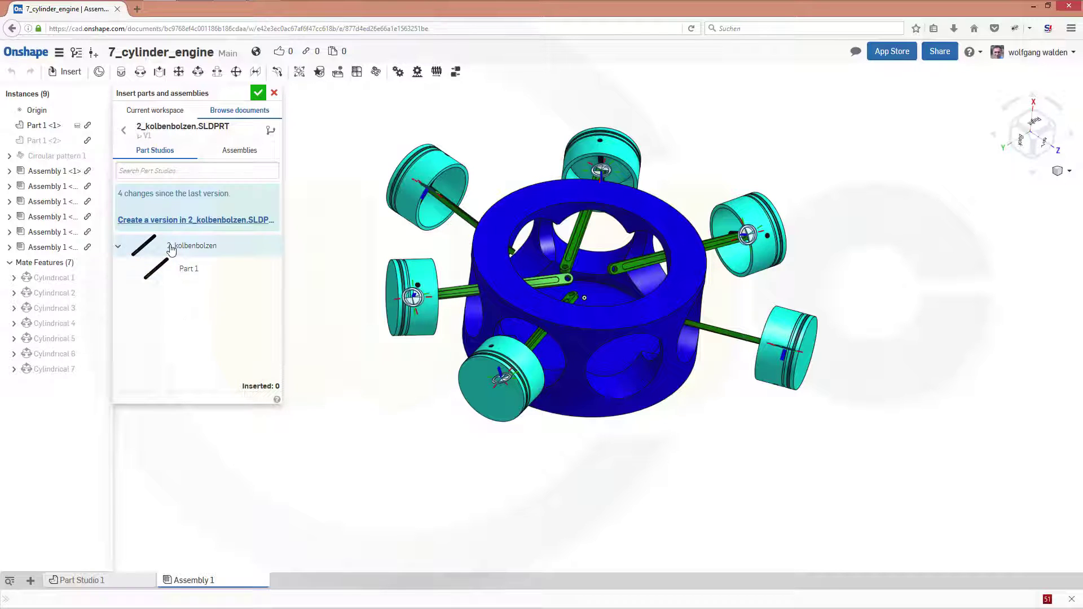
left_click(168, 247)
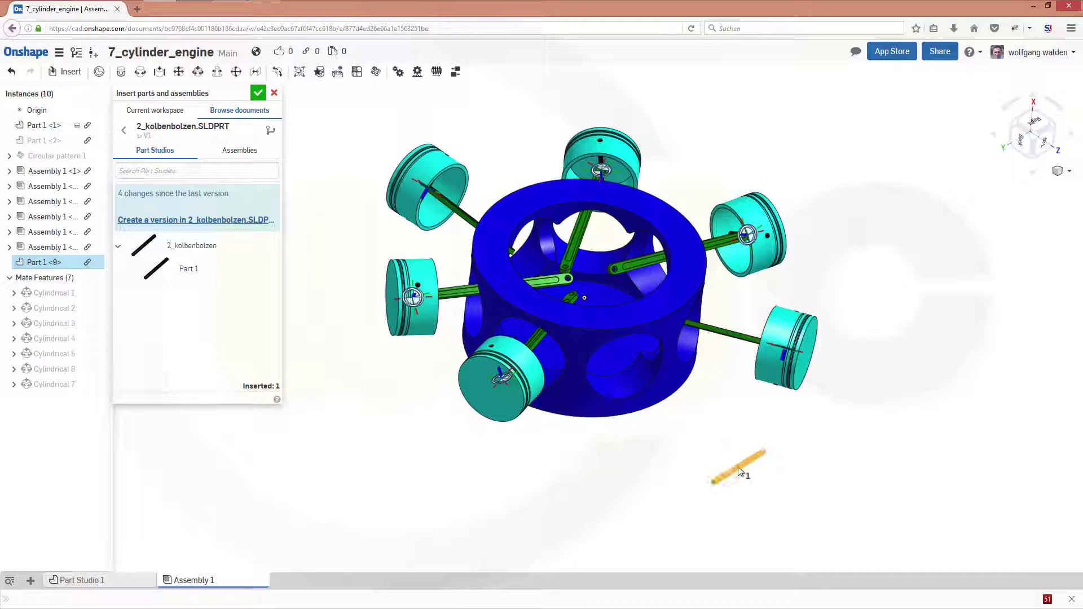
left_click(626, 478)
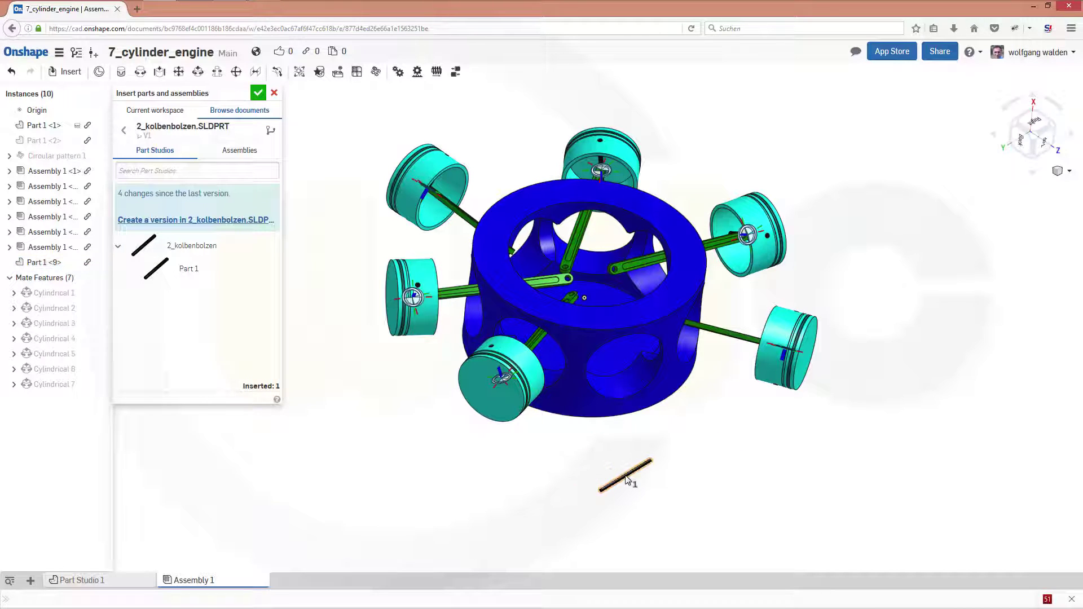
Insert the 2_kolben piston from My documents and place it in free space beside the loose piston pin.
left_click(241, 111)
left_click(158, 172)
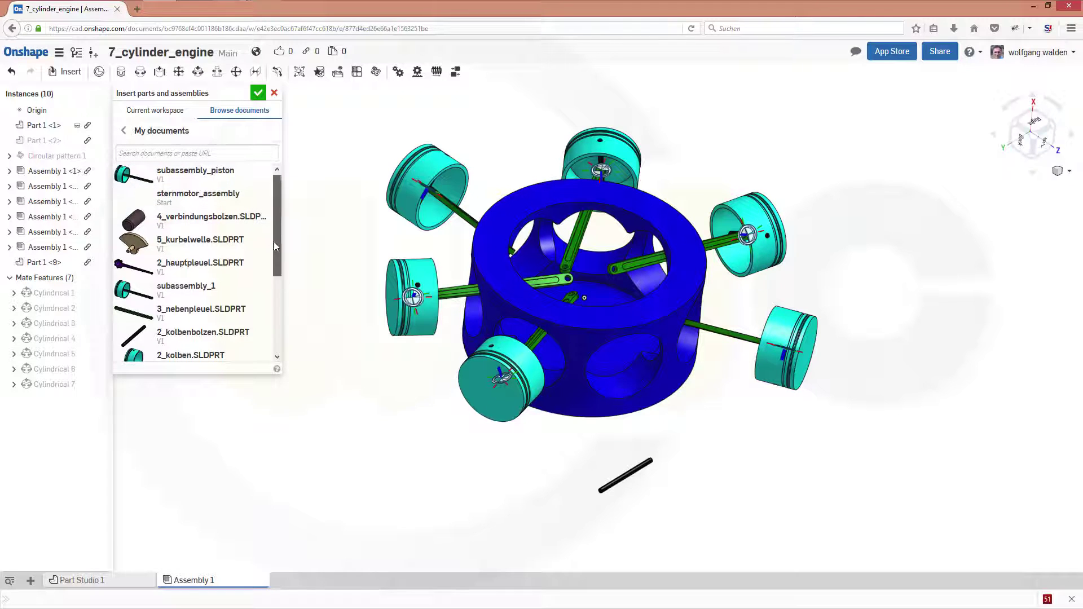
scroll(274, 241, "down", 2)
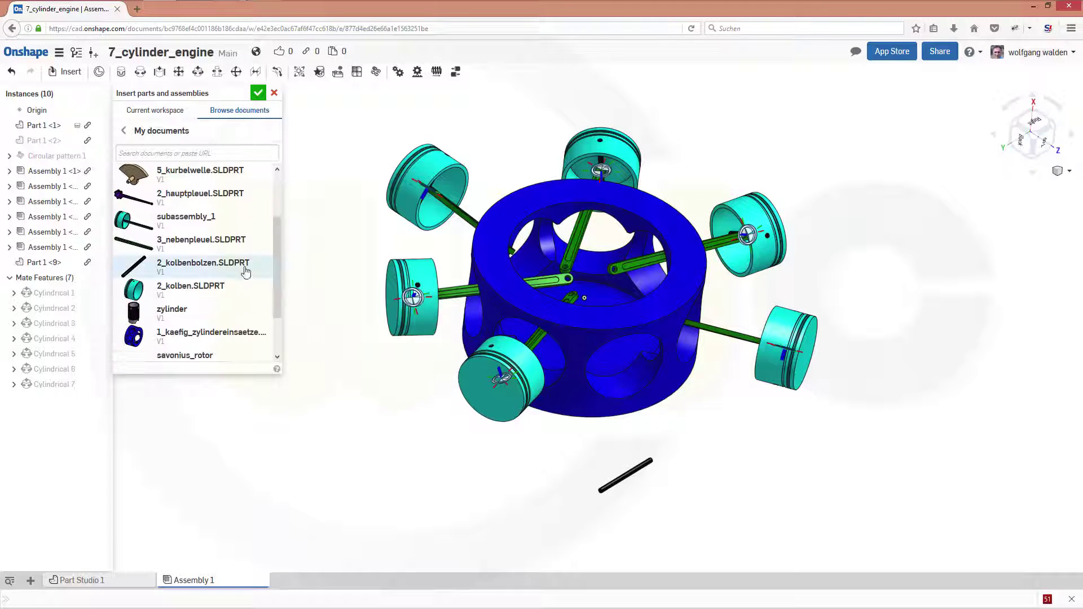
left_click(144, 292)
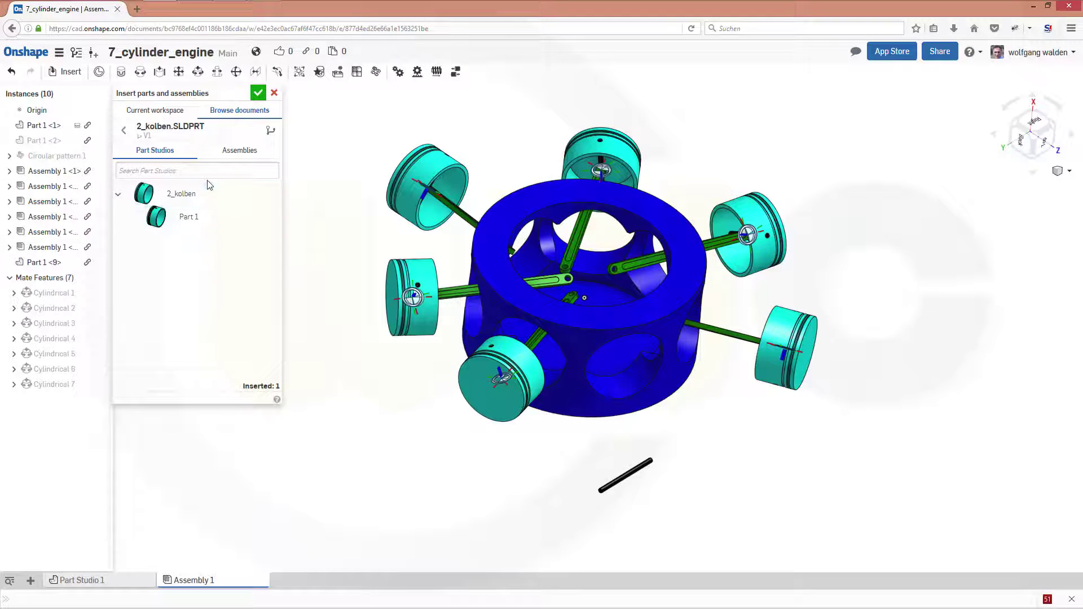
left_click(186, 193)
left_click(662, 482)
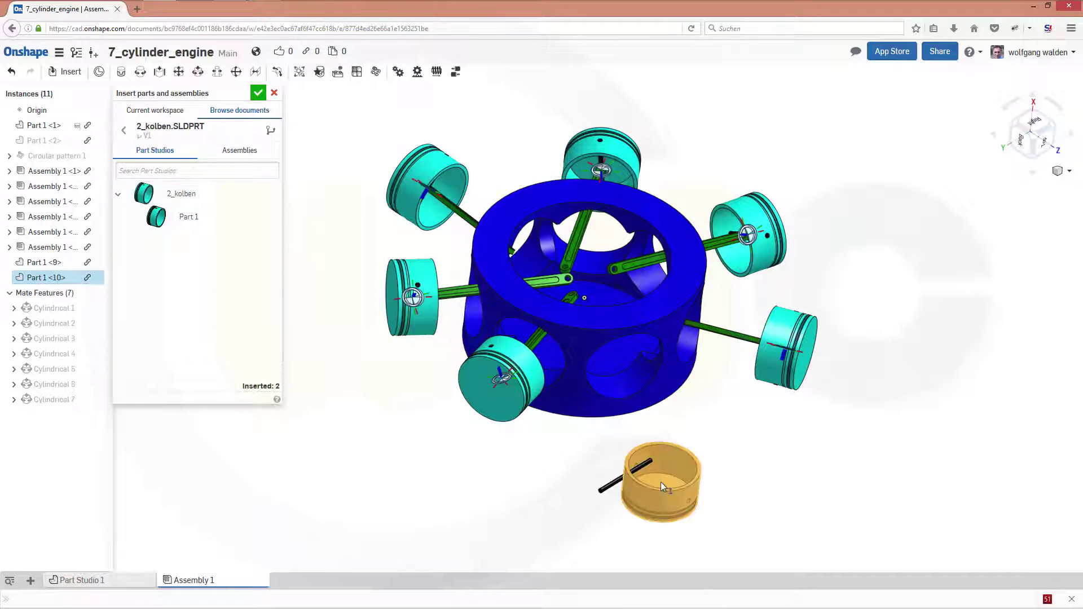
left_click(686, 478)
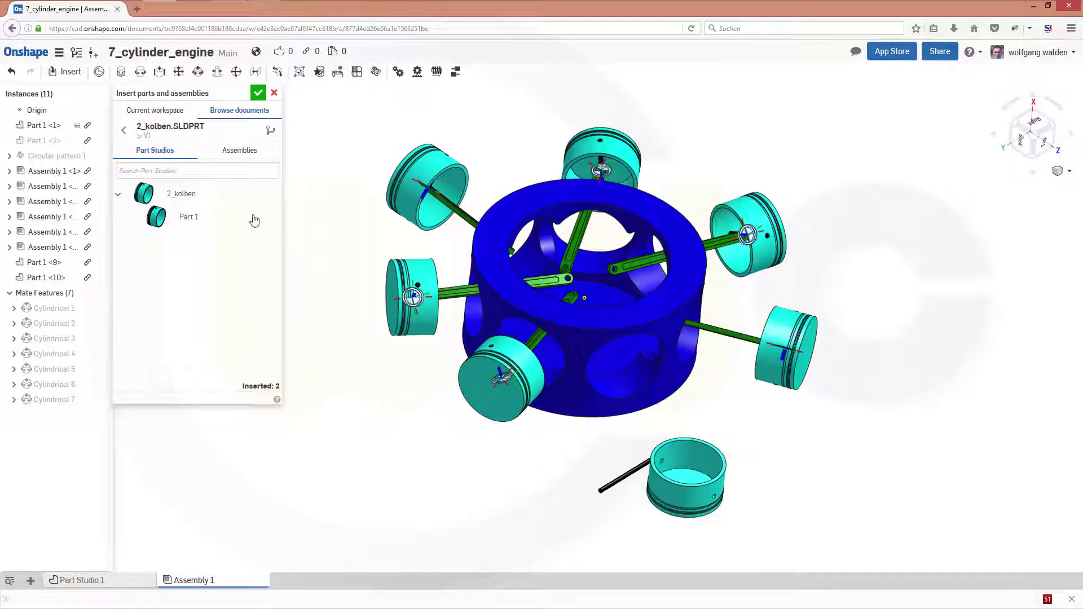
Insert Part 1 of 2_hauptpleuel from My documents, place it beside the loose piston, and finish inserting.
left_click(233, 111)
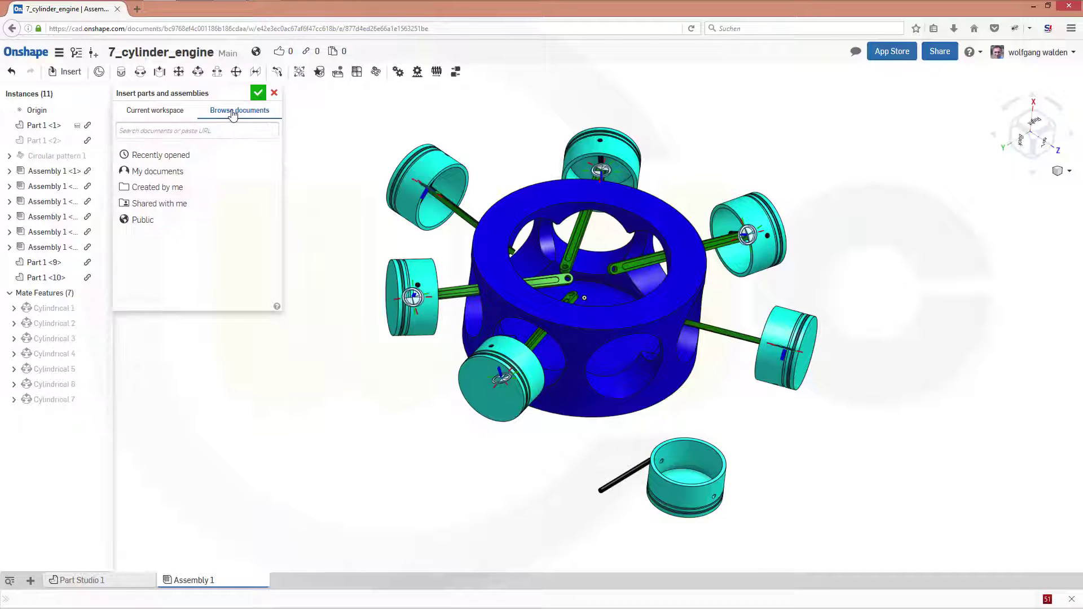
left_click(161, 171)
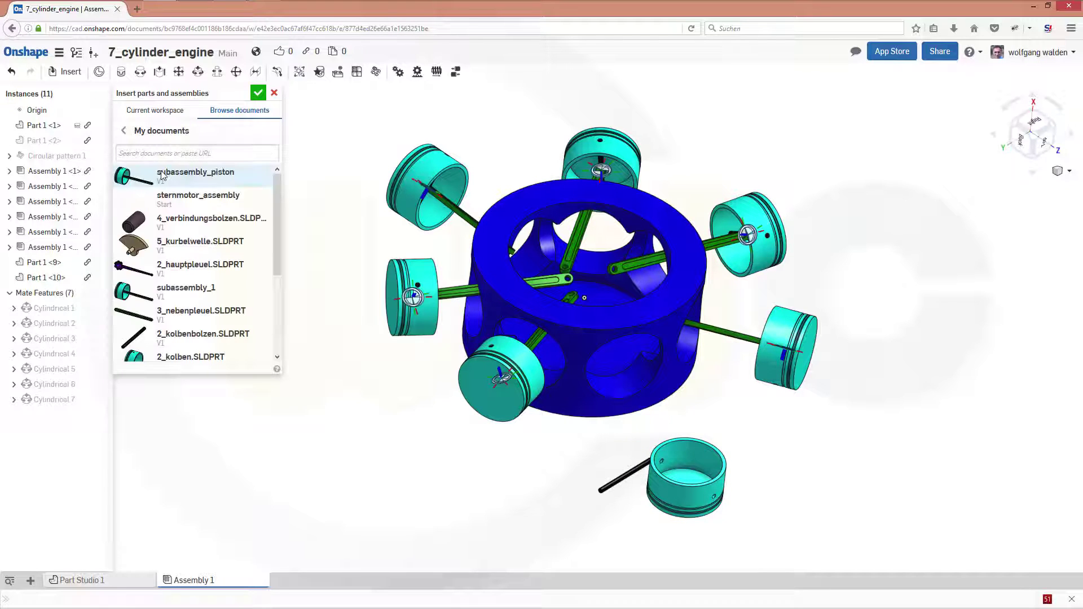
left_click(169, 279)
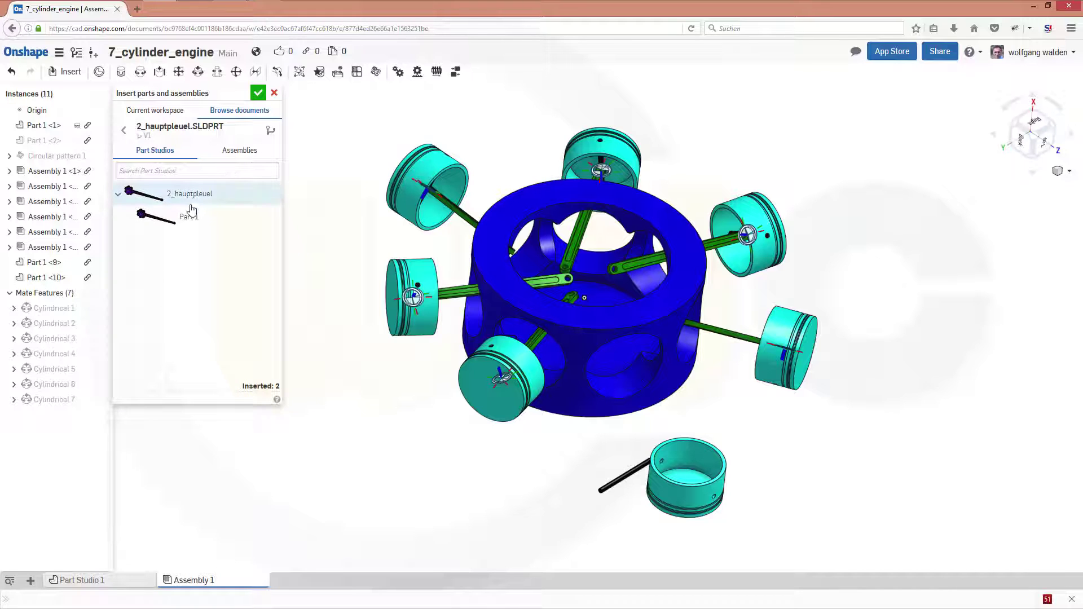
left_click(189, 214)
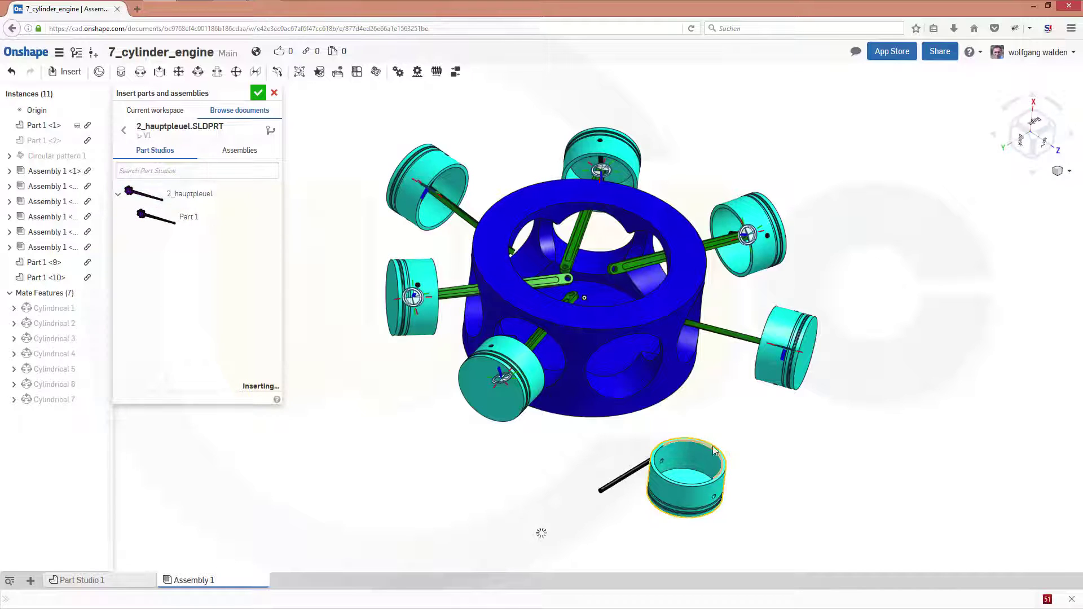
left_click(732, 445)
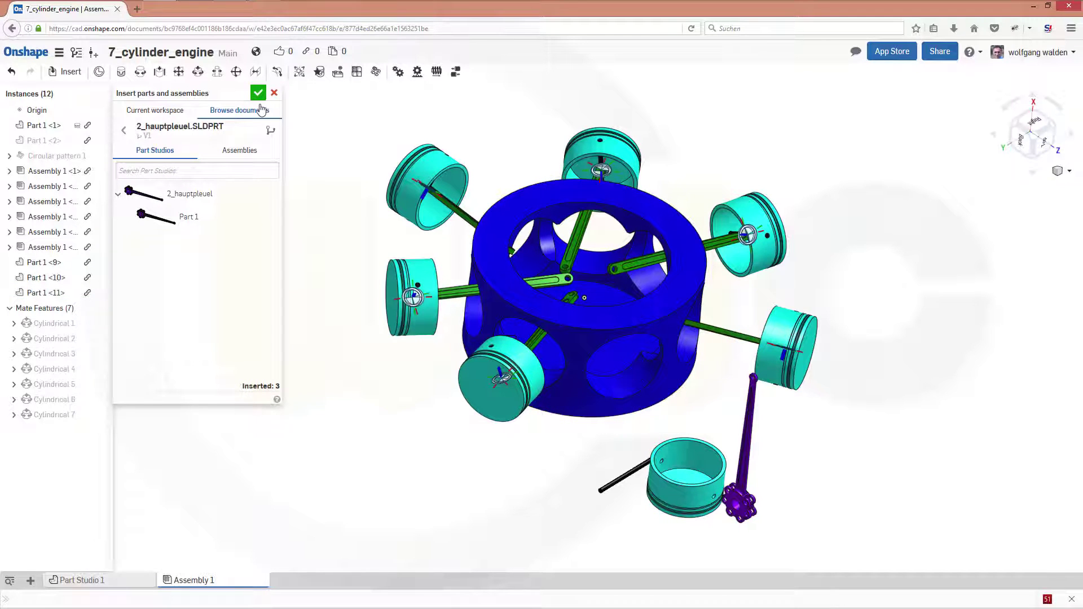
key("Escape")
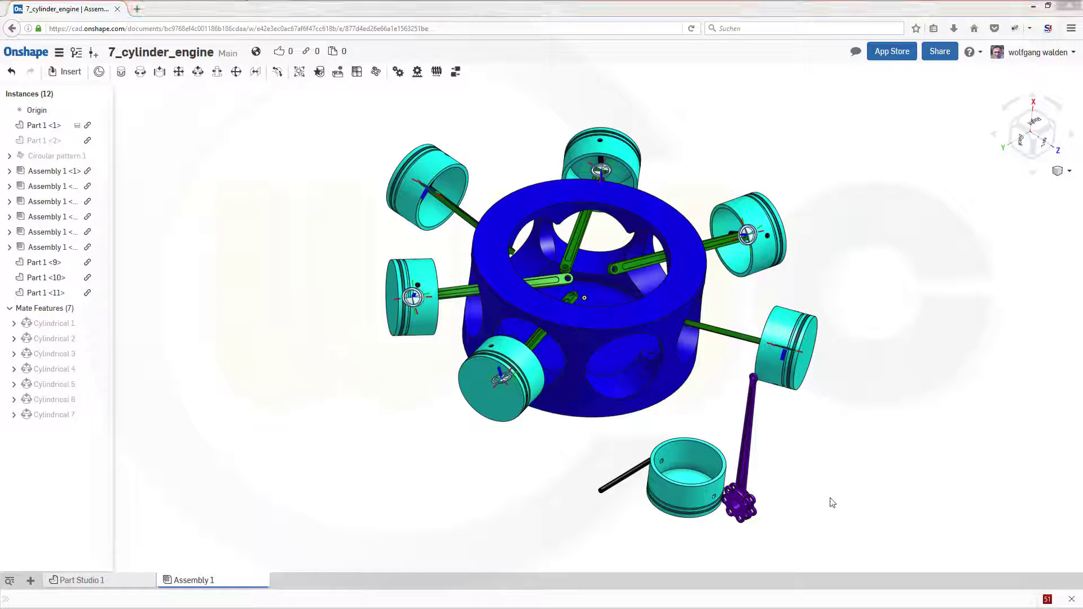
Join the loose pin to the piston's pin hole with a cylindrical mate and slide it across the piston's interior.
scroll(804, 499, "down", 3)
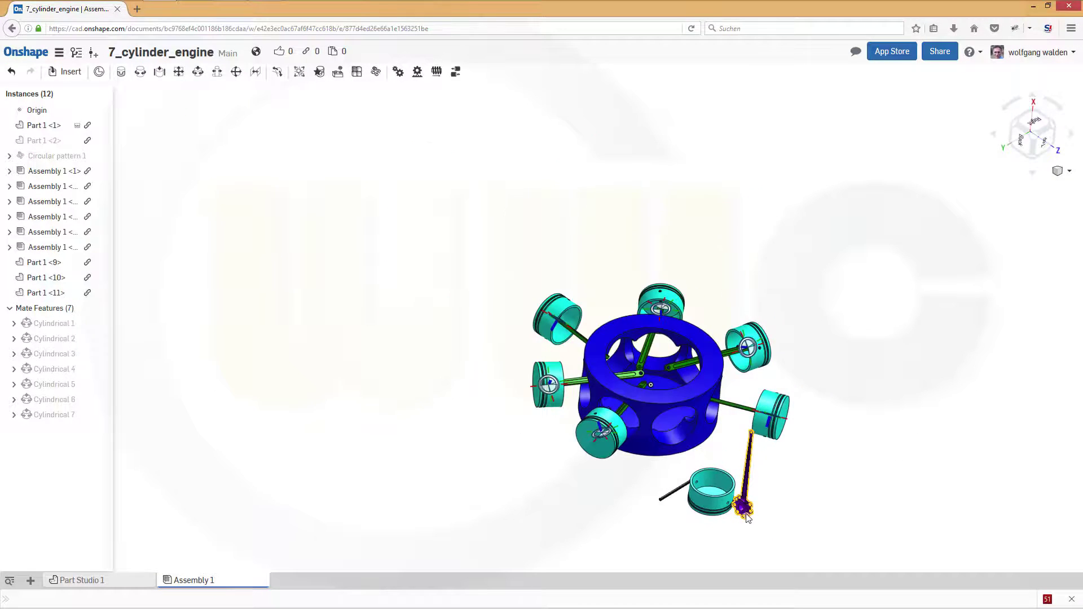
scroll(751, 511, "up", 5)
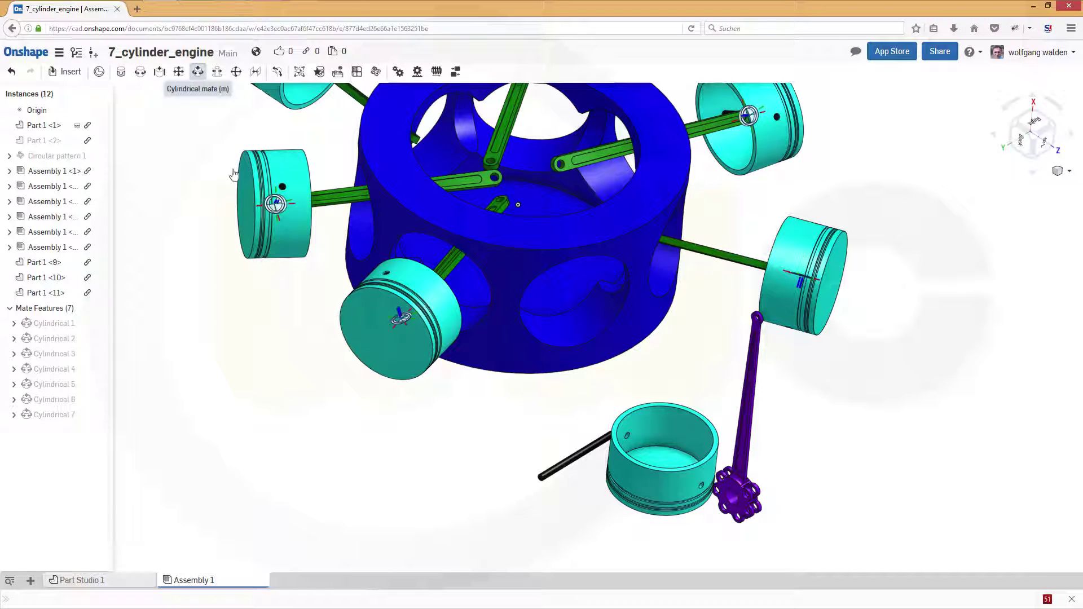
key("m")
scroll(603, 501, "up", 5)
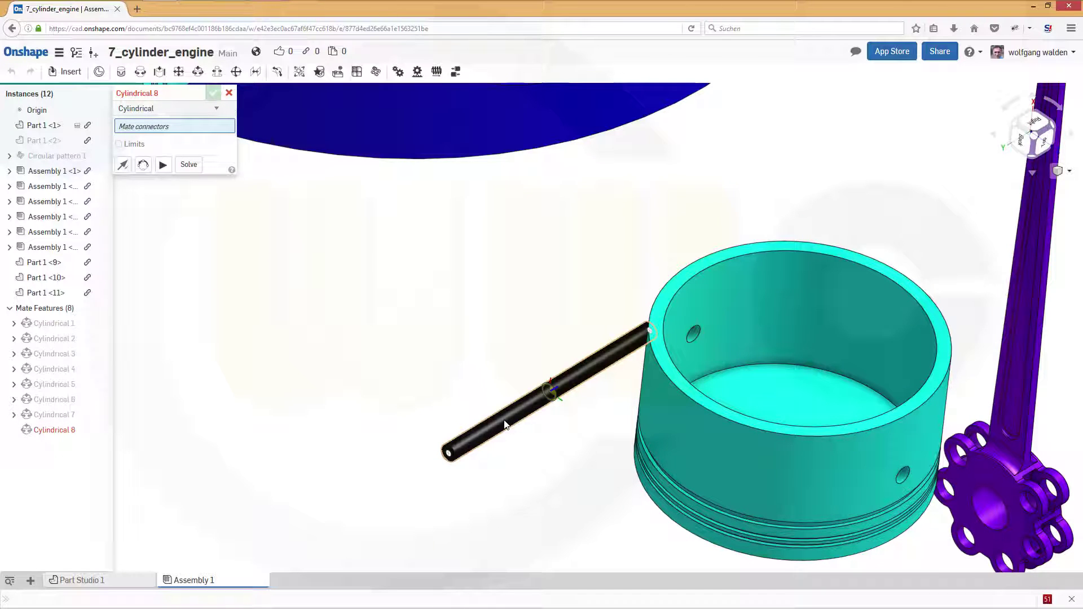
left_click(505, 425)
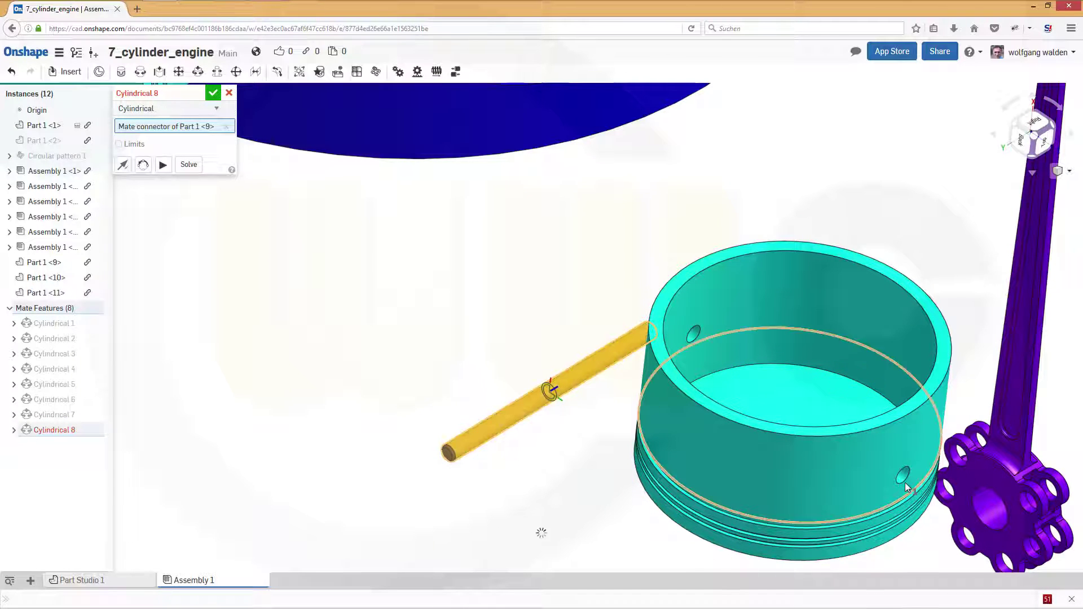
scroll(903, 479, "up", 2)
scroll(903, 479, "up", 2)
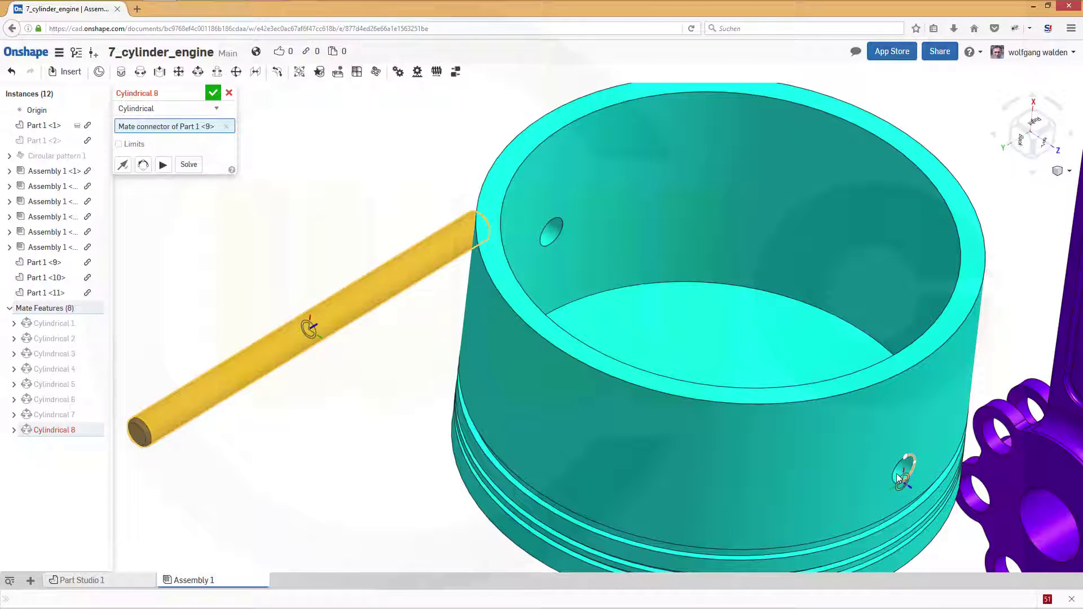
scroll(920, 488, "up", 3)
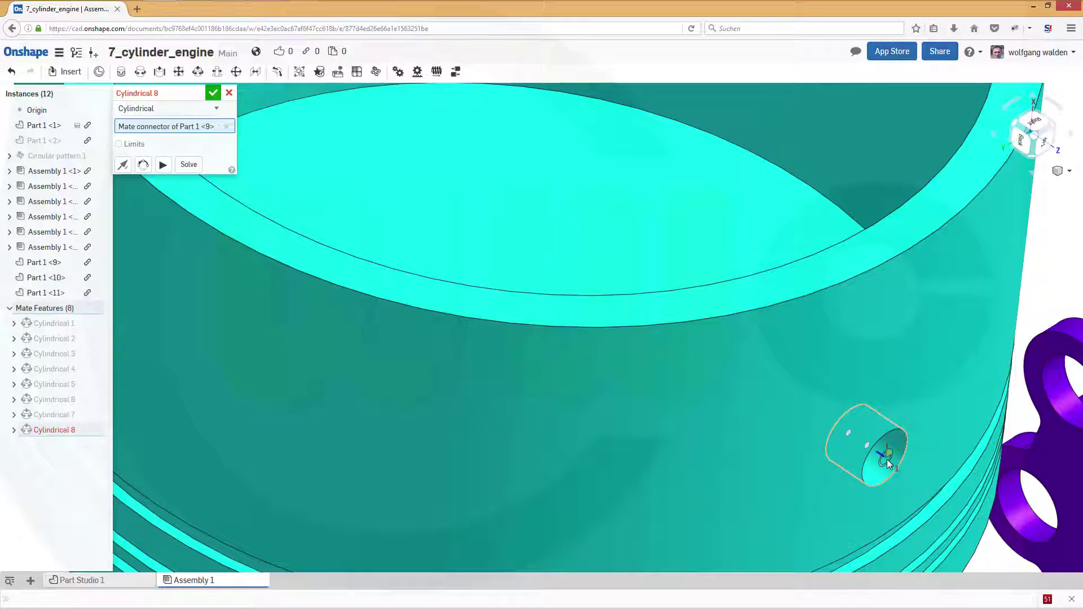
left_click(887, 460)
scroll(887, 460, "down", 5)
scroll(872, 443, "down", 2)
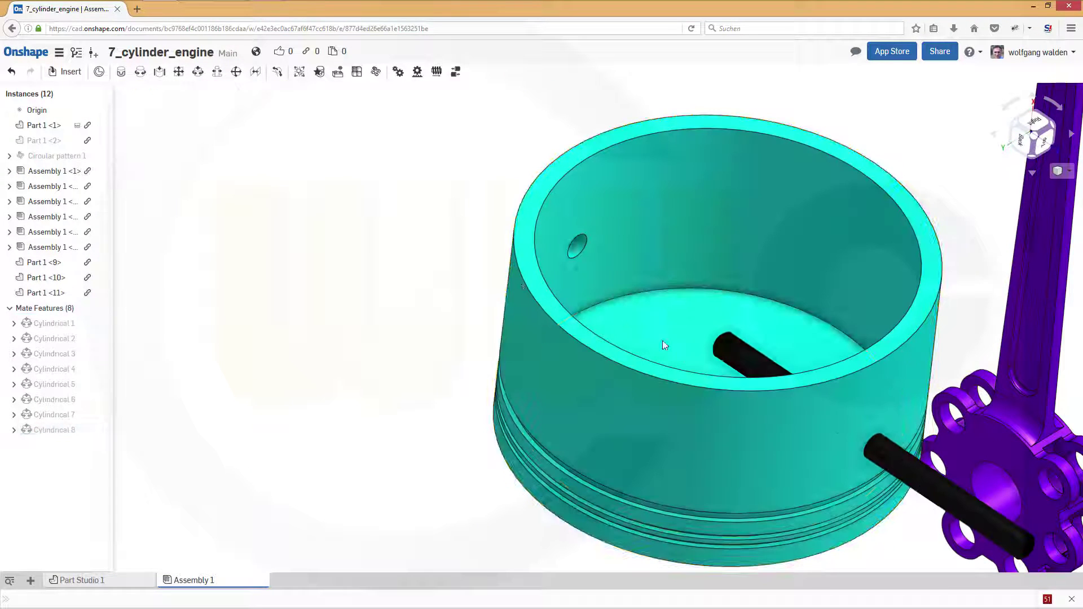
left_click_drag(898, 466, 769, 378)
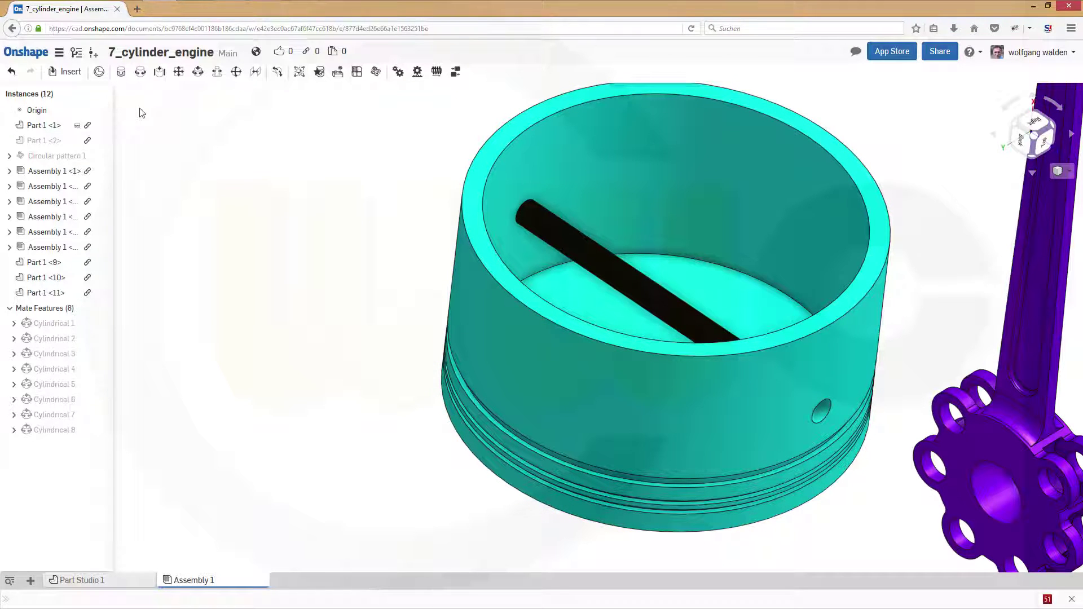
Add a mate connector at the midpoint of the piston pin's cylindrical face.
left_click(101, 73)
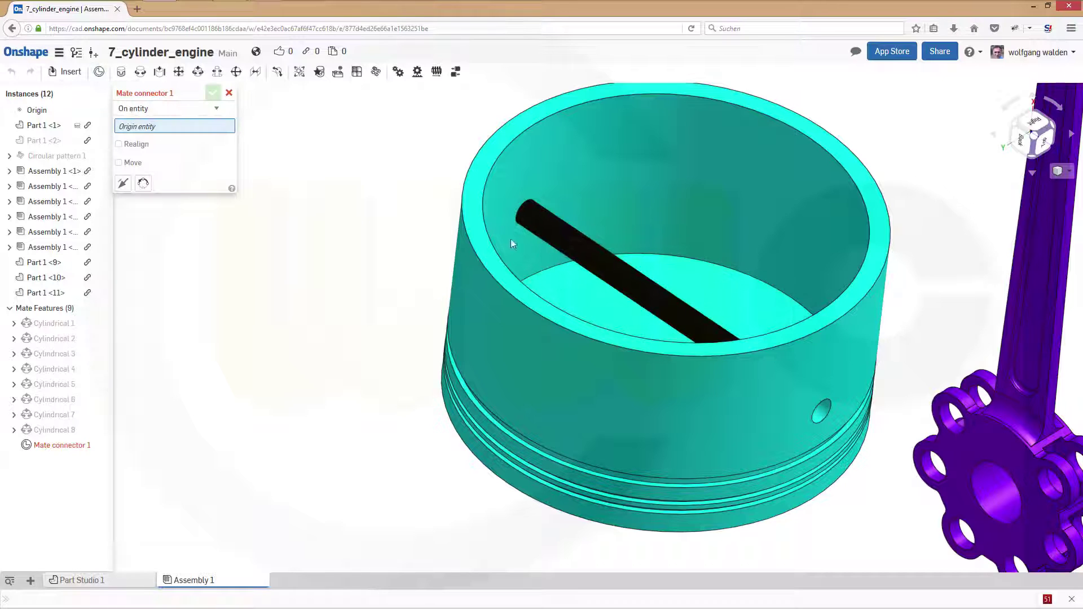
left_click(654, 293)
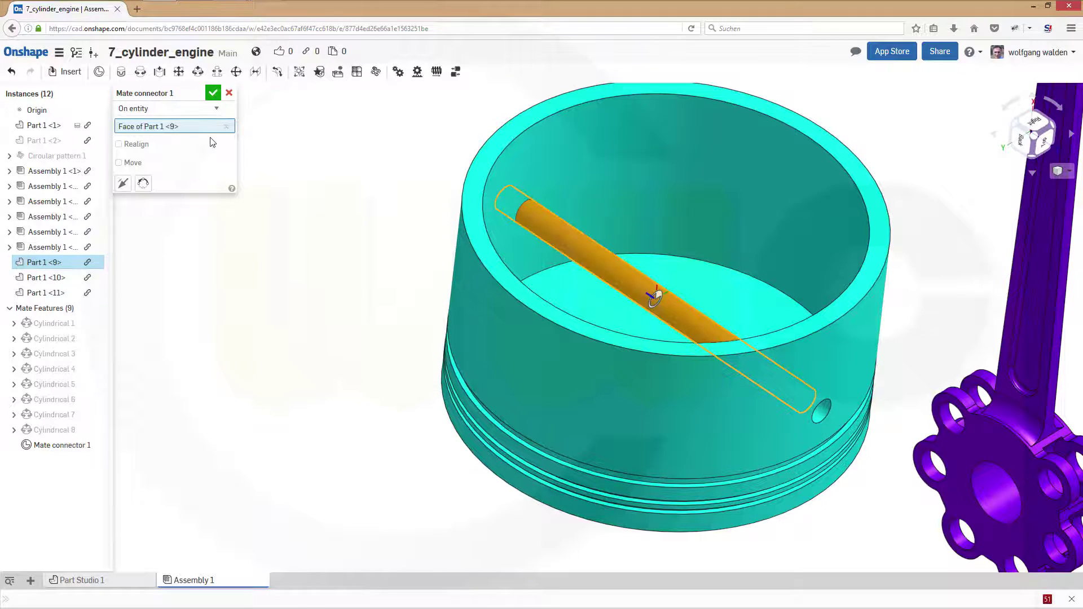
left_click(213, 93)
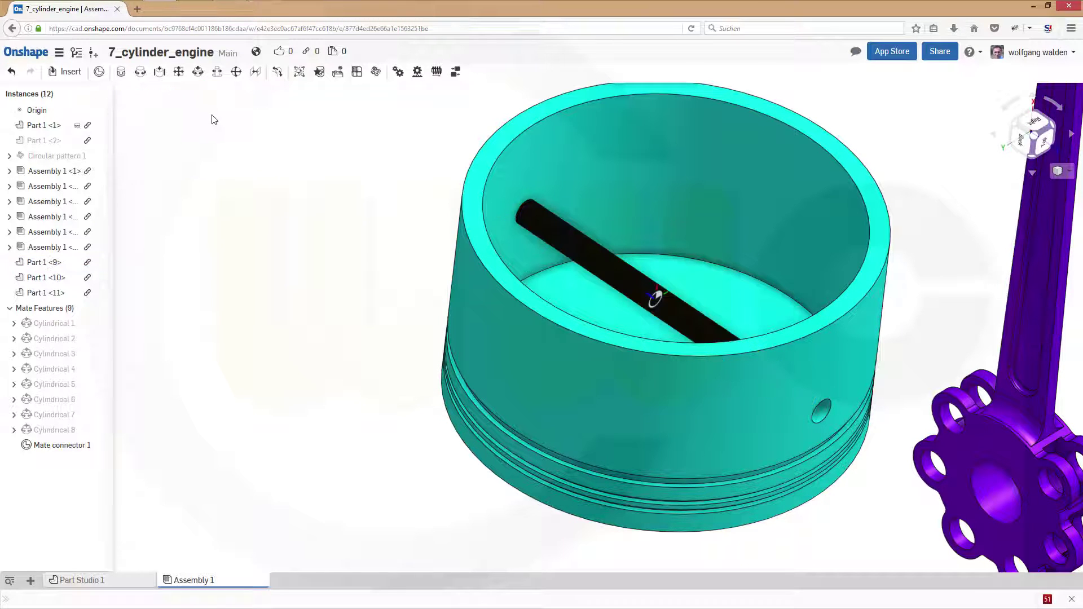
Add a mate connector centred on the piston's inner wall face, realigning its primary axis to the pin hole.
left_click(99, 72)
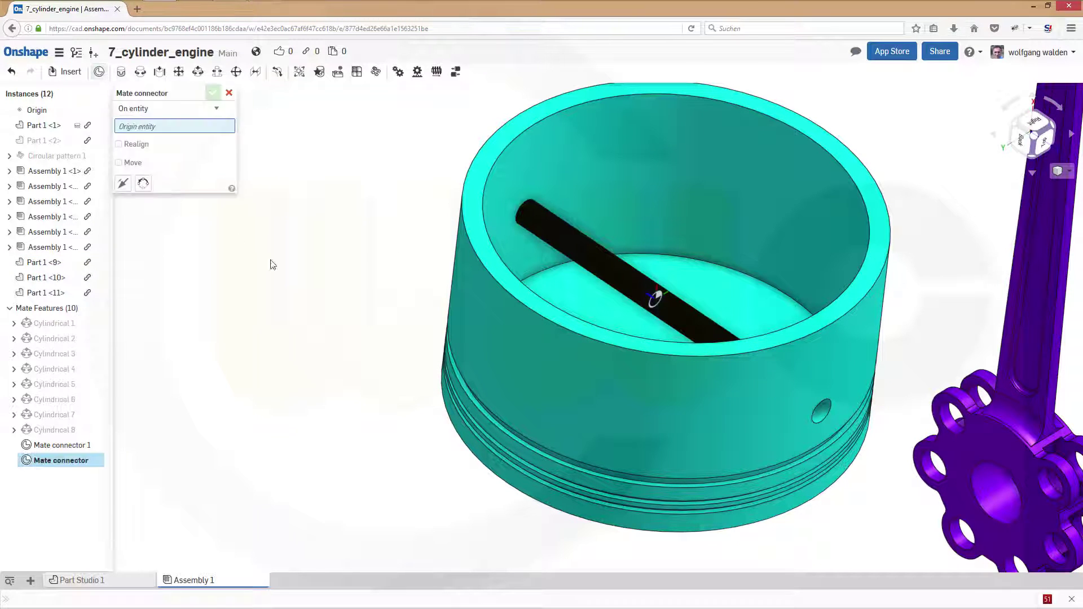
left_click(781, 210)
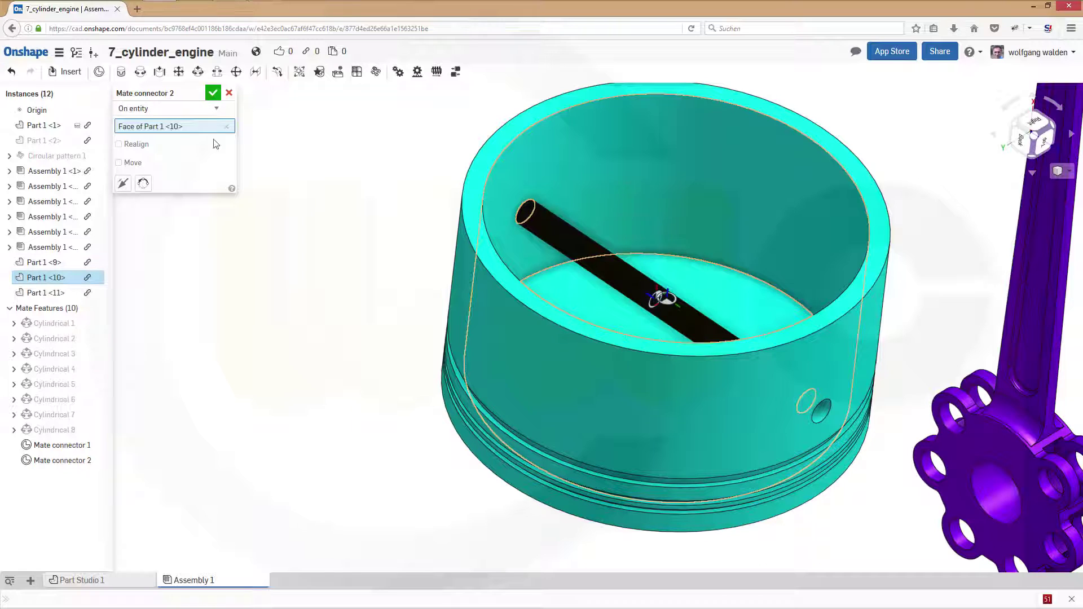
left_click(120, 145)
scroll(835, 439, "up", 3)
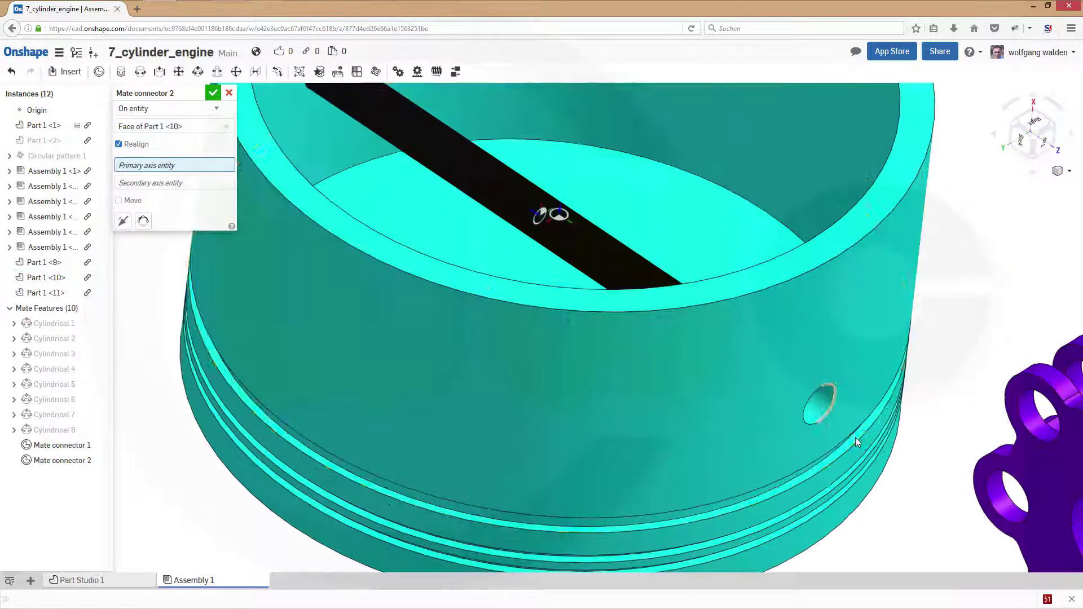
scroll(856, 438, "up", 2)
left_click(785, 390)
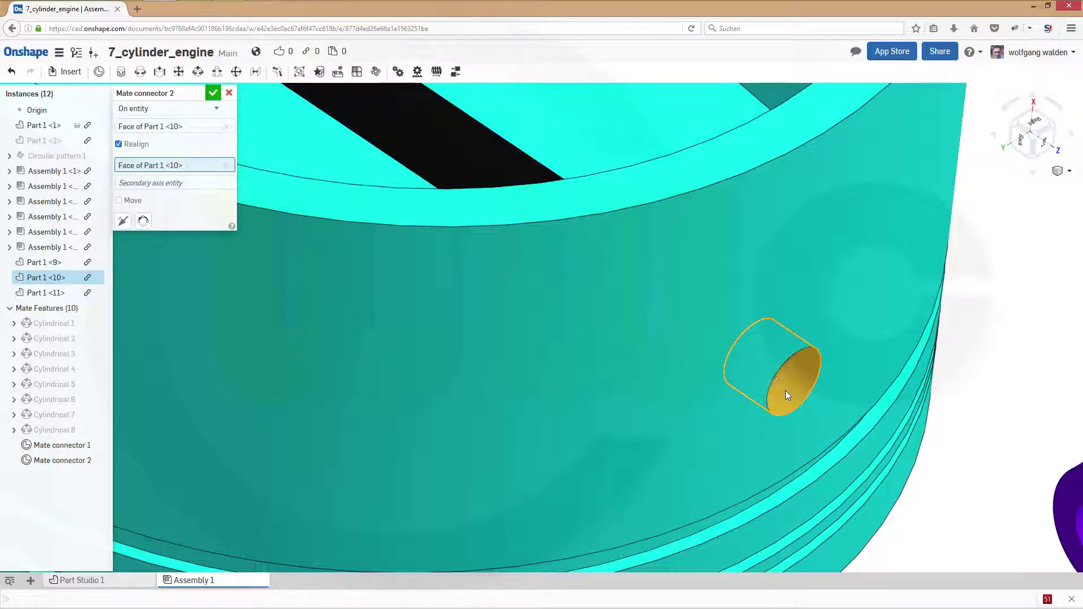
scroll(785, 390, "down", 4)
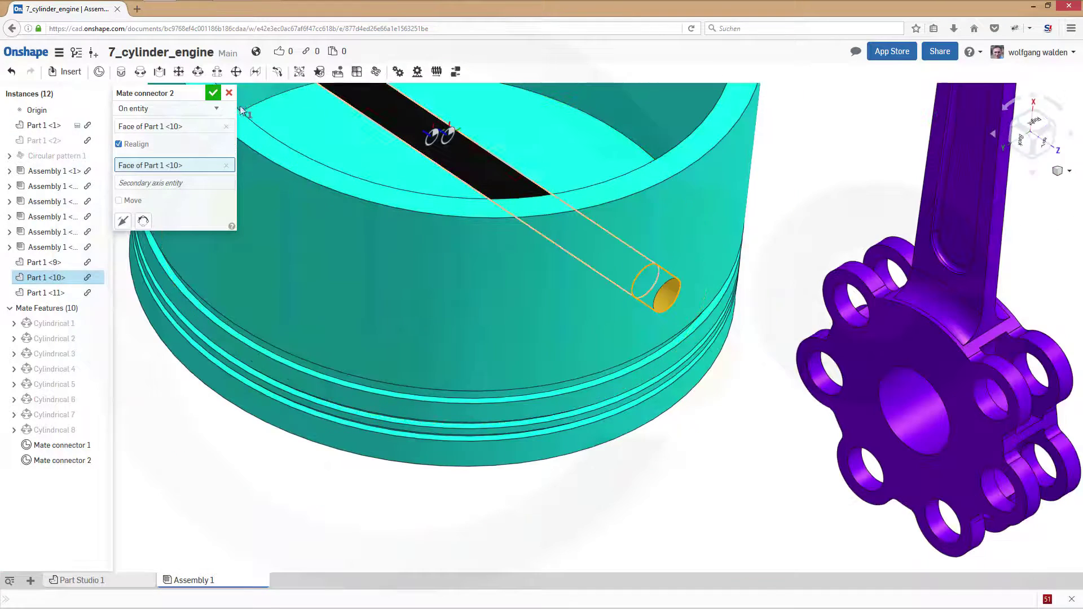
left_click(213, 92)
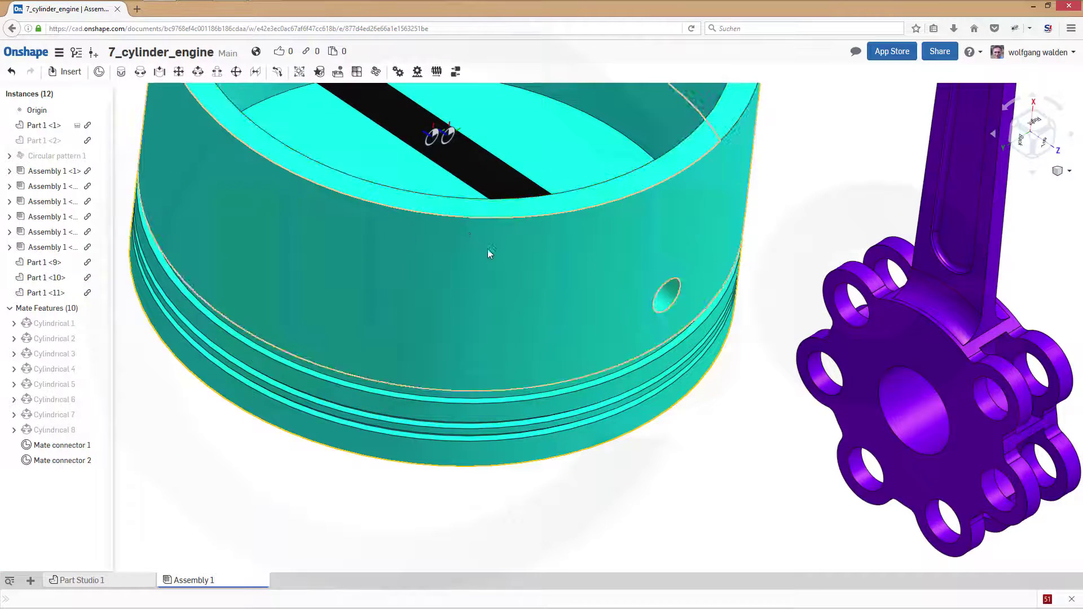
Centre the pin in the piston with a planar mate between Mate connector 1 and Mate connector 2.
key("Up")
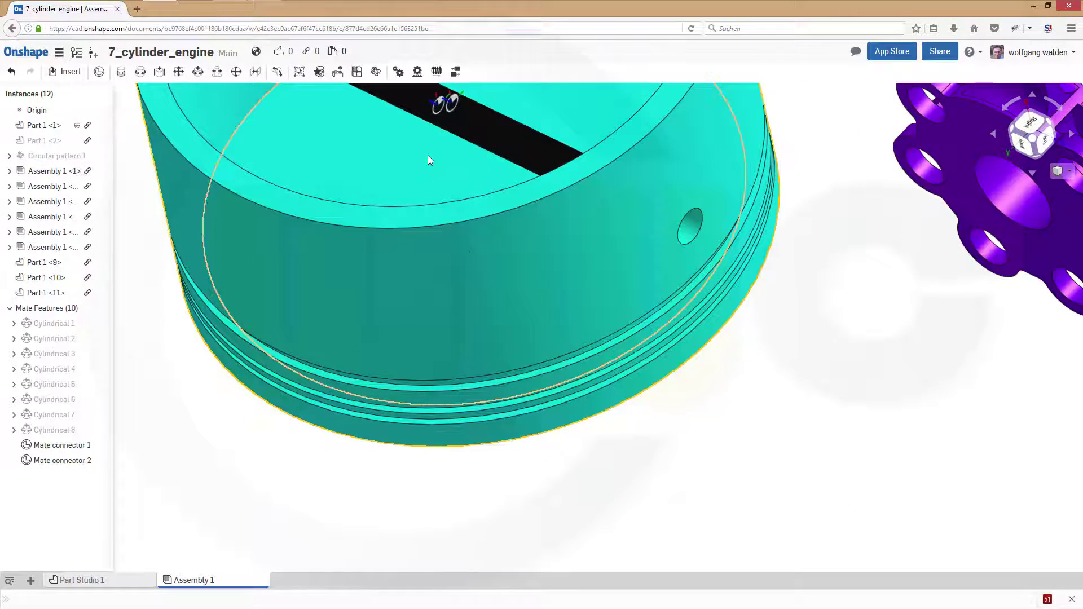
right_click_drag(427, 159, 435, 250)
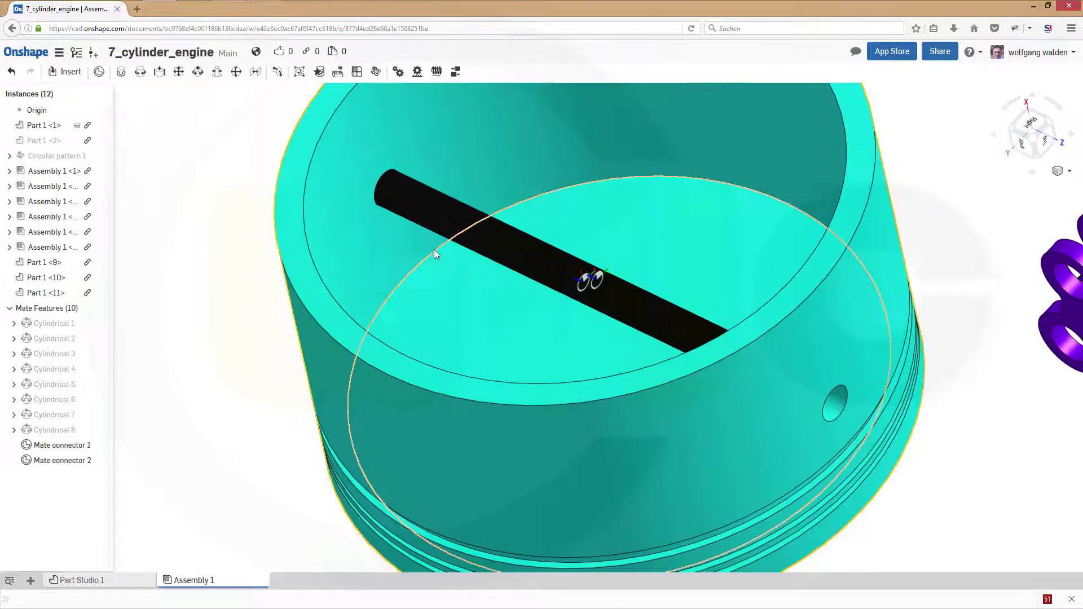
left_click(179, 73)
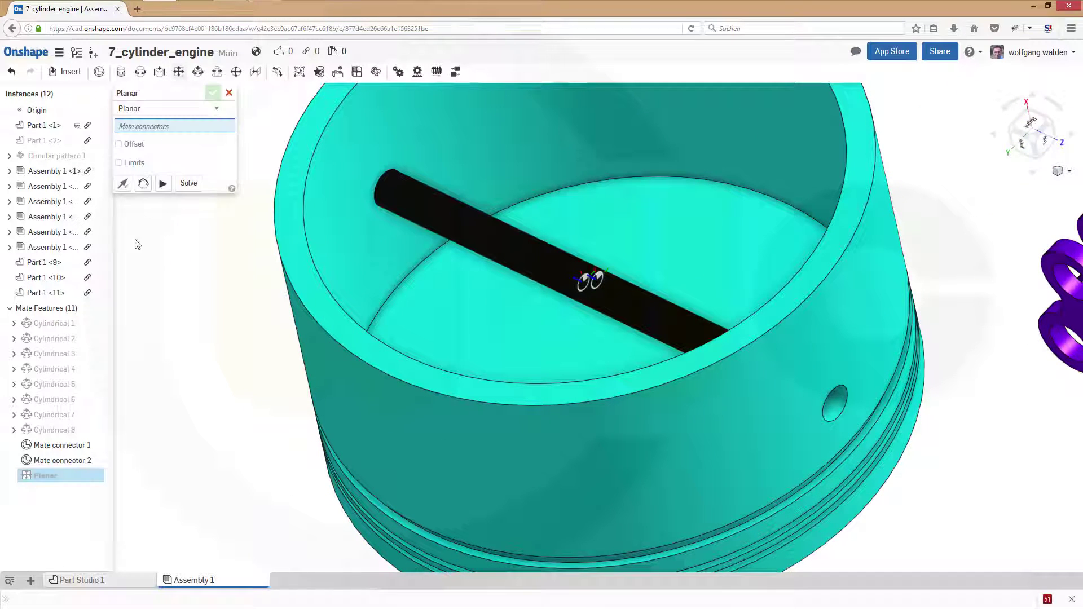
left_click(84, 445)
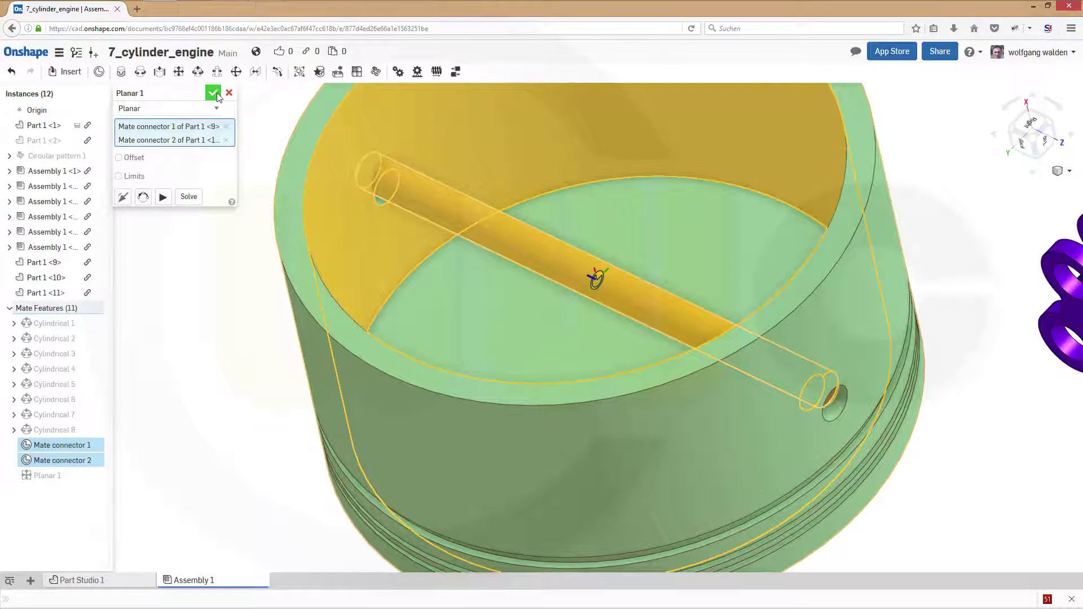
Add a mate connector centred in the bore at the small end of the main connecting rod.
scroll(851, 302, "down", 5)
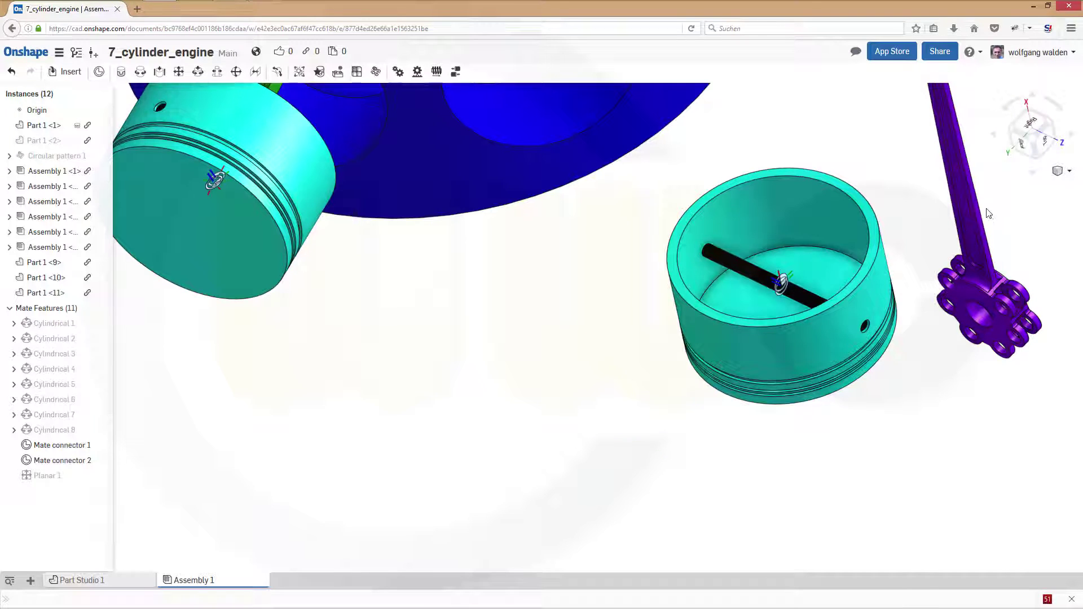
middle_click_drag(989, 213, 803, 365)
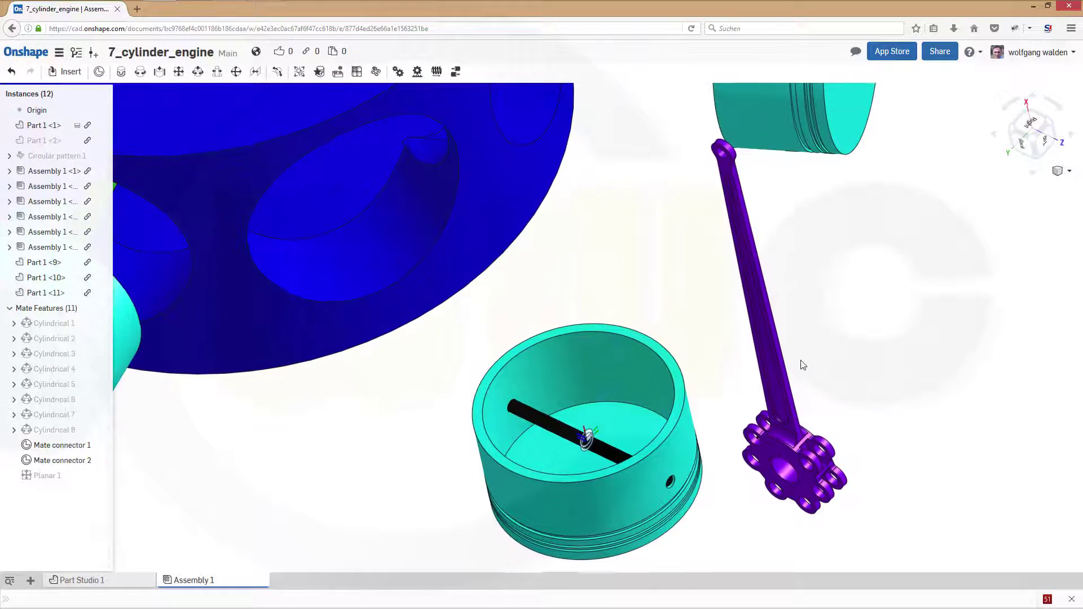
left_click_drag(803, 365, 754, 205)
scroll(777, 195, "up", 3)
right_click_drag(754, 205, 785, 178)
scroll(784, 173, "up", 4)
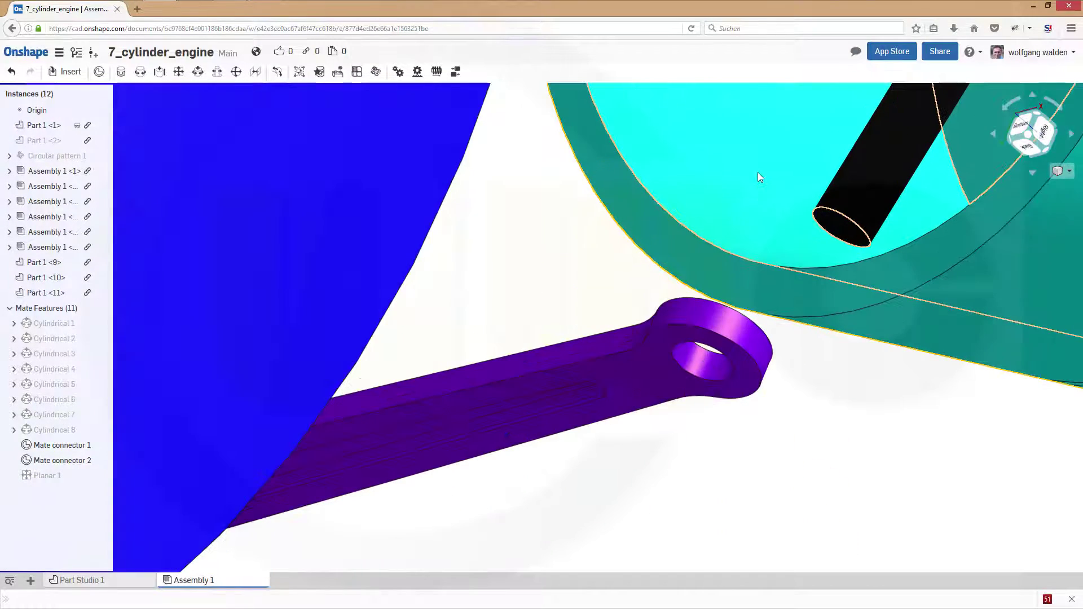
left_click(99, 72)
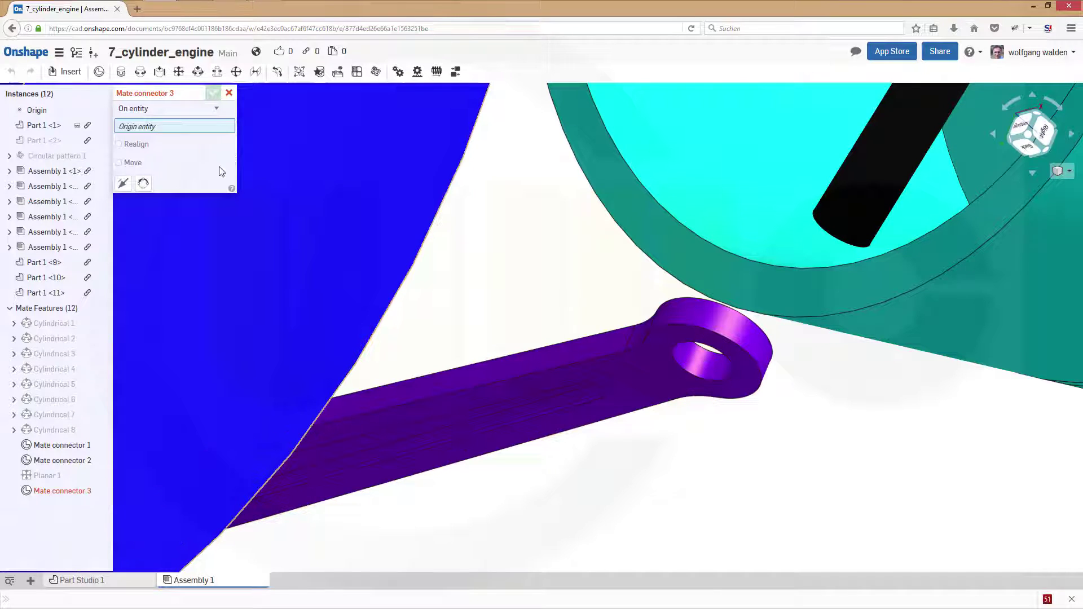
left_click(711, 349)
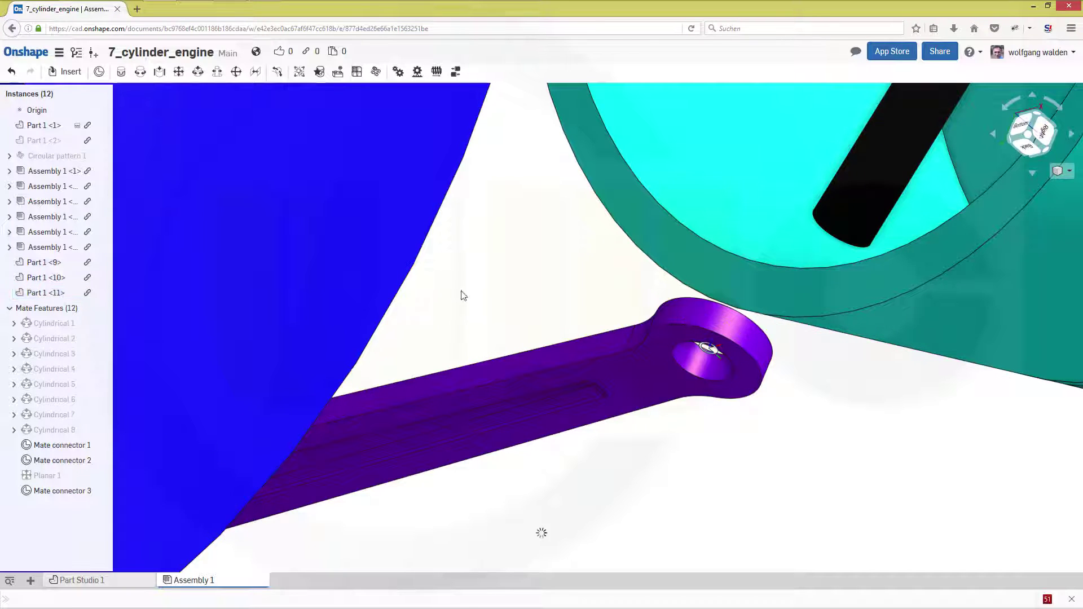
Join the piston pin to the main connecting rod's small-end bore with a cylindrical mate.
scroll(460, 295, "down", 10)
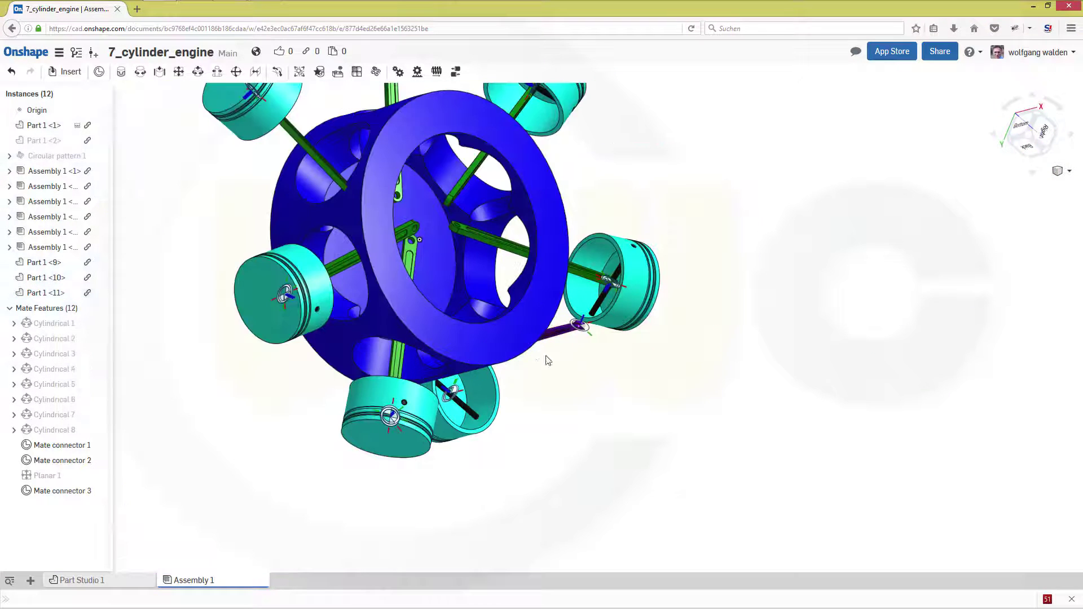
right_click_drag(547, 360, 587, 368)
scroll(587, 368, "up", 5)
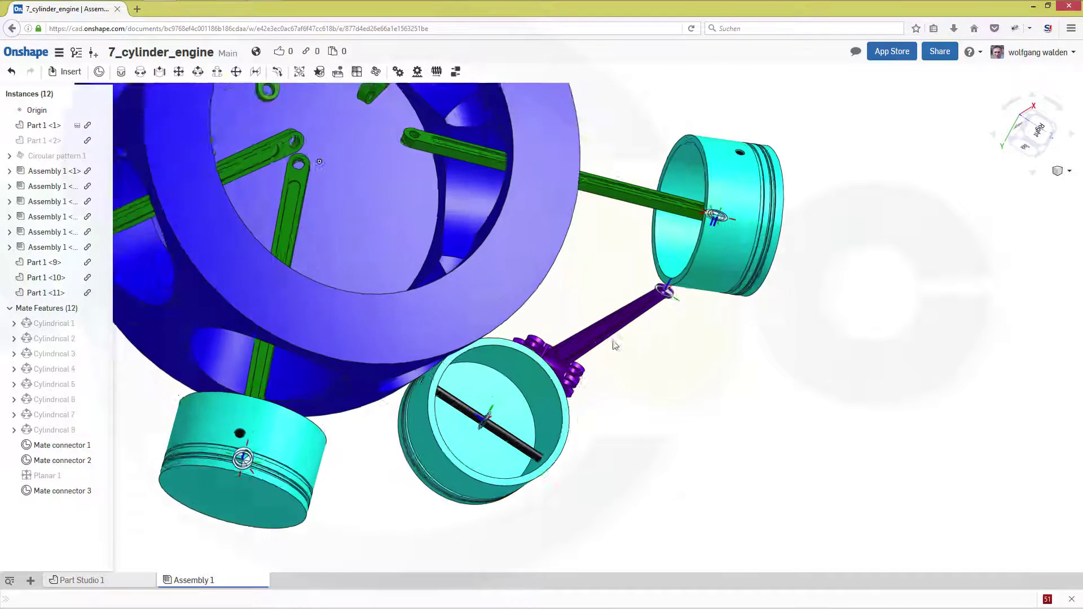
left_click(199, 72)
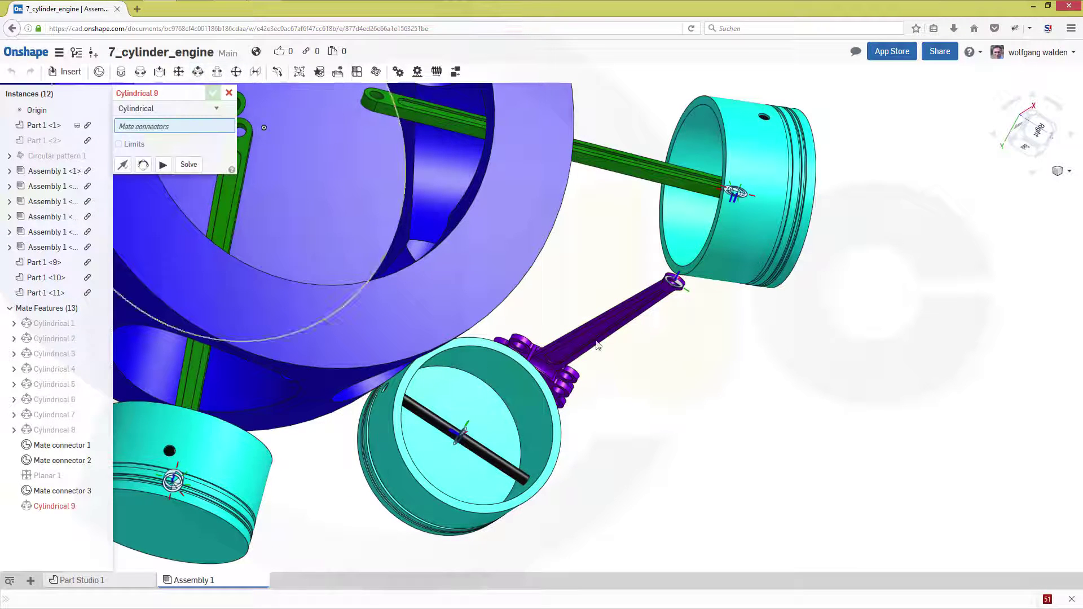
left_click(490, 462)
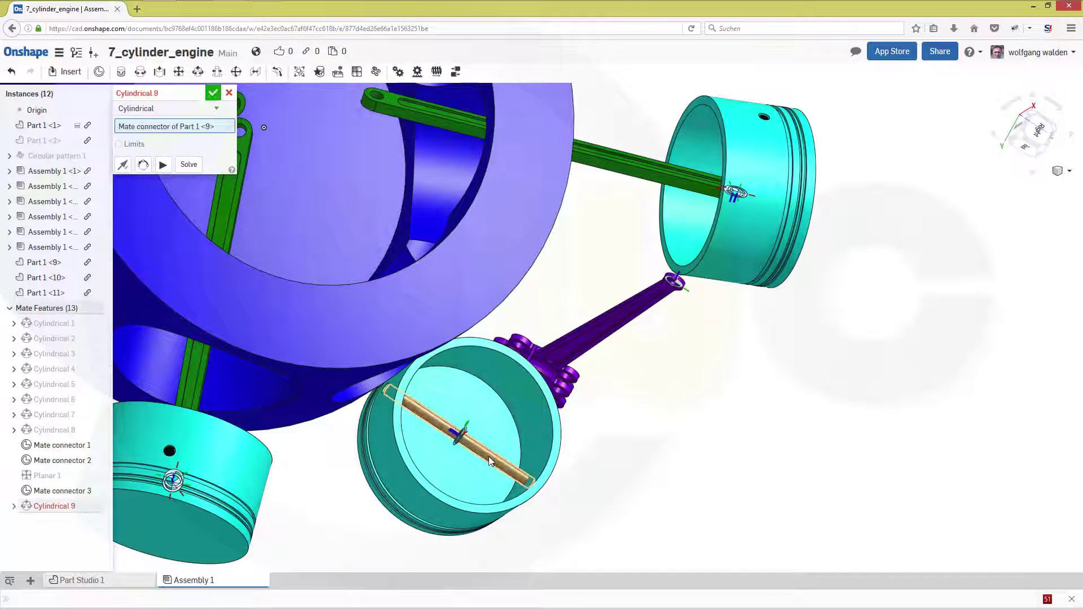
scroll(680, 347, "up", 10)
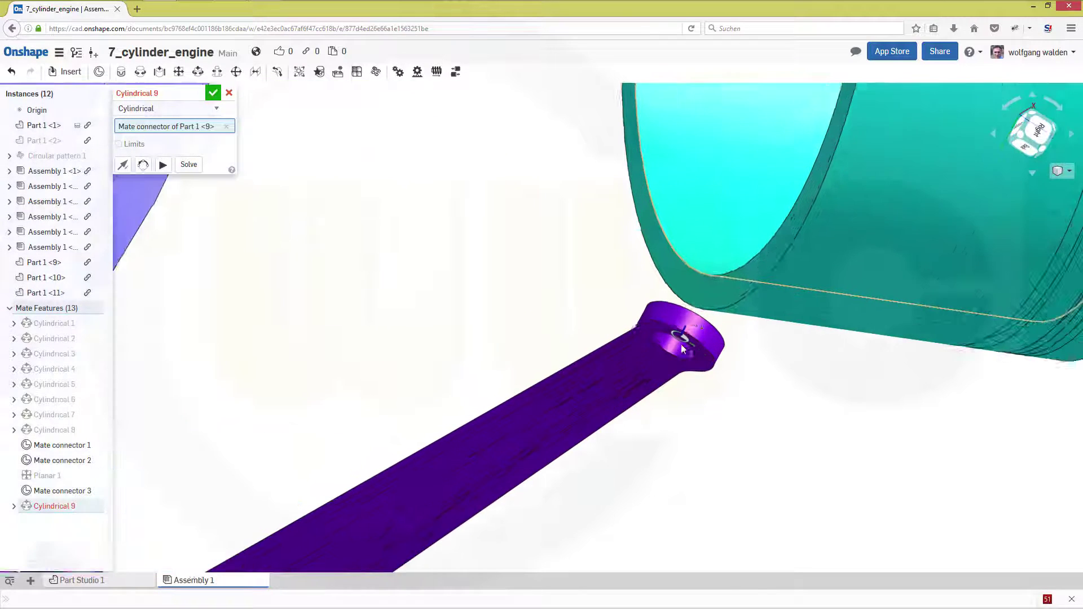
mouse_move(683, 408)
right_mouse_down()
mouse_move(736, 387)
mouse_move(680, 390)
right_mouse_up()
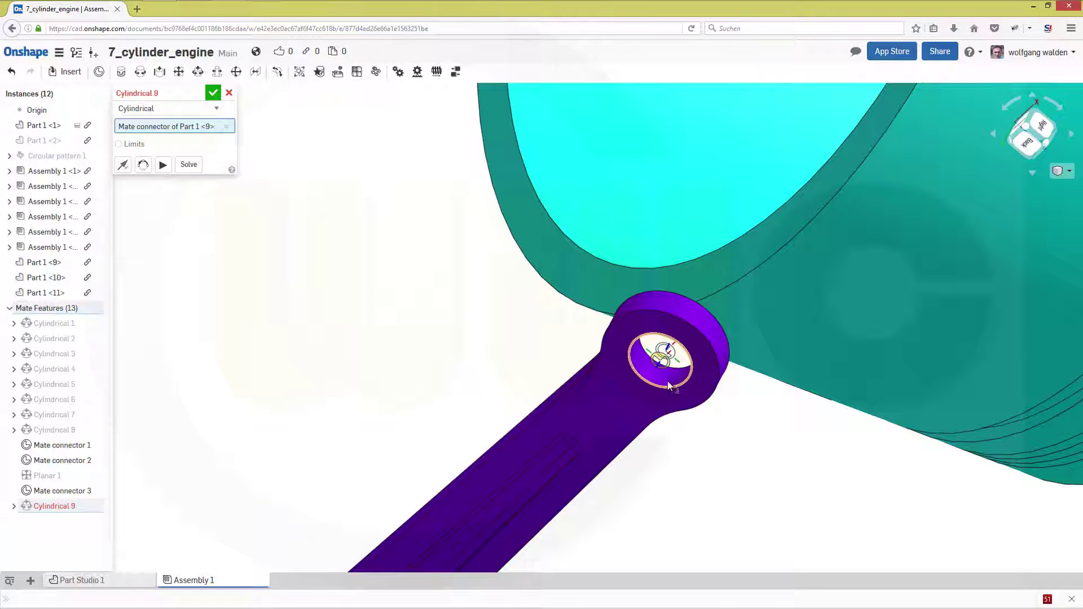
left_click(665, 375)
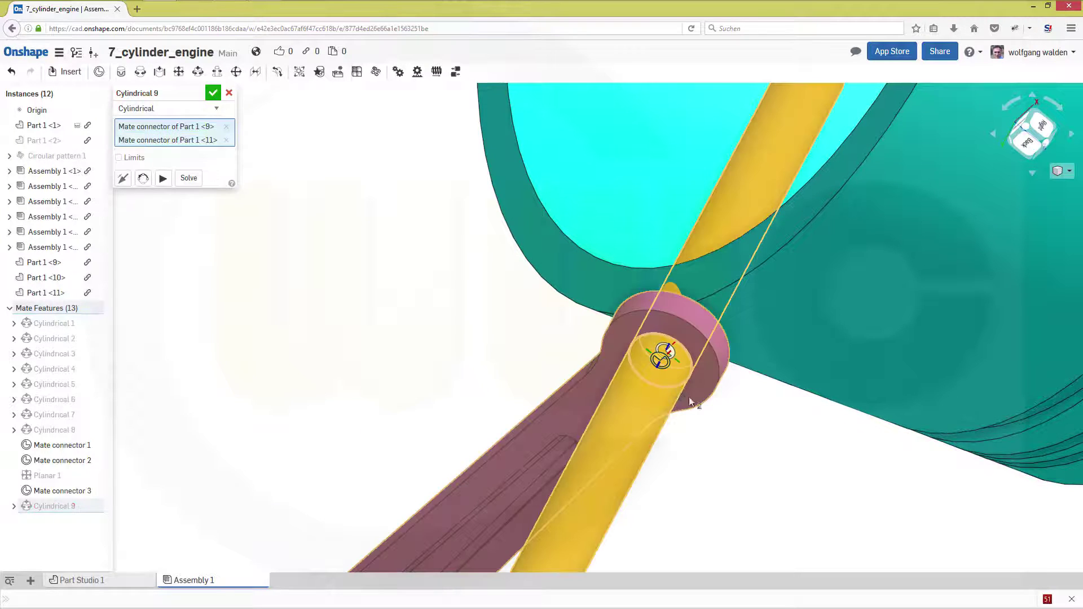
scroll(698, 420, "down", 5)
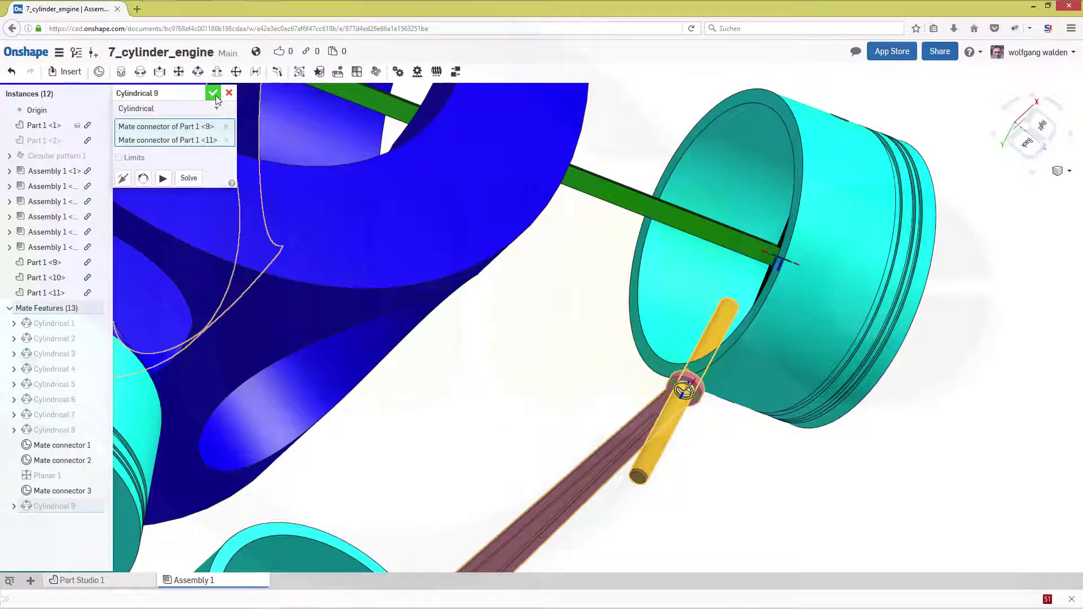
key("Return")
Move the loose piston with its main connecting rod clear of the neighbouring piston.
left_click_drag(657, 334, 621, 455)
scroll(621, 455, "down", 10)
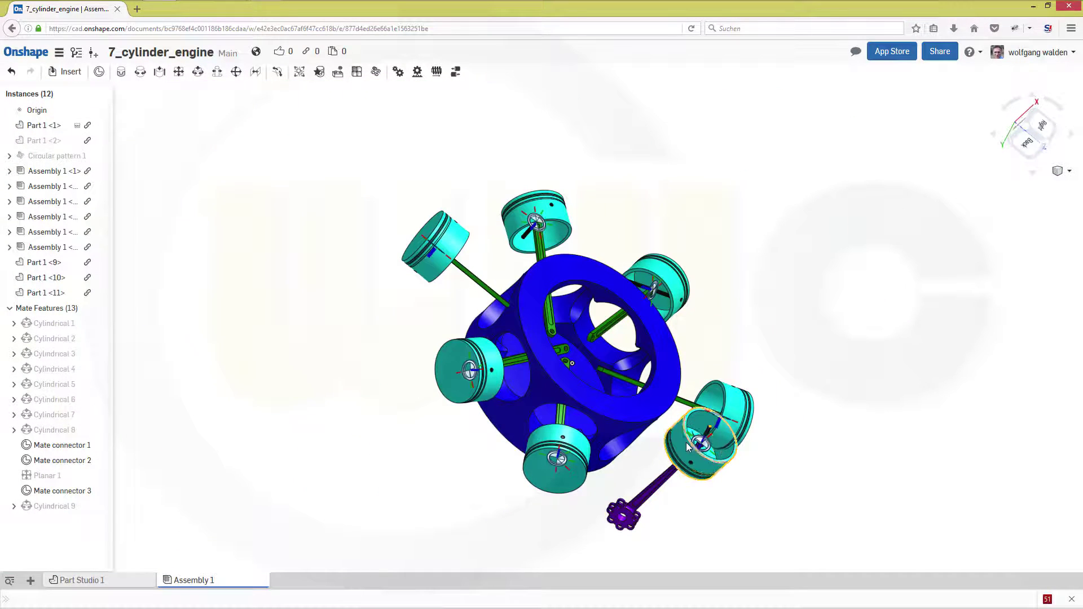
left_click_drag(687, 449, 236, 453)
scroll(280, 448, "up", 2)
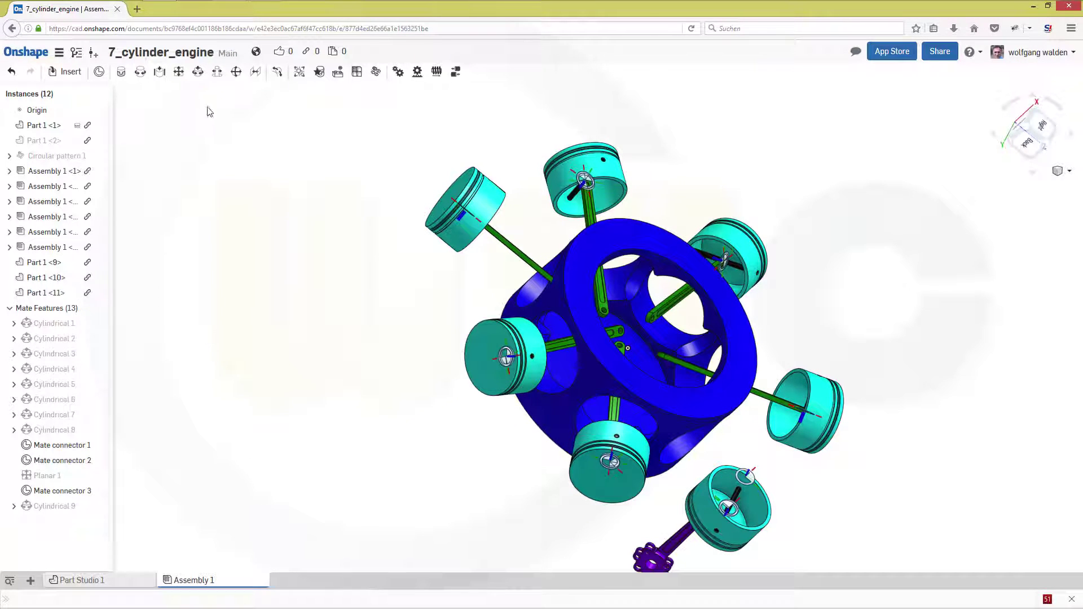
Centre the main connecting rod in the piston with a planar mate between Mate connector 3 and Mate connector 2.
left_click(180, 77)
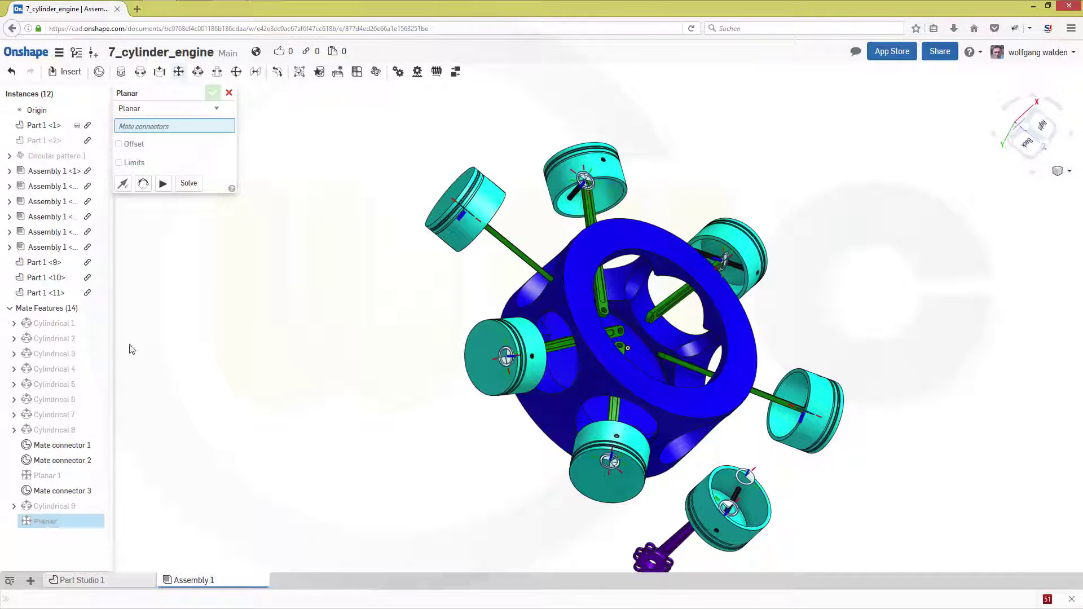
left_click(83, 490)
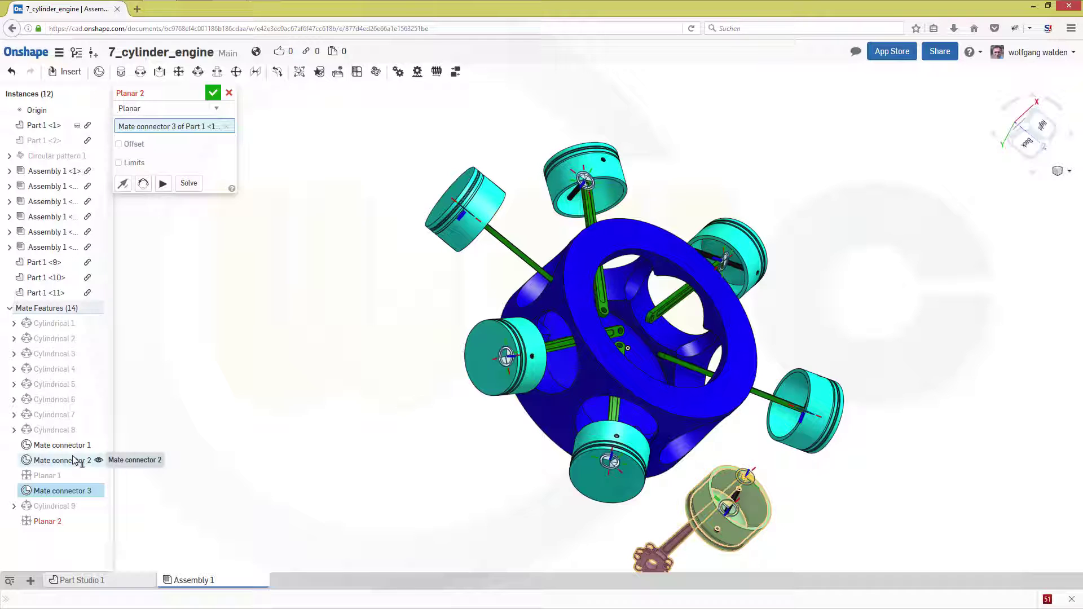
left_click(73, 460)
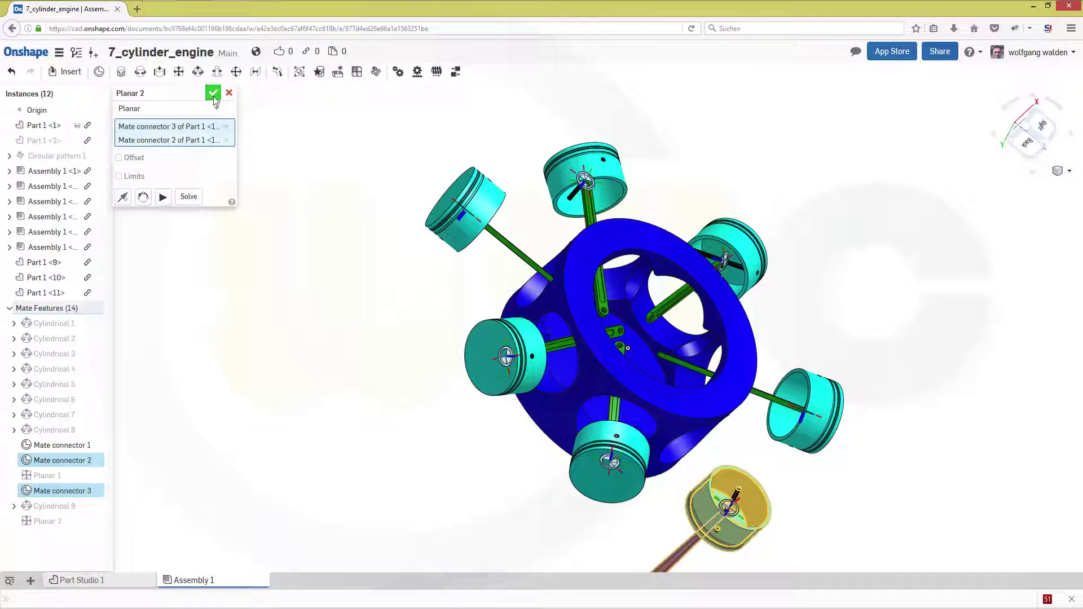
left_click(213, 94)
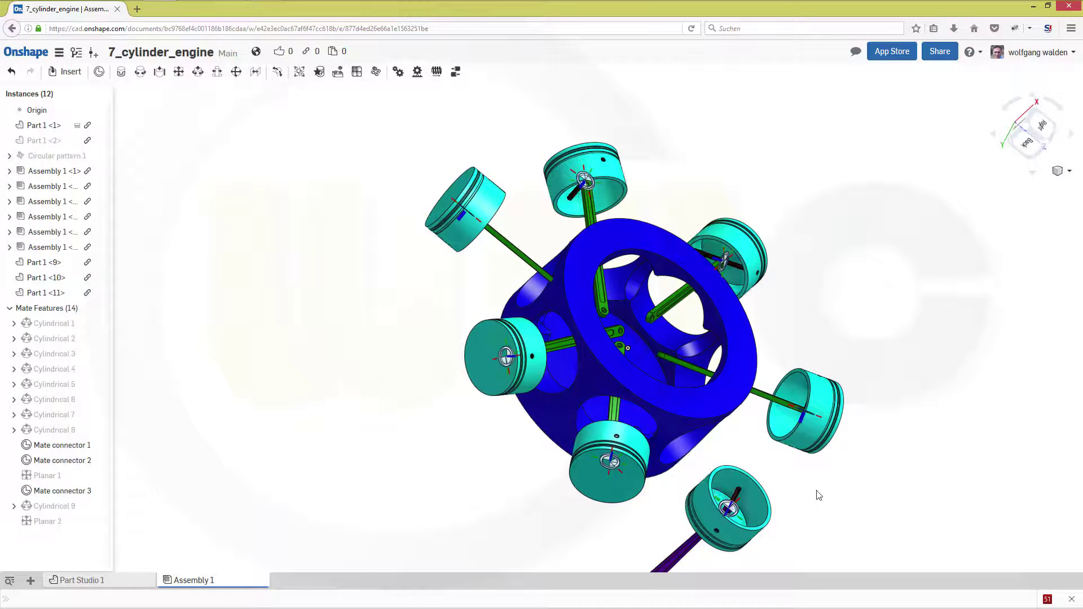
Rotate the main rod and its piston so that the rod's star-shaped end points towards the housing.
right_click_drag(817, 496, 800, 529)
scroll(802, 542, "down", 5)
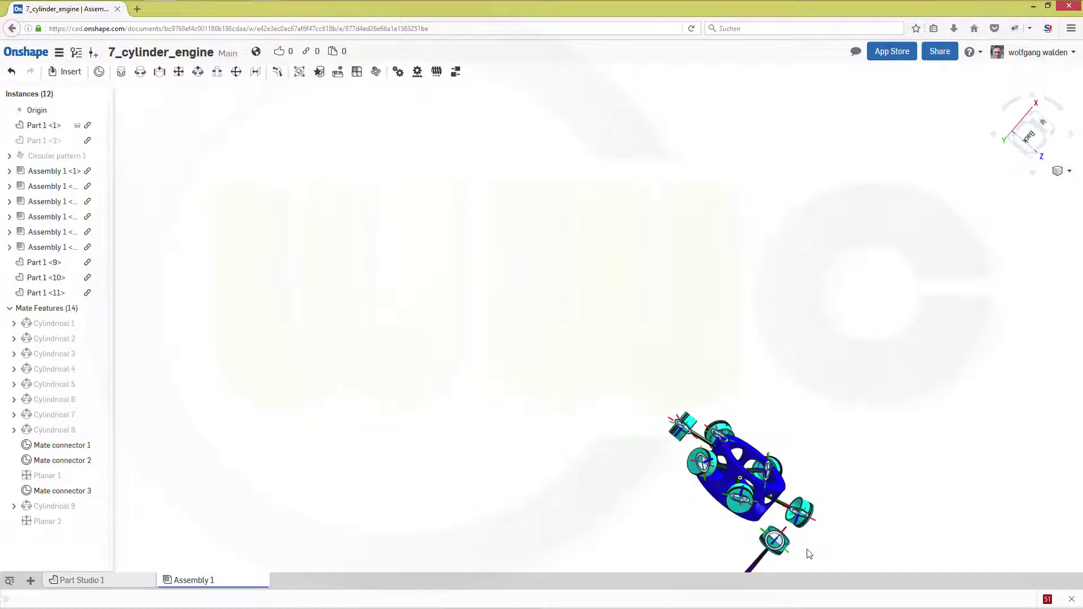
scroll(769, 394, "up", 3)
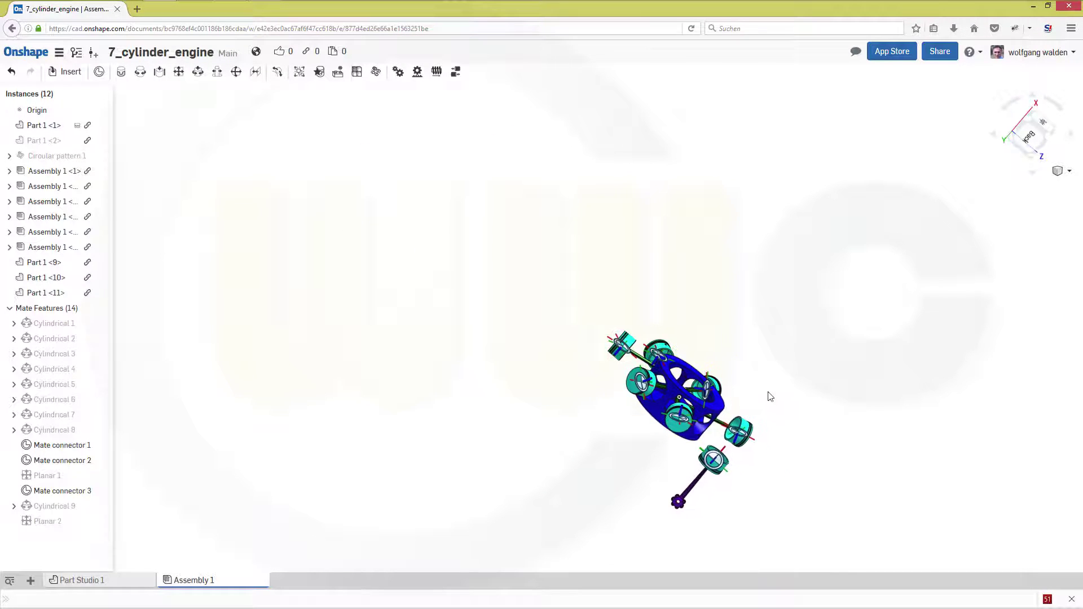
scroll(727, 470, "up", 4)
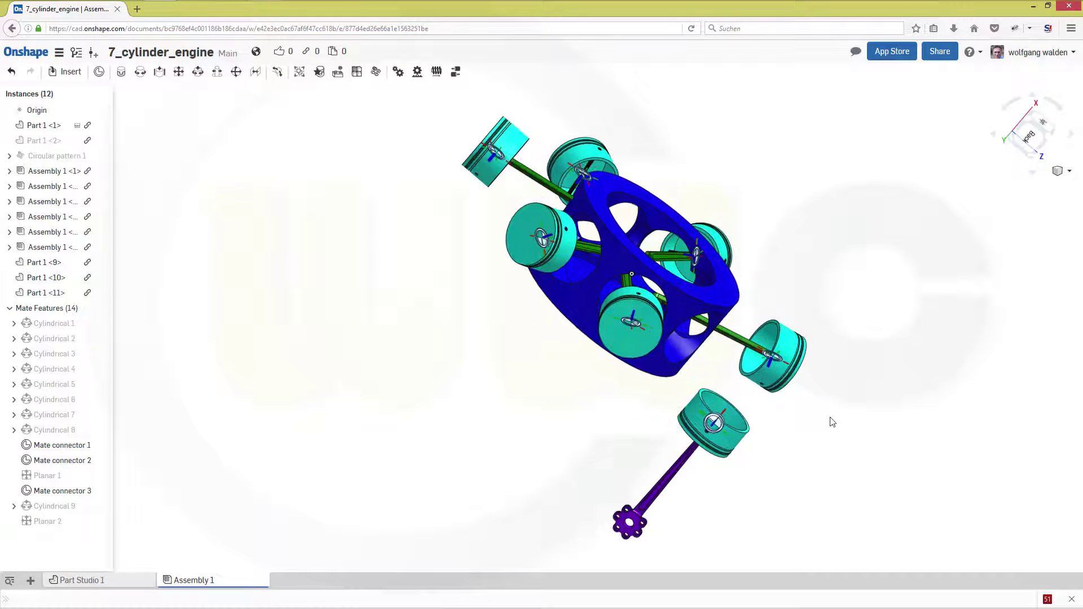
left_click(630, 536)
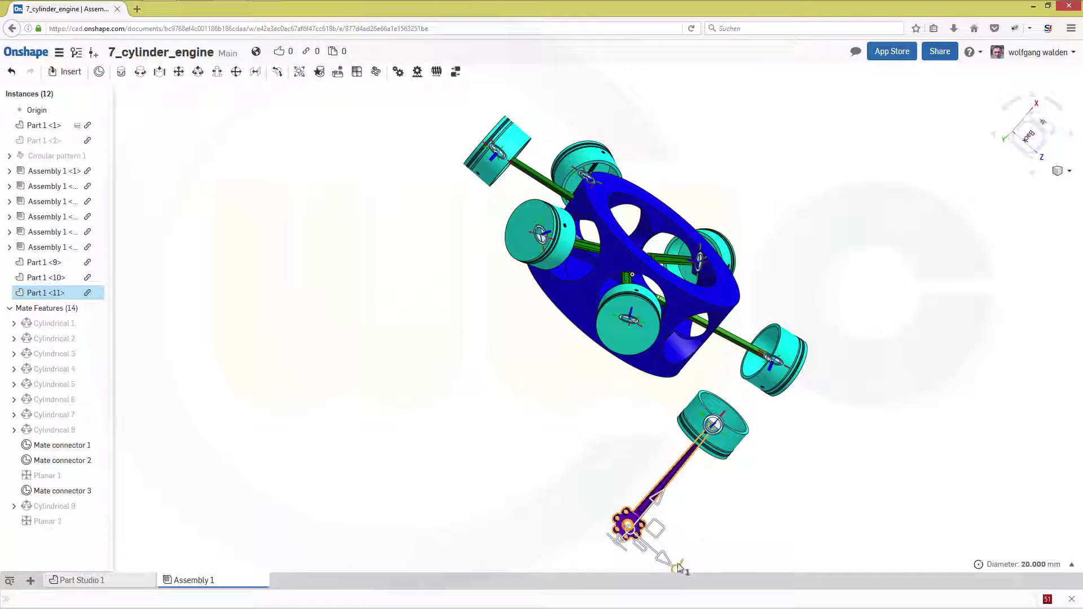
left_click_drag(681, 568, 727, 506)
right_click_drag(710, 522, 705, 477)
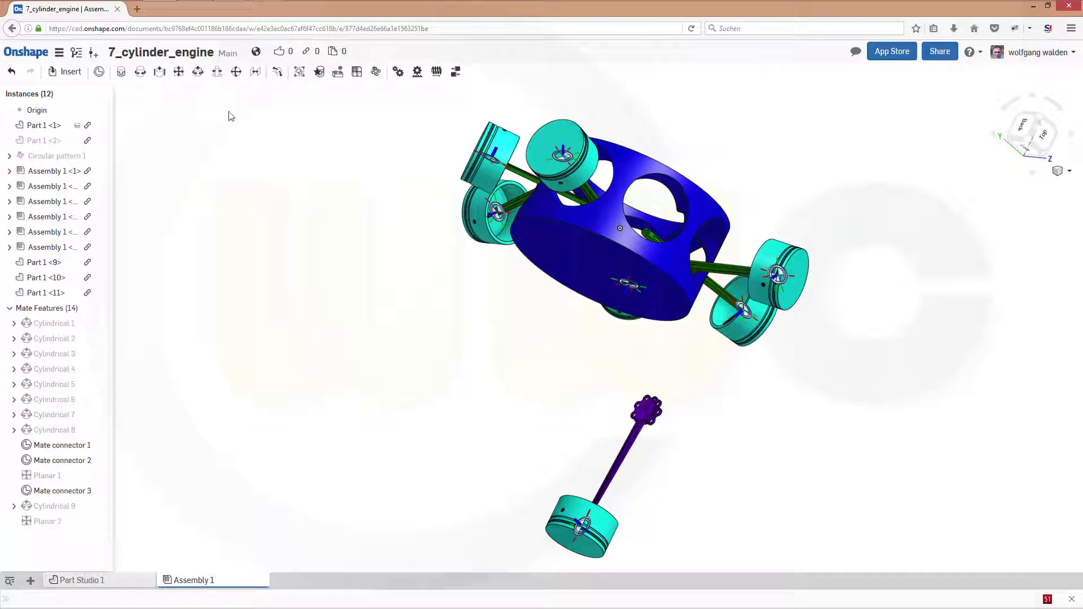
Align the main piston with the housing's remaining empty cylinder bore using a cylindrical mate.
left_click(198, 80)
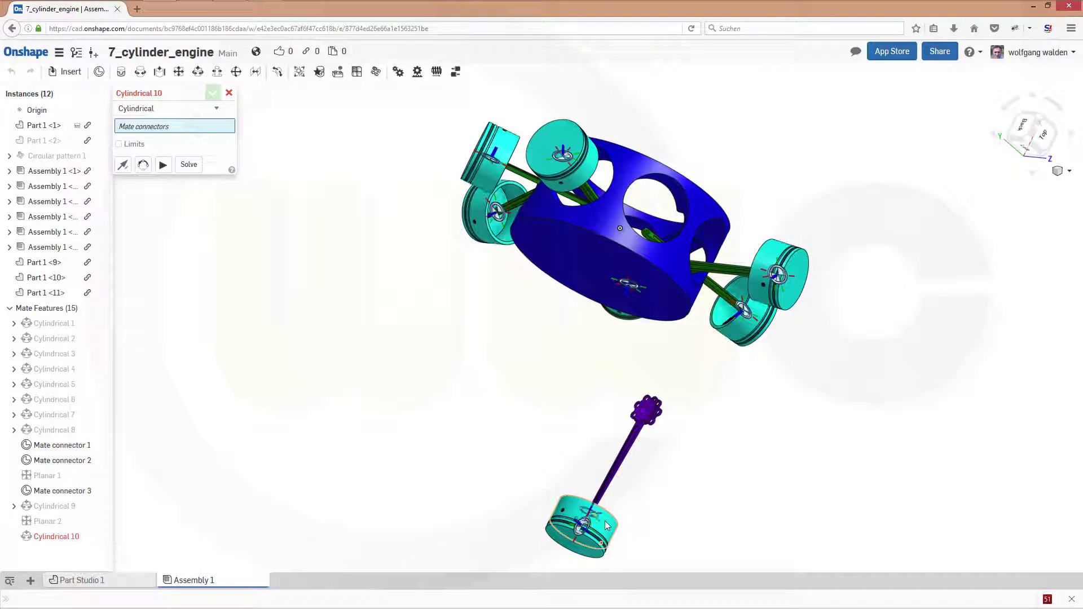
scroll(731, 384, "up", 3)
right_click_drag(570, 226, 577, 291)
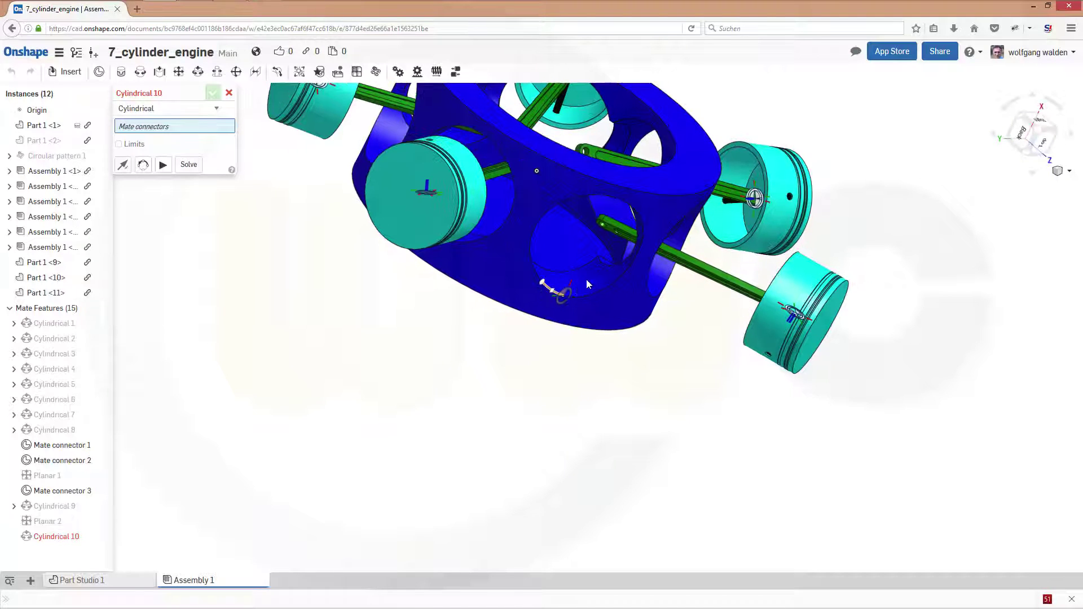
left_click(584, 290)
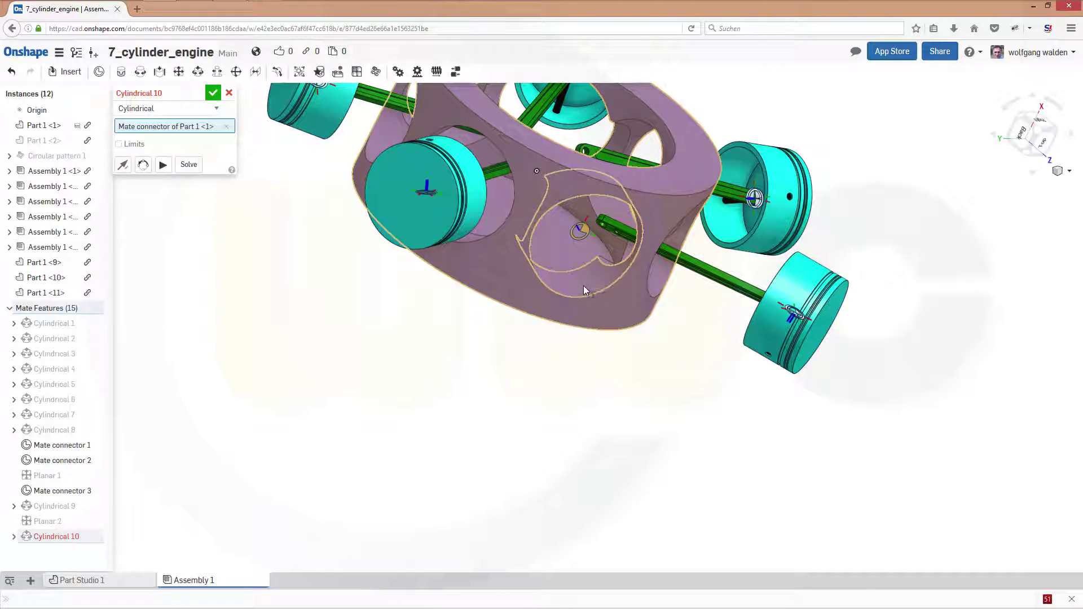
scroll(647, 391, "down", 3)
scroll(639, 487, "down", 2)
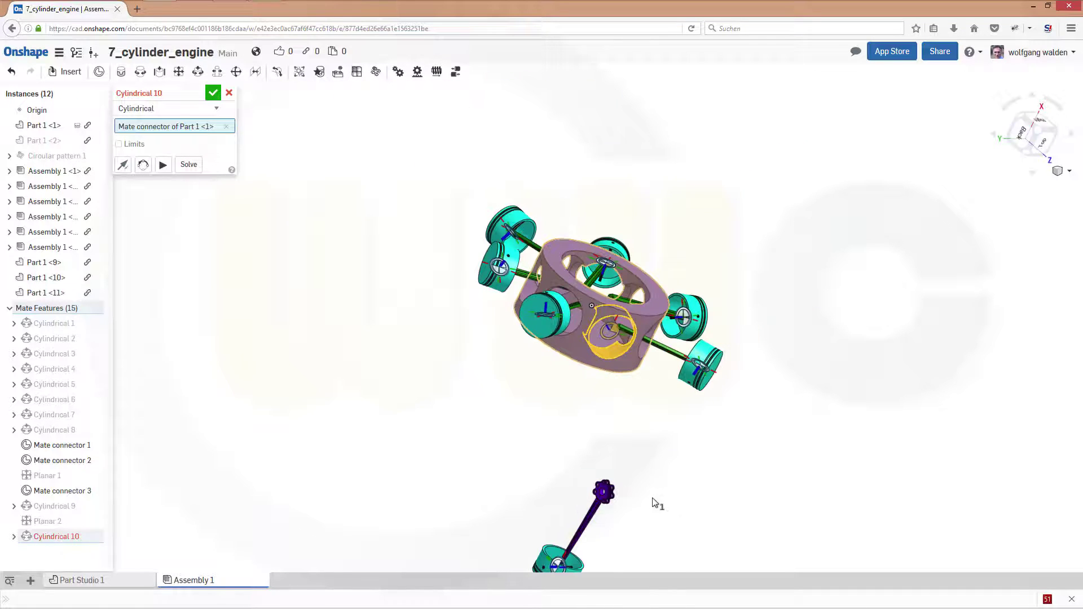
middle_click_drag(647, 486, 665, 387)
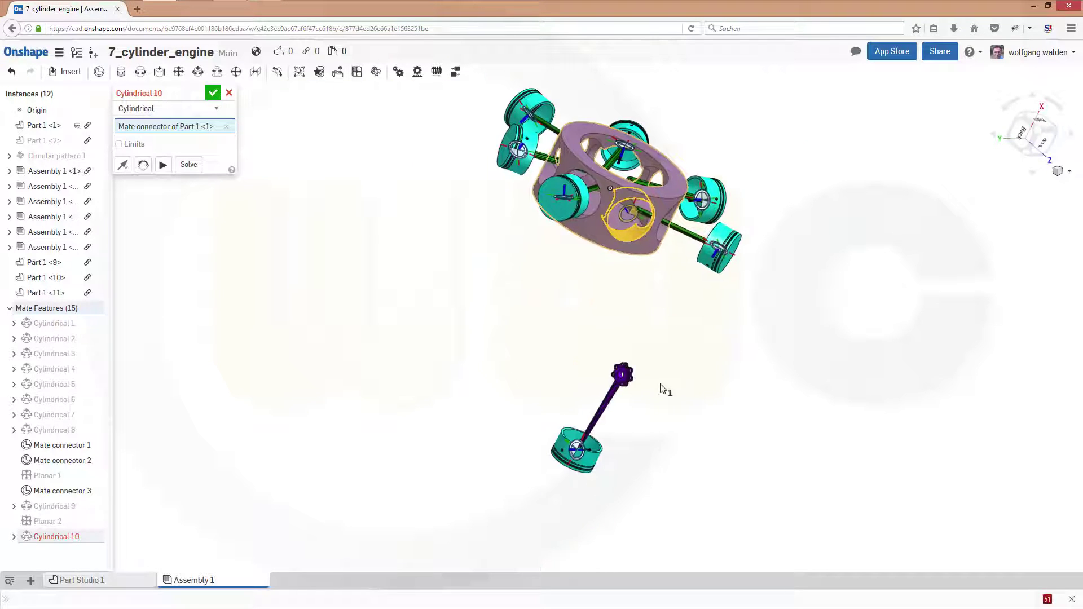
scroll(605, 479, "up", 3)
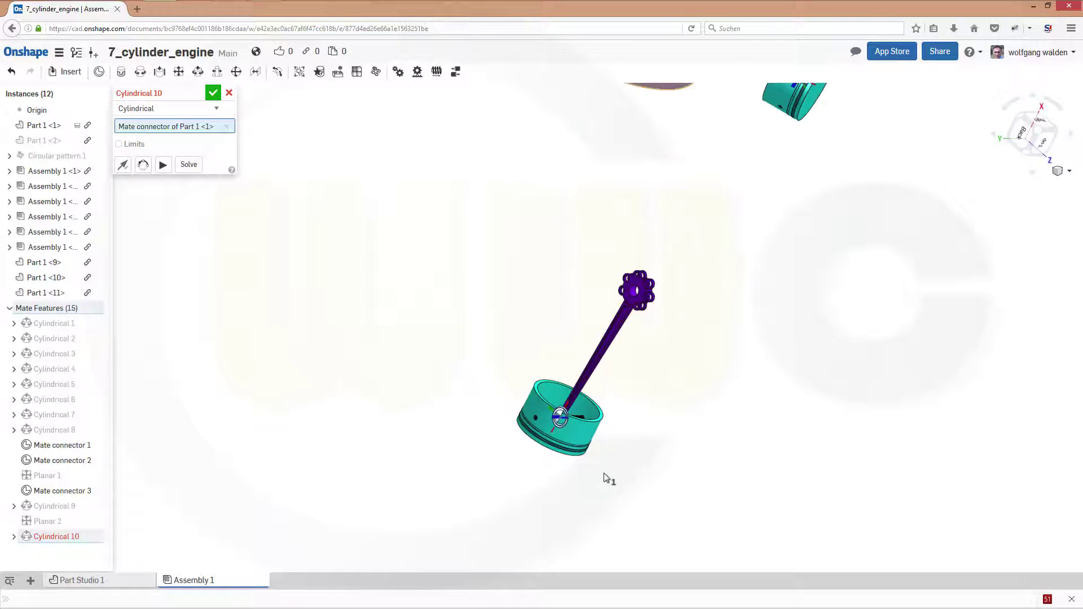
left_click(573, 440)
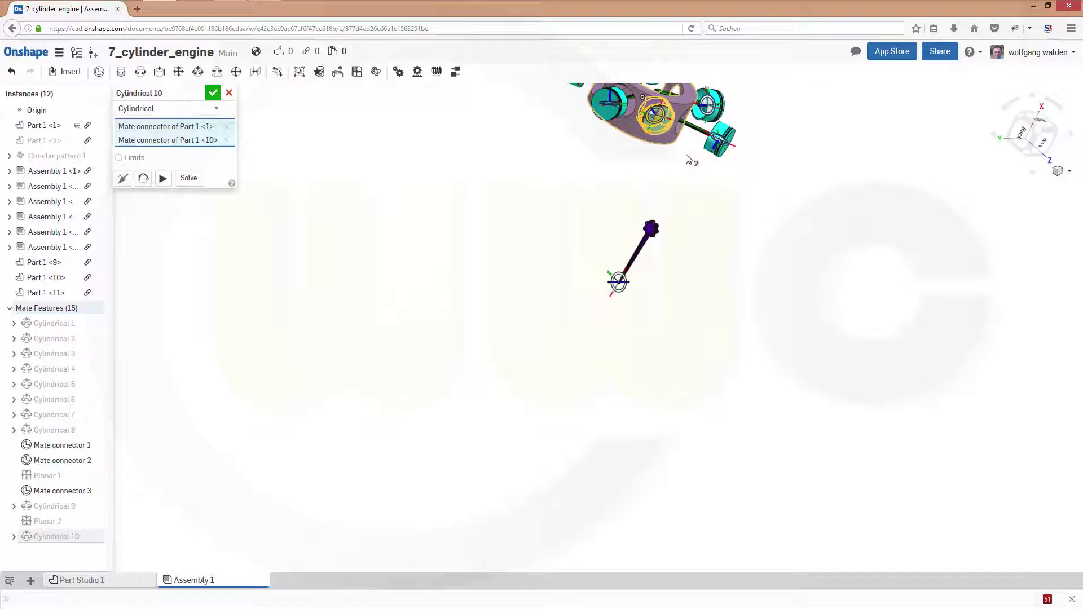
middle_click_drag(703, 201, 706, 364)
scroll(643, 318, "up", 3)
scroll(644, 318, "up", 2)
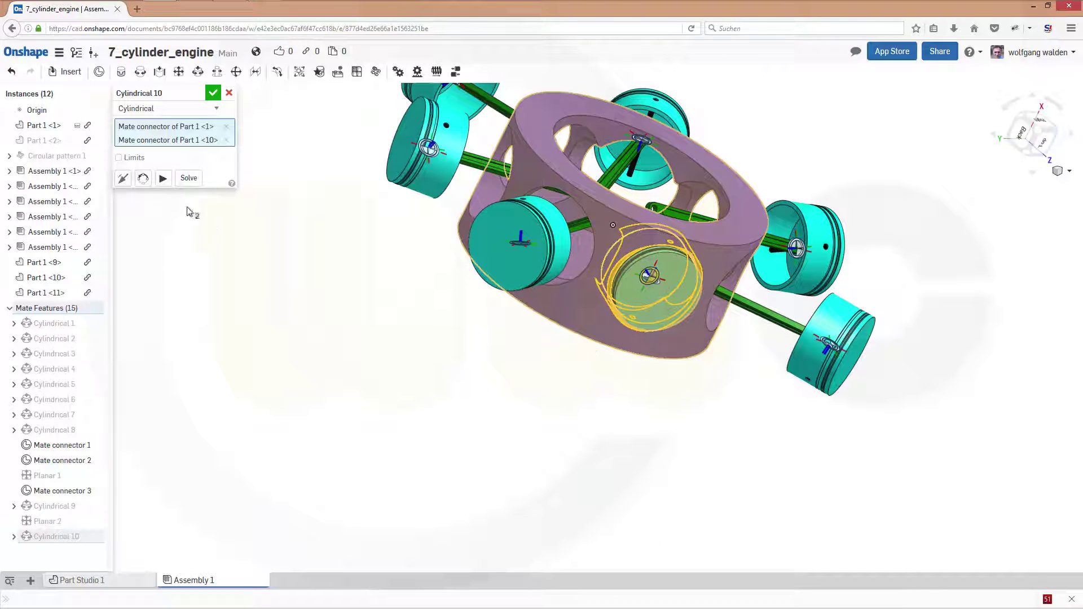
left_click(217, 94)
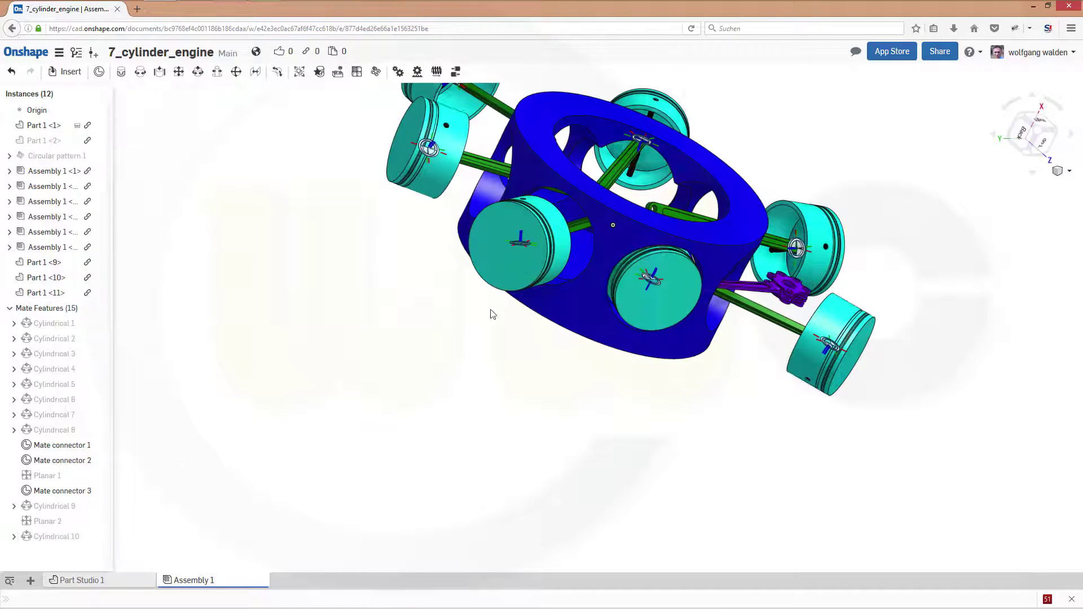
Hide the engine housing, Part 1 <1>, to expose the connecting rods.
right_click_drag(551, 346, 418, 181)
middle_click_drag(405, 121, 379, 242)
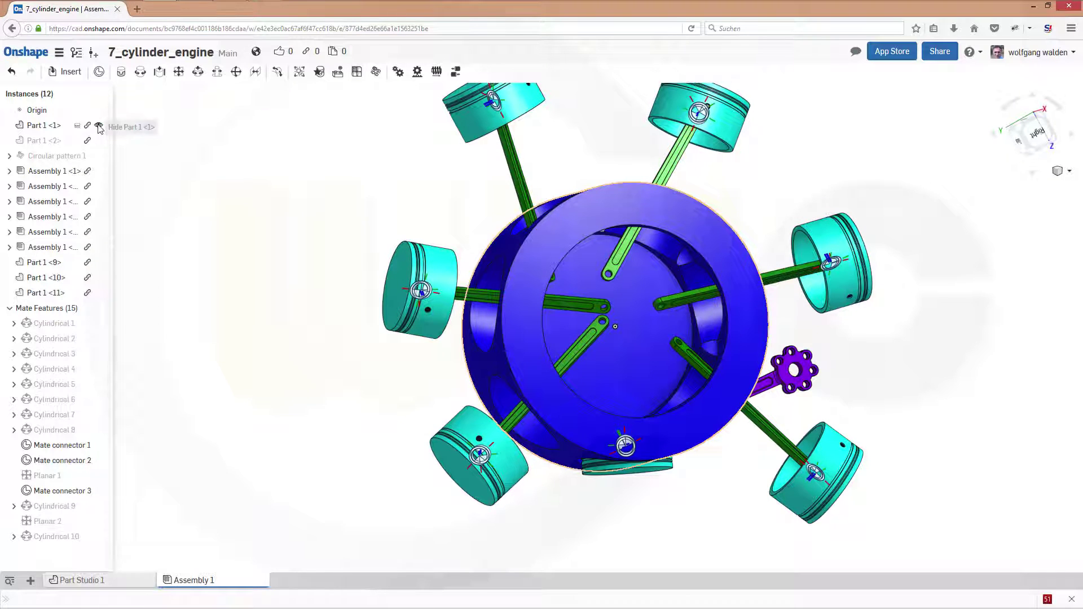
left_click(98, 125)
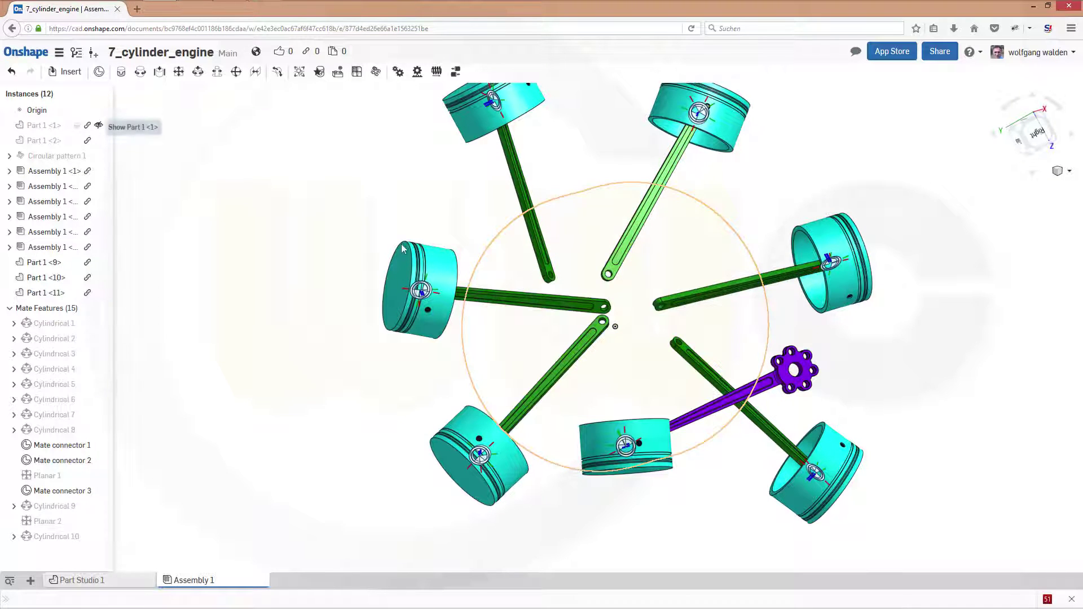
Move the main rod and its piston outwards so that the star-shaped hub sits near the centre of the other rods.
left_click(802, 382)
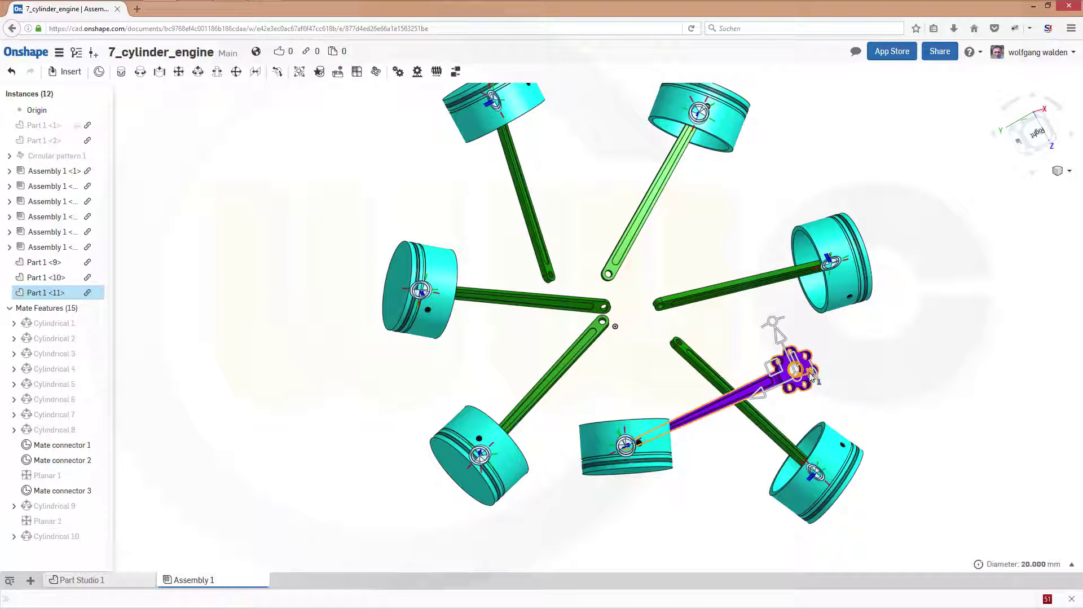
right_click_drag(841, 391, 814, 380)
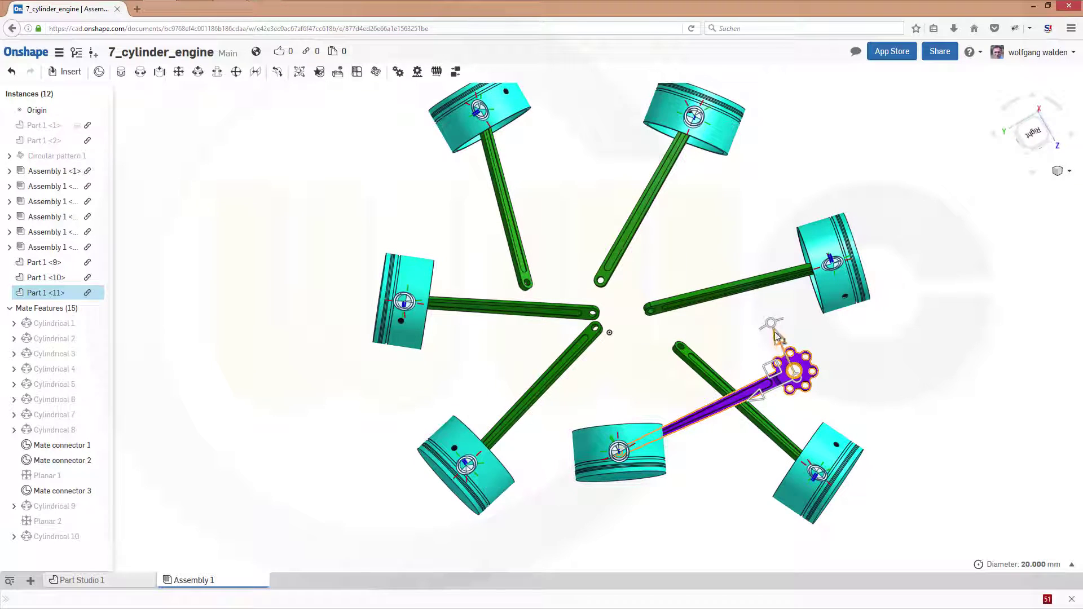
left_click_drag(769, 326, 621, 252)
left_click_drag(486, 251, 650, 504)
scroll(684, 438, "down", 3)
scroll(660, 452, "up", 1)
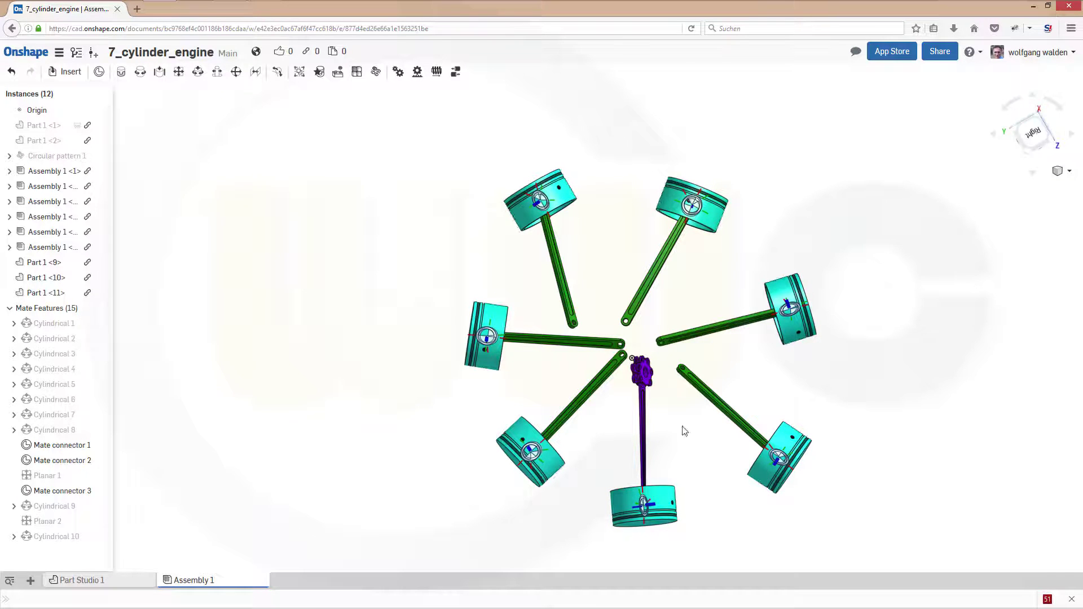
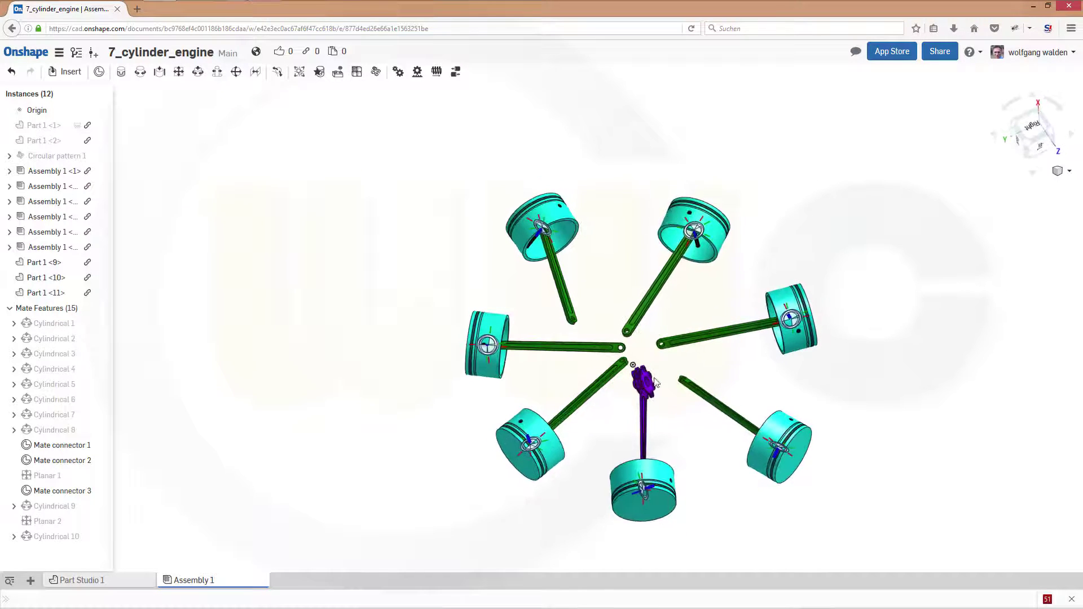
Join the neighbouring rod clockwise from the main rod to the adjacent hub hole with a cylindrical mate.
scroll(672, 403, "up", 3)
scroll(674, 402, "up", 2)
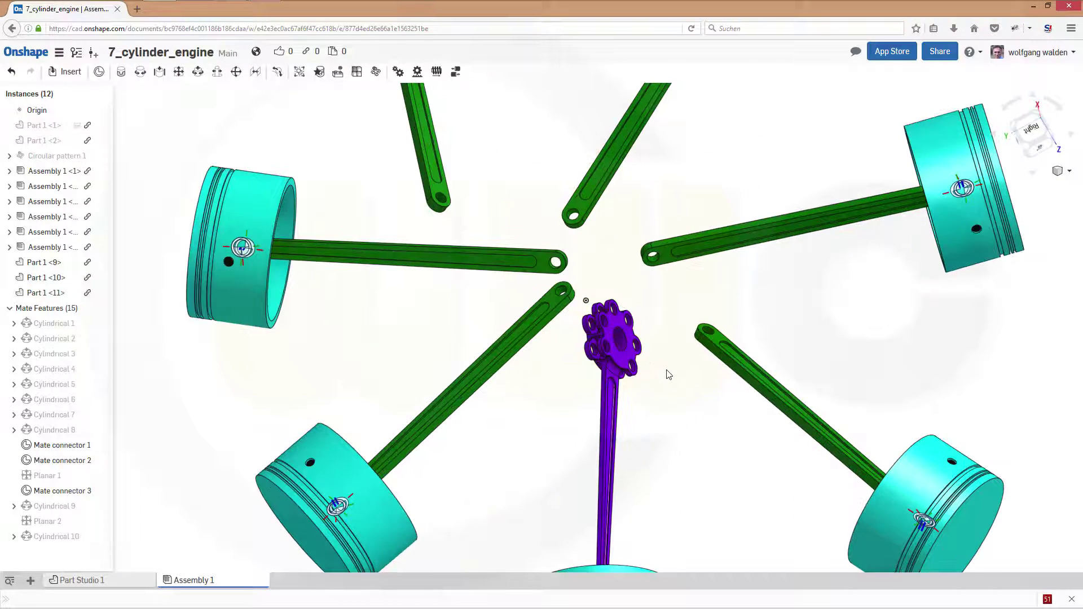
scroll(641, 364, "up", 3)
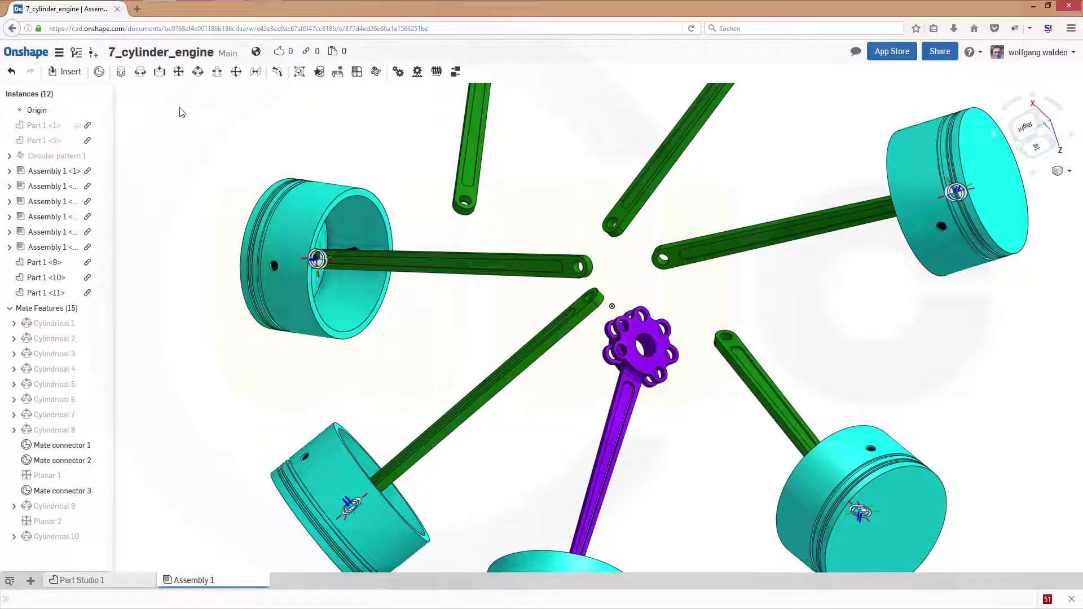
left_click(197, 75)
scroll(629, 375, "up", 5)
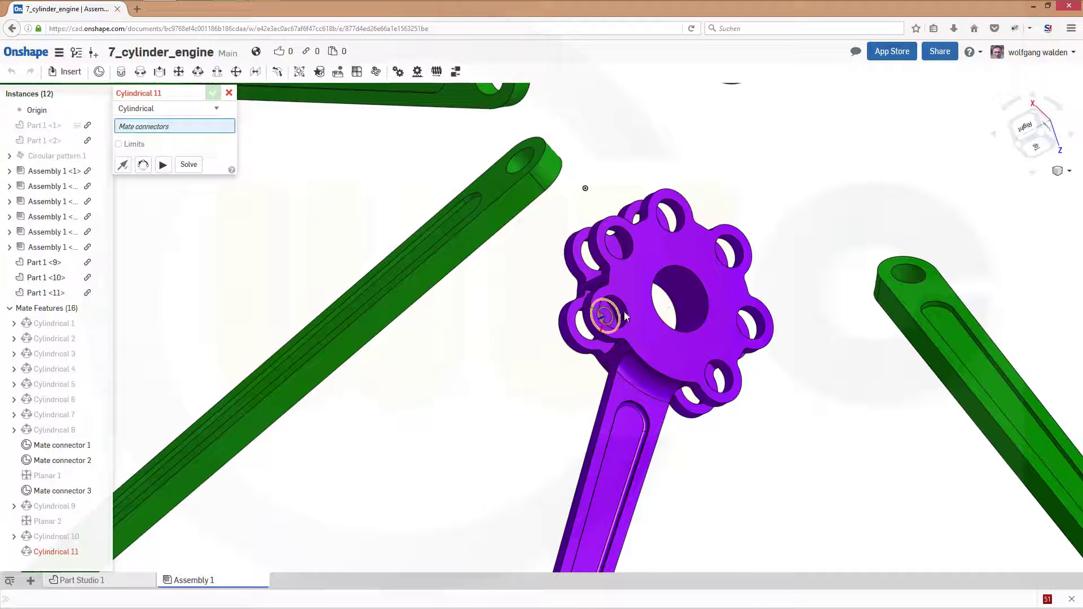
scroll(625, 316, "up", 2)
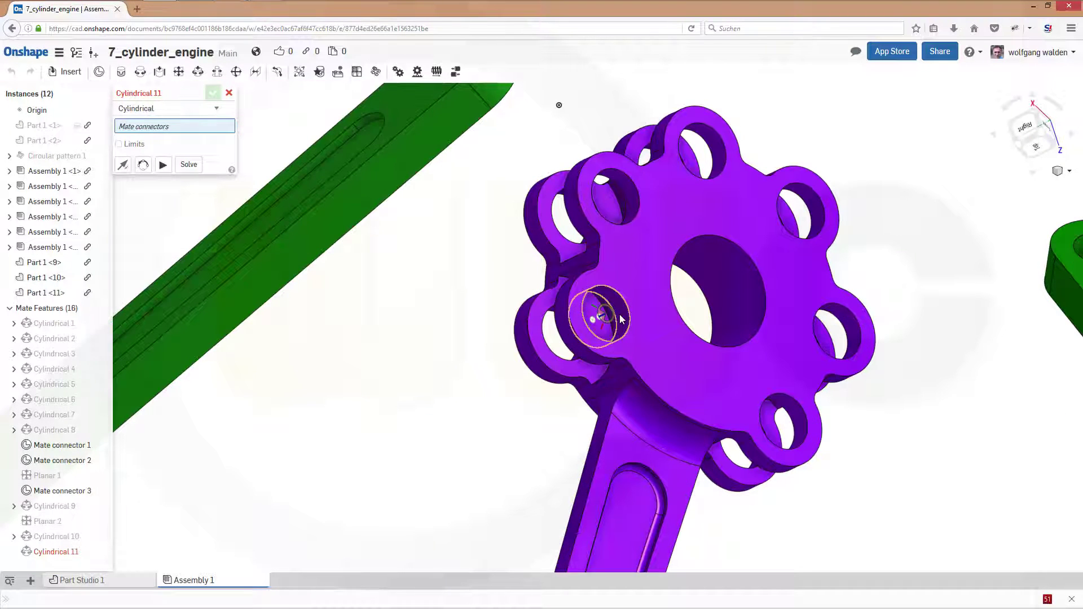
left_click(603, 313)
scroll(581, 237, "down", 2)
scroll(531, 161, "down", 1)
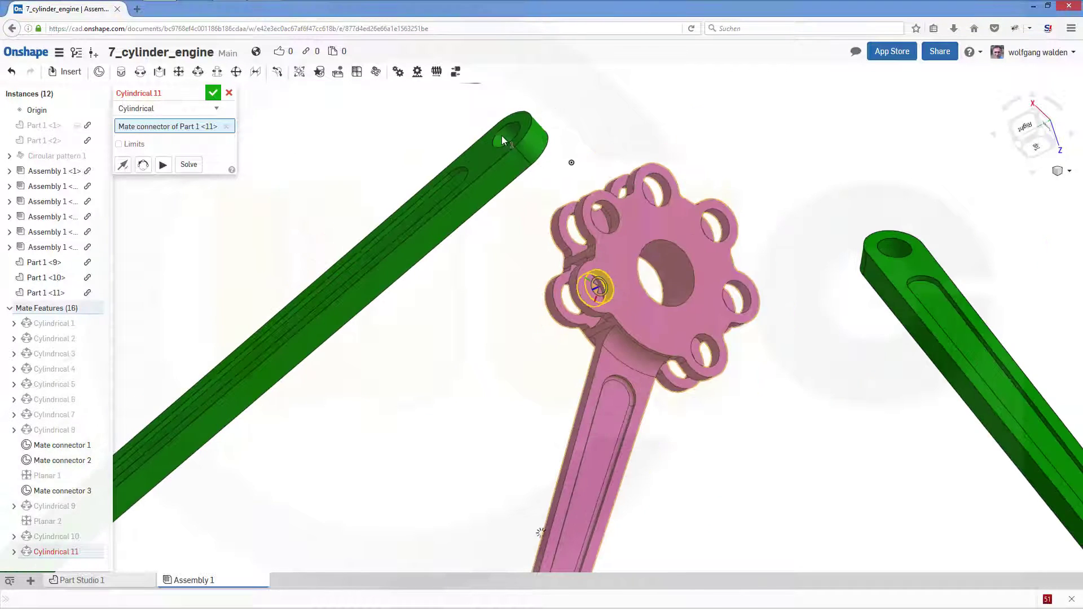
left_click(503, 137)
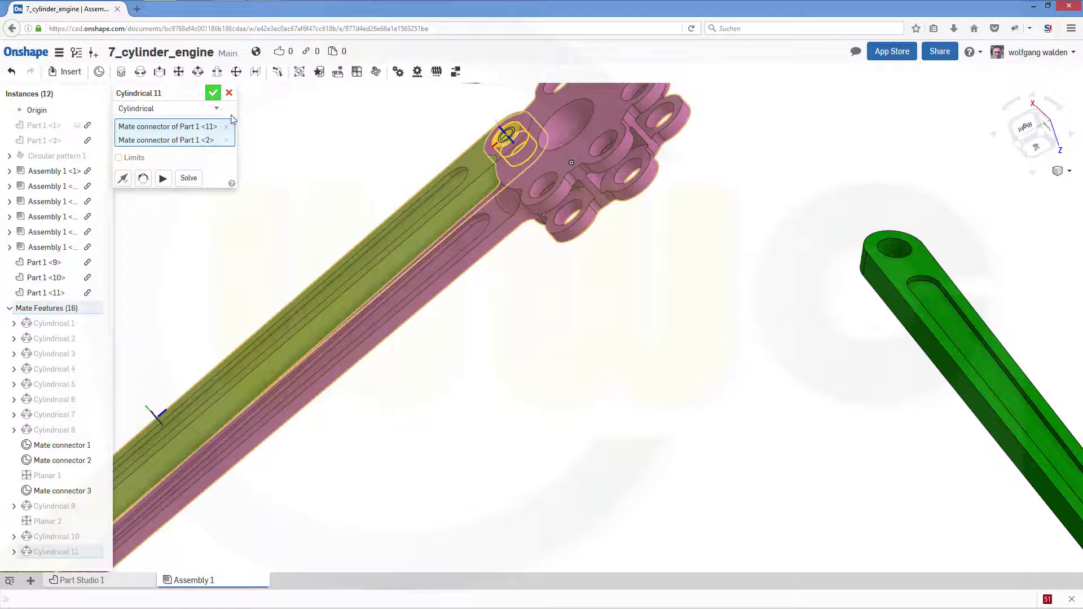
left_click(212, 94)
Pull the displaced pistons back outwards and return the star-shaped hub close to the engine's centre.
scroll(563, 259, "down", 5)
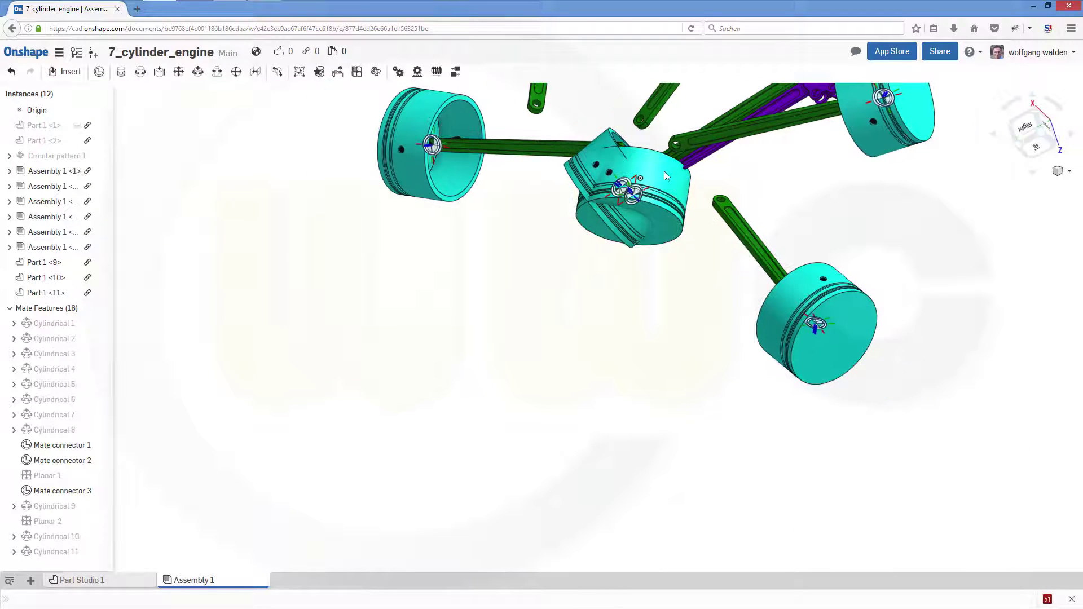
scroll(712, 174, "down", 3)
middle_click_drag(716, 175, 675, 338)
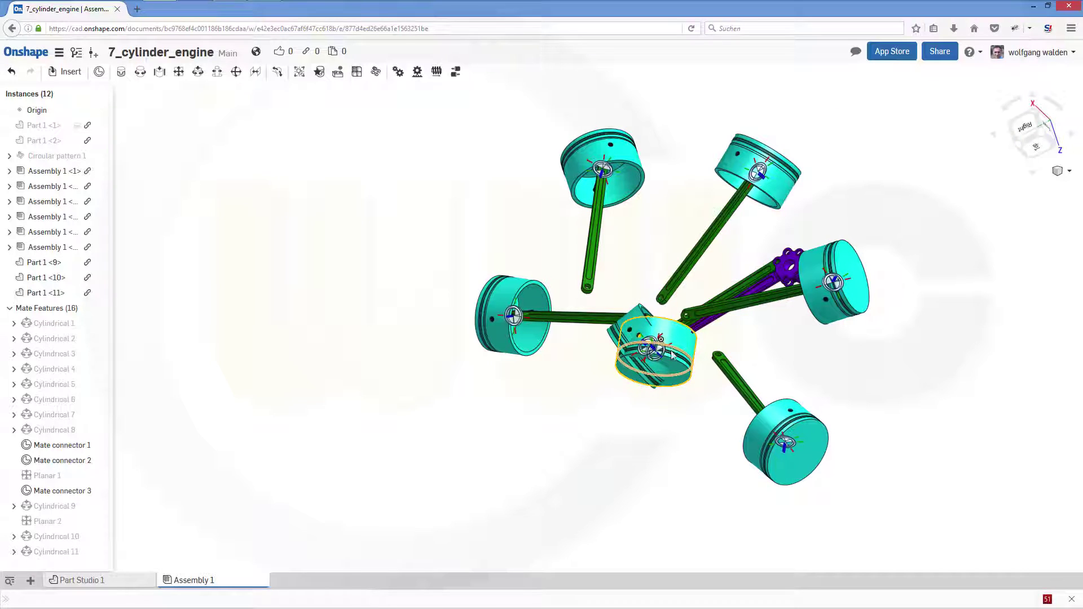
left_click_drag(663, 394, 406, 375)
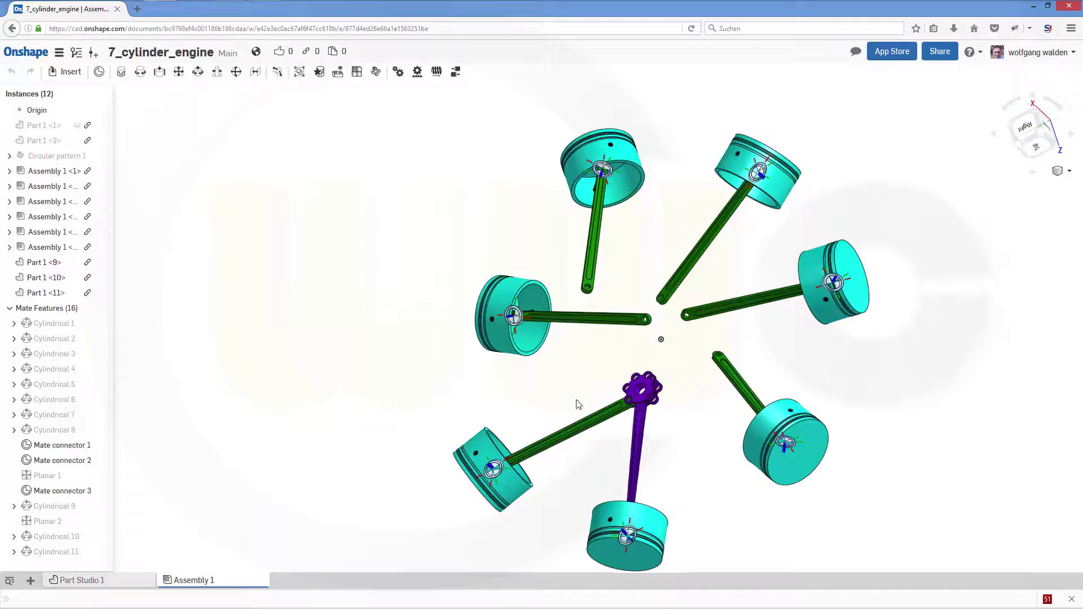
left_click_drag(657, 386, 658, 349)
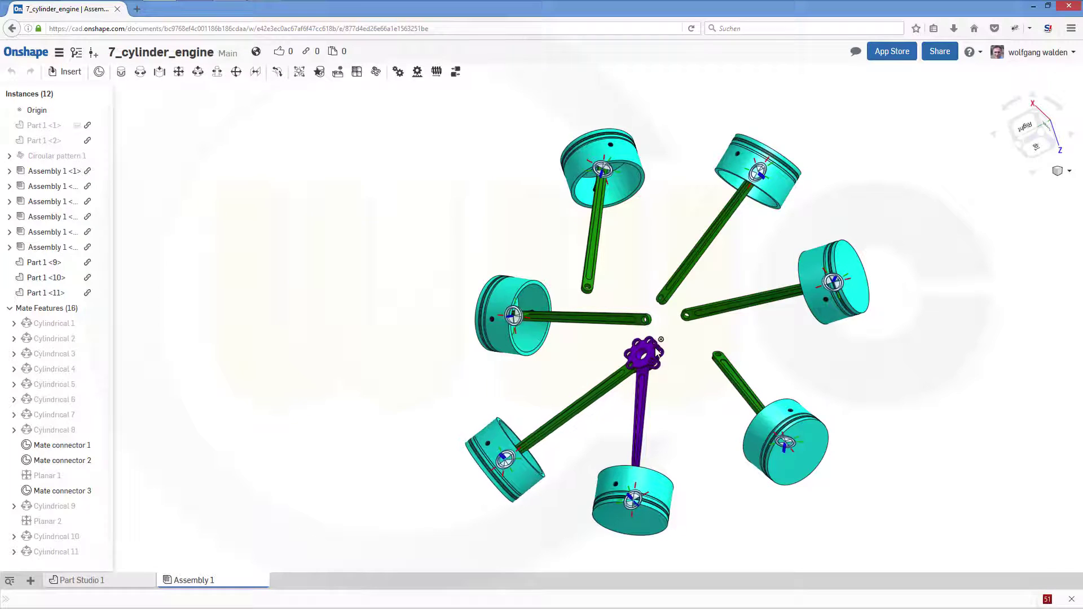
Join the neighbouring rod counter-clockwise from the main rod to its hub hole with a cylindrical mate, and move the hub back to the centre.
left_click(197, 72)
scroll(419, 263, "up", 3)
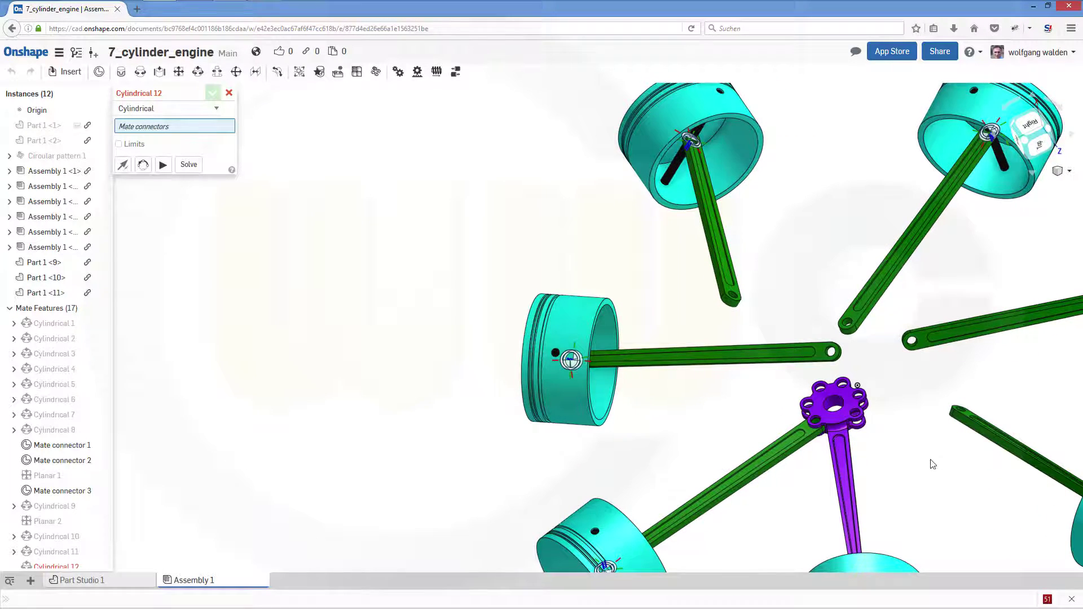
scroll(920, 464, "up", 2)
scroll(890, 443, "up", 4)
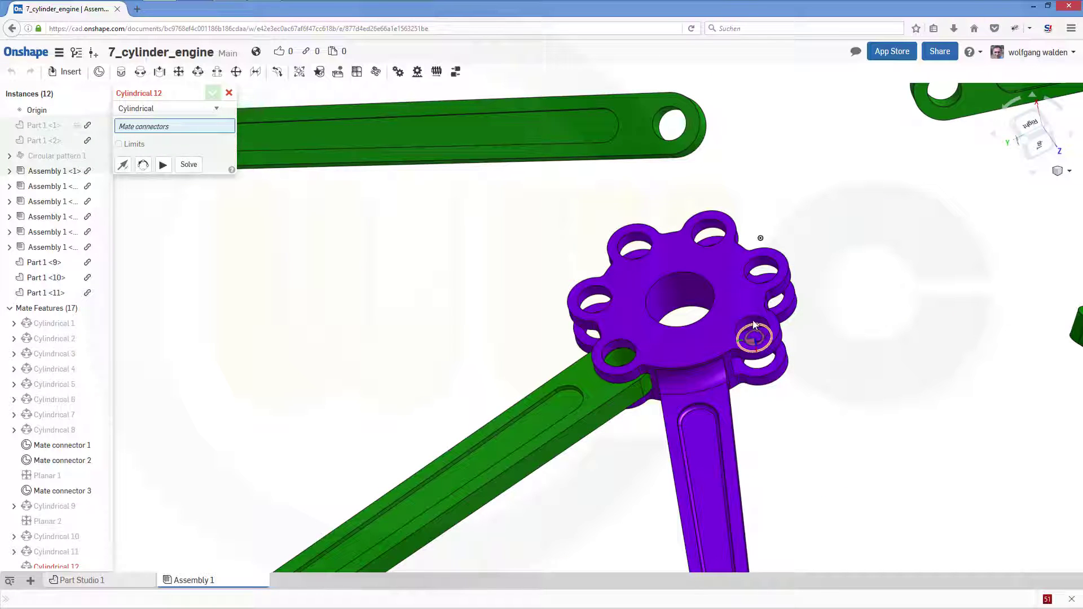
scroll(773, 337, "up", 2)
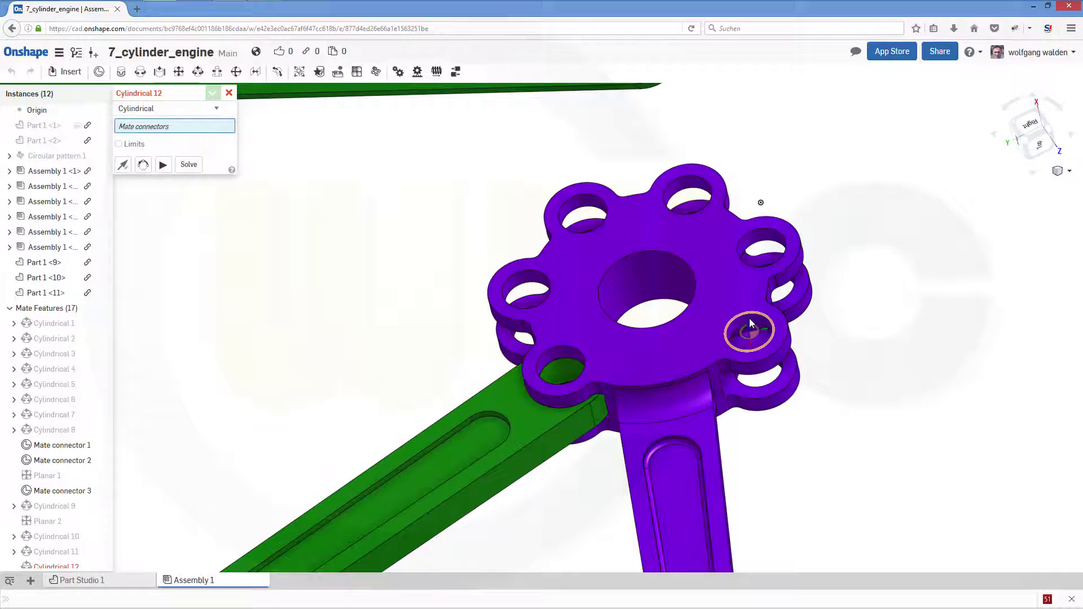
left_click(750, 322)
scroll(881, 325, "down", 3)
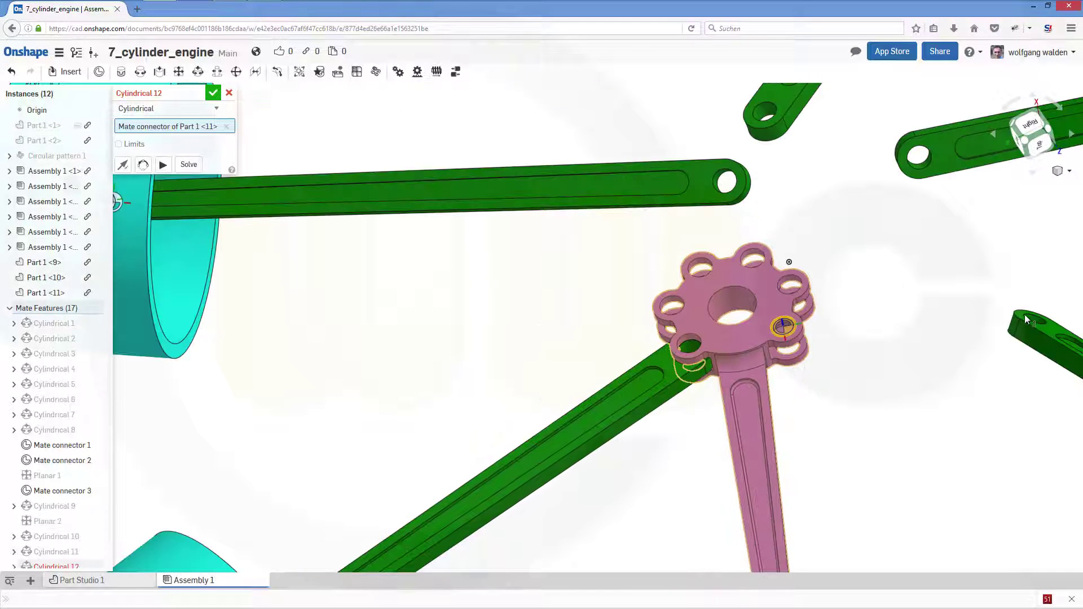
scroll(1047, 323, "up", 2)
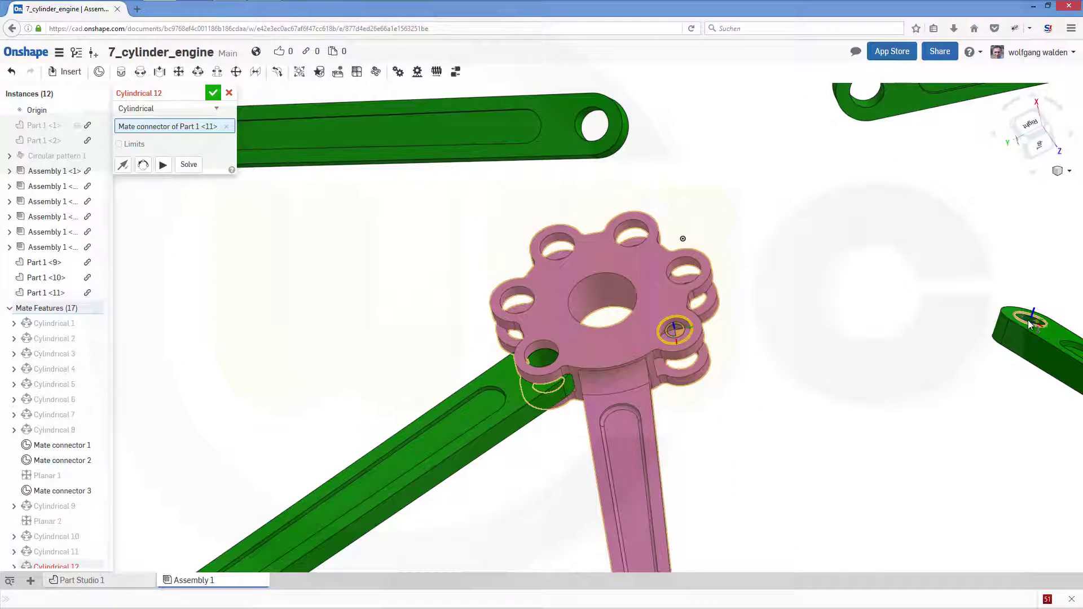
left_click(1029, 324)
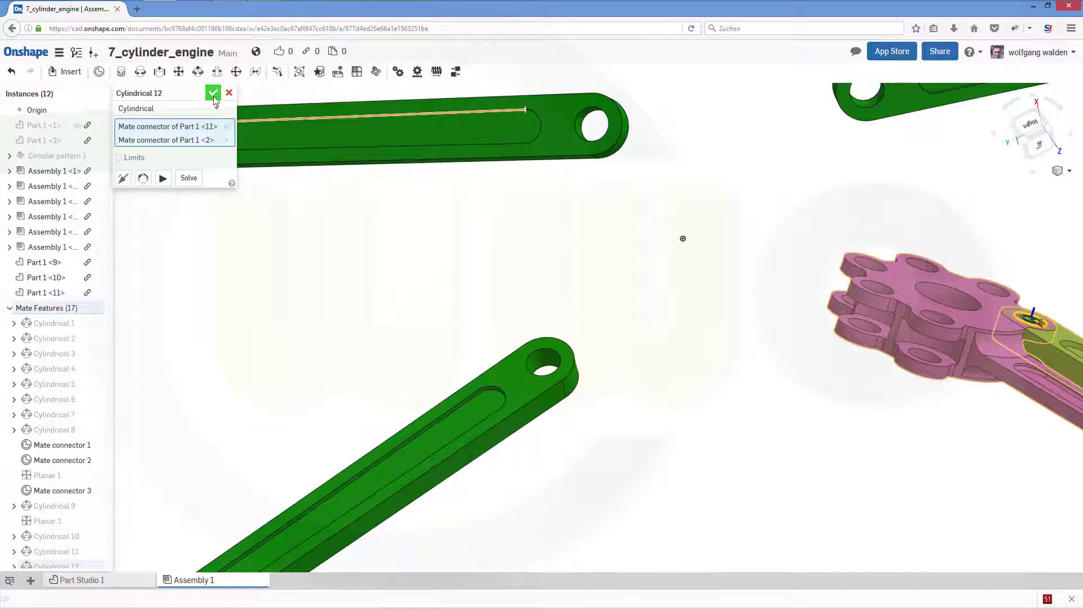
key("Return")
scroll(651, 273, "down", 5)
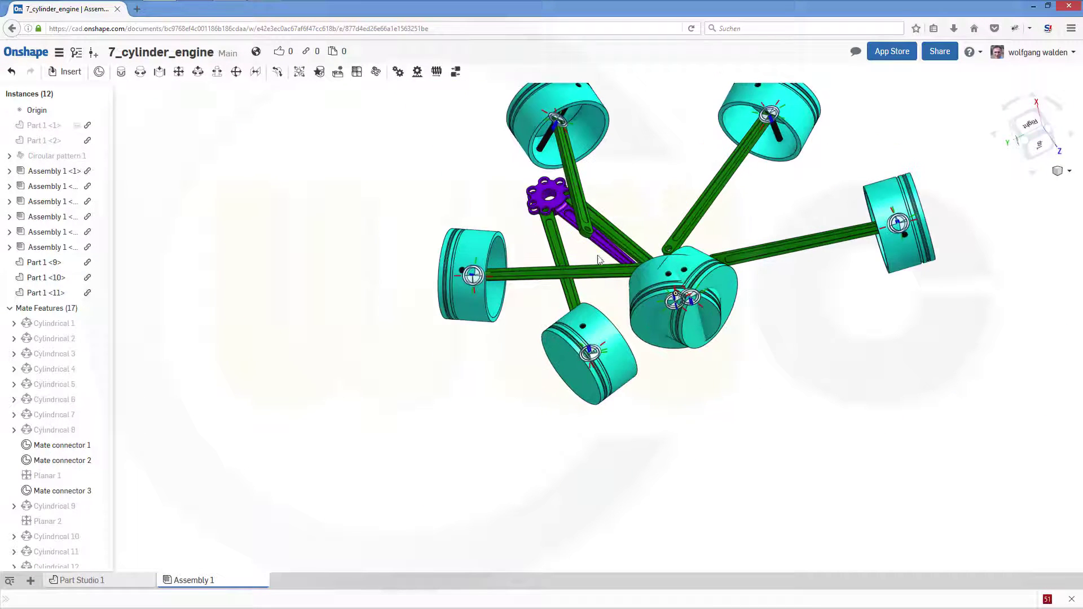
left_click_drag(567, 214, 678, 314)
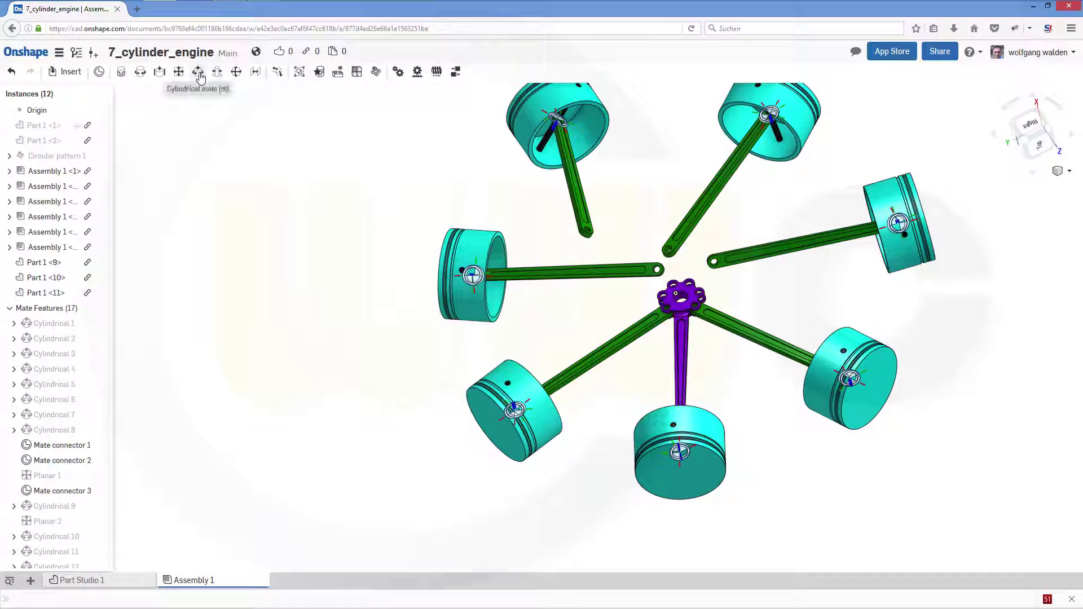
Join the second rod clockwise from the main rod to the corresponding hub hole with a cylindrical mate.
key("m")
scroll(672, 299, "up", 6)
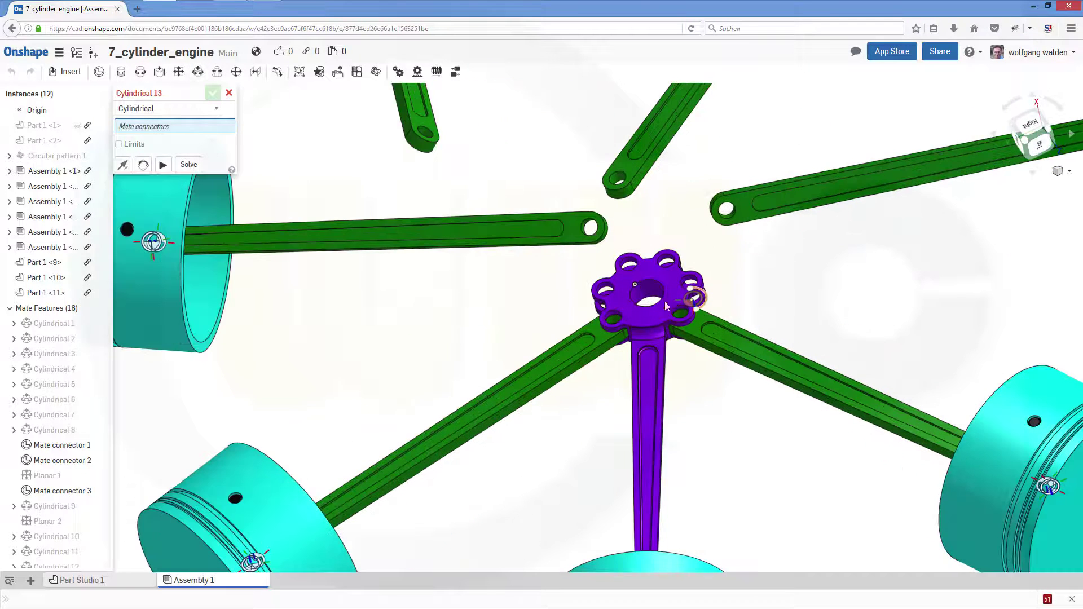
scroll(598, 290, "up", 3)
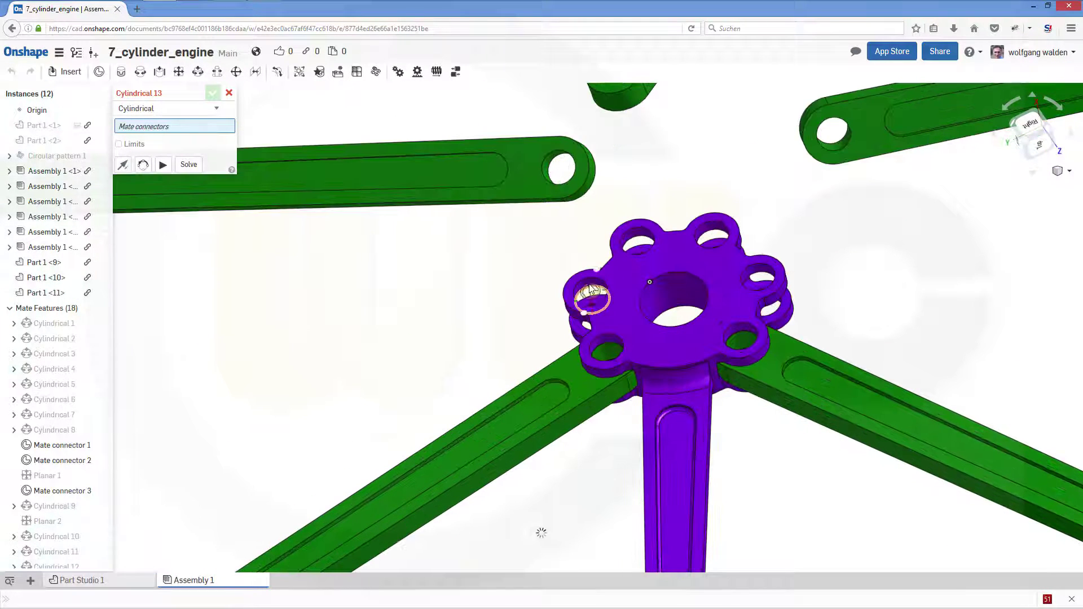
scroll(594, 290, "up", 1)
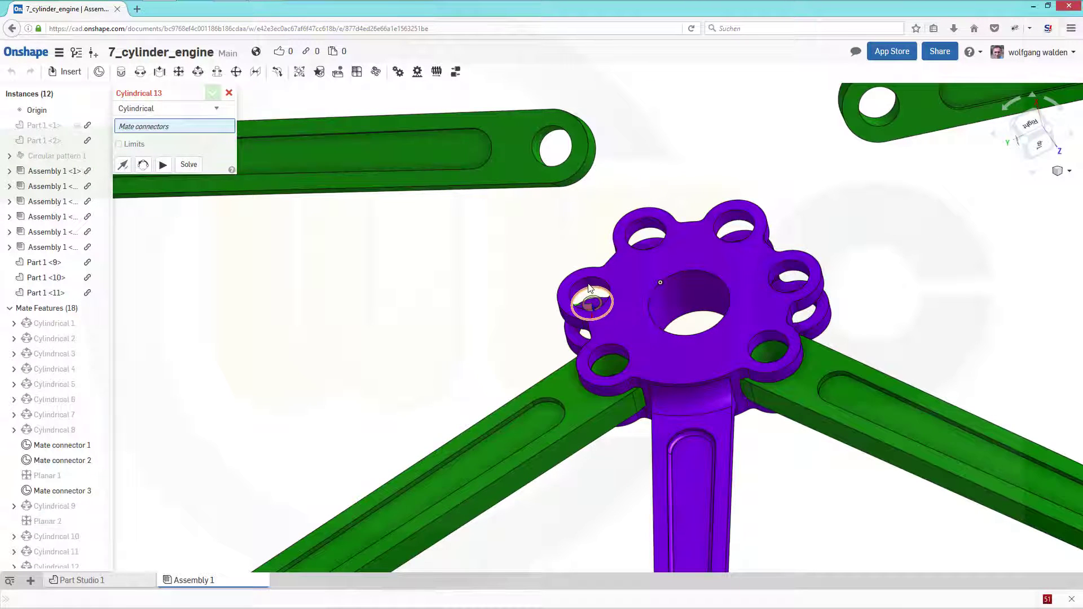
left_click(590, 290)
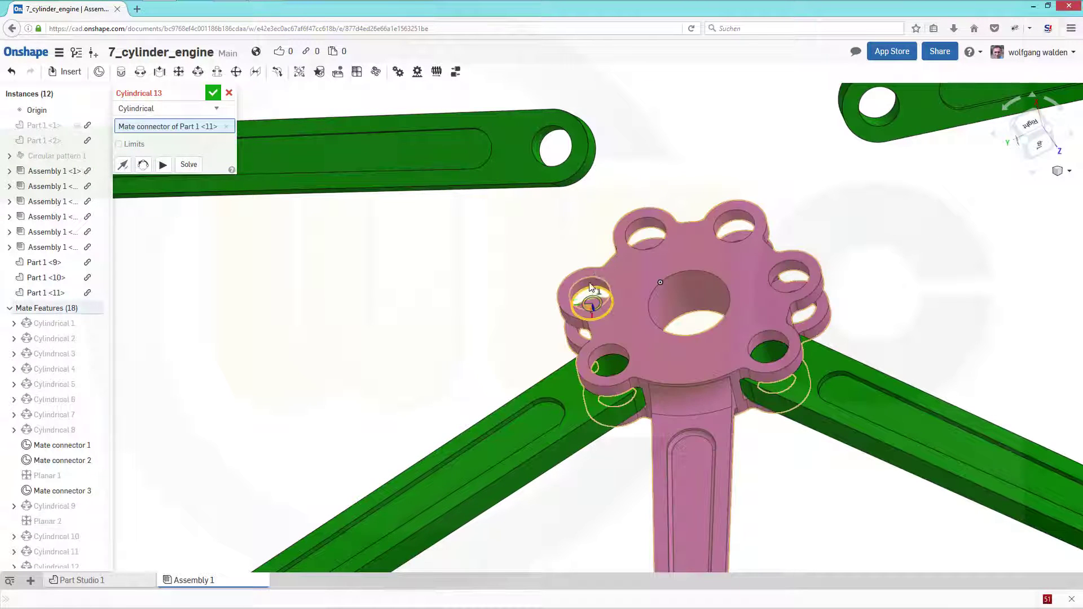
left_click(540, 151)
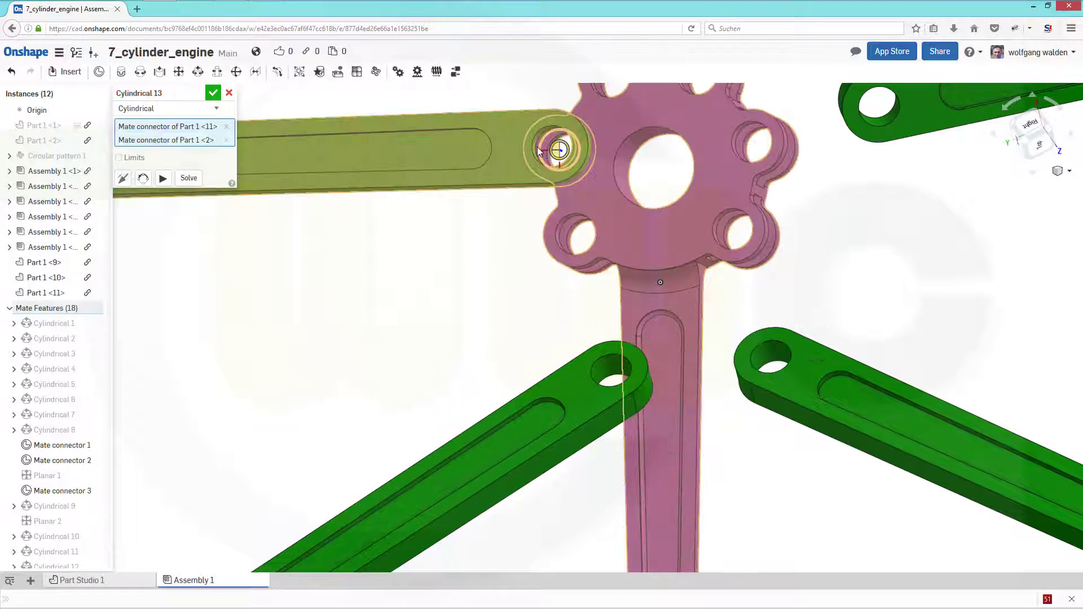
left_click(213, 94)
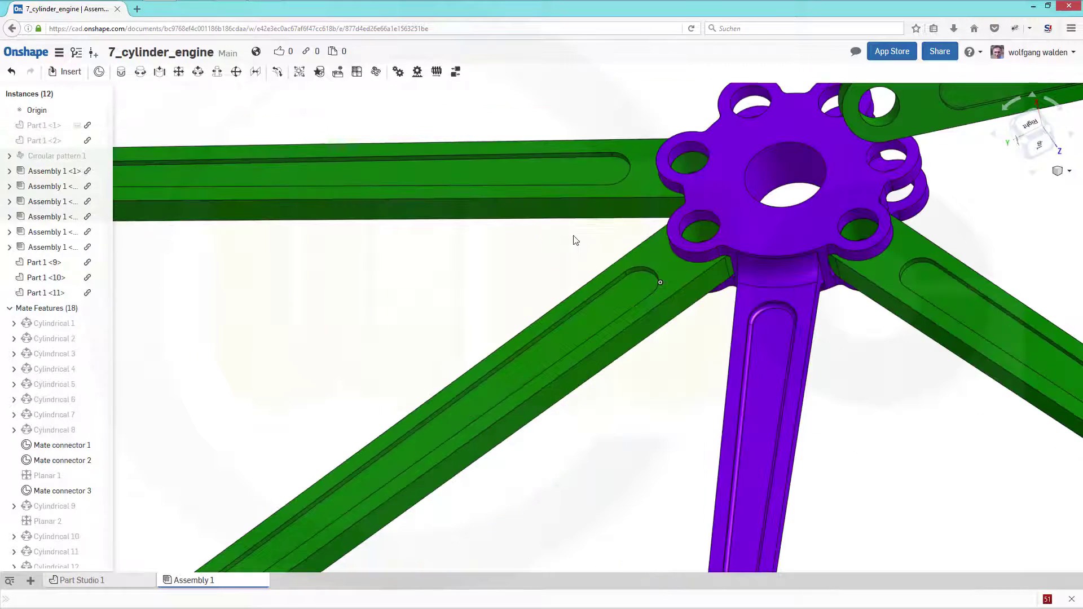
Join the second rod counter-clockwise from the main rod to the corresponding hub hole with a cylindrical mate.
right_click_drag(763, 222, 835, 234)
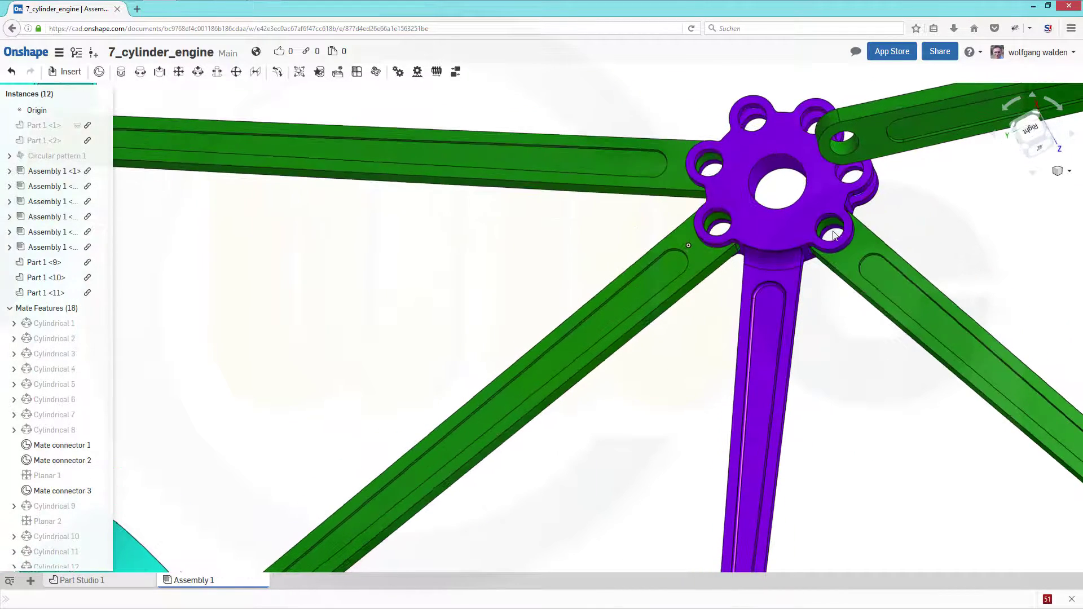
left_click_drag(824, 212, 669, 398)
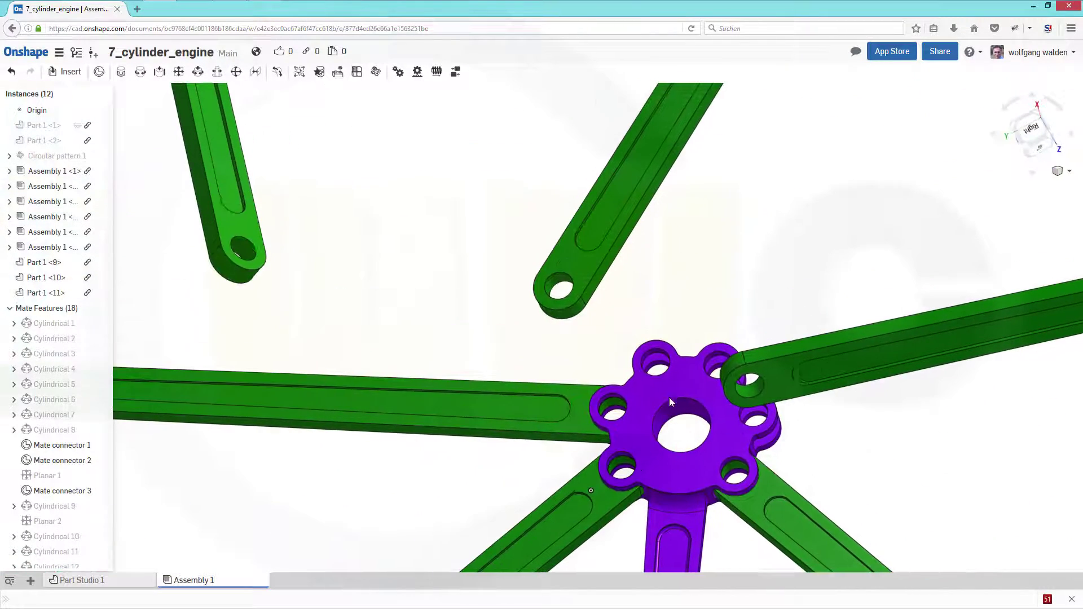
left_click(199, 73)
scroll(763, 424, "up", 3)
scroll(764, 425, "up", 2)
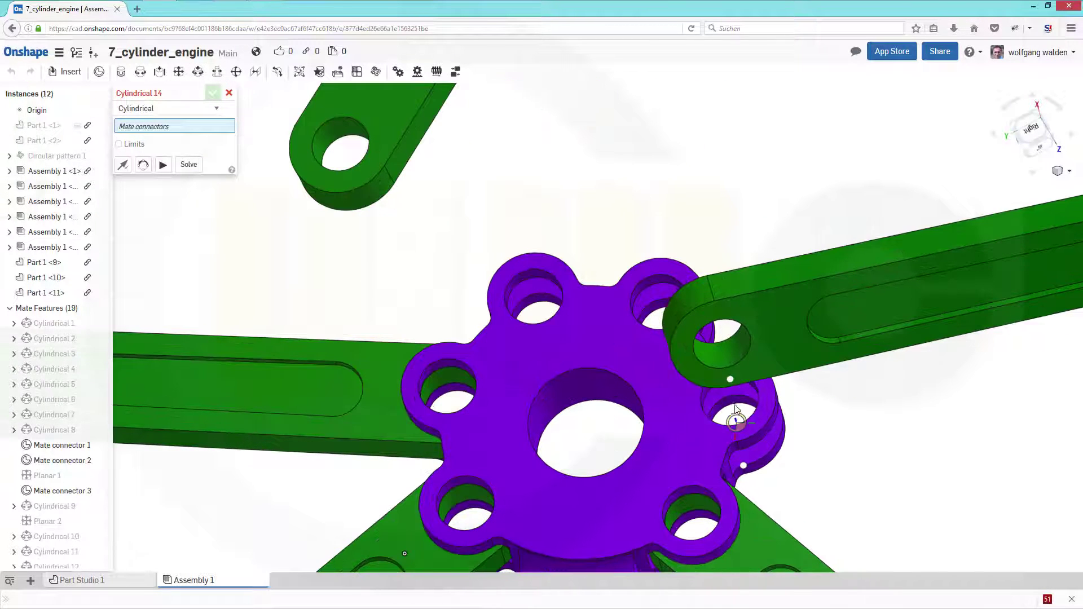
scroll(709, 398, "up", 3)
scroll(708, 395, "up", 2)
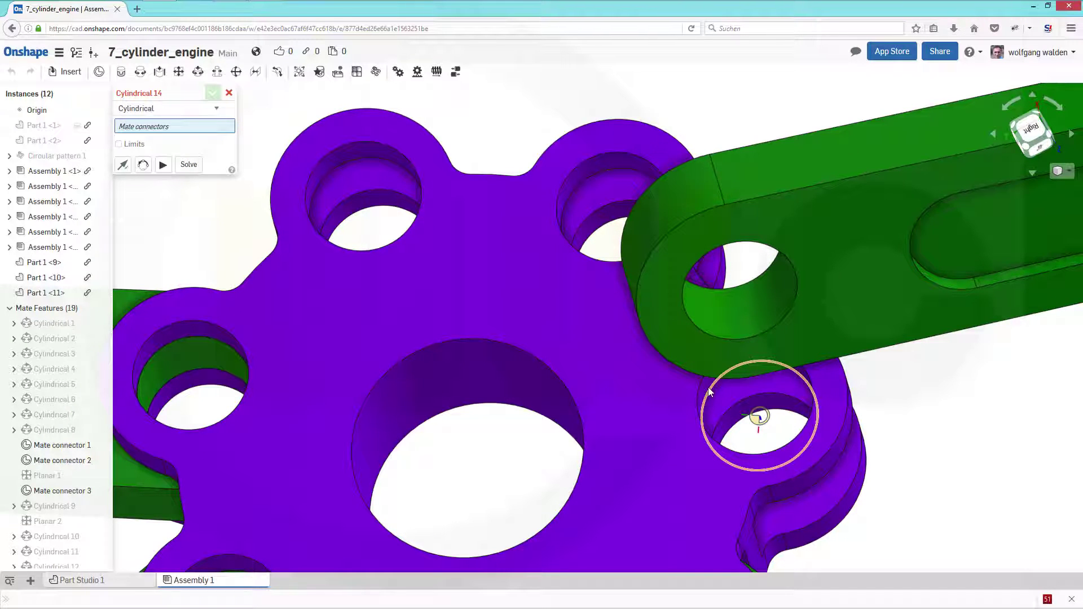
scroll(705, 397, "up", 2)
left_click(704, 387)
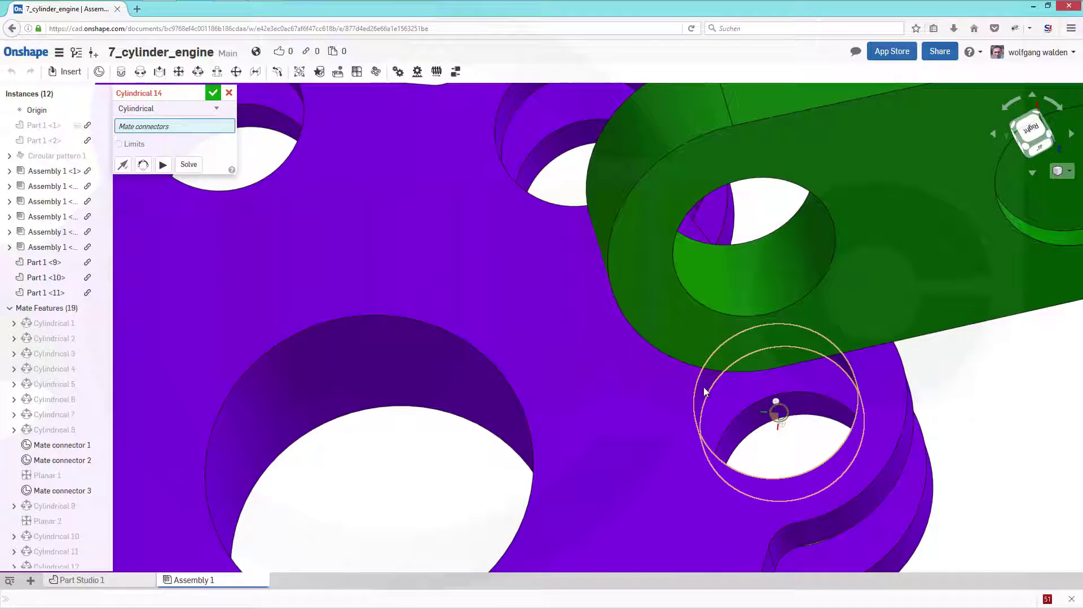
left_click(734, 294)
scroll(731, 296, "down", 4)
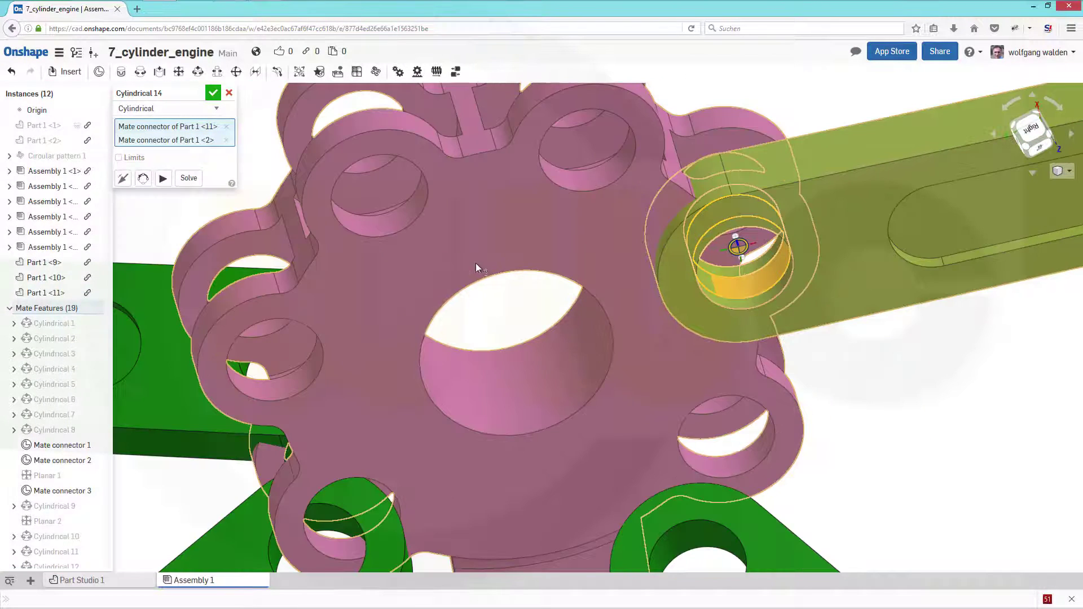
left_click(213, 93)
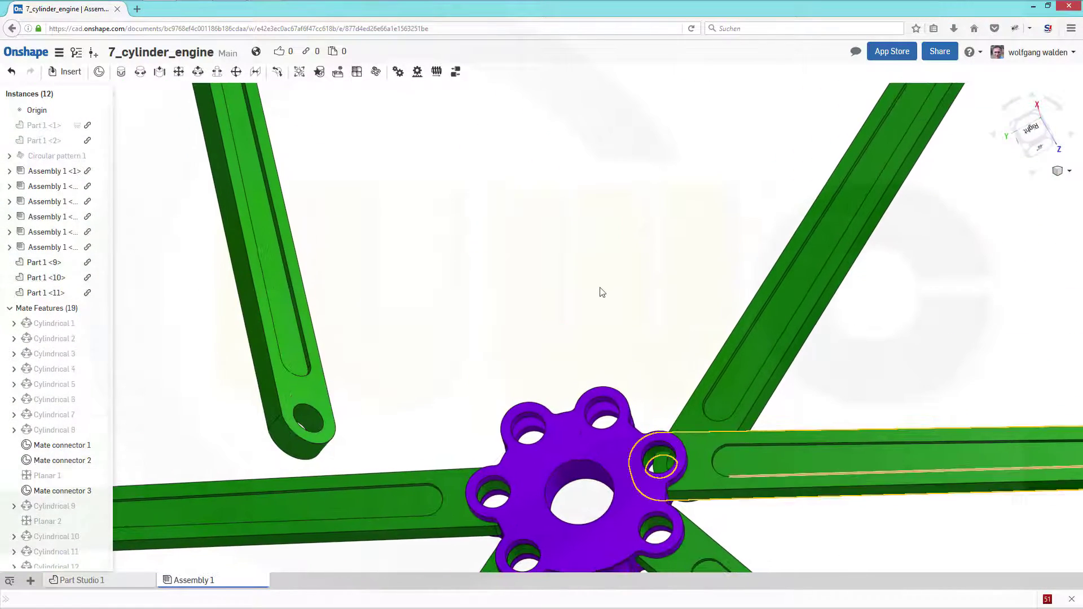
Join the third rod clockwise from the main rod to the corresponding hub hole with a cylindrical mate.
scroll(604, 254, "down", 6)
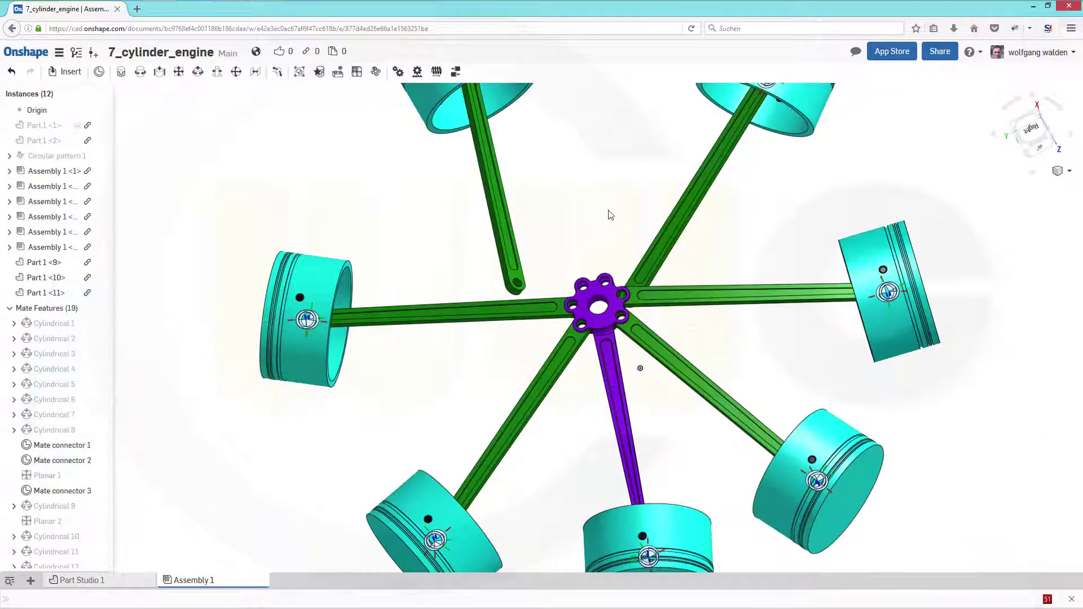
scroll(590, 209, "down", 2)
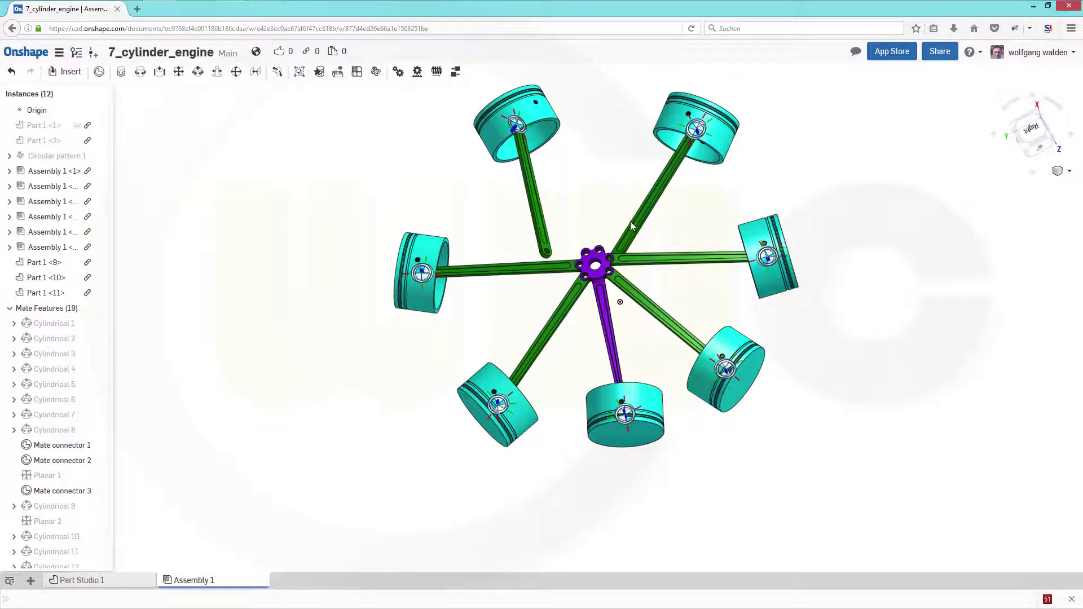
scroll(558, 225, "up", 4)
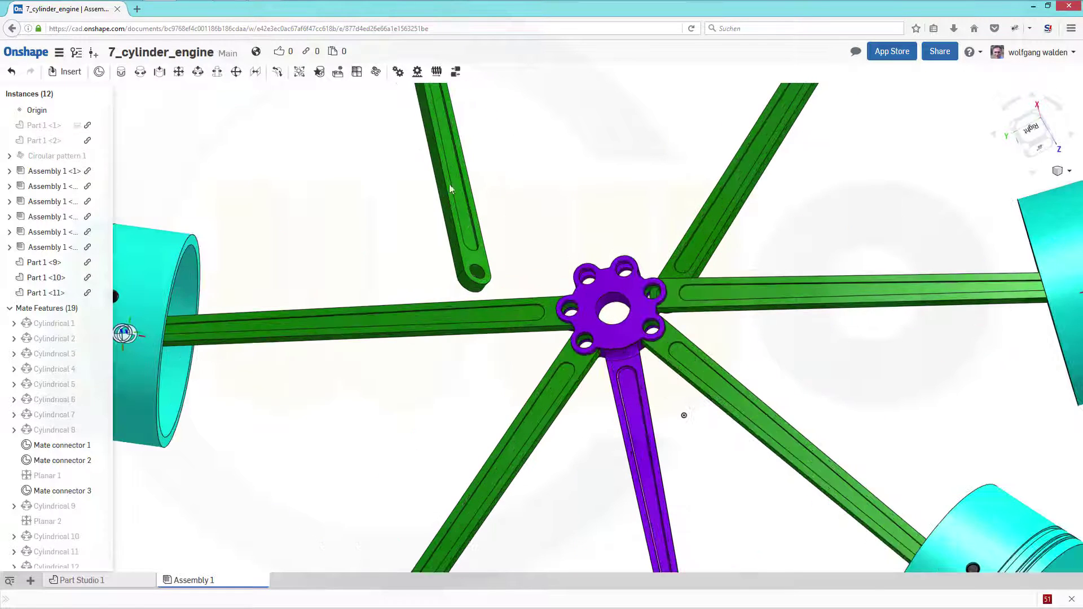
left_click(197, 71)
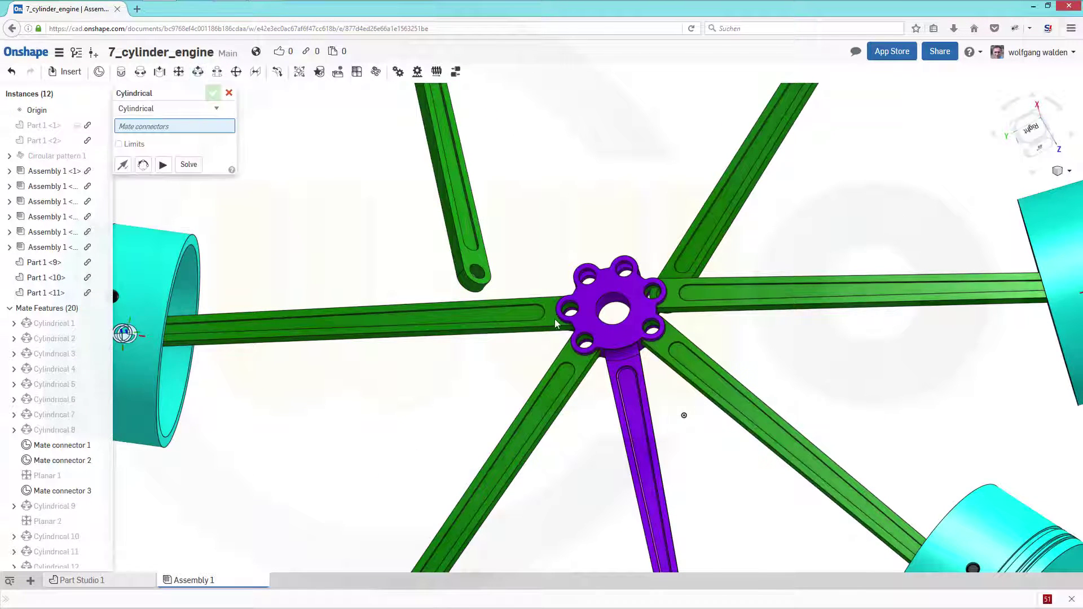
scroll(575, 313, "up", 2)
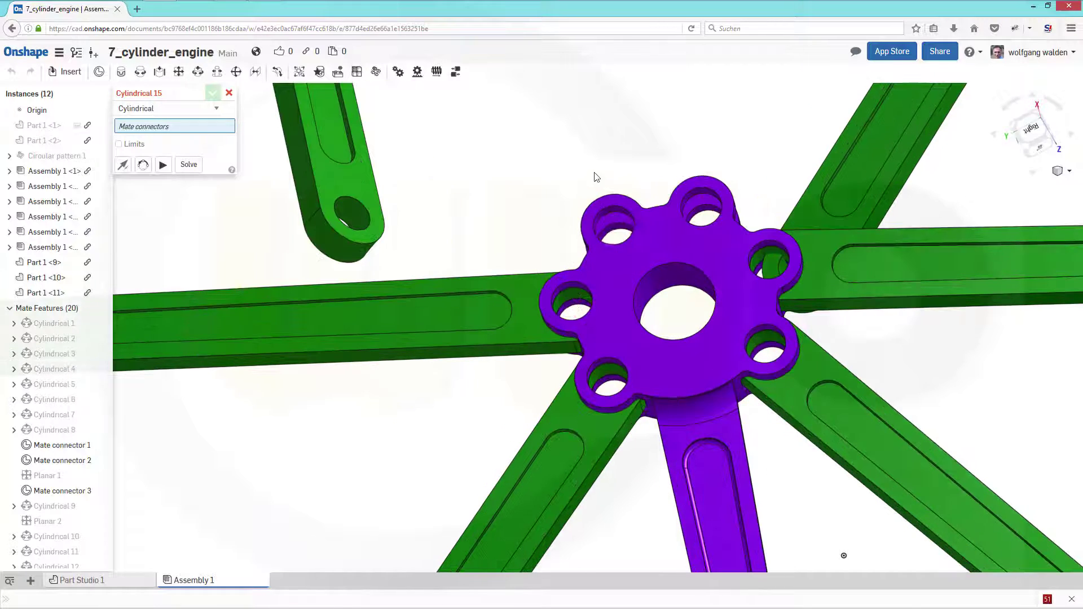
scroll(624, 242, "up", 2)
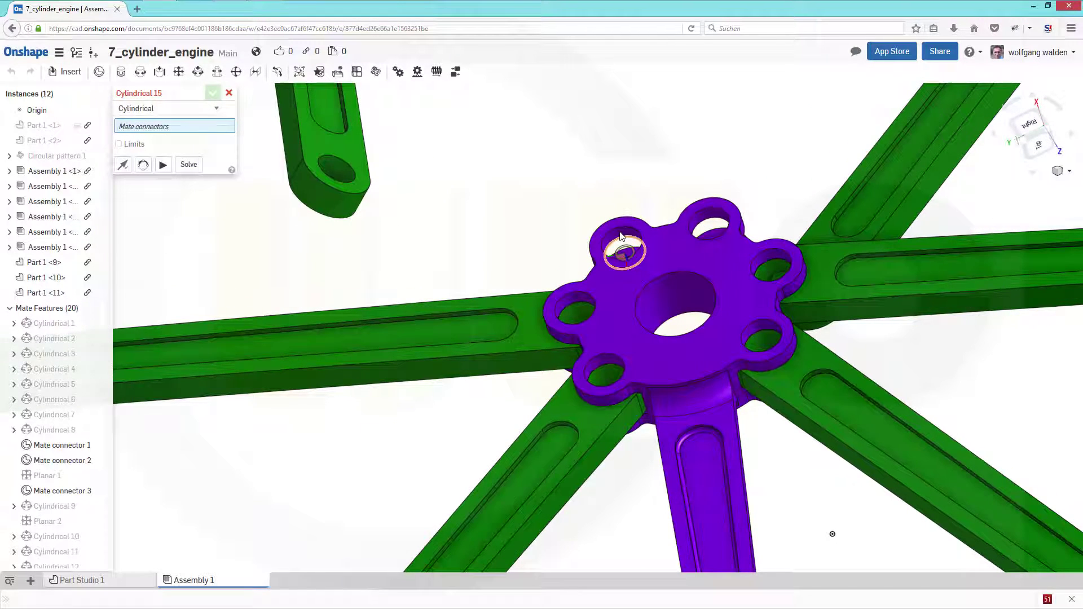
scroll(621, 239, "up", 3)
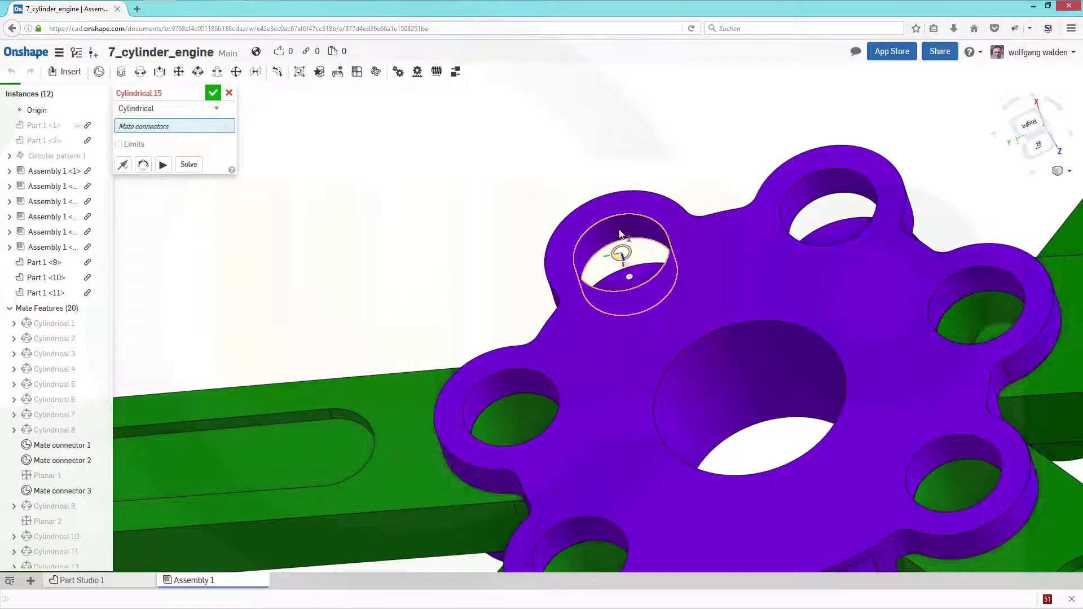
left_click(621, 252)
scroll(325, 205, "down", 3)
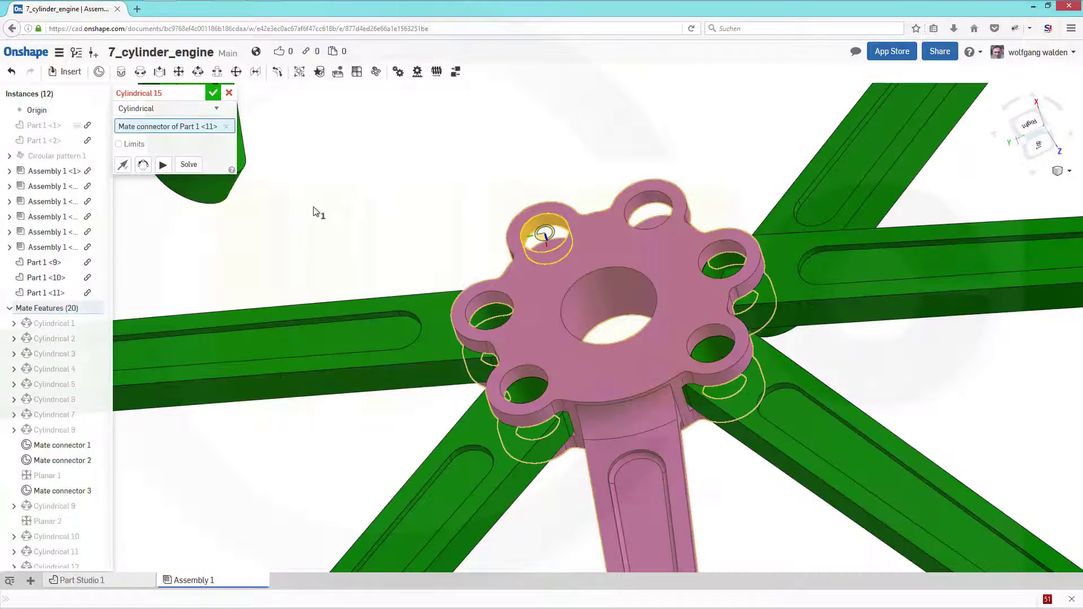
middle_click_drag(433, 264, 446, 254)
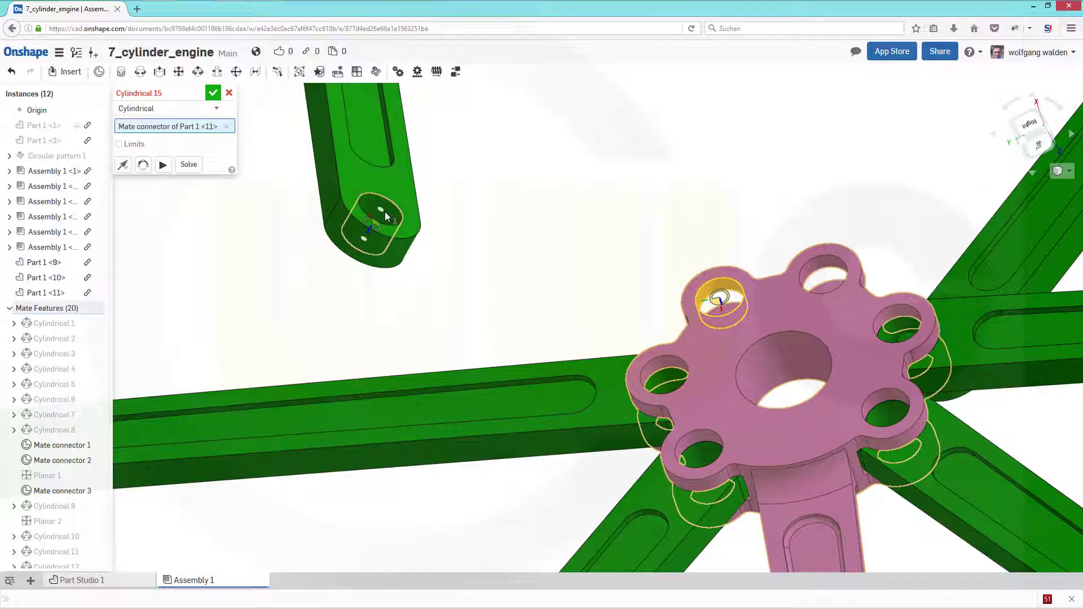
left_click(385, 211)
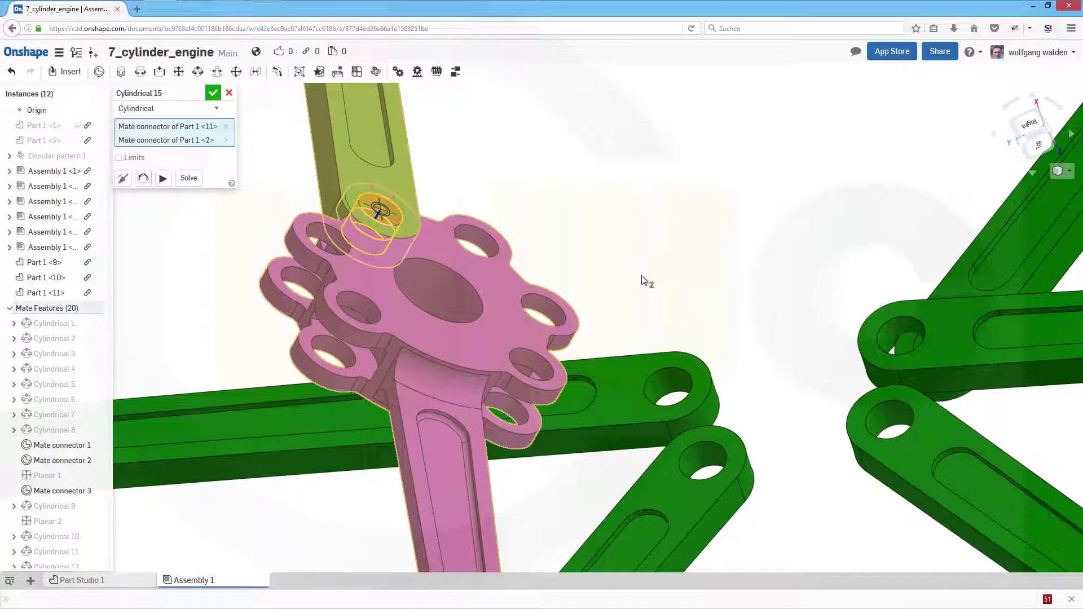
left_click(212, 93)
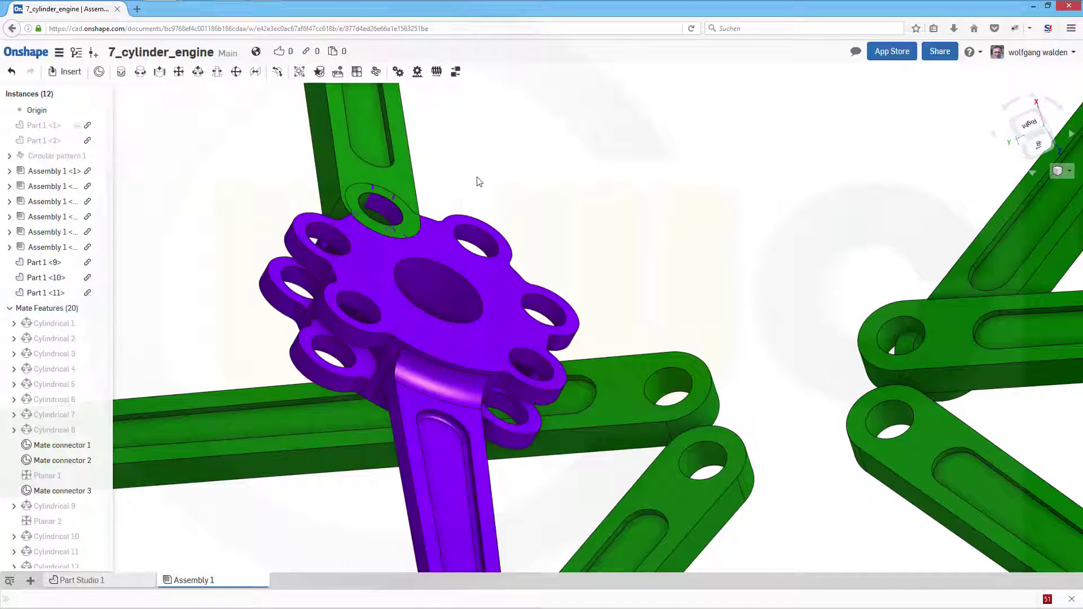
scroll(588, 221, "down", 10)
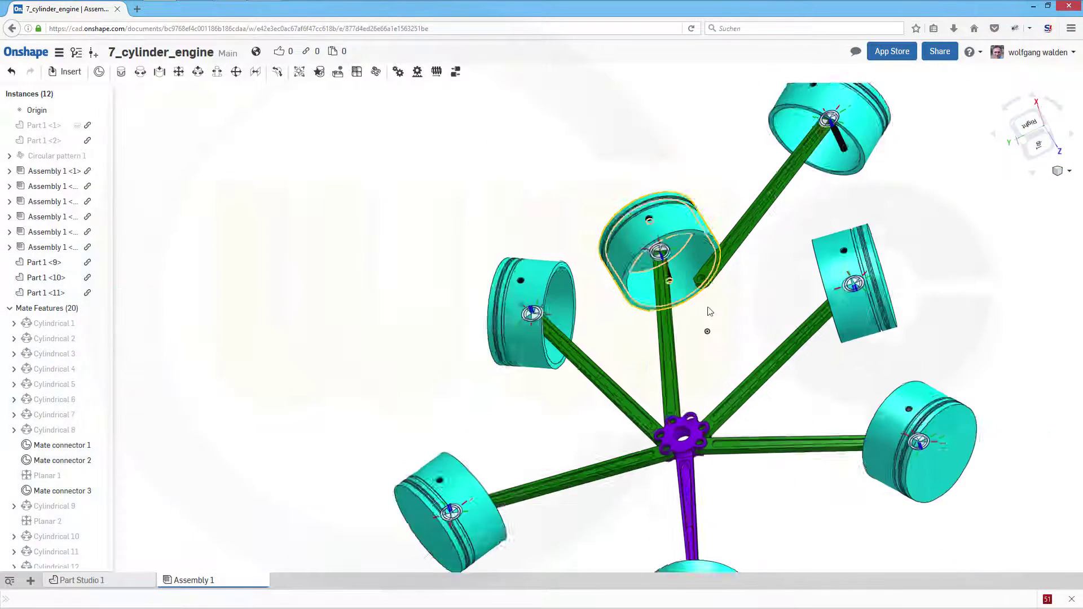
scroll(728, 327, "up", 1)
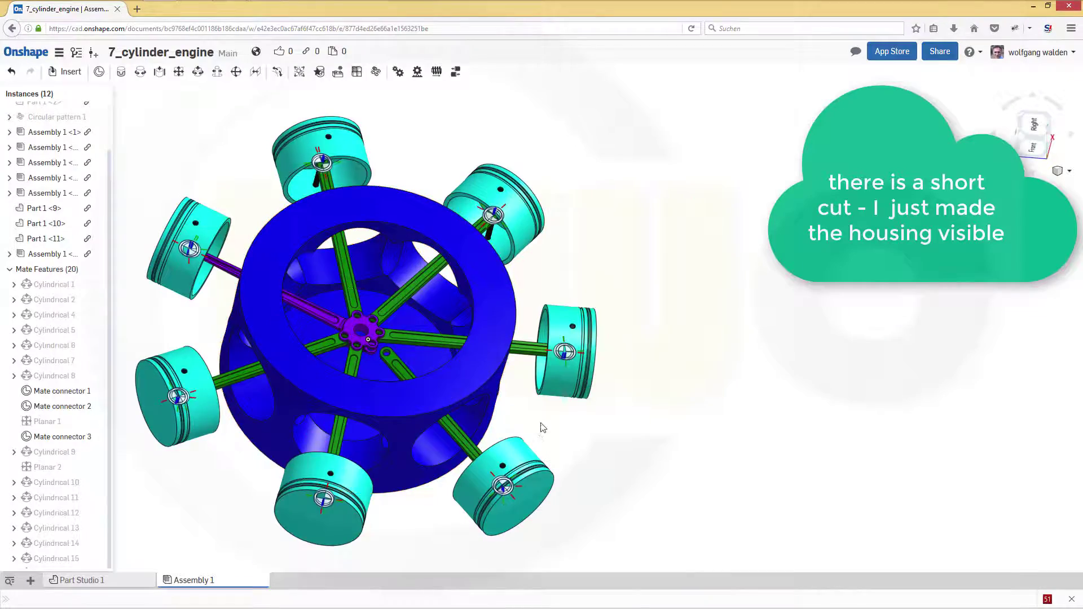
Join the remaining loose rod to the last free hub hole with a cylindrical mate, and move the hub back to the centre.
right_click_drag(539, 432, 730, 325)
scroll(373, 345, "up", 3)
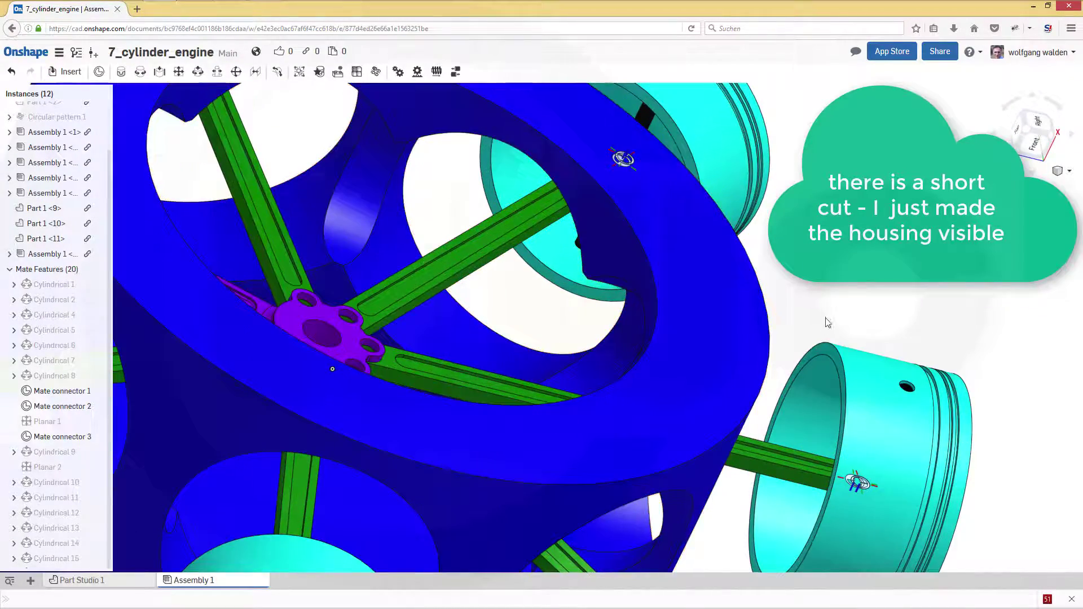
scroll(809, 346, "up", 5)
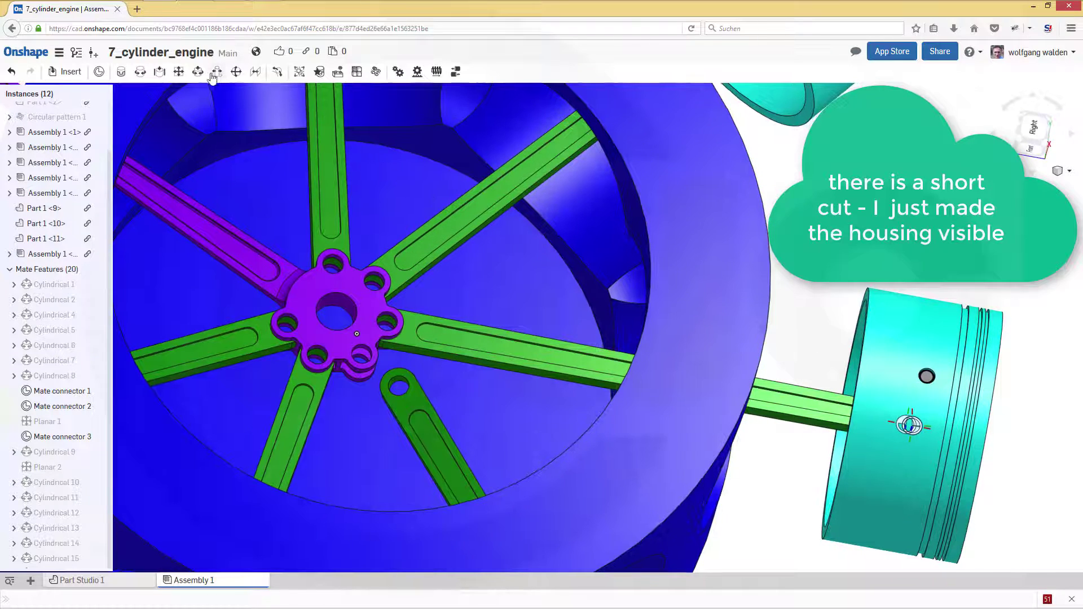
left_click(199, 73)
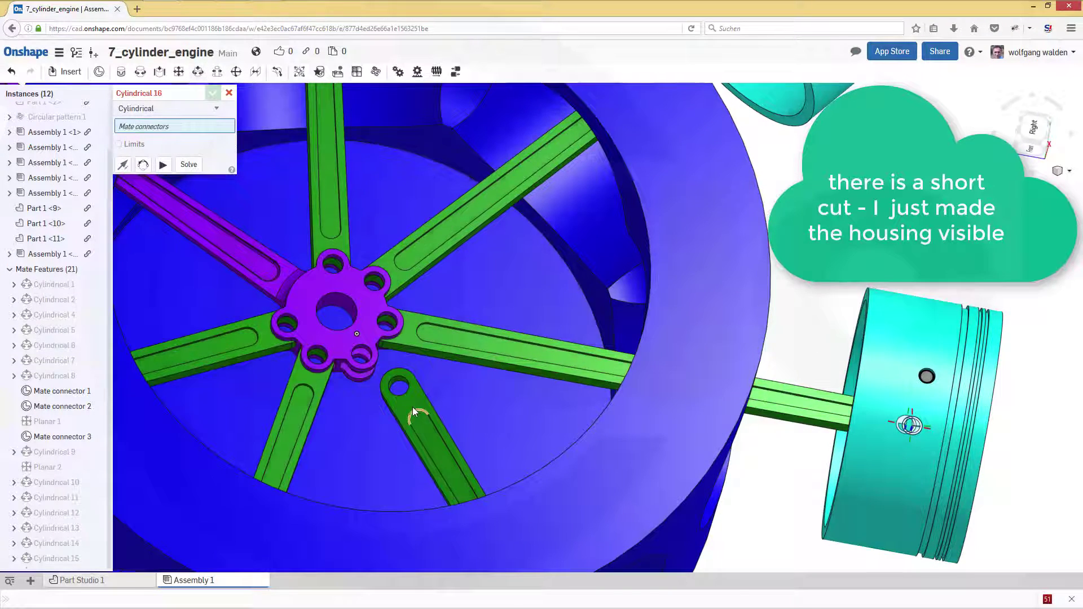
scroll(412, 408, "up", 3)
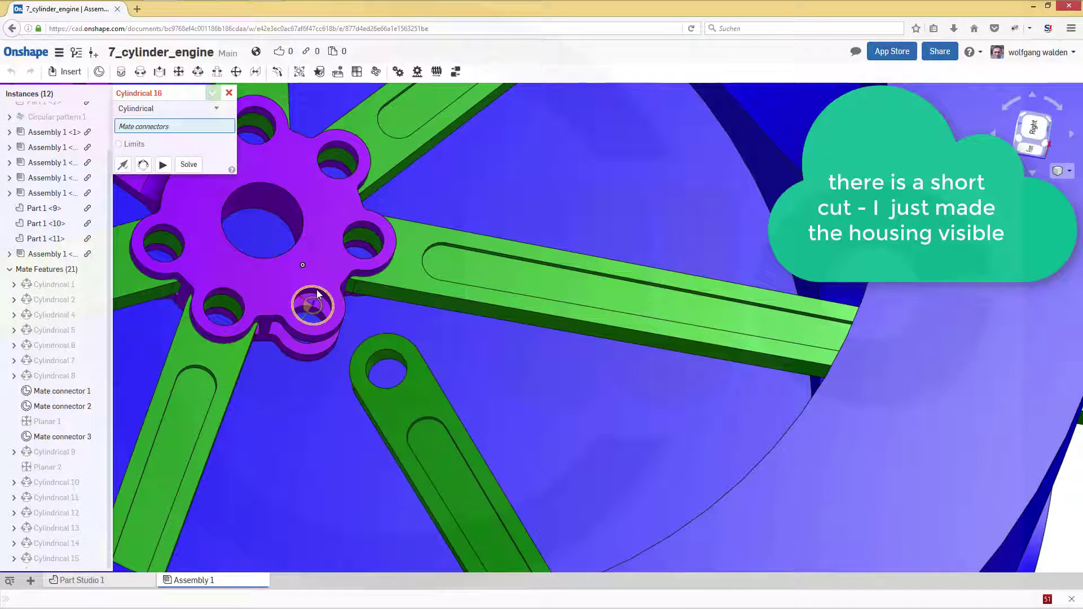
scroll(317, 300, "up", 4)
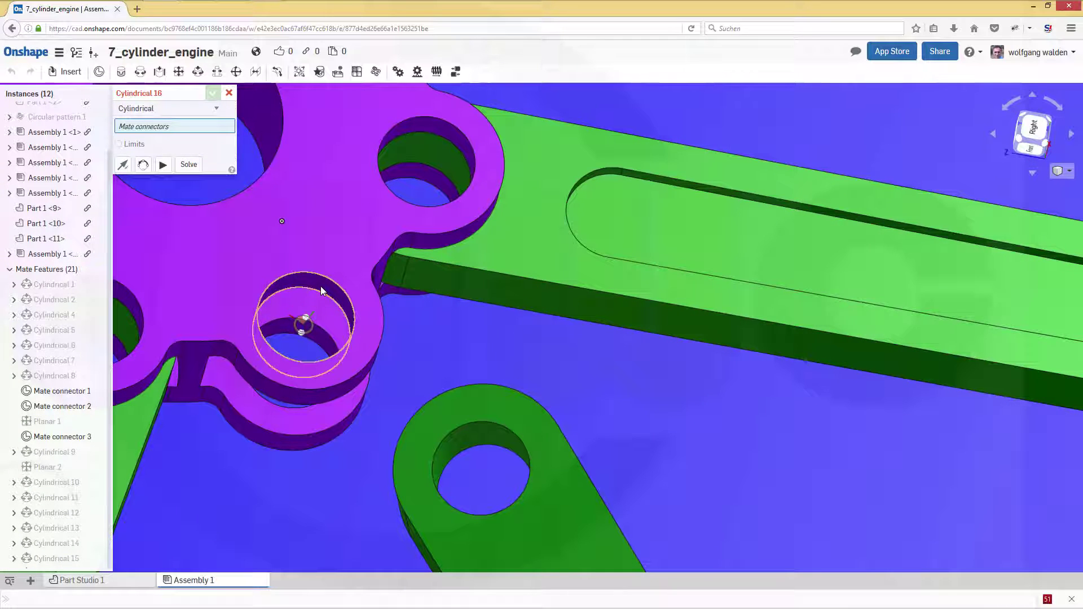
left_click(321, 288)
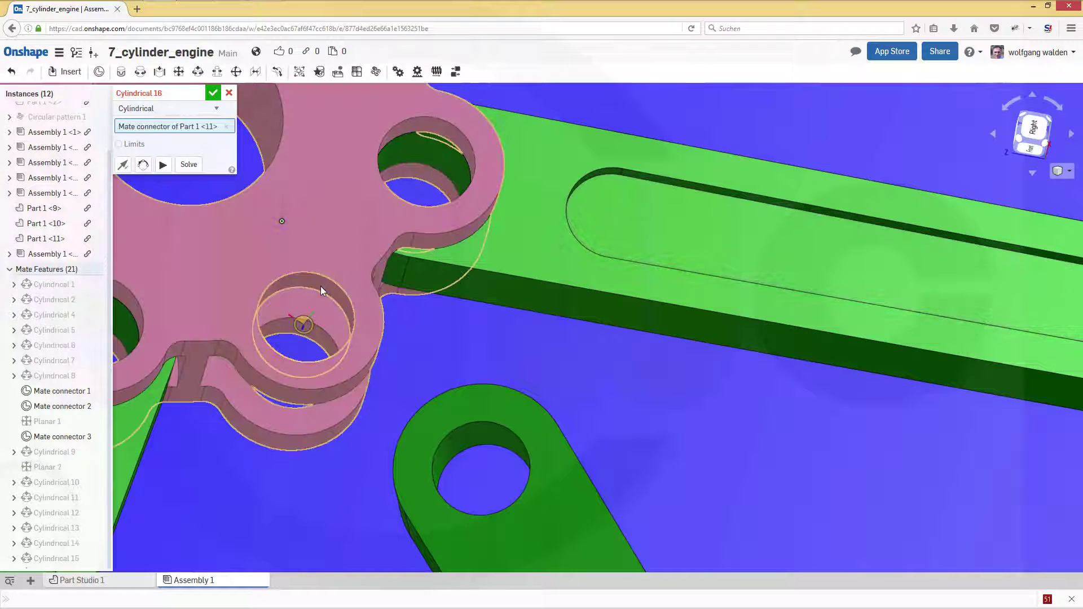
left_click(492, 438)
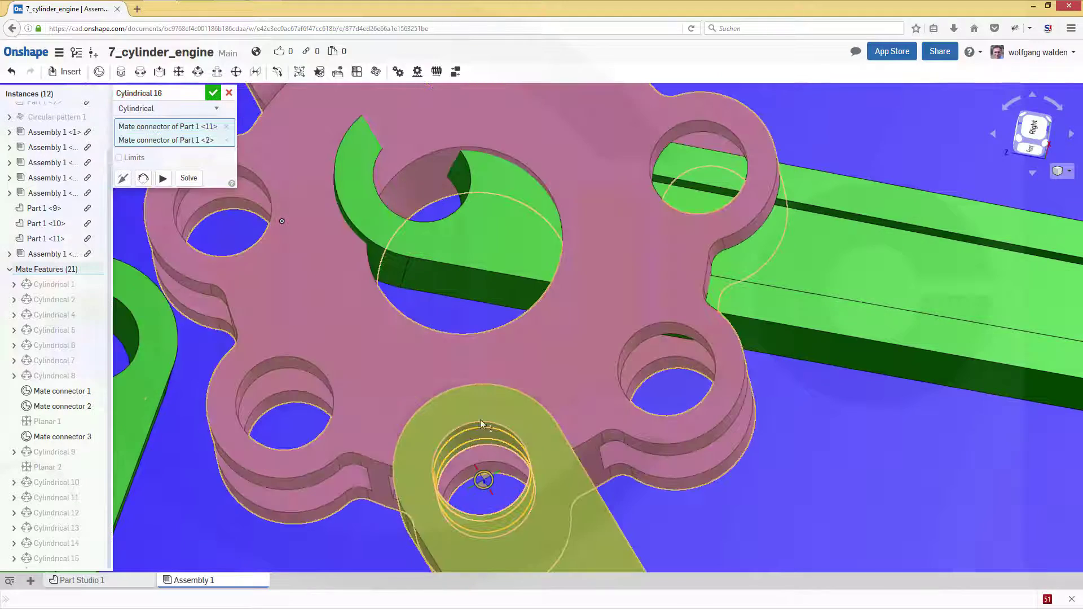
key("Return")
scroll(339, 241, "up", 8)
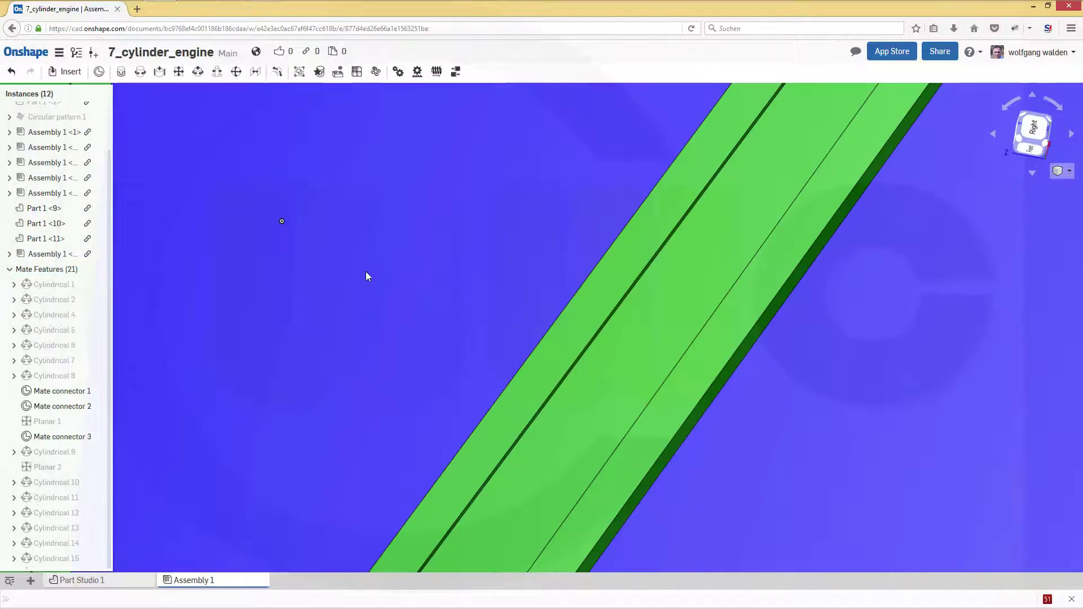
scroll(473, 351, "down", 10)
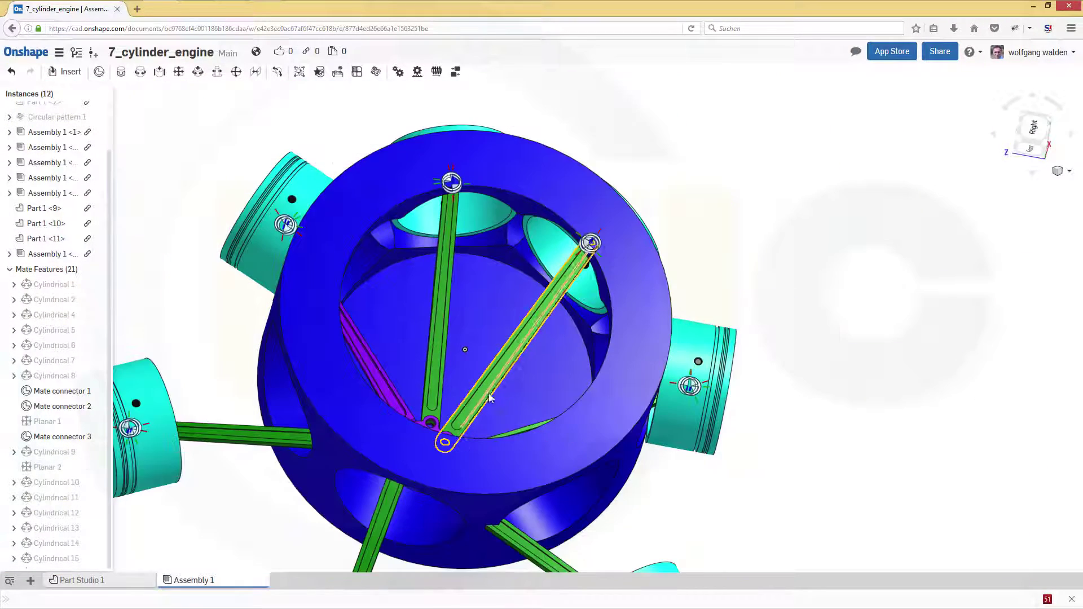
left_click_drag(471, 419, 437, 330)
Widen the instance list and hide the blue engine housing to expose the hub and rods.
right_click_drag(754, 516, 687, 520)
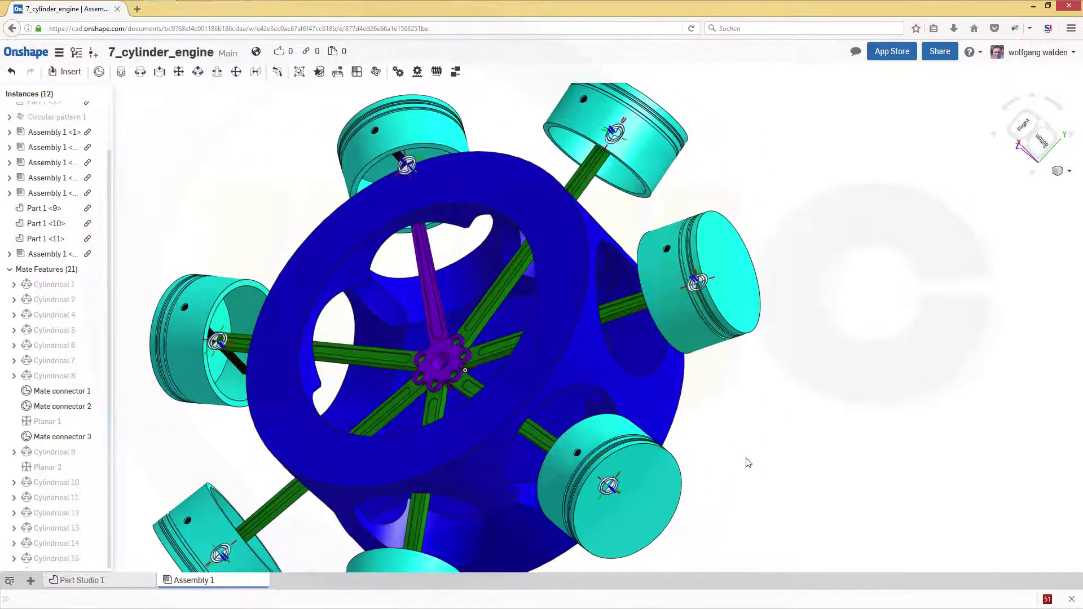
right_click_drag(748, 463, 774, 425)
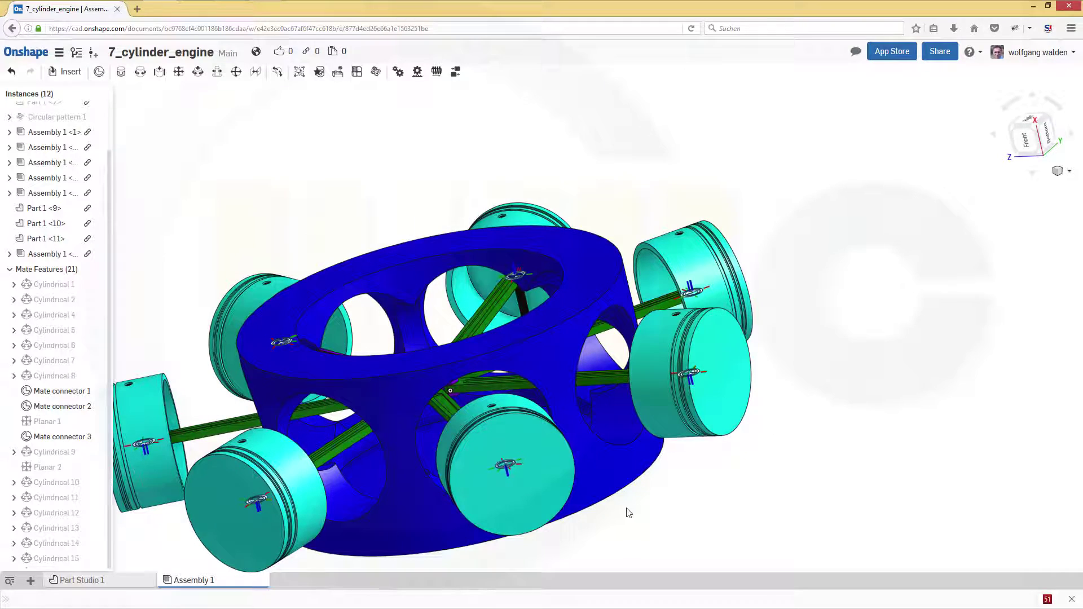
middle_click_drag(626, 510, 696, 446)
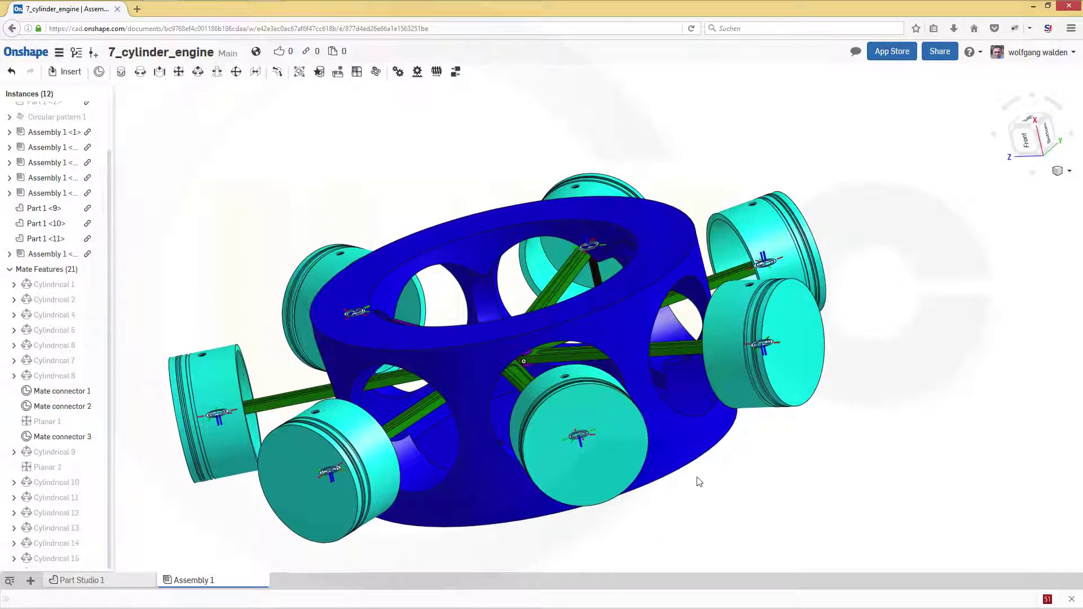
scroll(174, 181, "up", 5)
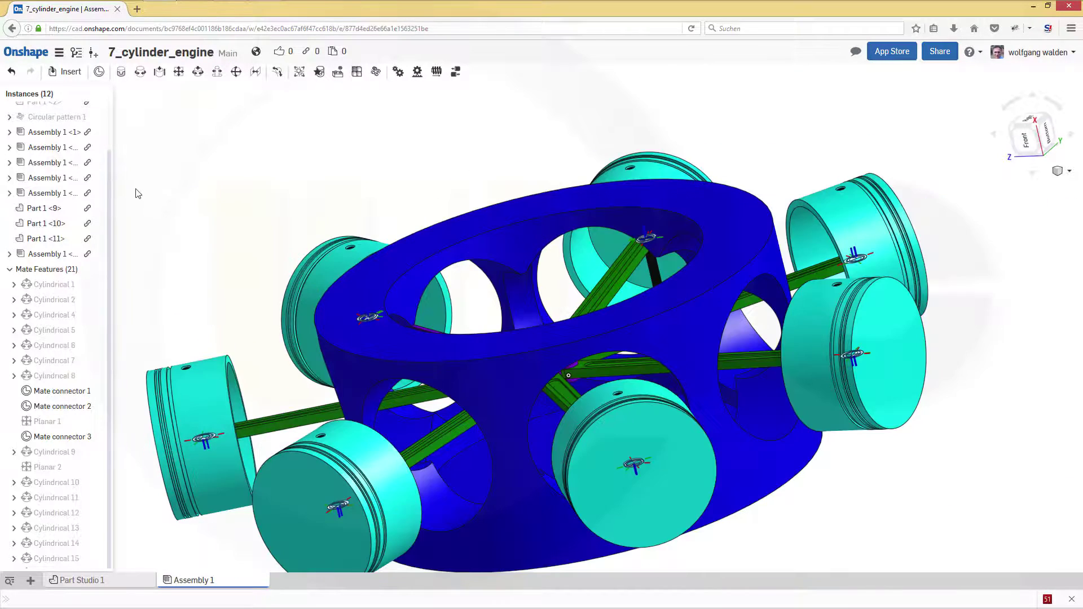
key("f")
left_click_drag(113, 162, 125, 123)
scroll(121, 145, "up", 1)
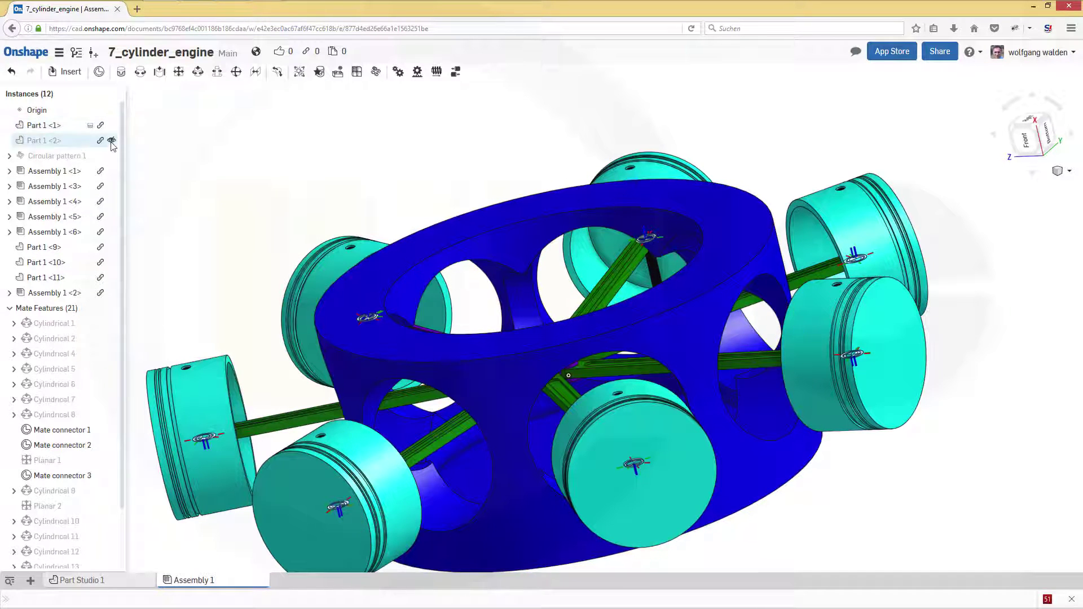
left_click(90, 126)
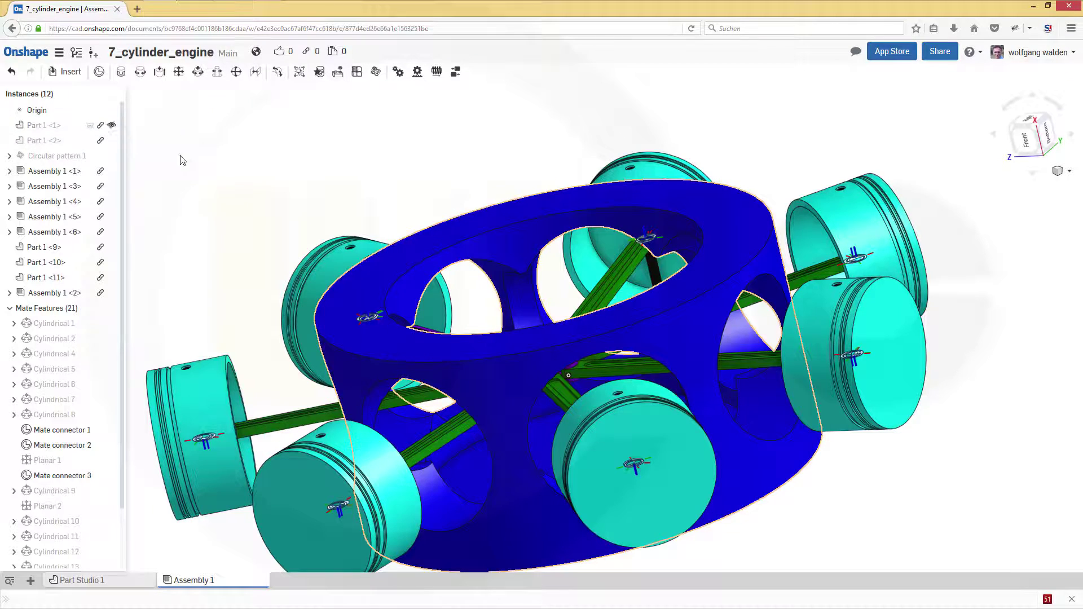
right_click_drag(289, 192, 459, 307)
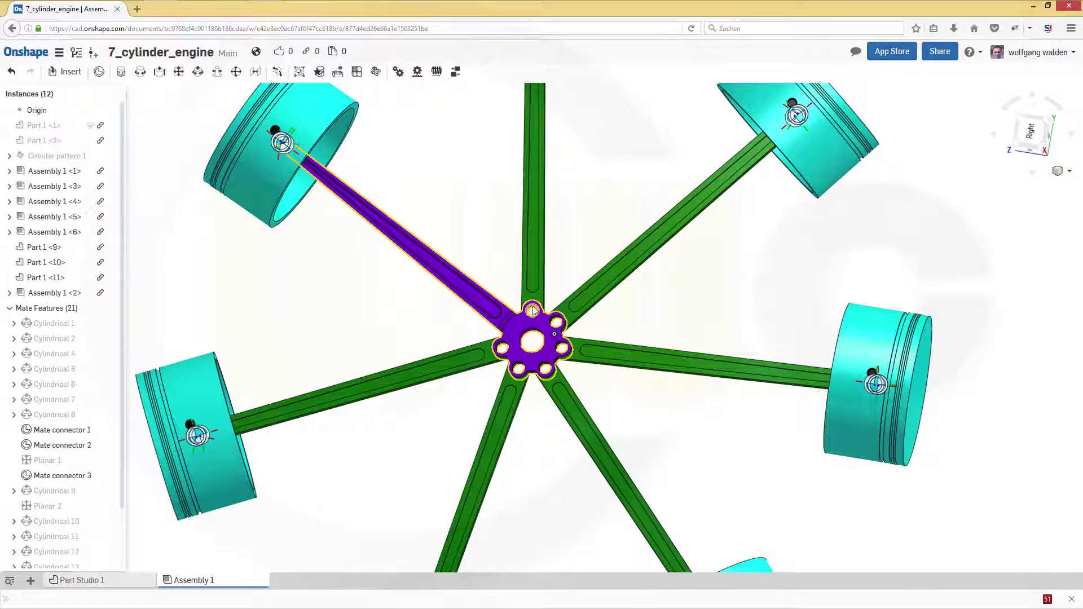
Insert one connecting pin from the 4_verbindungsbolzen.SLDPRT document and place it just beside the hub.
left_click(71, 73)
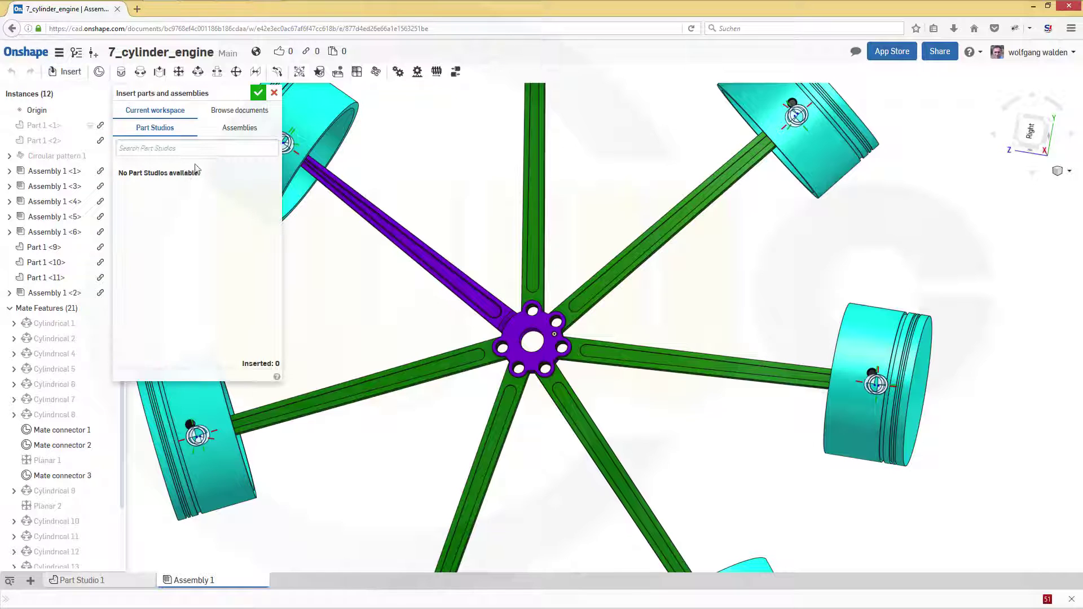
left_click(237, 111)
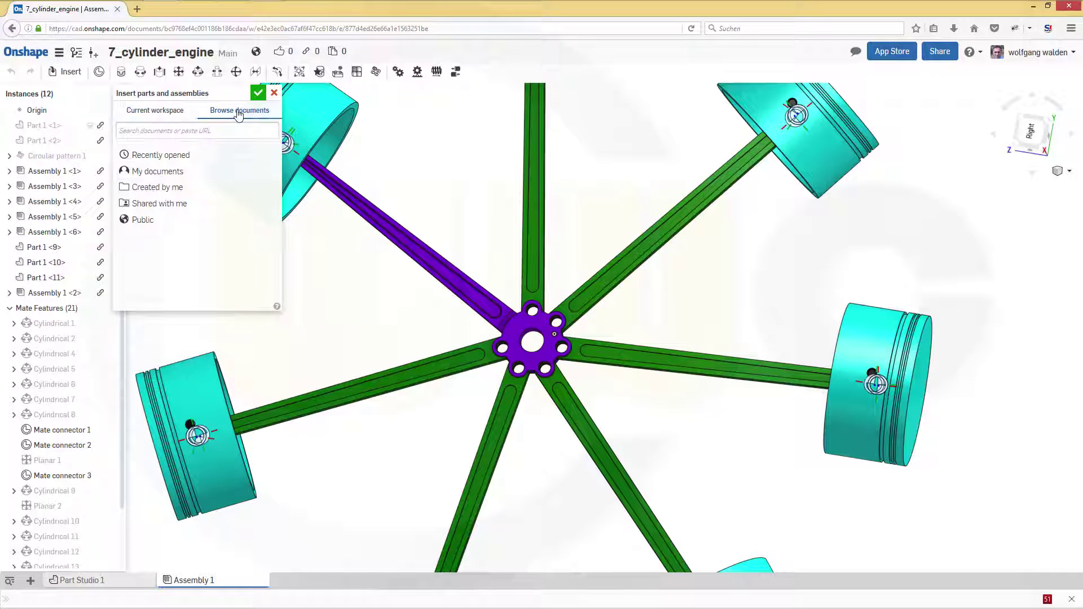
left_click(174, 172)
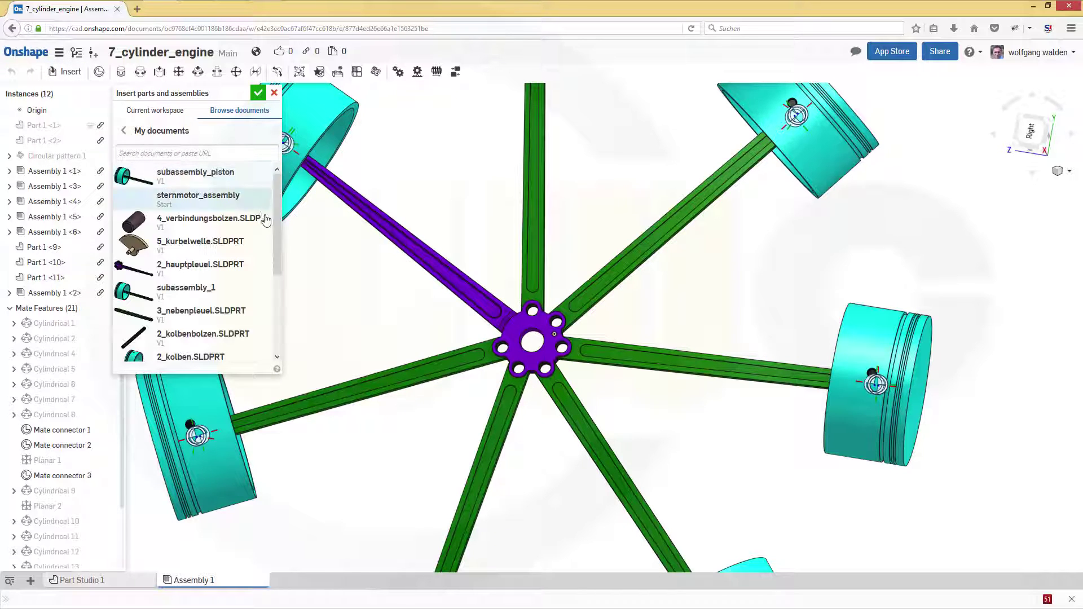
mouse_move(278, 245)
left_mouse_down()
mouse_move(280, 307)
mouse_move(279, 239)
left_mouse_up()
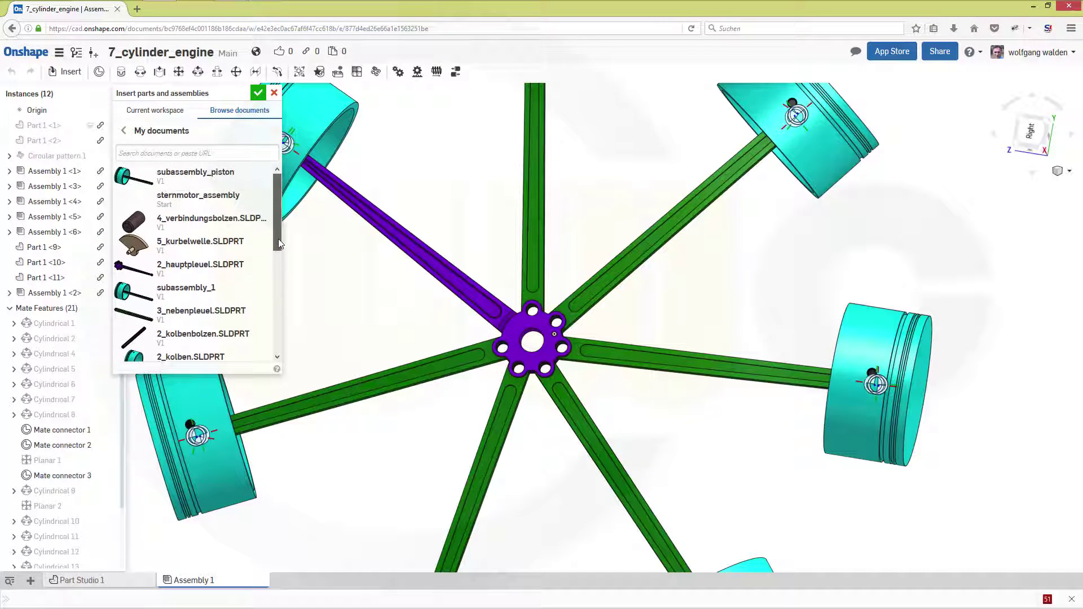
left_click(190, 220)
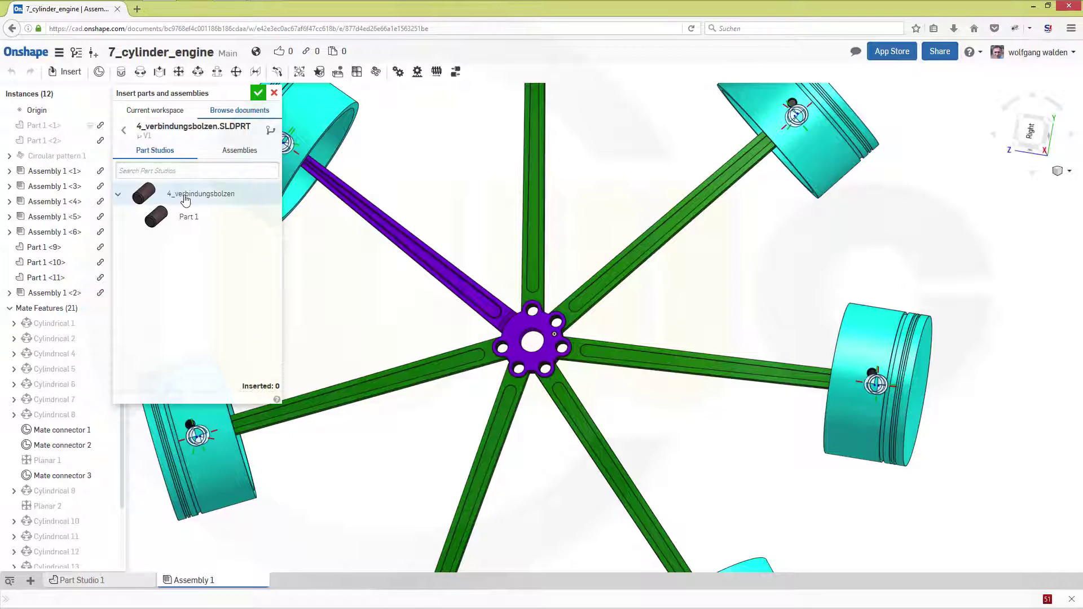
left_click(201, 203)
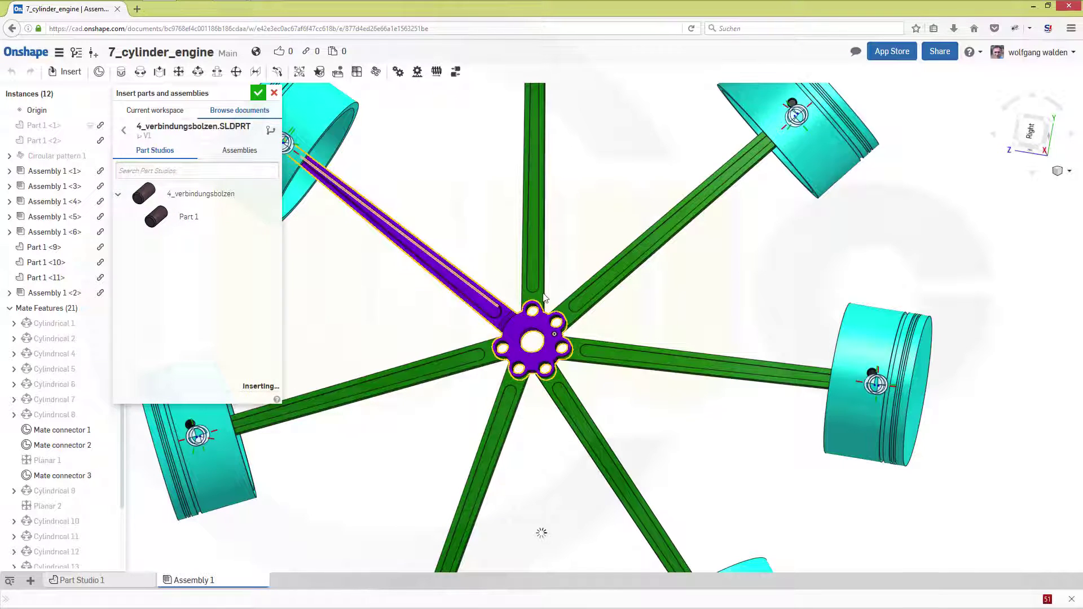
left_click(522, 278)
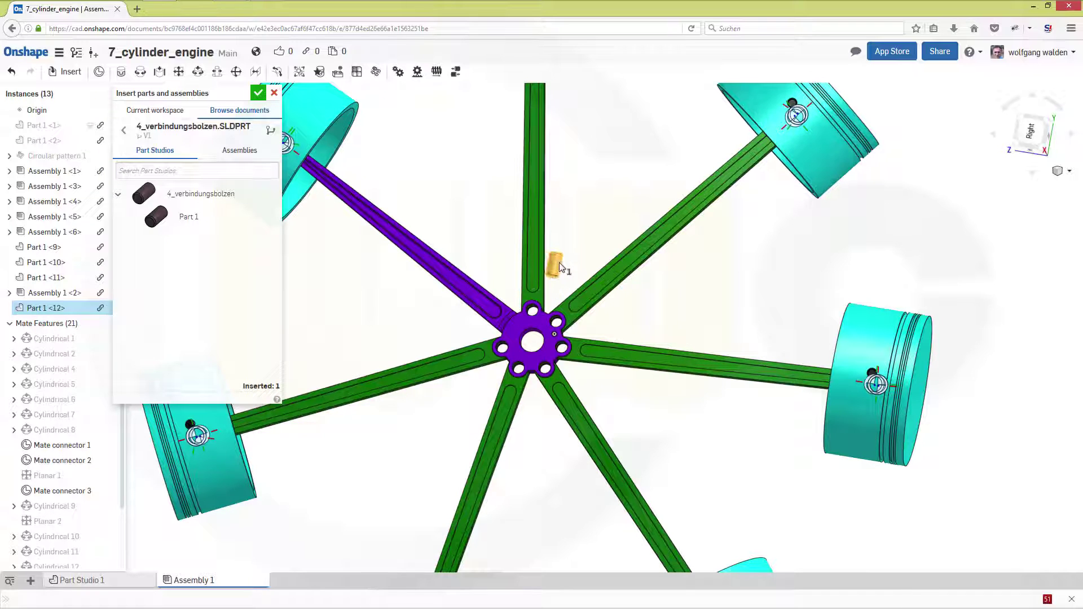
left_click(560, 263)
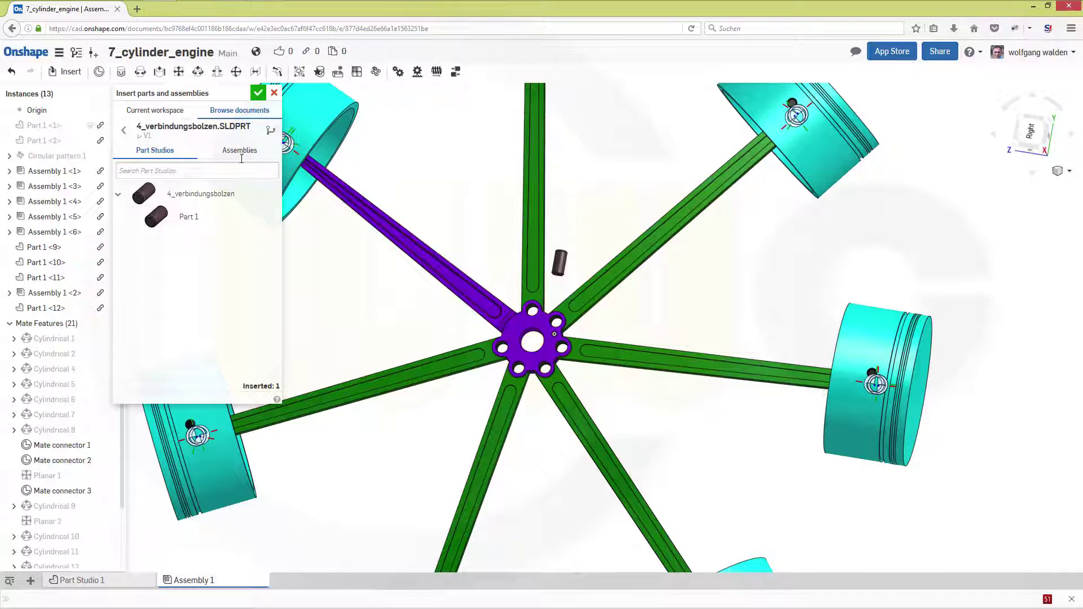
key("Escape")
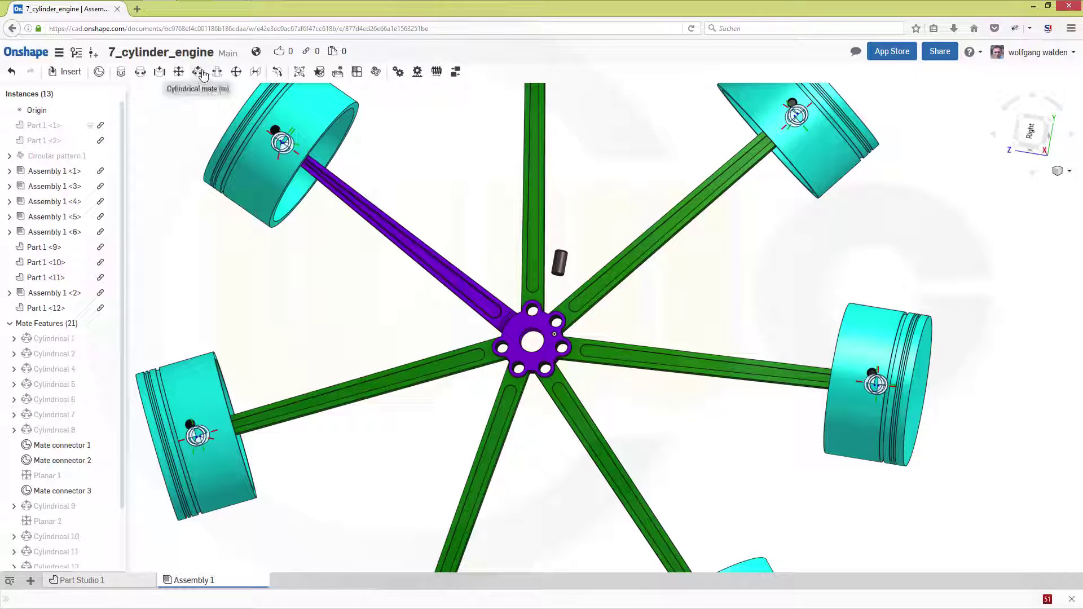
Join the pin to the hub-end hole of the first rod clockwise from the main rod with a cylindrical mate.
key("m")
scroll(564, 254, "up", 5)
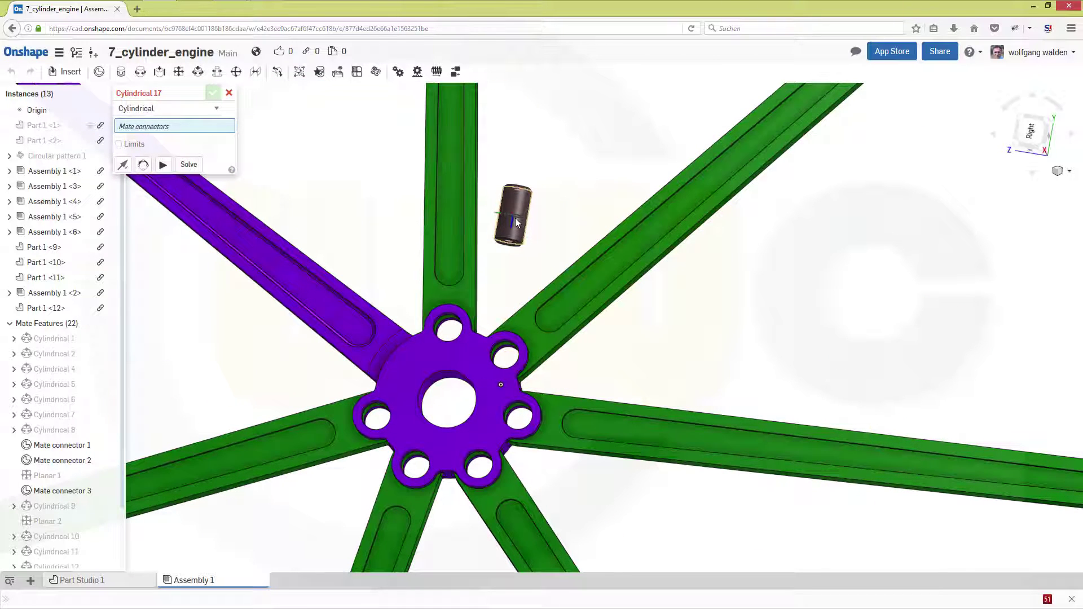
left_click(515, 218)
right_click_drag(506, 330, 429, 290)
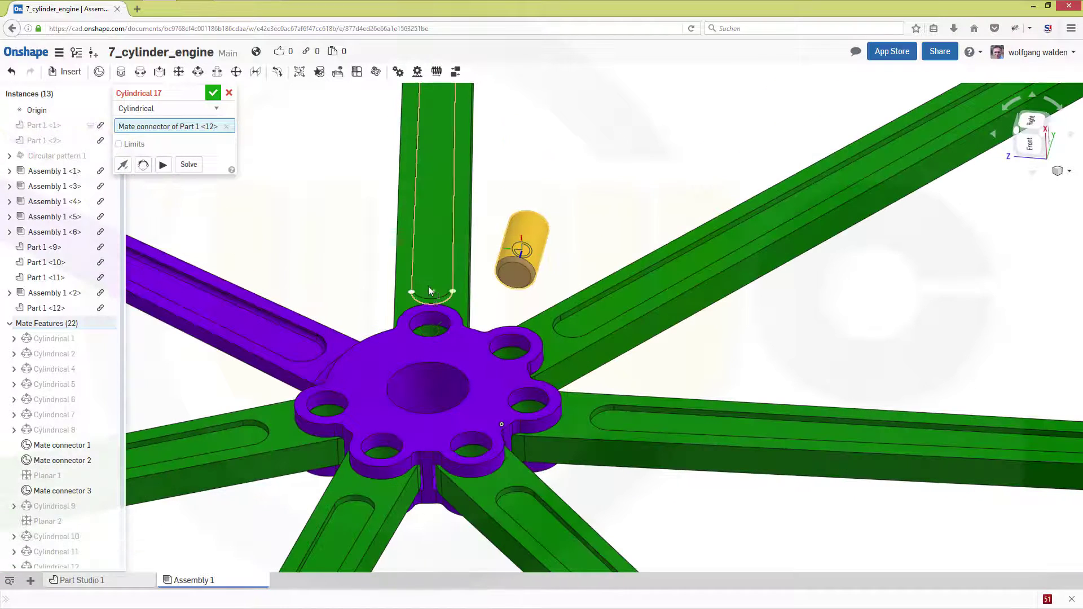
left_click(431, 324)
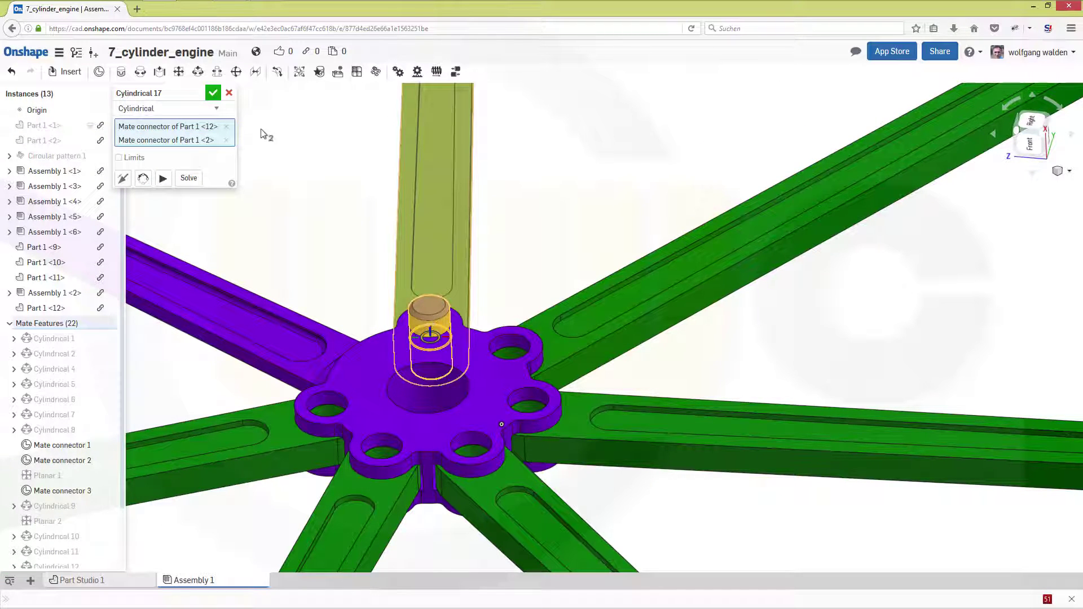
key("Return")
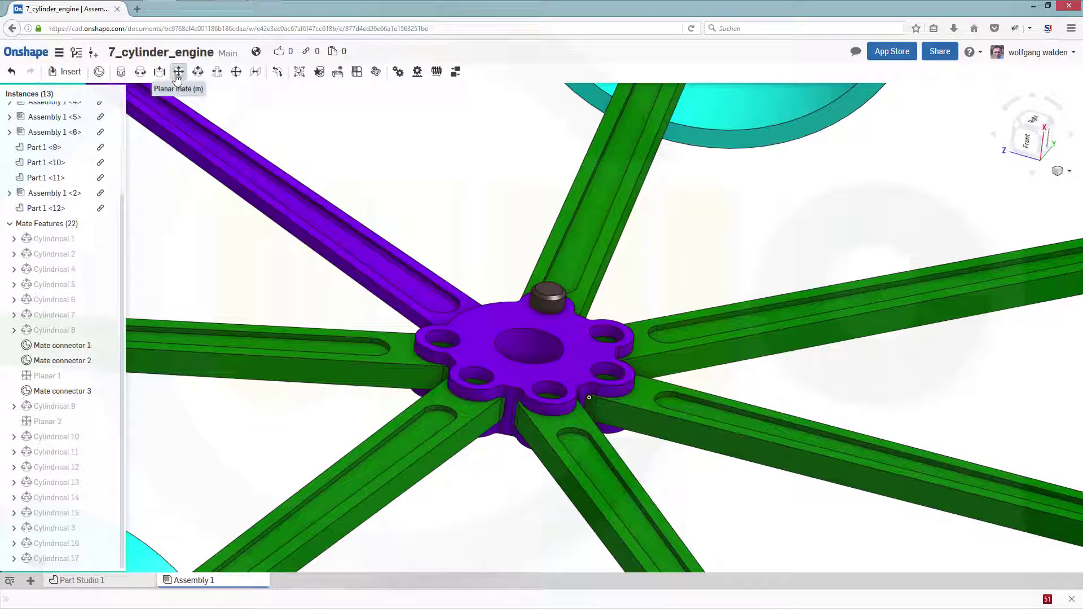
Set the pin's end face flush with the hub's front face using a planar mate.
left_click(179, 72)
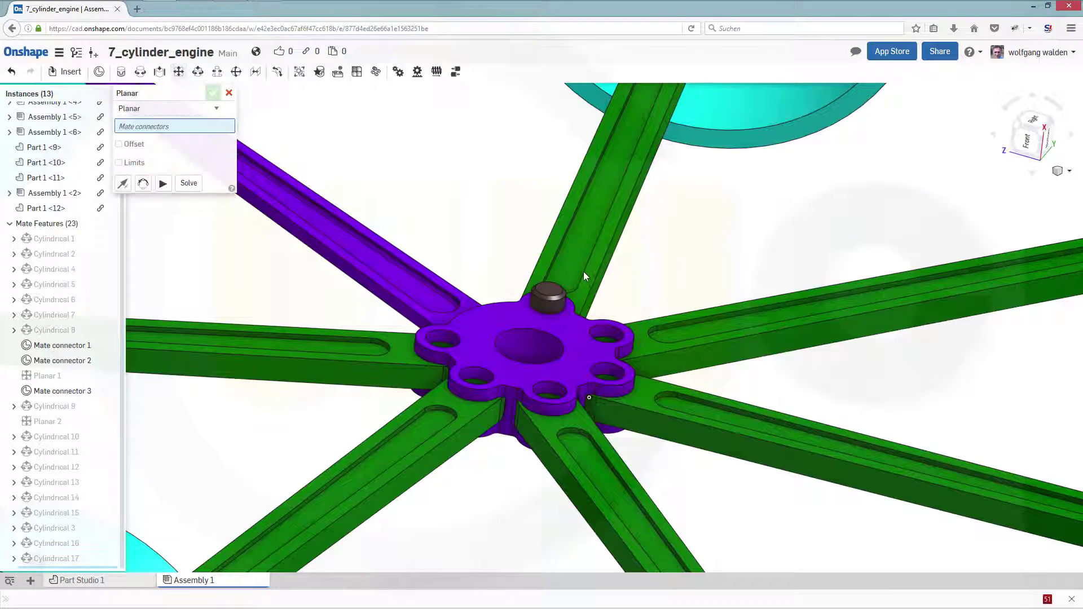
left_click(551, 290)
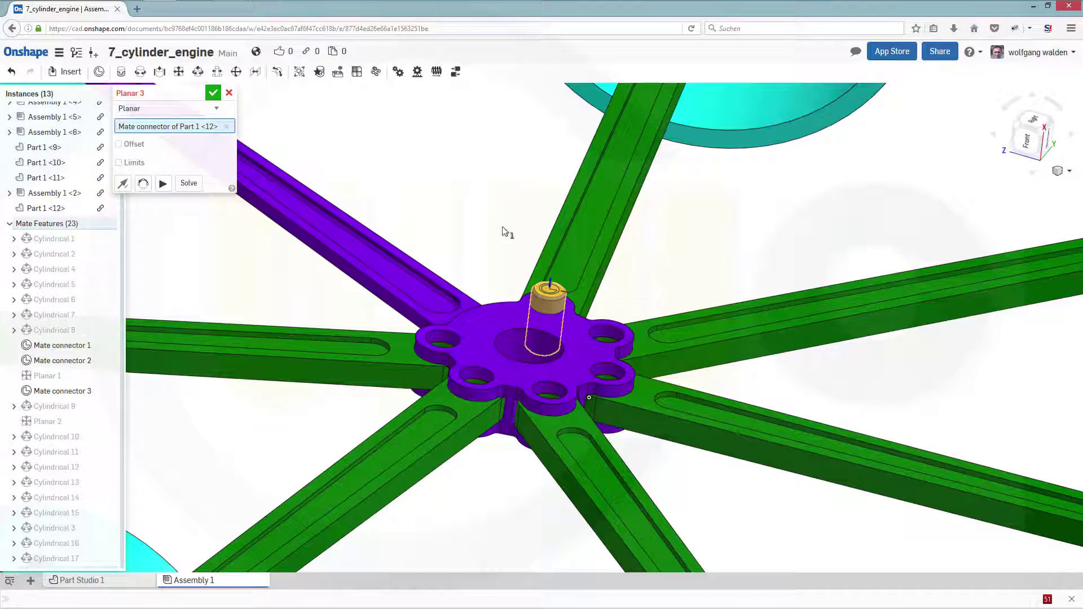
scroll(567, 333, "up", 2)
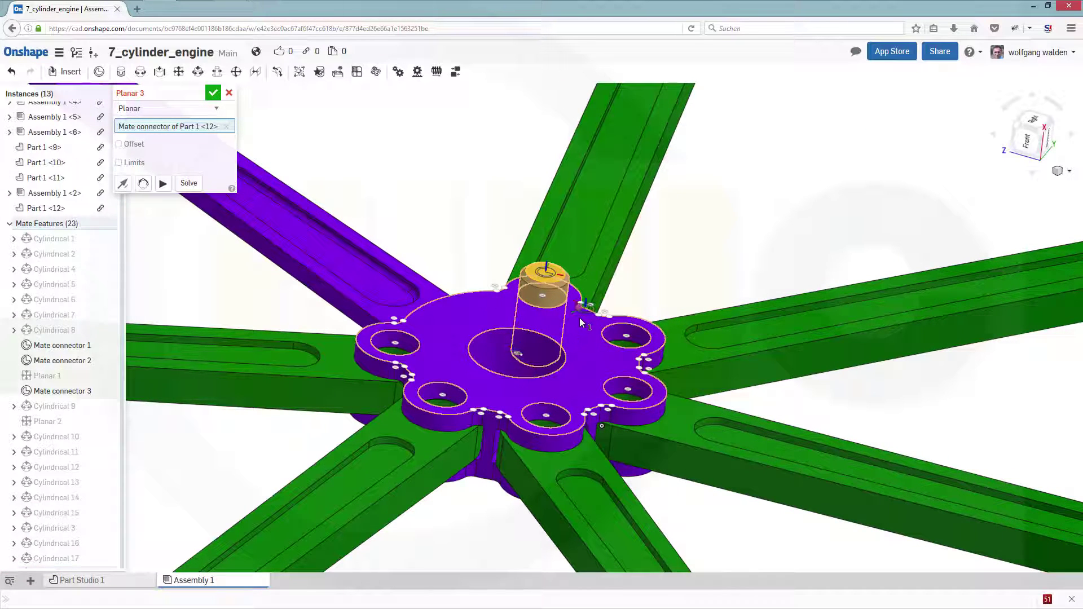
left_click(546, 310)
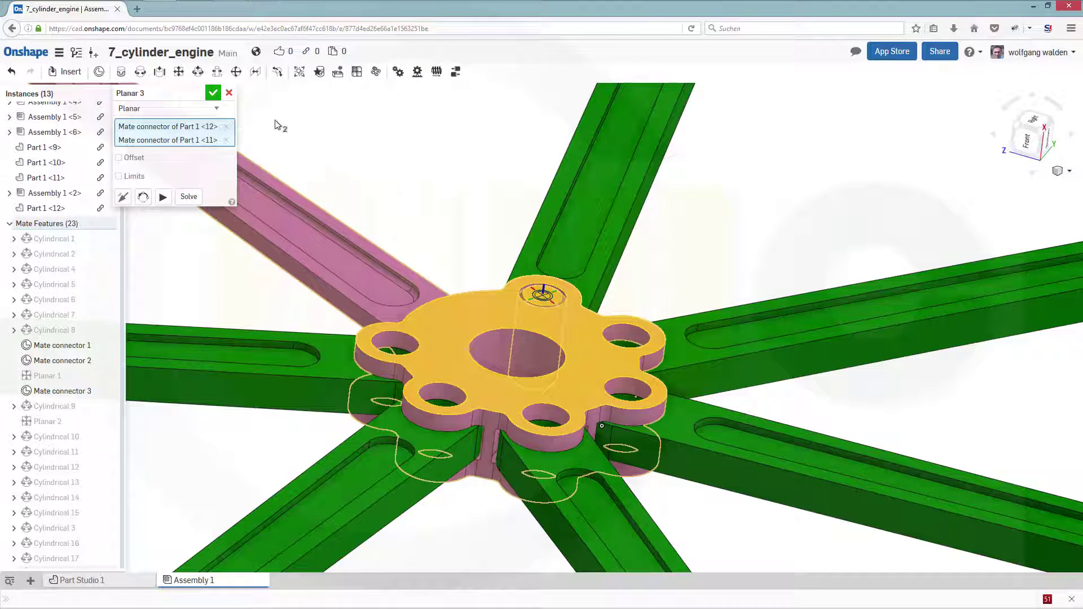
key("Return")
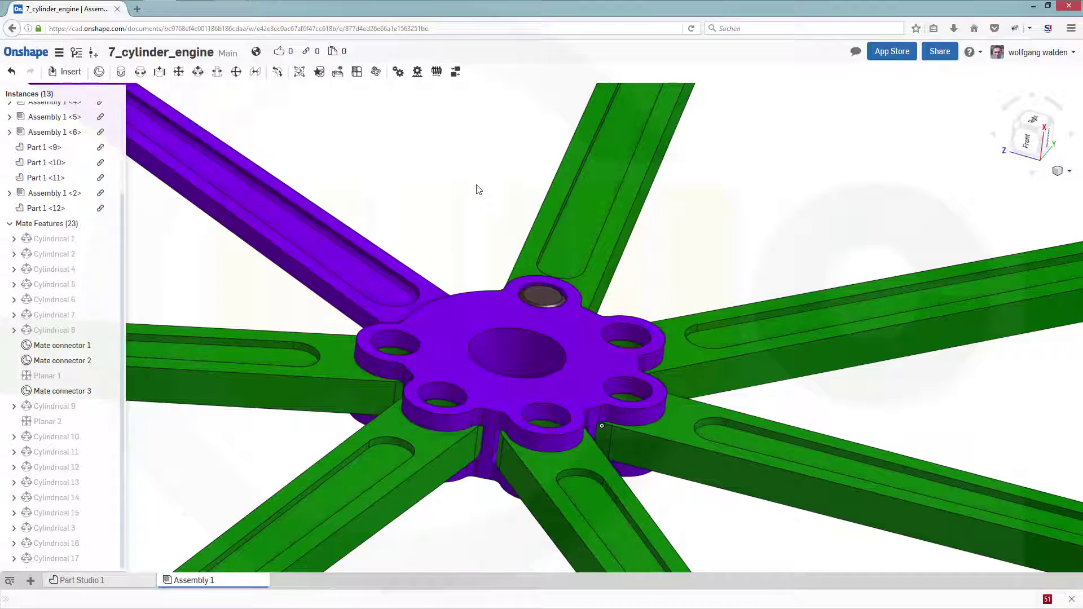
Create a circular pattern of the pin around the hub's centre bore with 6 instances at 360/7 deg, equal spacing off.
right_click_drag(467, 228, 469, 245)
scroll(479, 268, "down", 10)
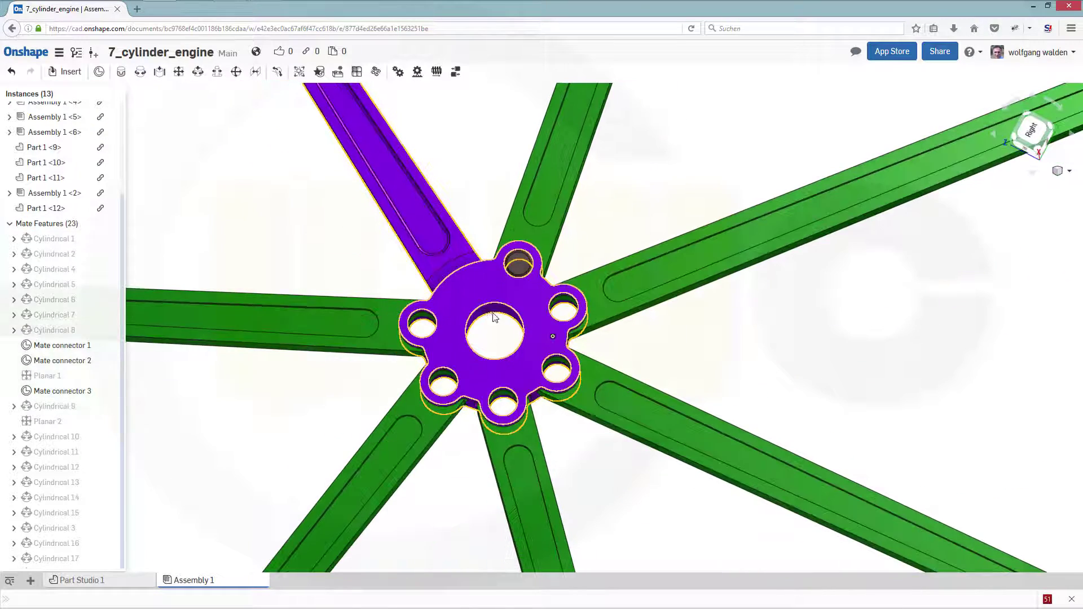
scroll(473, 312, "down", 5)
right_click_drag(473, 312, 441, 272)
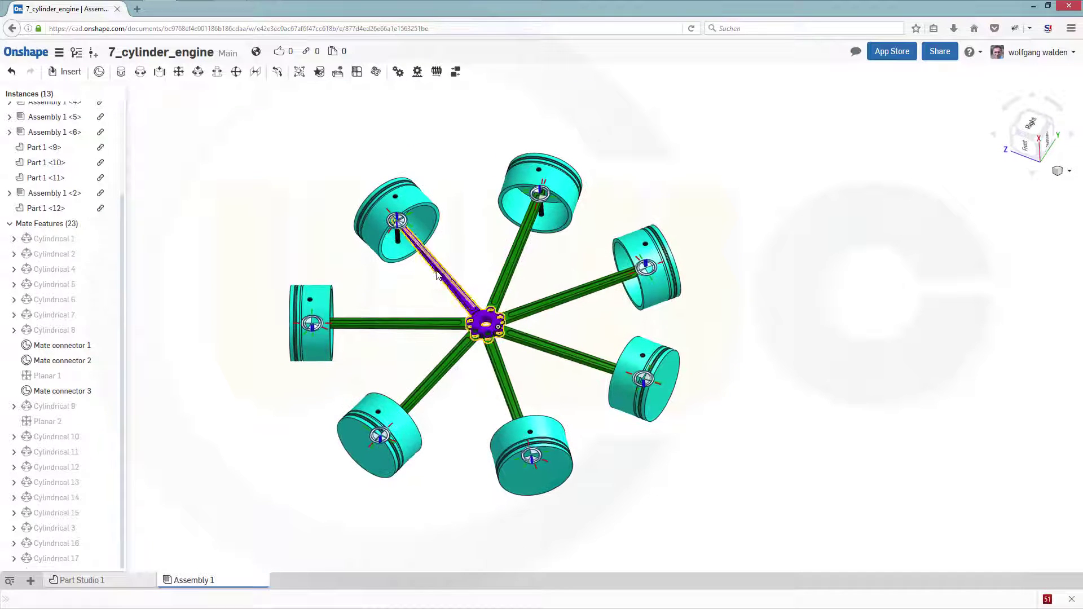
left_click(377, 72)
scroll(460, 346, "up", 3)
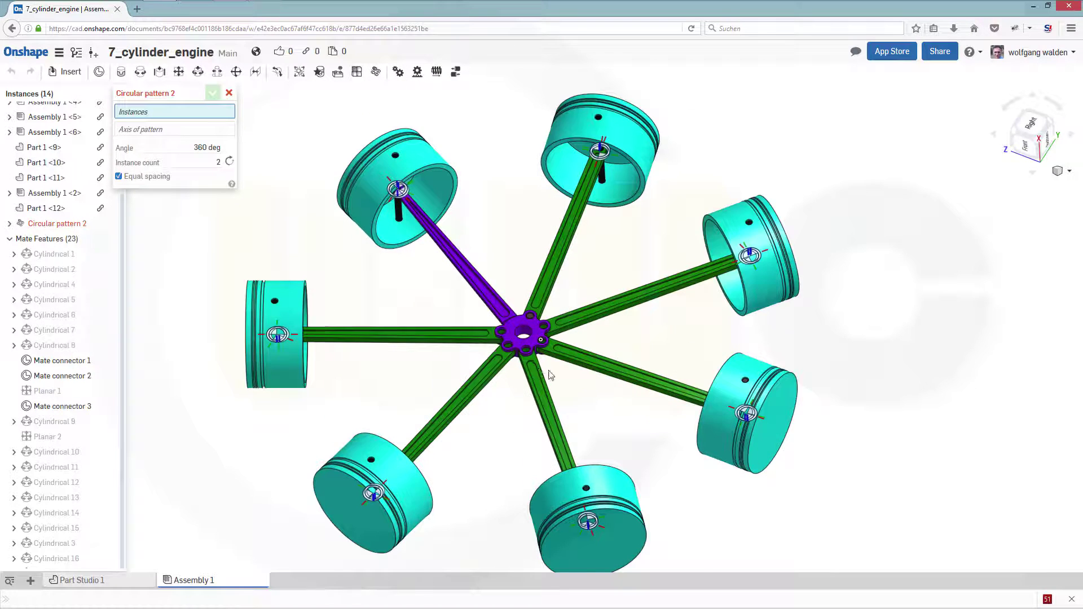
scroll(550, 376, "up", 4)
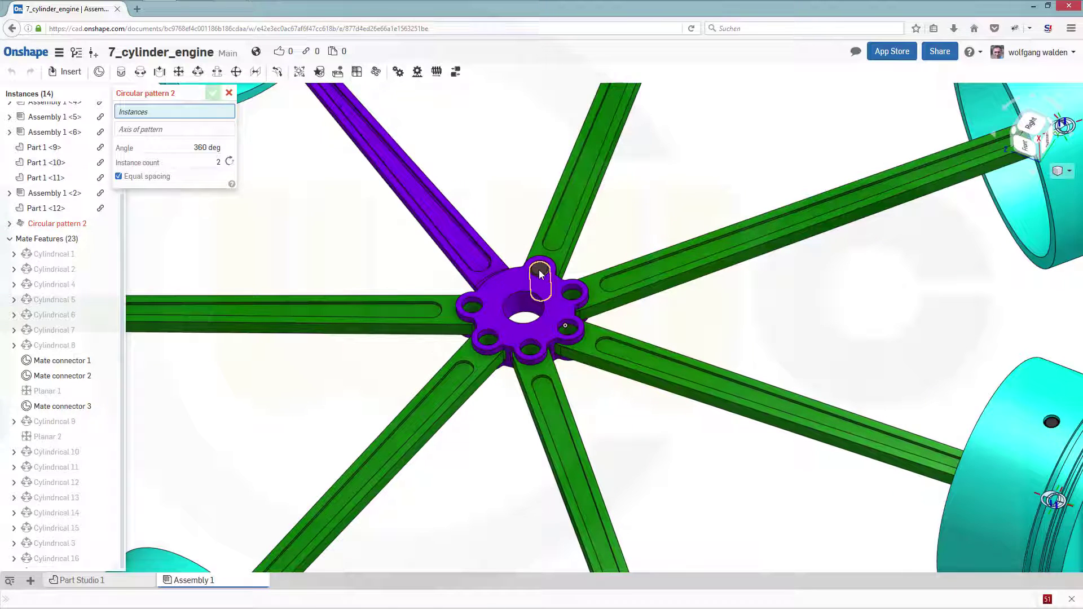
left_click(540, 275)
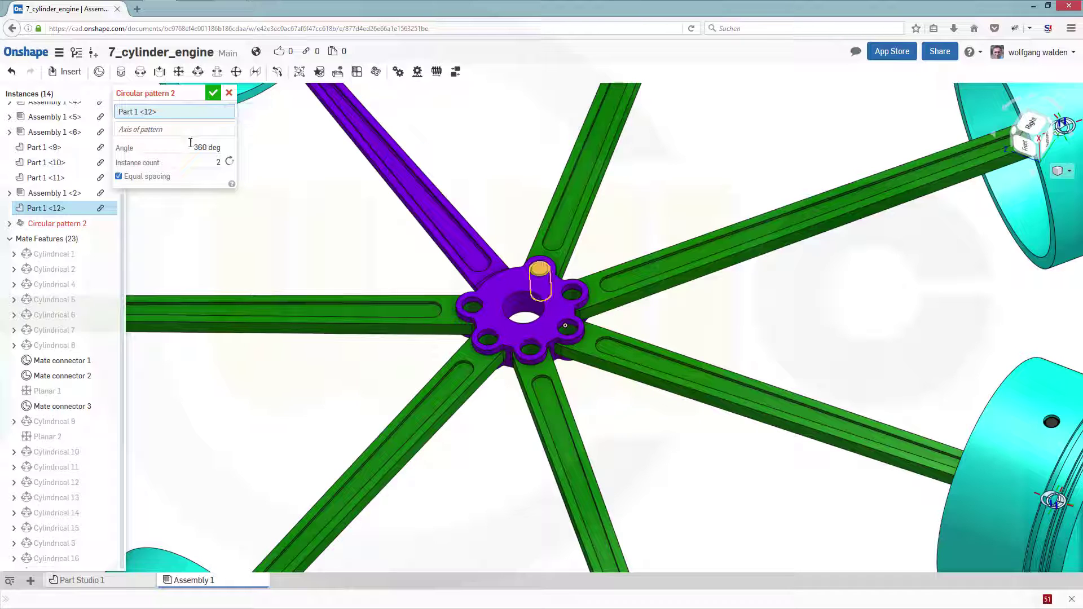
left_click(172, 134)
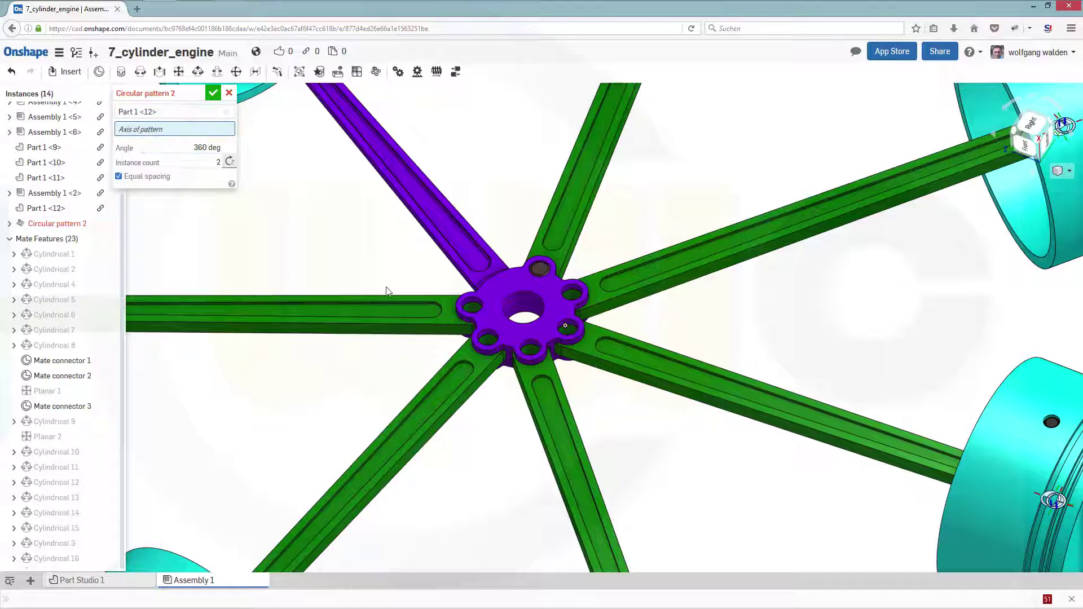
left_click(525, 308)
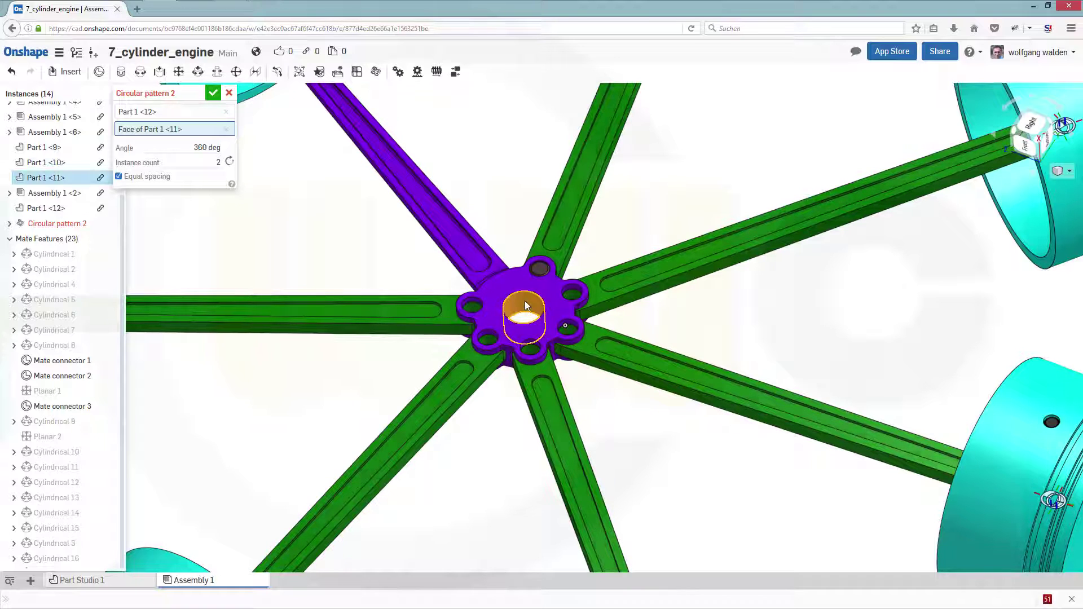
left_click(118, 177)
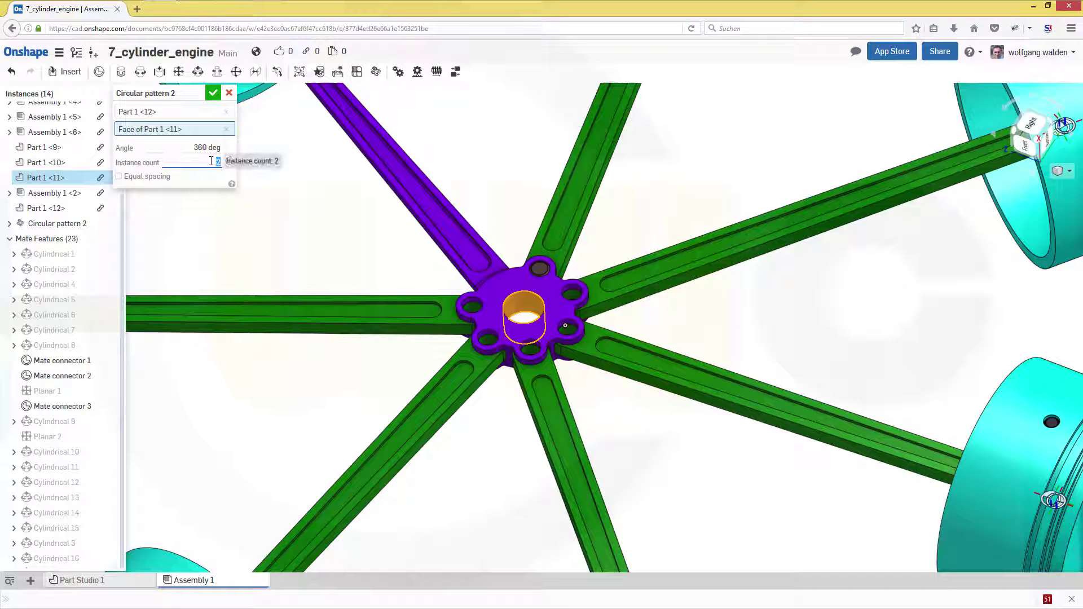
left_click(176, 149)
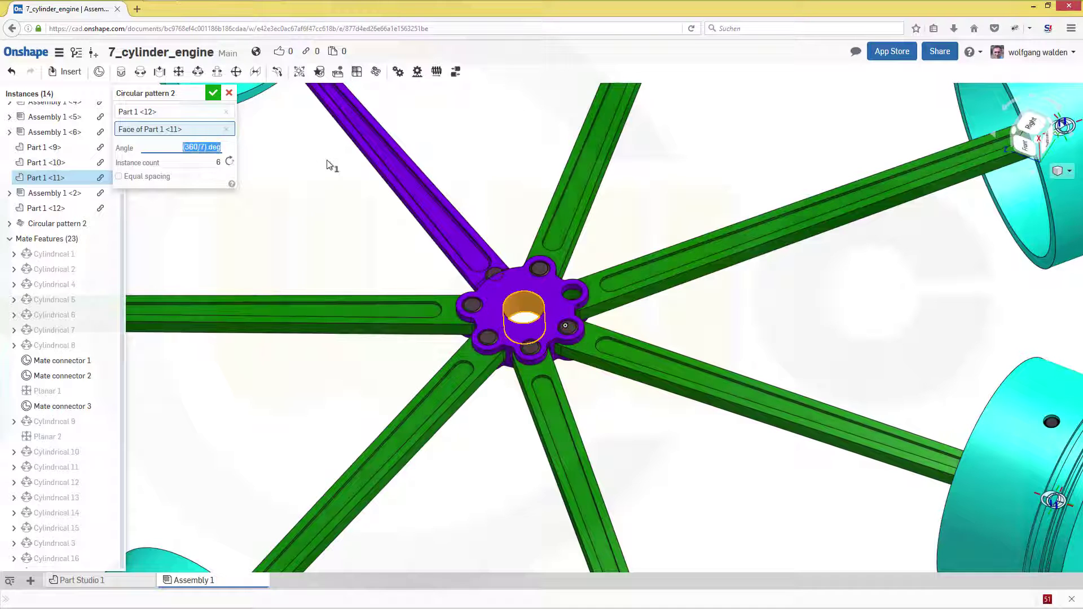
left_click(213, 95)
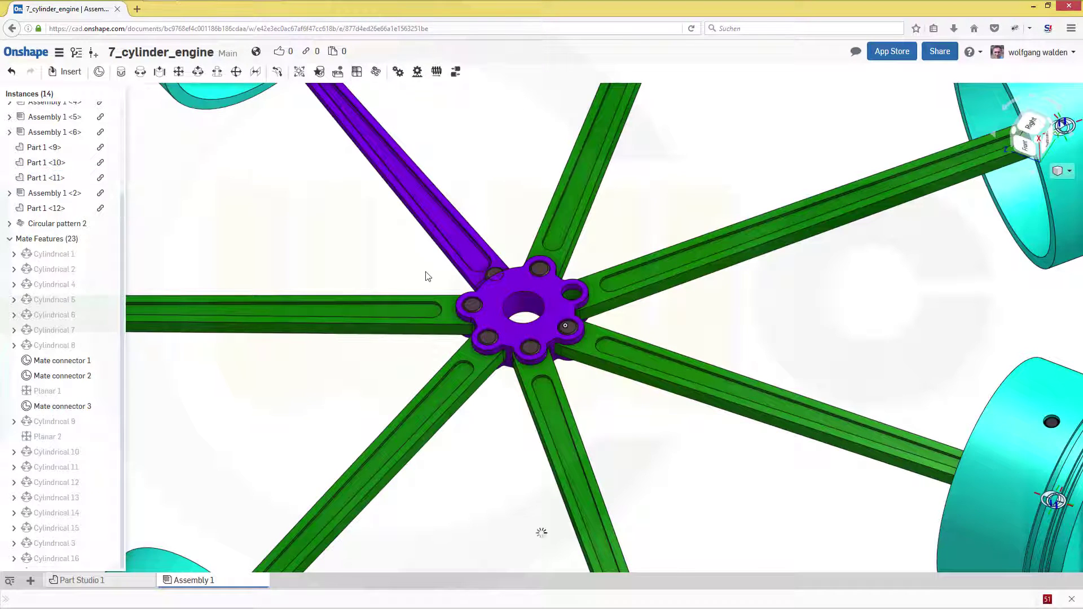
Edit the pin's circular pattern and reverse its direction so the copies fall into the hub holes.
scroll(441, 293, "down", 5)
right_click_drag(452, 329, 428, 192)
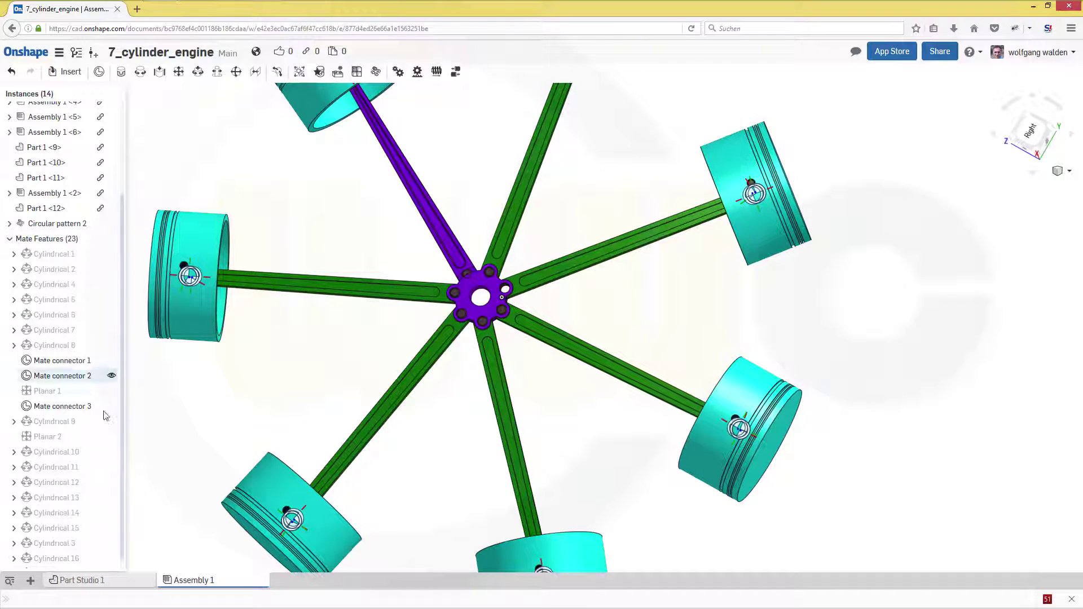
scroll(125, 485, "down", 1)
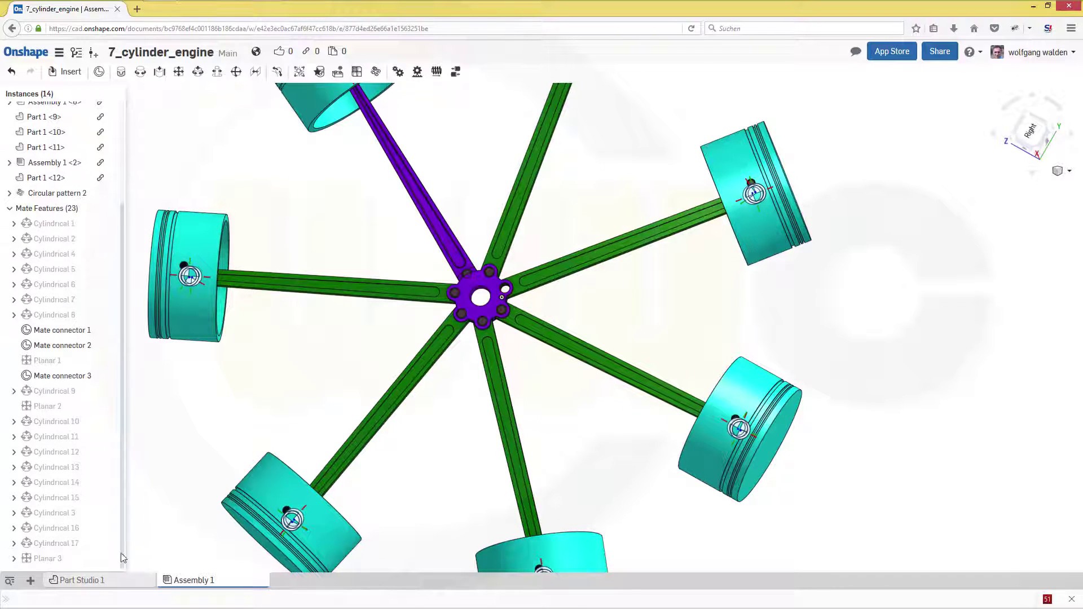
double_click(52, 194)
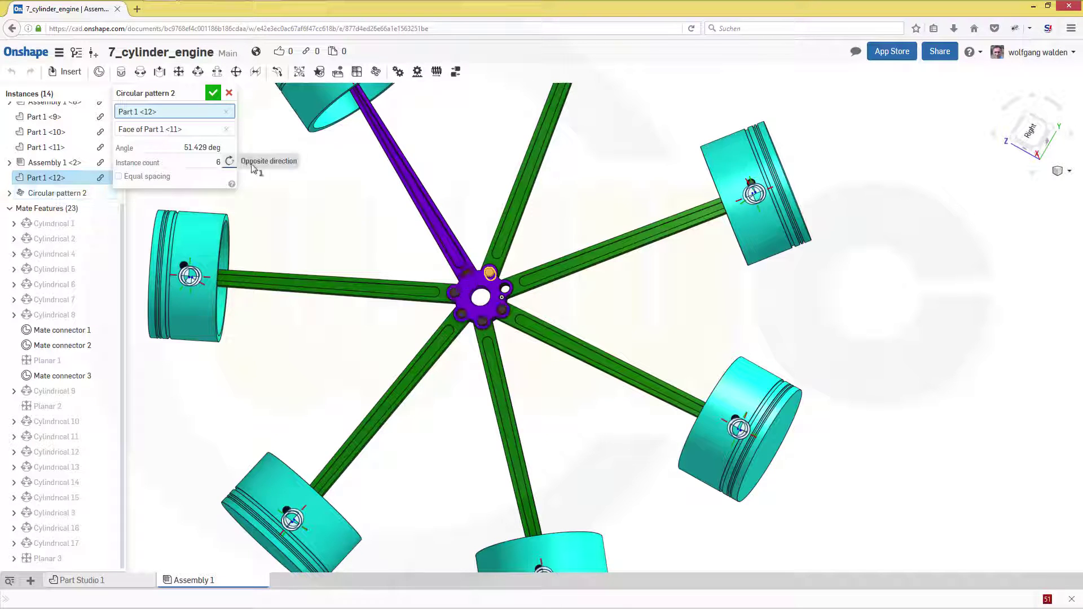
left_click(214, 94)
right_click_drag(502, 297, 397, 175)
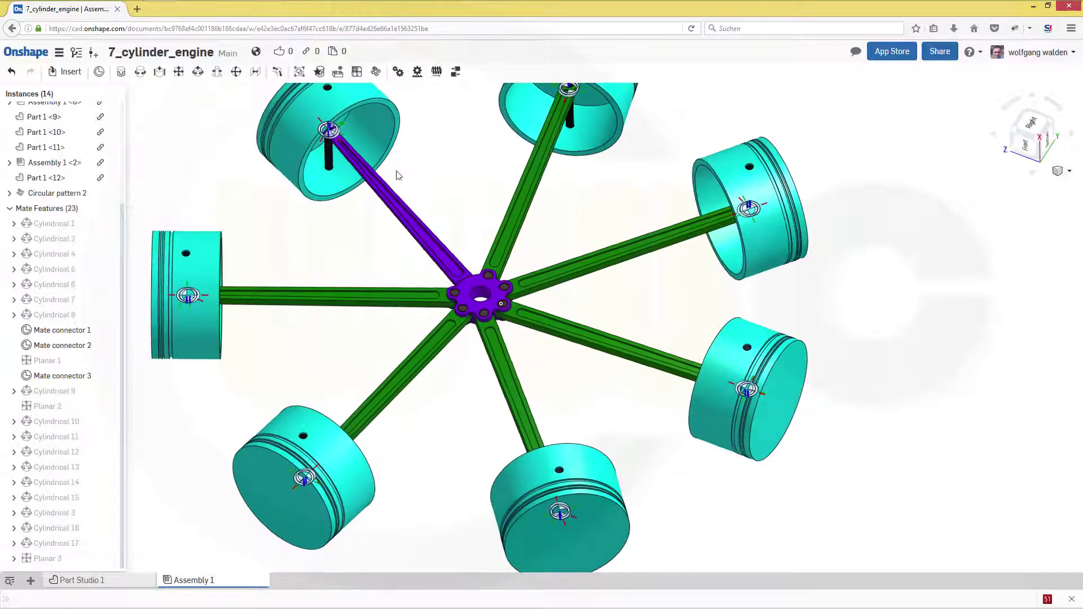
scroll(404, 177, "up", 3)
scroll(412, 181, "down", 3)
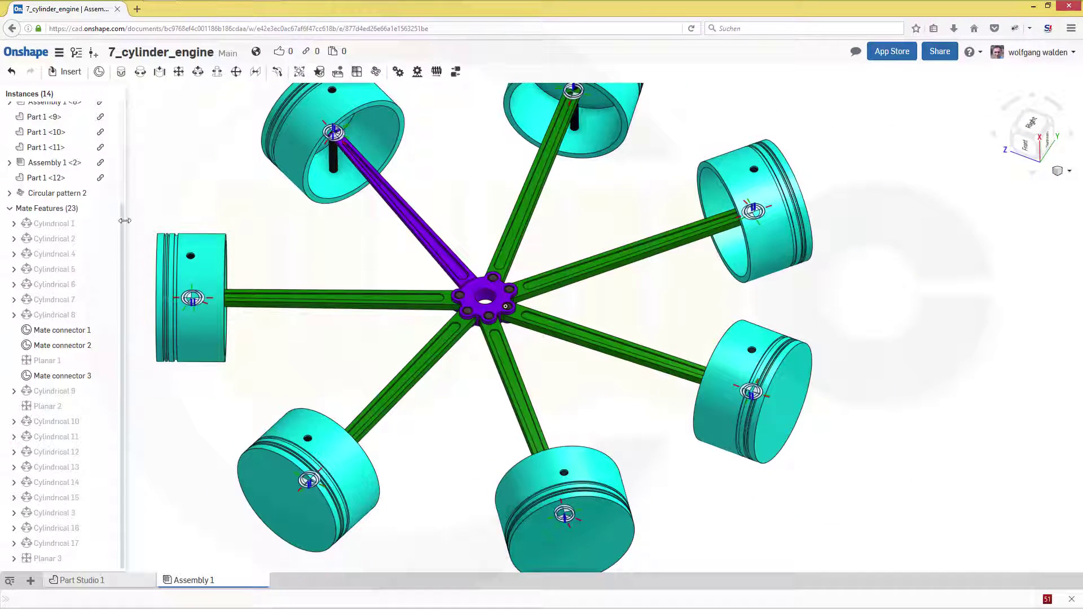
Show the hidden crankcase, the first finned cylinder and the circular pattern of the remaining cylinders.
left_click_drag(120, 228, 131, 133)
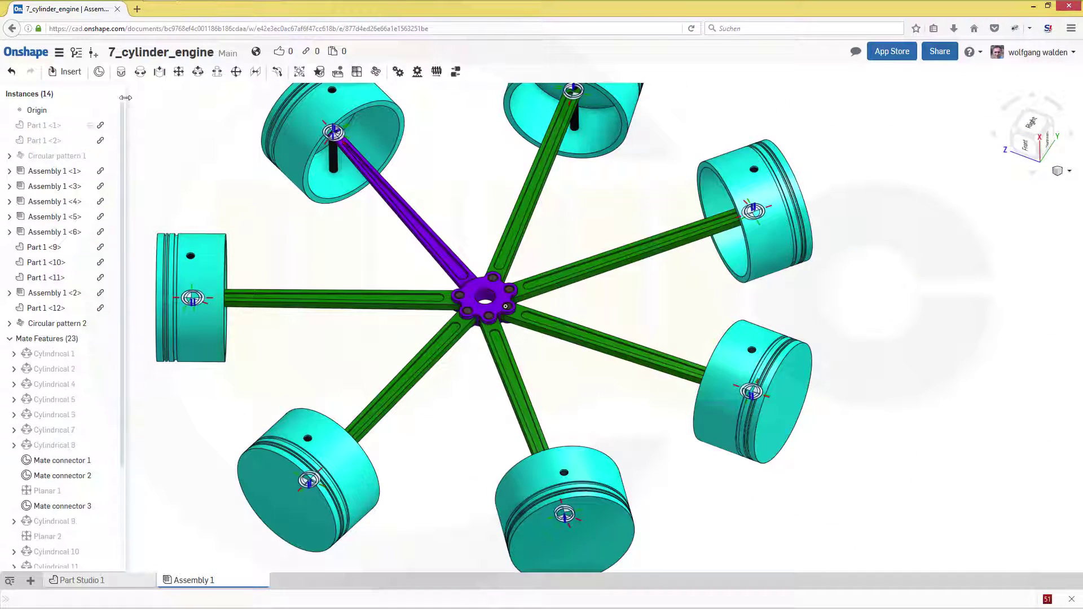
left_click(111, 126)
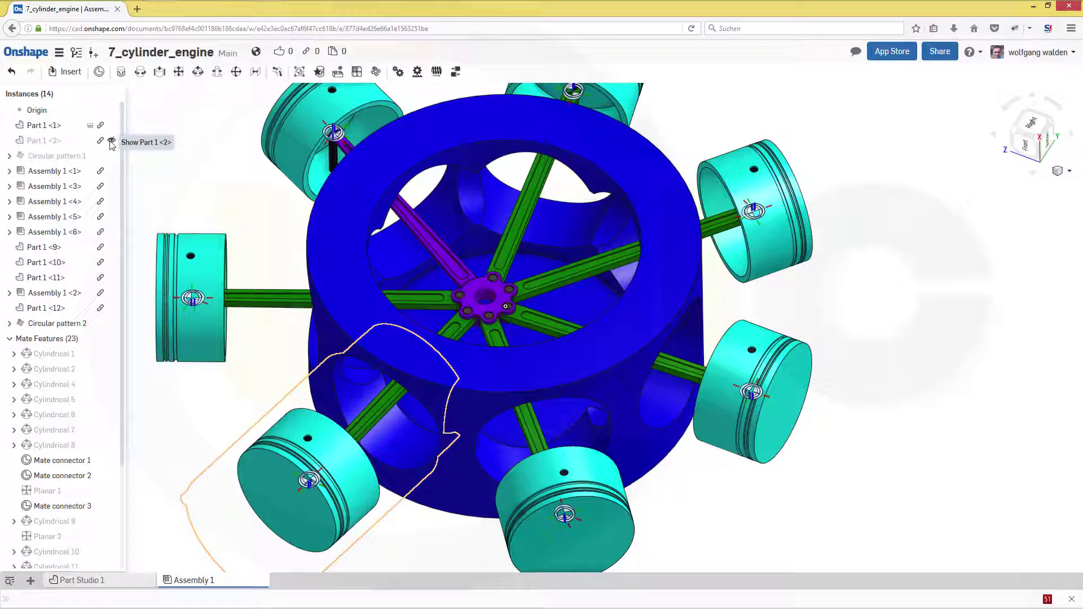
left_click(111, 142)
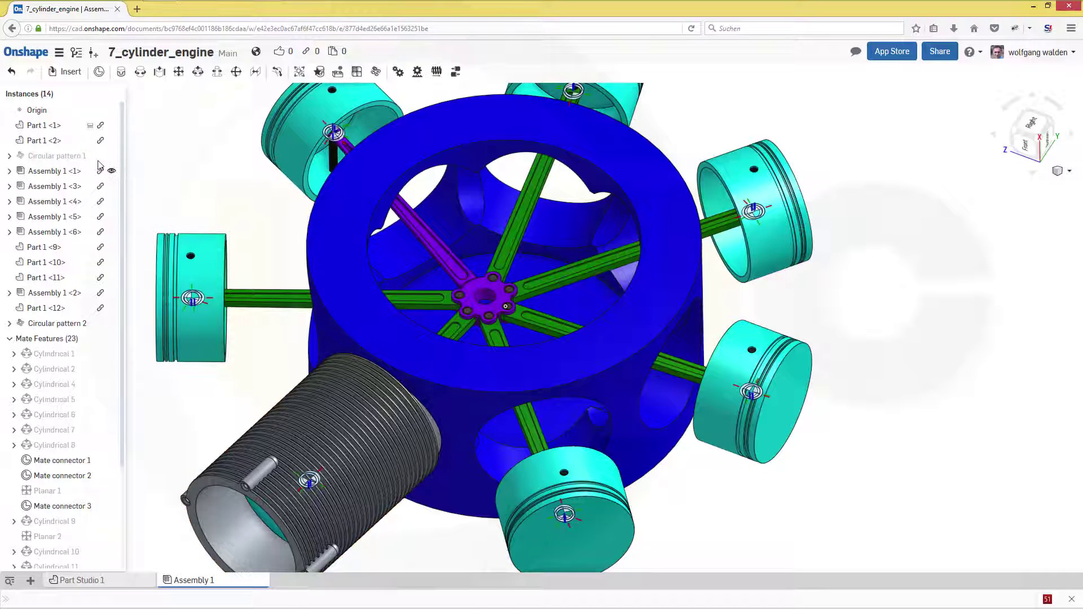
left_click(111, 156)
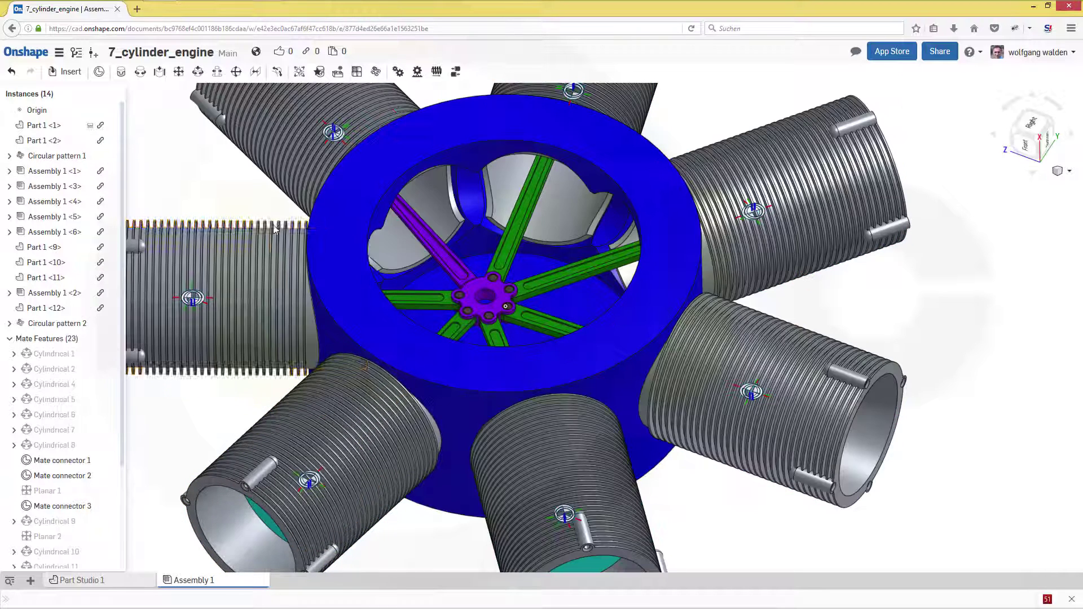
key("n")
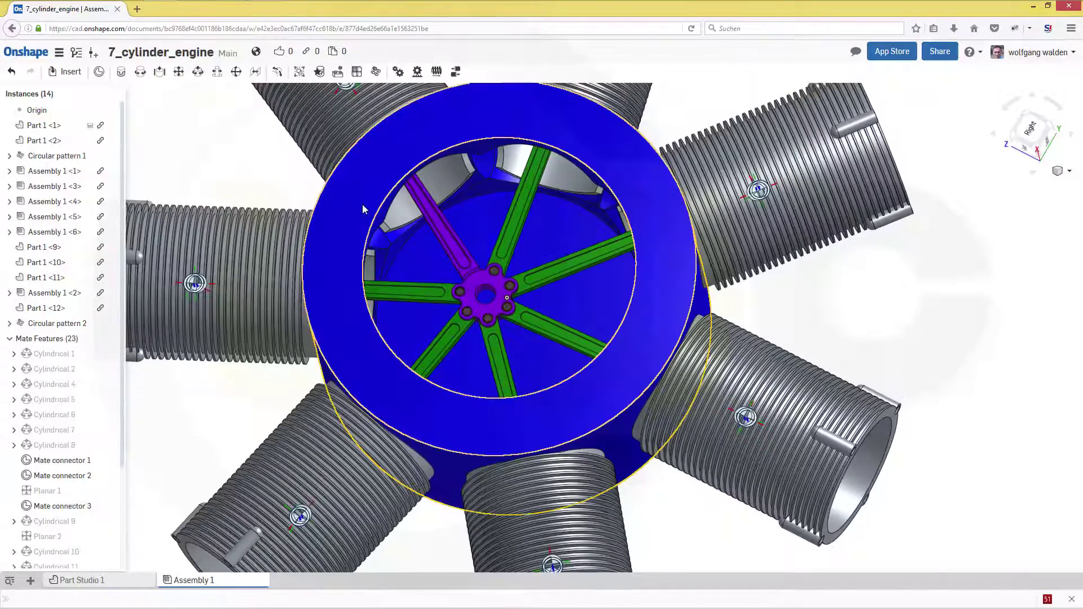
scroll(364, 206, "up", 4)
scroll(415, 214, "down", 5)
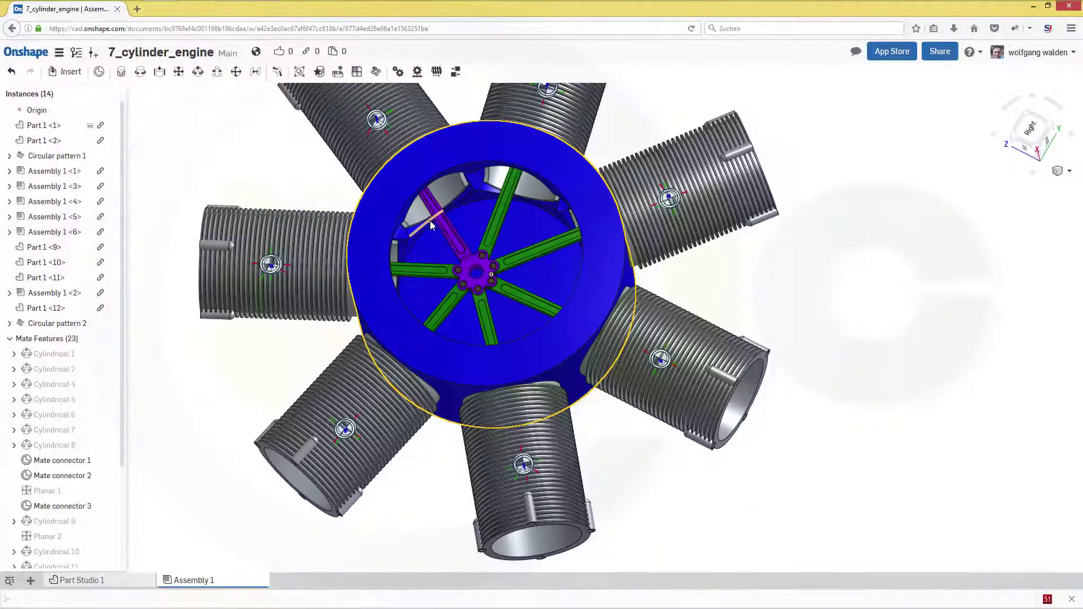
Insert the 5_kurbelwelle crankshaft from My documents and place it in the free space beside the engine.
left_click(70, 74)
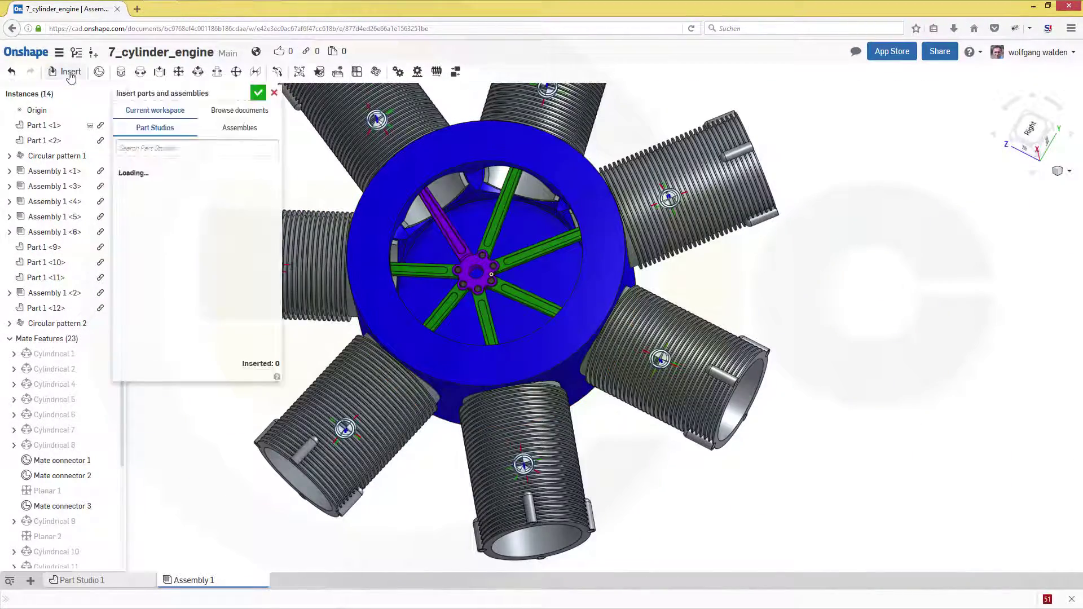
left_click(240, 113)
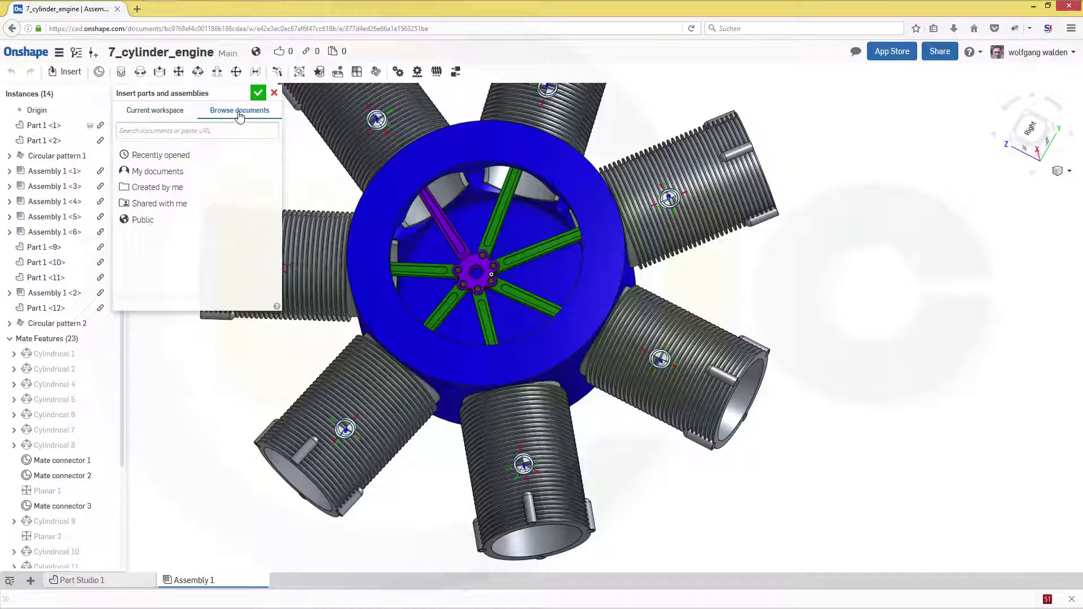
left_click(163, 172)
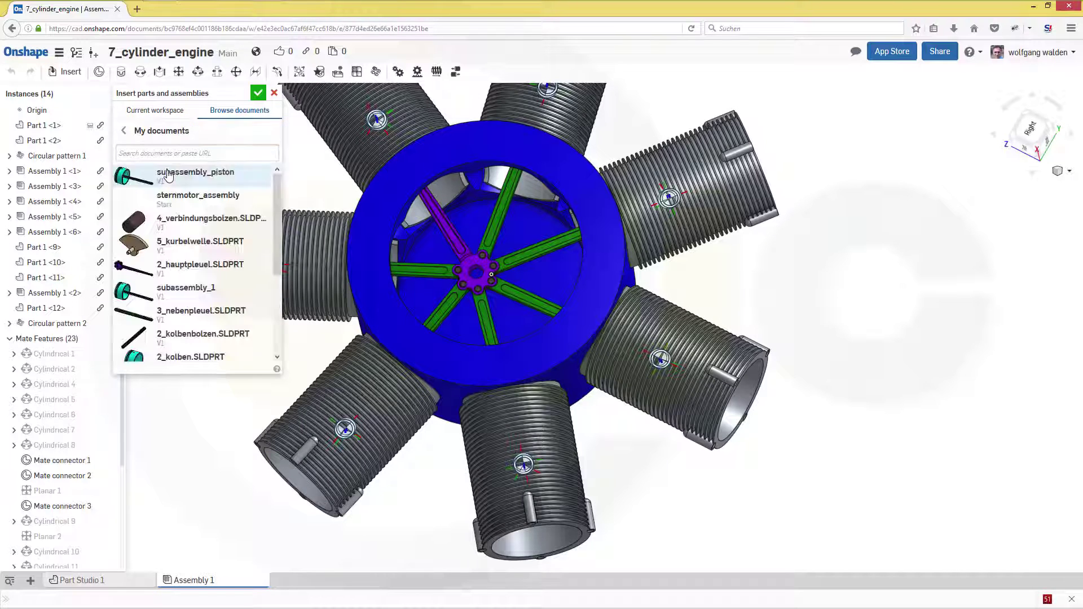
left_click(178, 248)
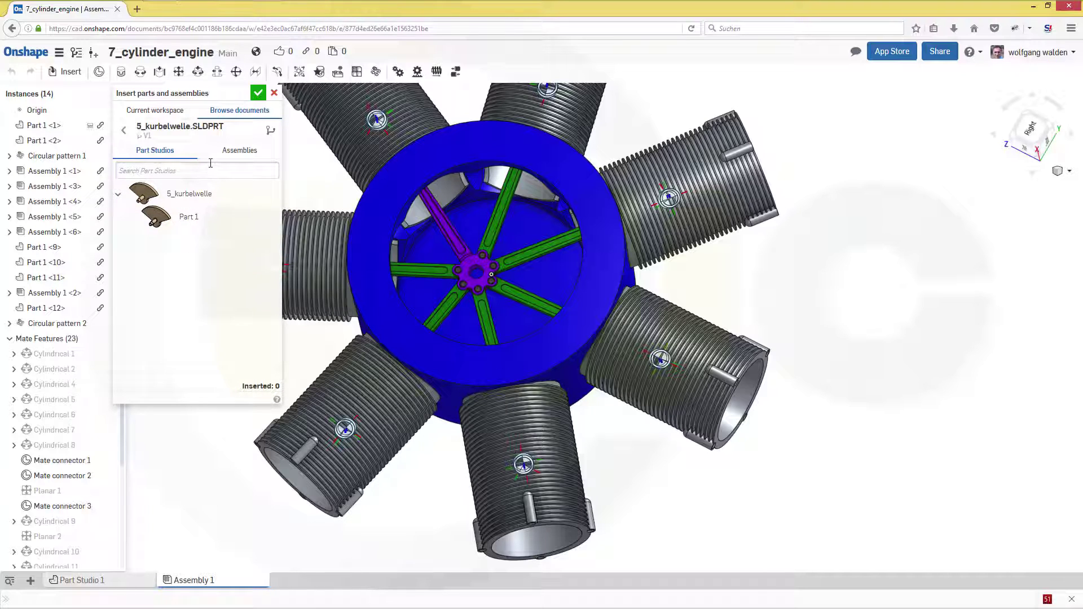
left_click(186, 194)
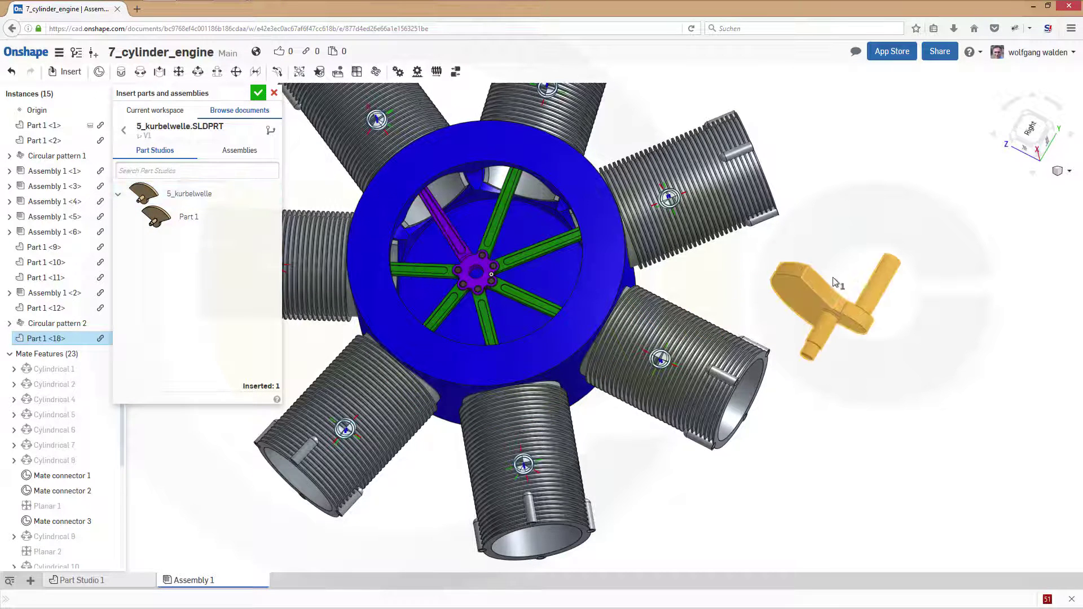
left_click(833, 276)
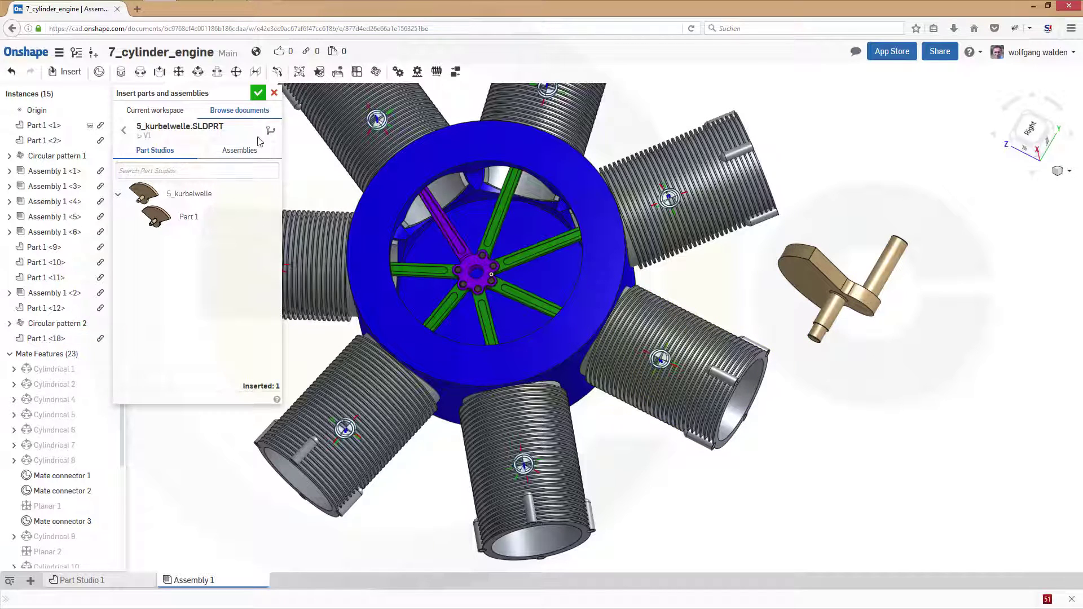
left_click(258, 93)
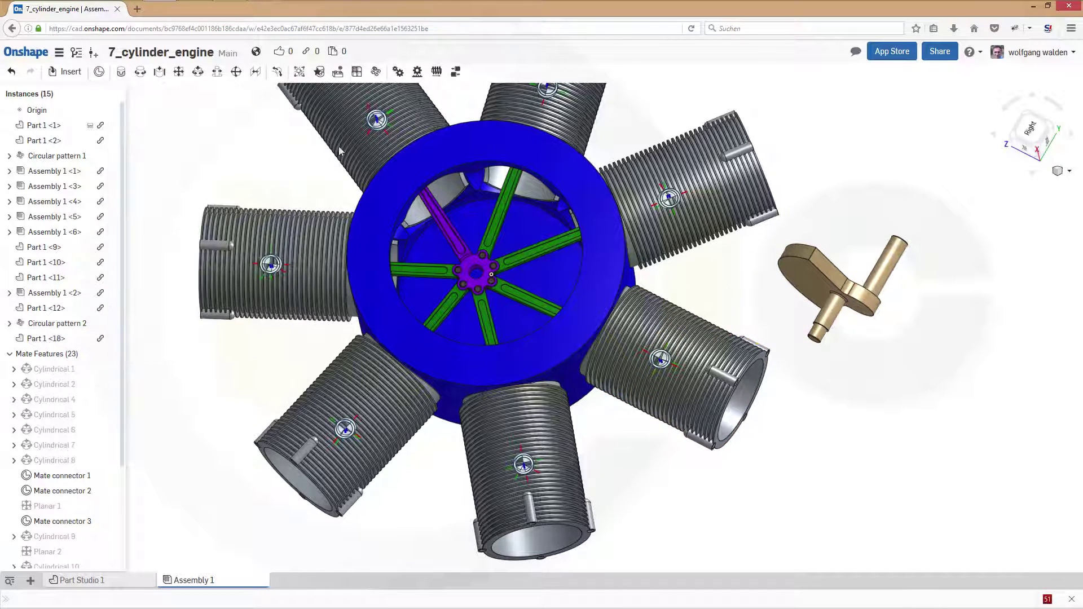
Set the shoulder of the crankshaft's stepped pin flush with the main rod hub's front face using a planar mate.
right_click_drag(285, 145, 285, 135)
scroll(210, 129, "up", 3)
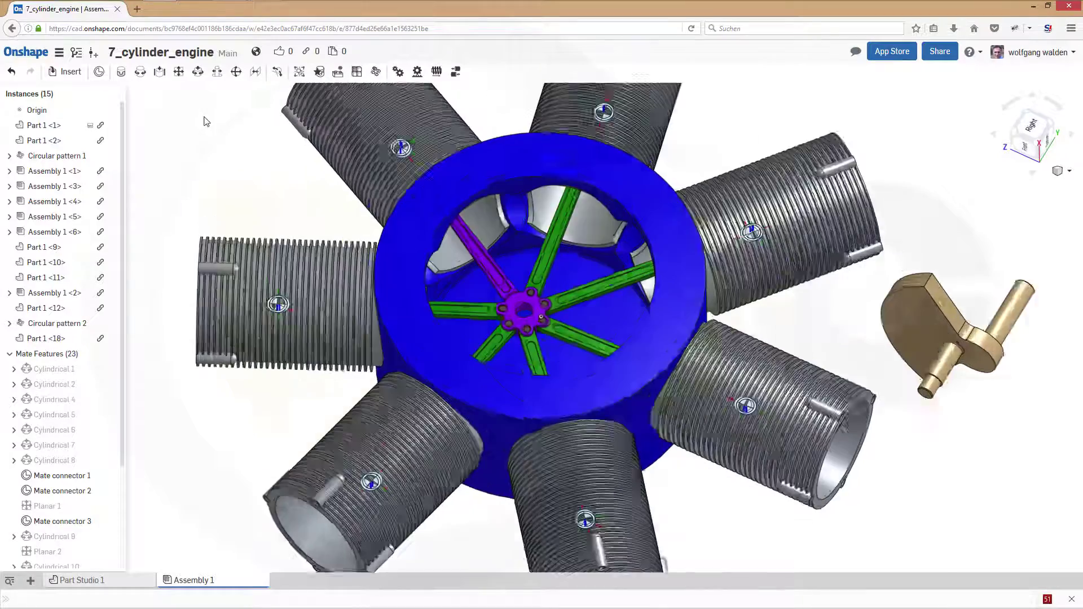
key("m")
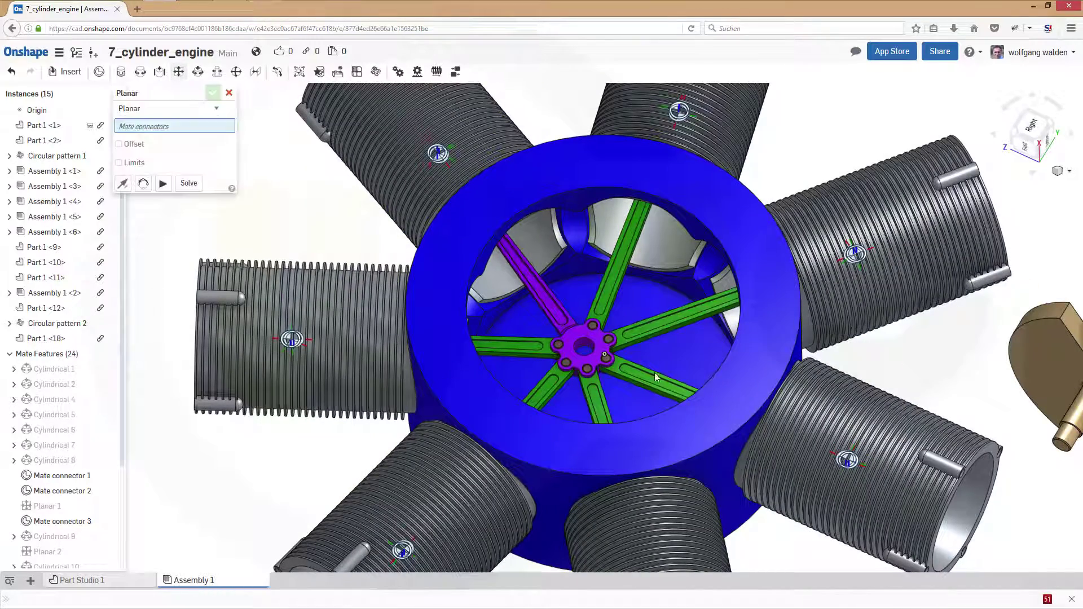
scroll(598, 381, "up", 2)
scroll(600, 376, "up", 2)
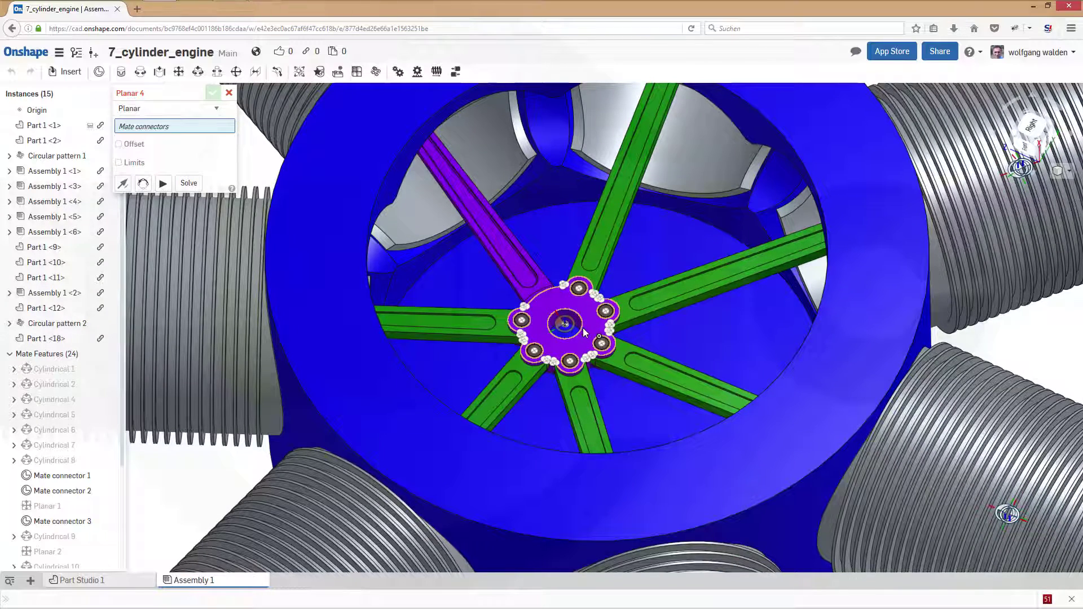
left_click(583, 329)
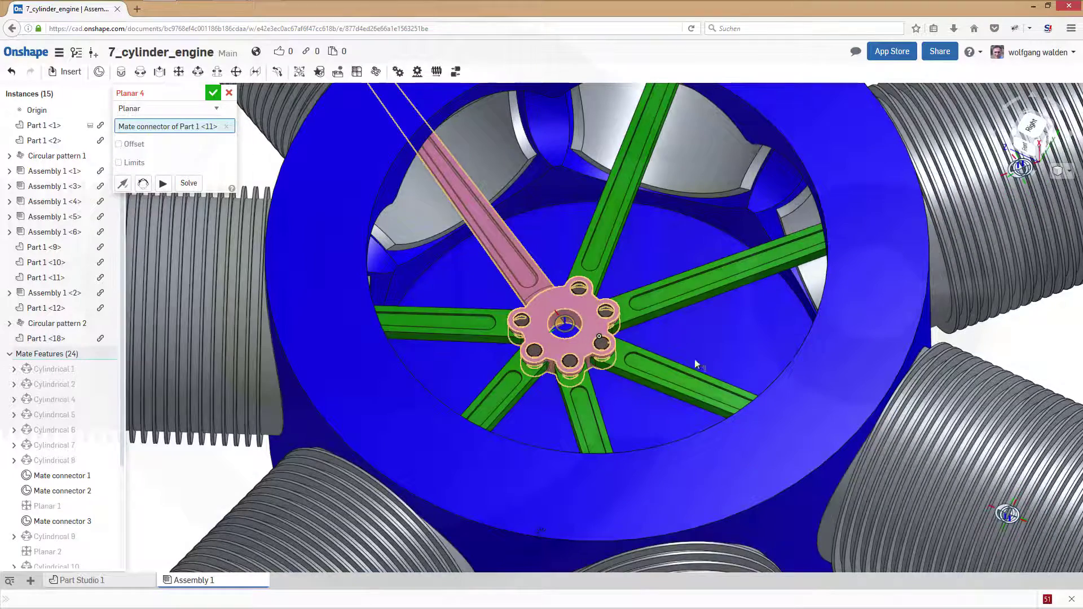
scroll(698, 364, "down", 3)
scroll(1036, 346, "down", 3)
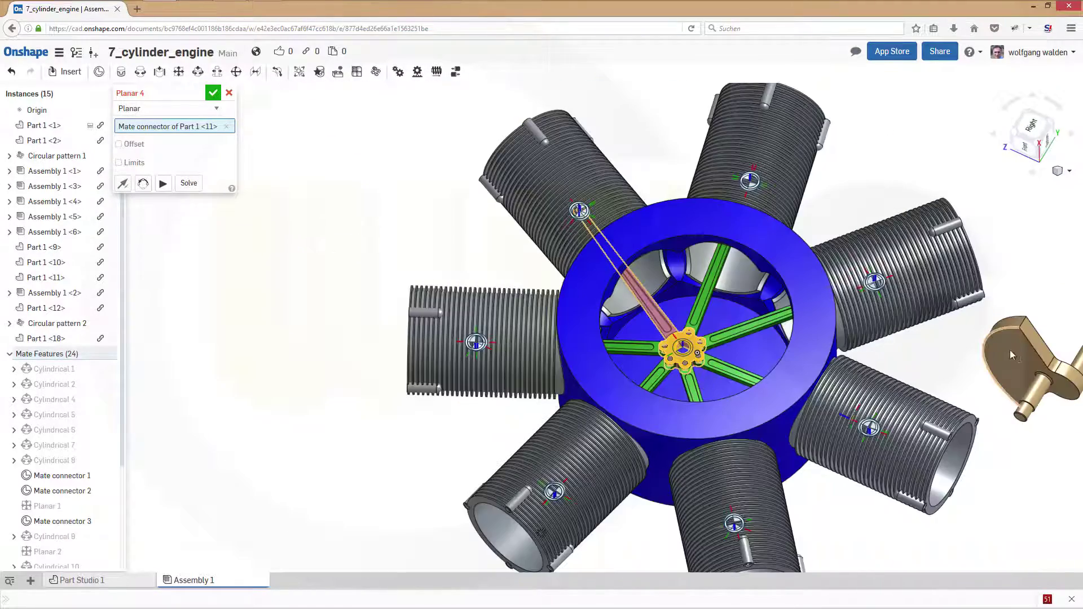
scroll(1045, 397, "up", 3)
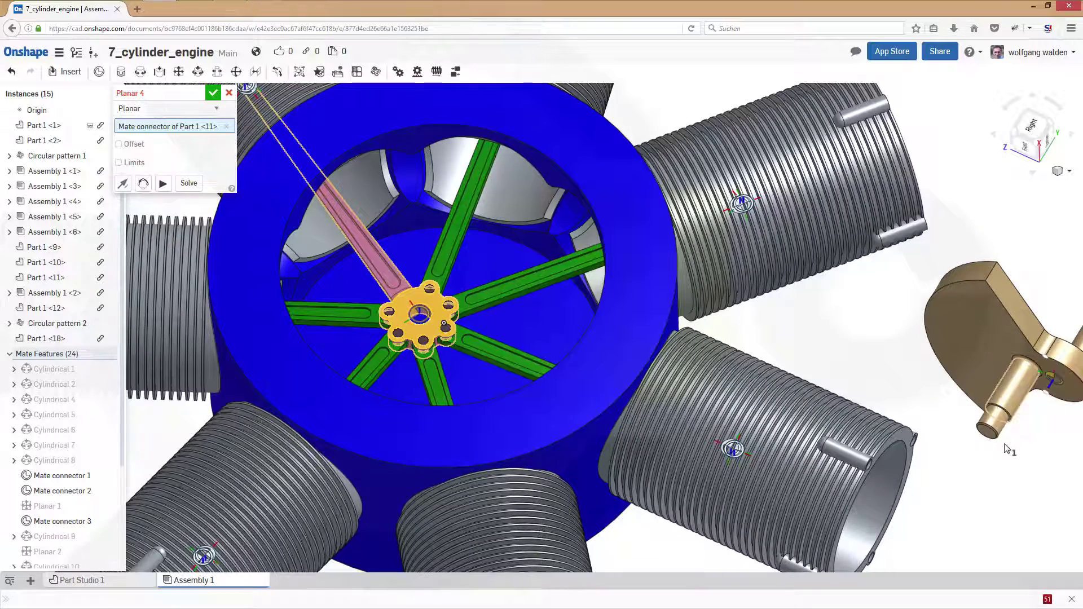
scroll(1007, 449, "up", 5)
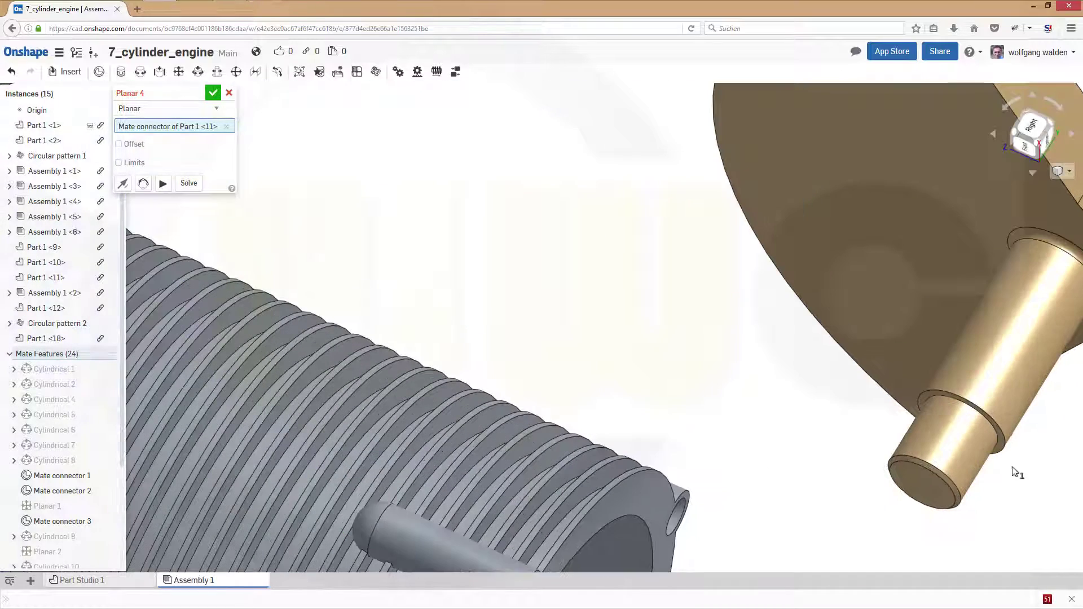
right_click_drag(1026, 465, 933, 503)
scroll(908, 510, "up", 5)
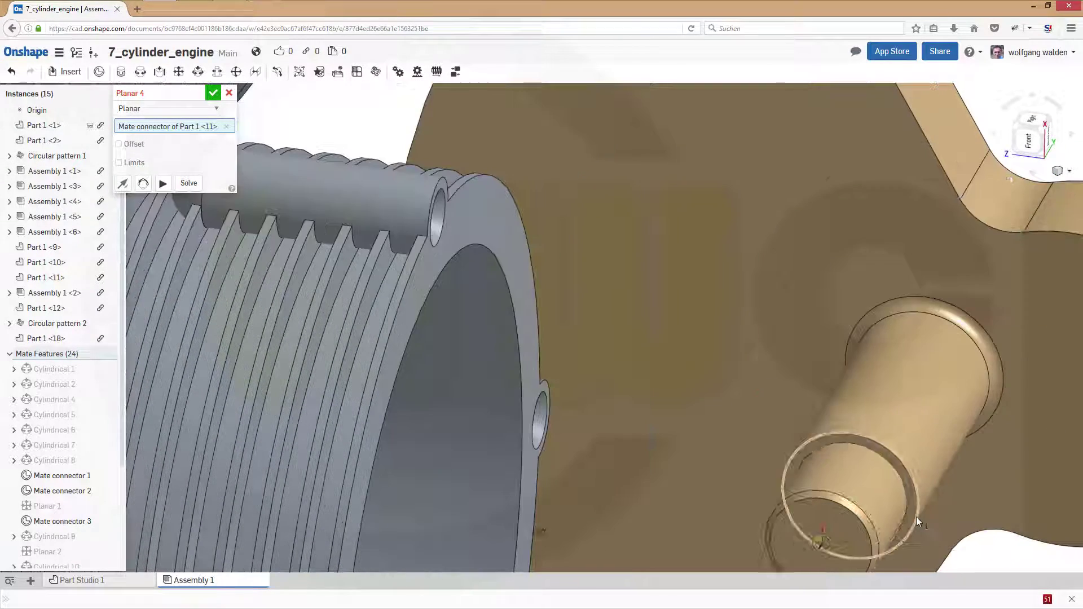
left_click(906, 470)
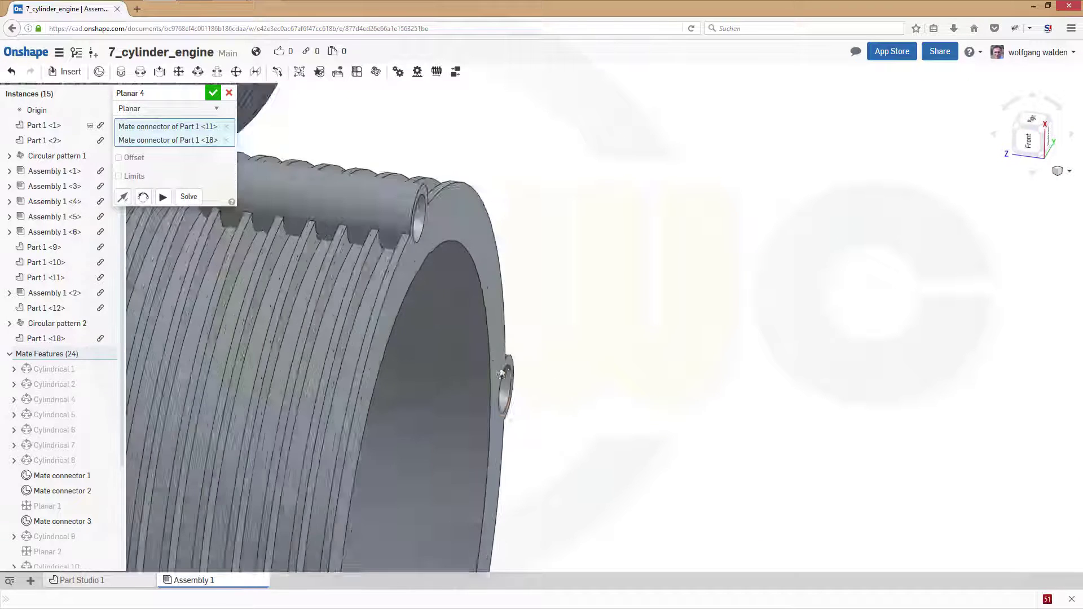
scroll(496, 372, "down", 5)
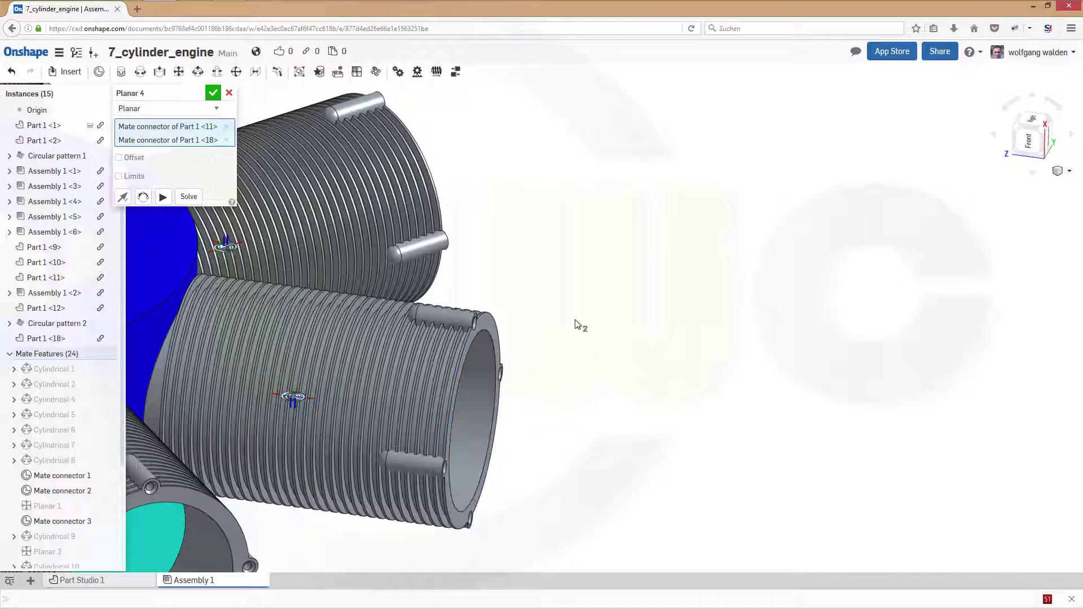
scroll(684, 360, "down", 5)
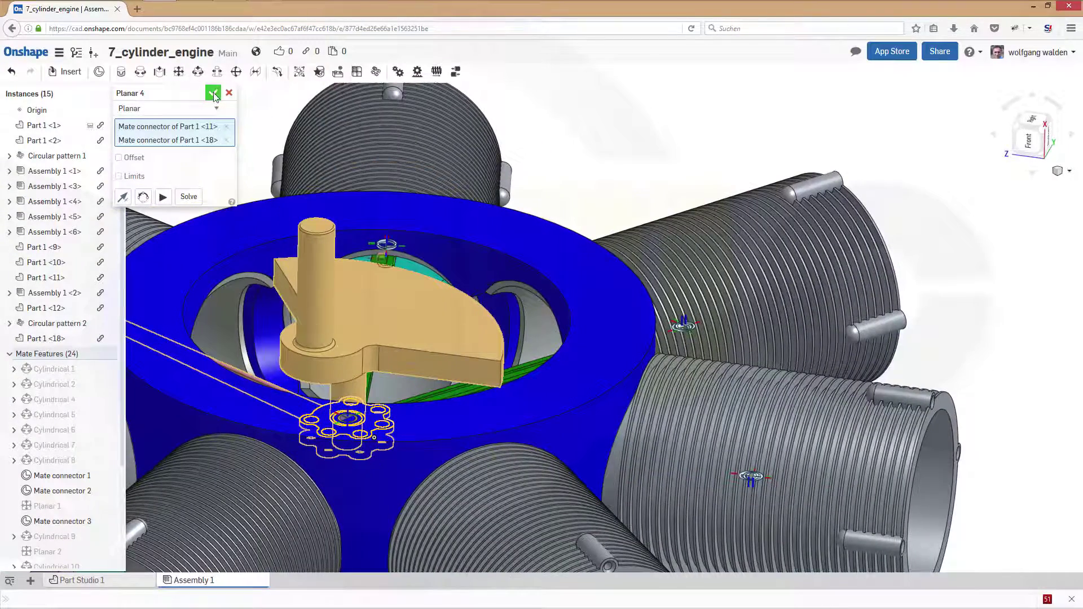
left_click(213, 94)
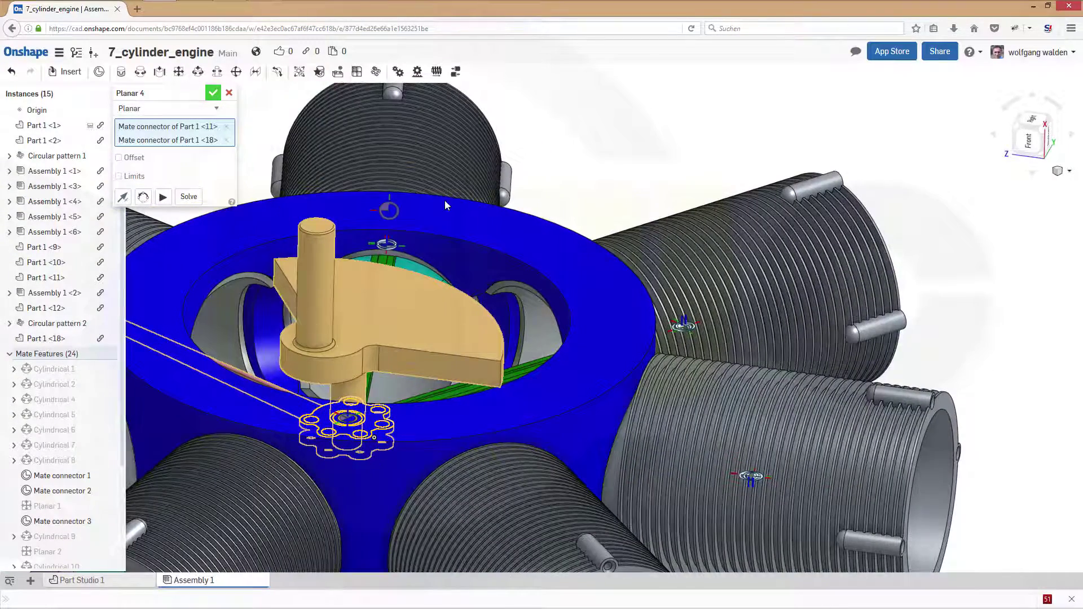
Move the crankshaft aside from the hub and join its stepped pin to the hub's centre bore with a cylindrical mate.
right_click_drag(407, 388, 309, 435)
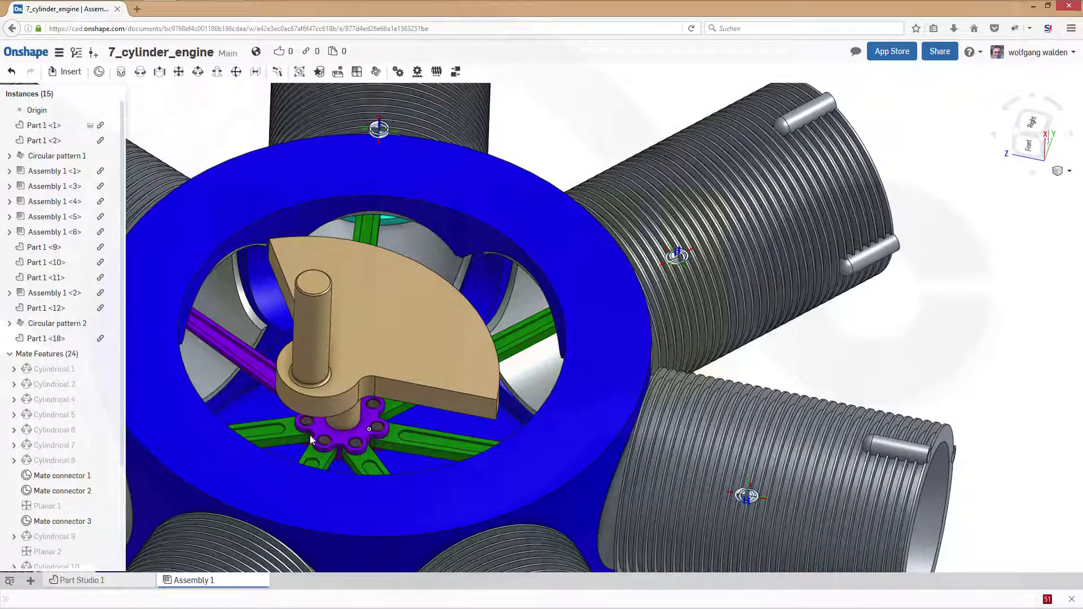
left_click_drag(310, 435, 428, 290)
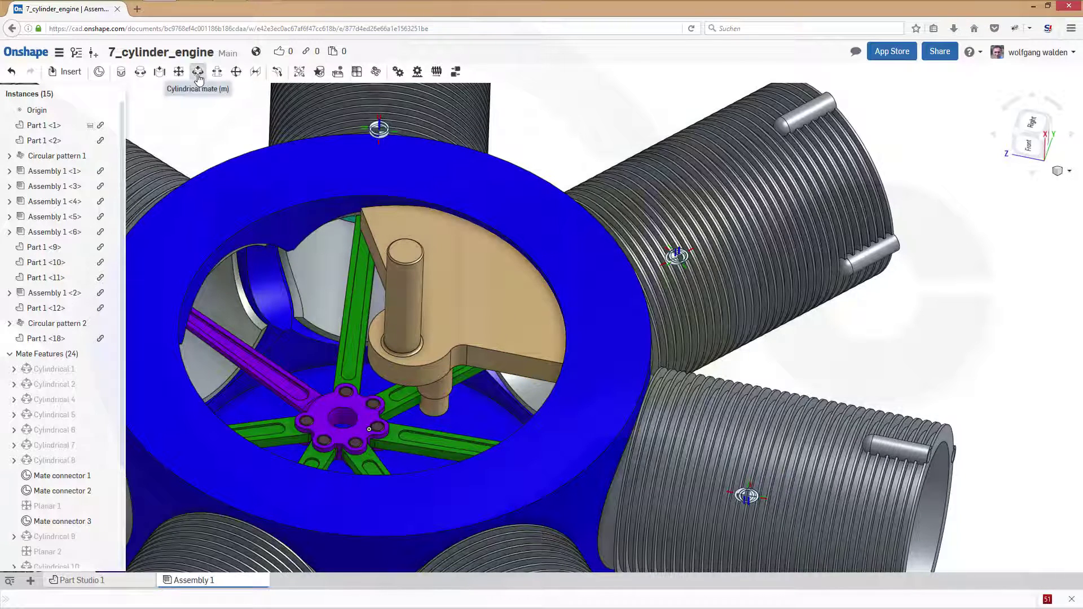
key("m")
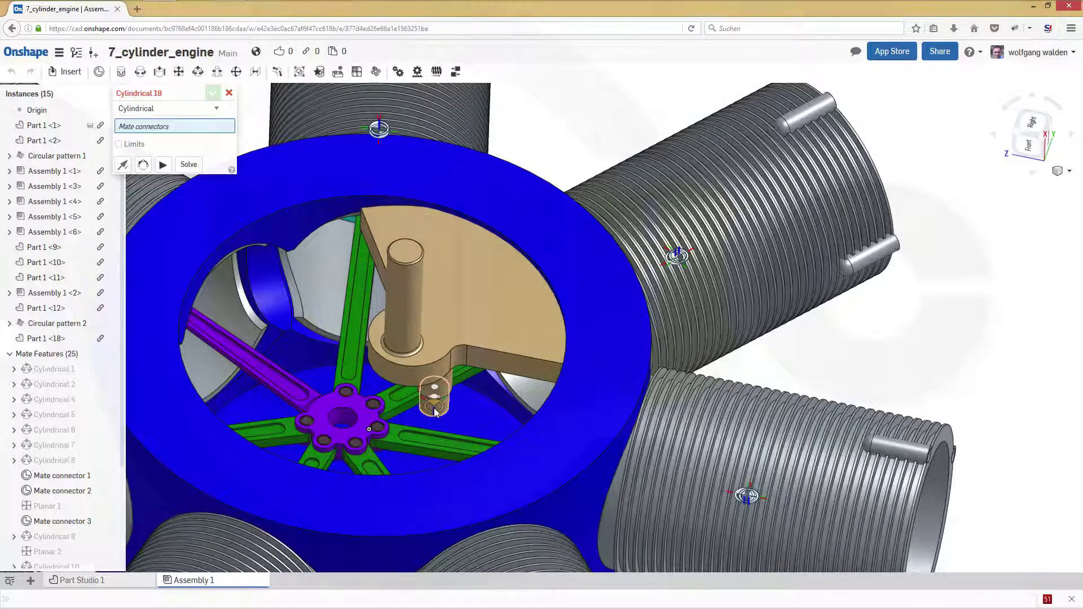
left_click(435, 412)
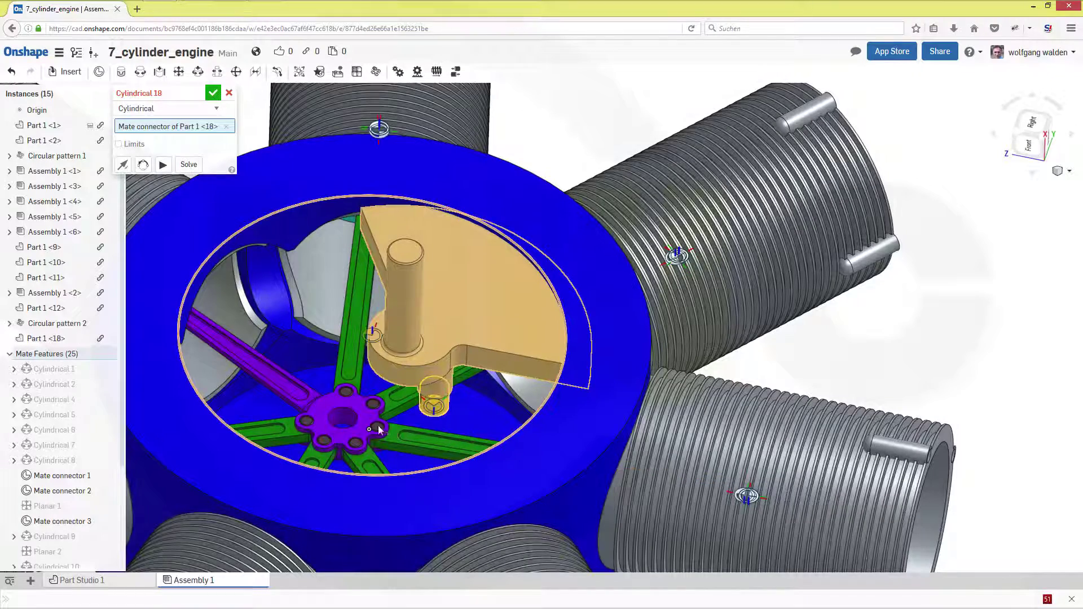
left_click(341, 420)
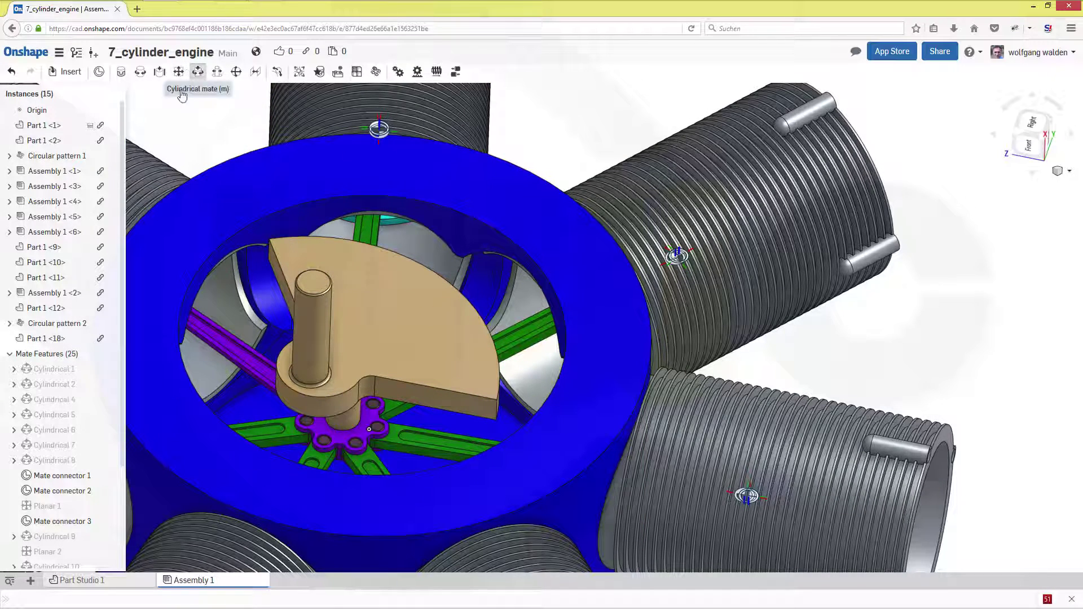
Align the crankshaft's long main shaft with the crankcase's central axis using a cylindrical mate.
left_click(198, 72)
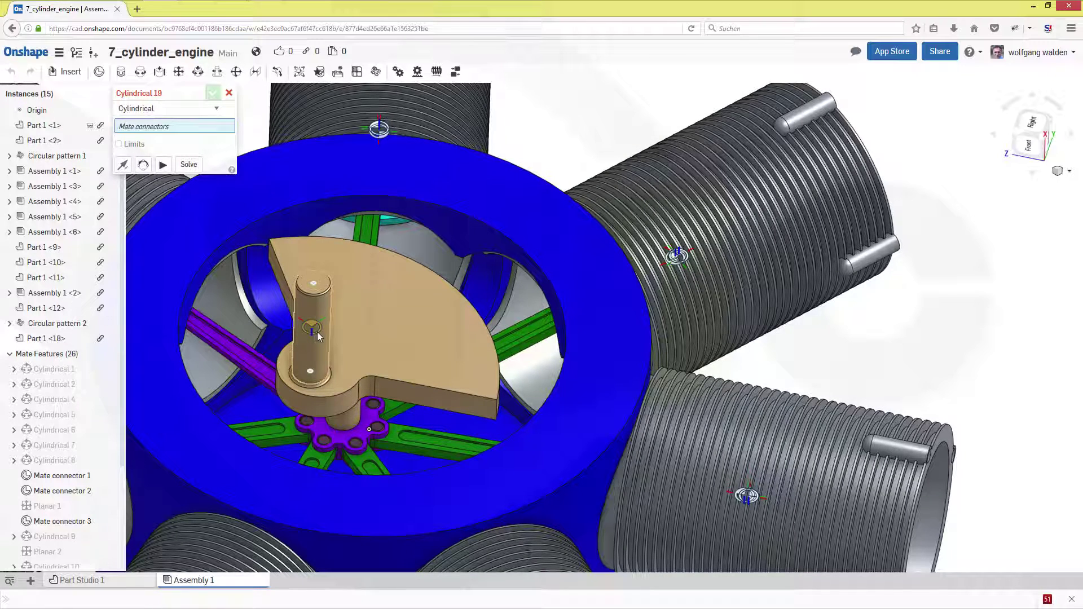
left_click(313, 329)
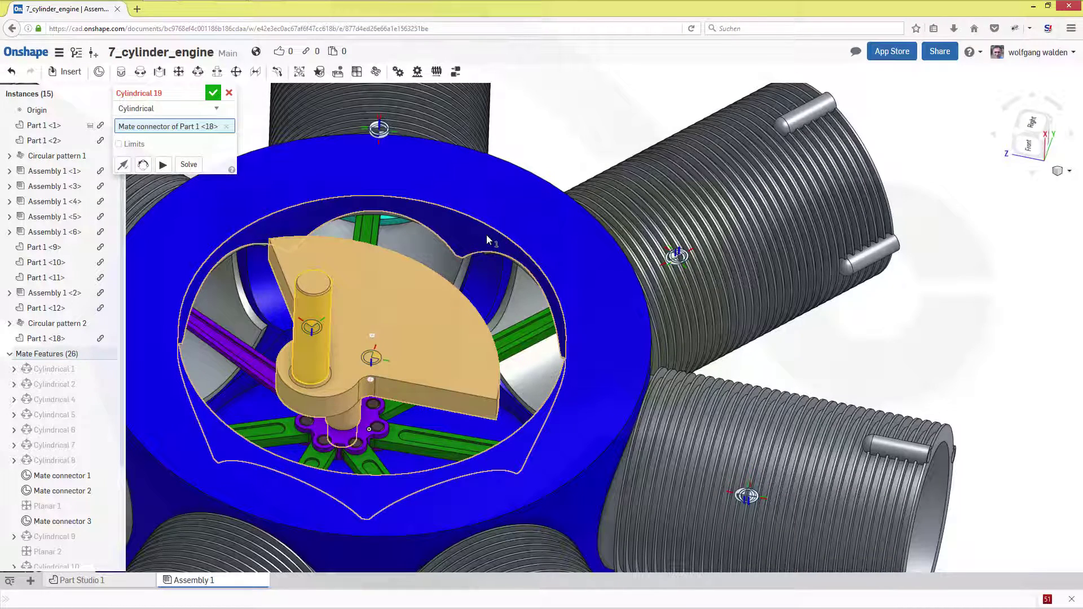
left_click(487, 235)
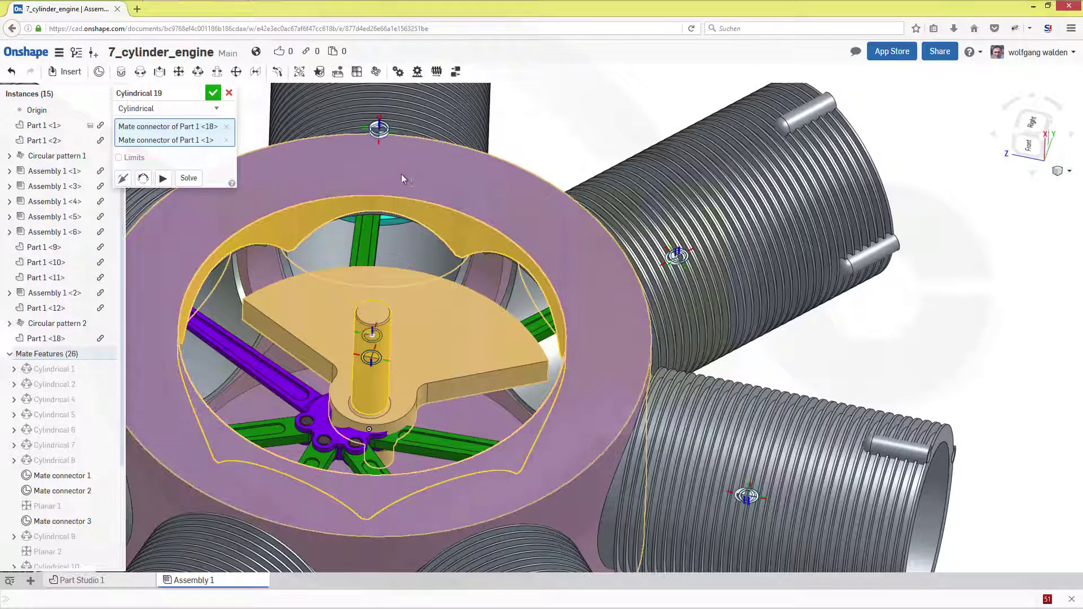
left_click(213, 92)
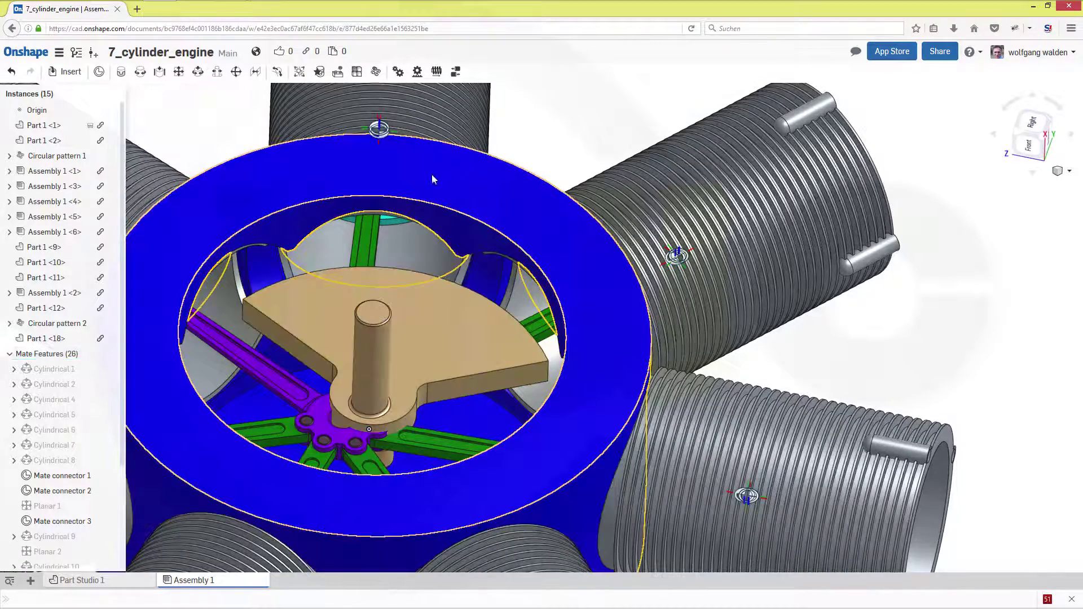
scroll(431, 381, "down", 5)
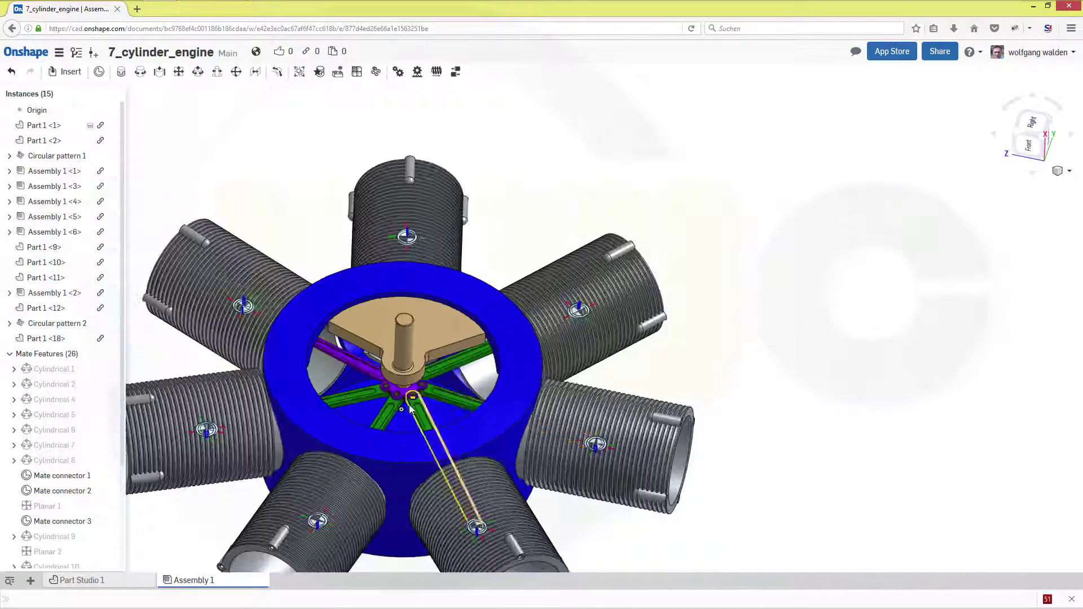
Rotate the crankshaft by its counterweight inside the crankcase to check that the connecting rods follow its motion.
middle_click_drag(393, 390, 561, 323)
right_click_drag(562, 323, 626, 268)
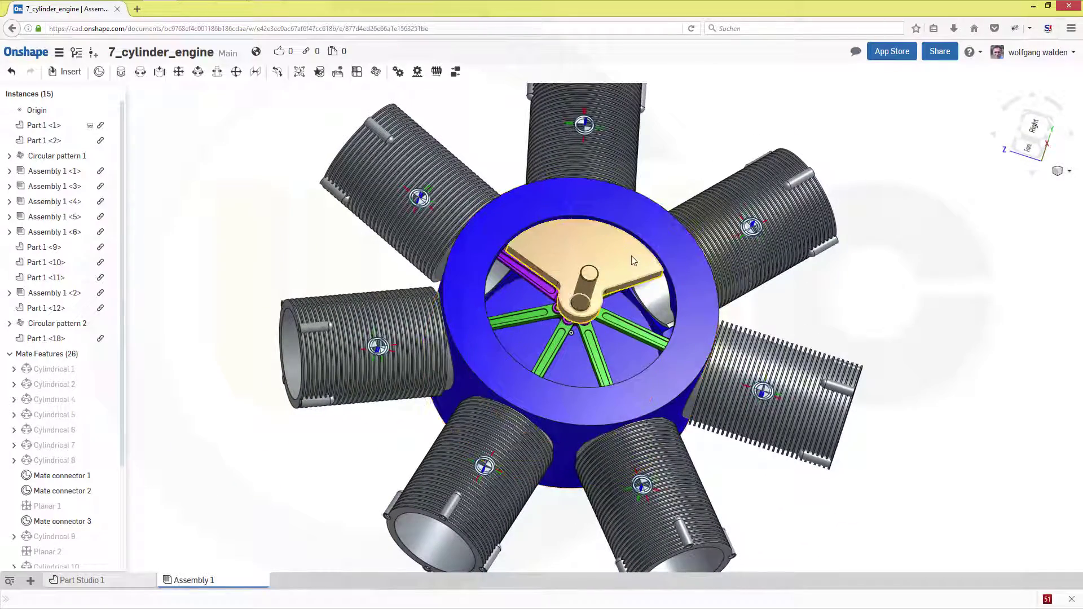
left_click_drag(646, 294, 852, 319)
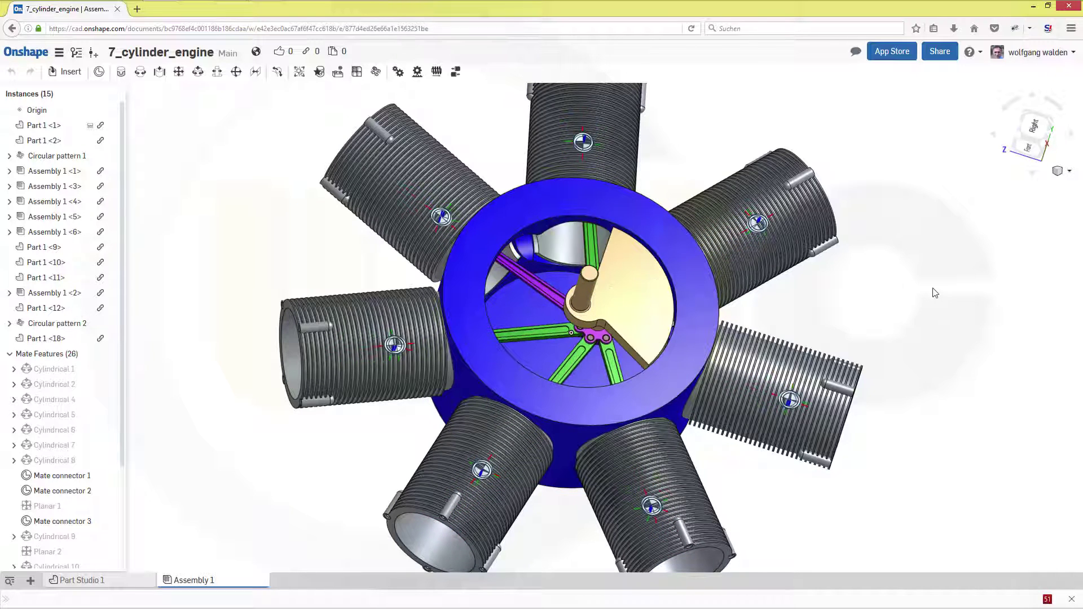
Check the piston and rod motion by turning the crankshaft in Translucent display, and return the assembly to Shaded display.
left_click(1072, 172)
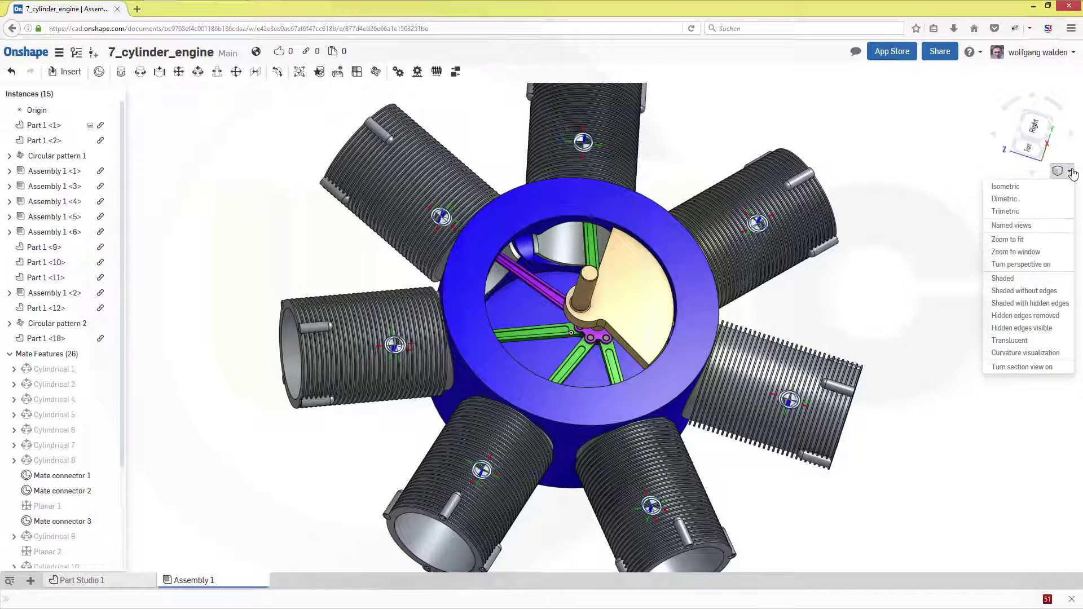
left_click(1009, 341)
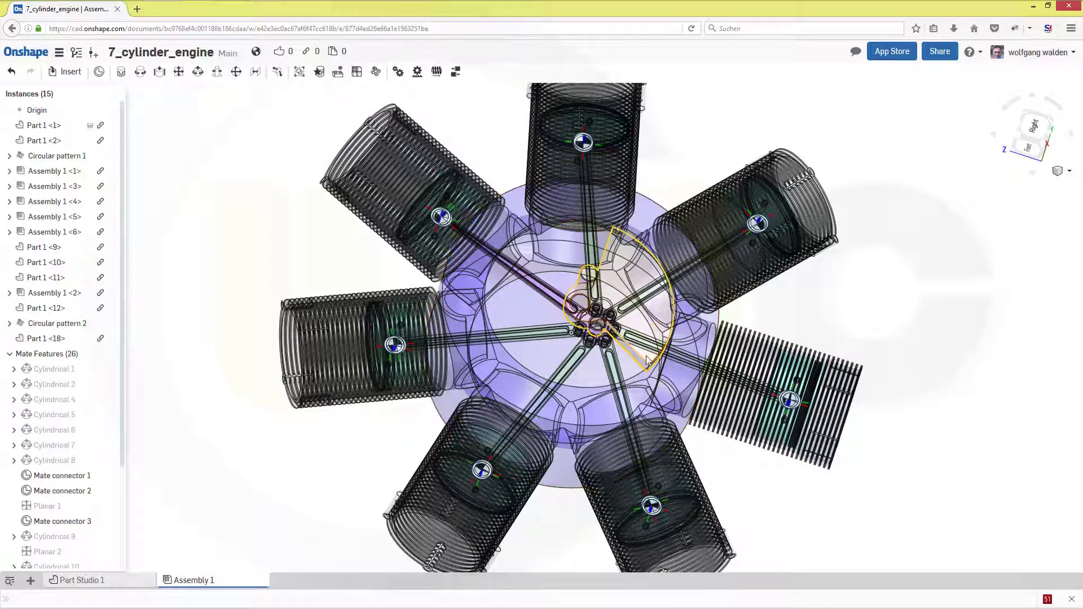
left_click_drag(477, 376, 1014, 231)
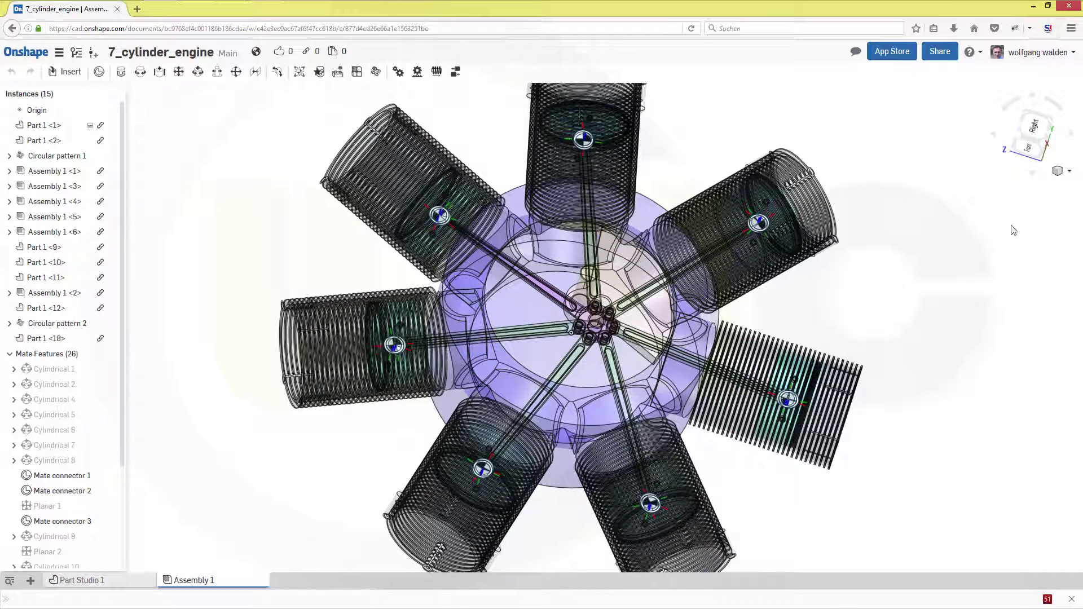
left_click(1069, 172)
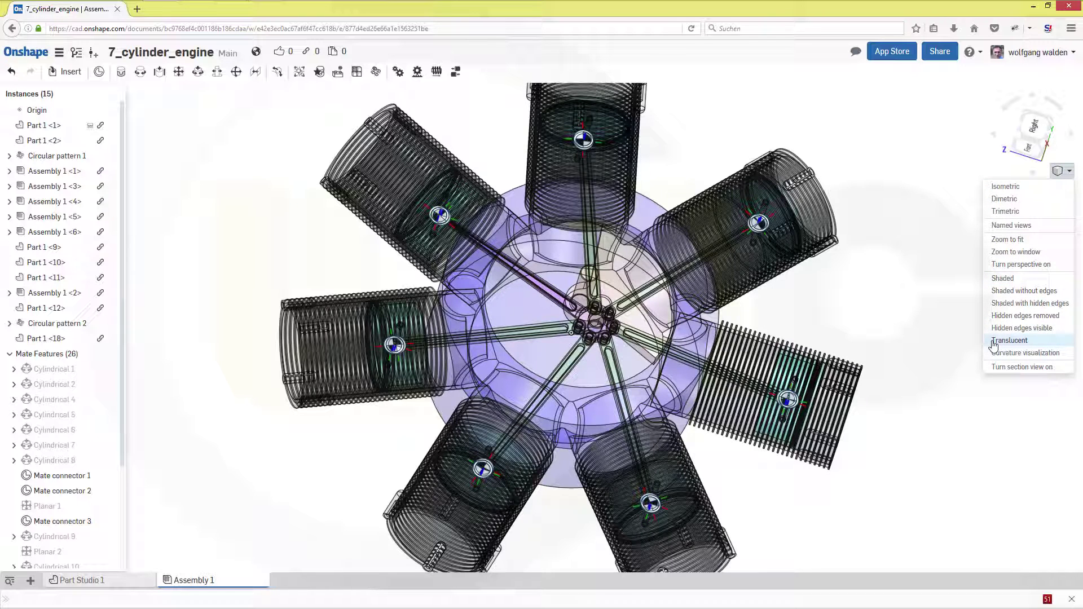
left_click(999, 279)
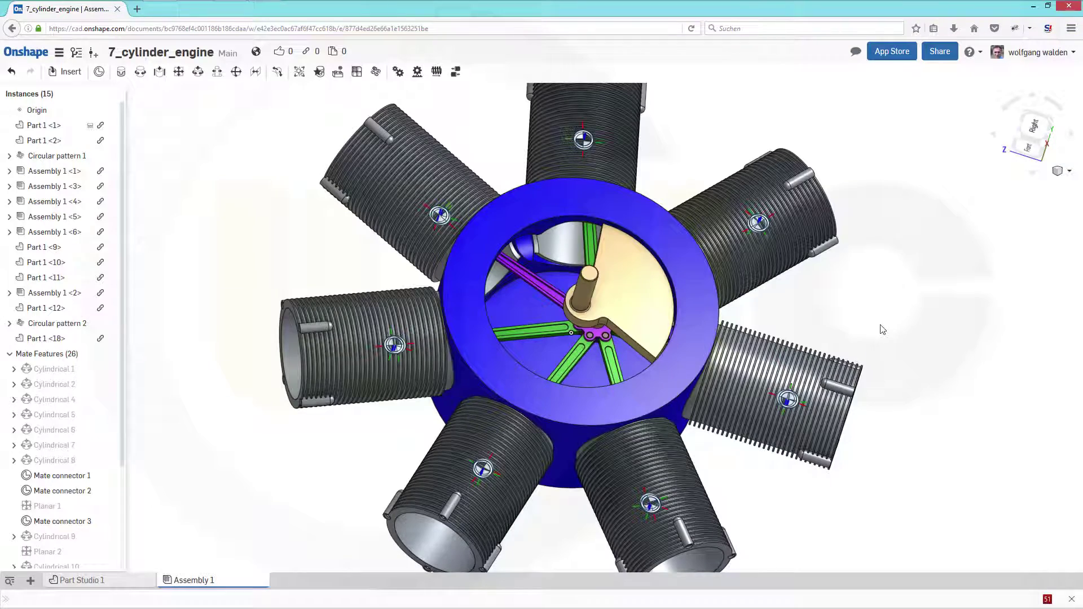